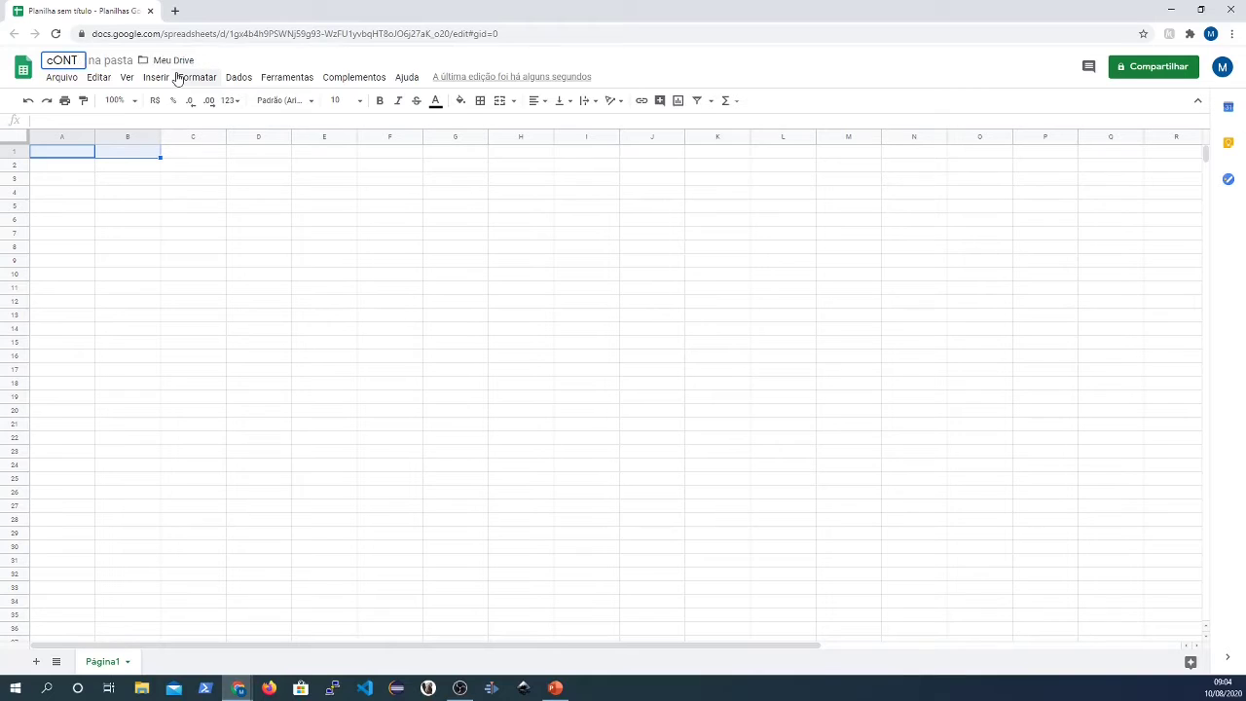
# - Name the spreadsheet "Controle de Despesas"
pyautogui.write('Cn')
pyautogui.press('BackSpace')
pyautogui.write('on')
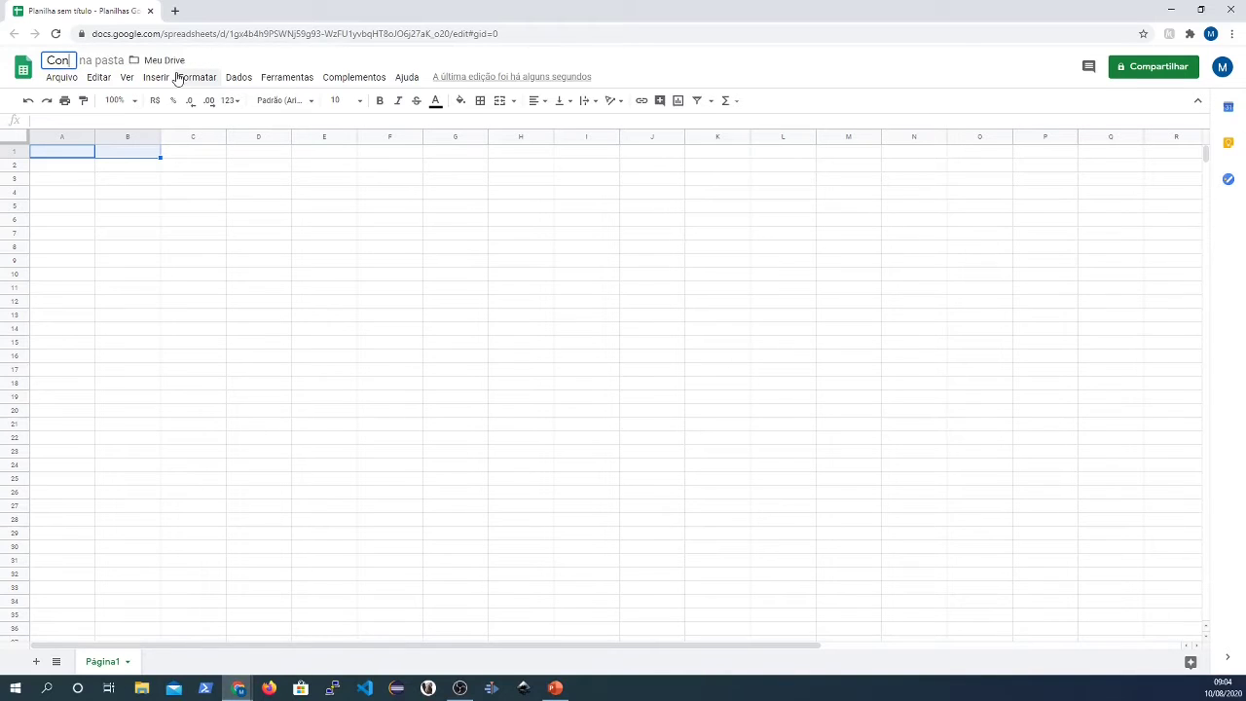
pyautogui.write('trole de Despesas')
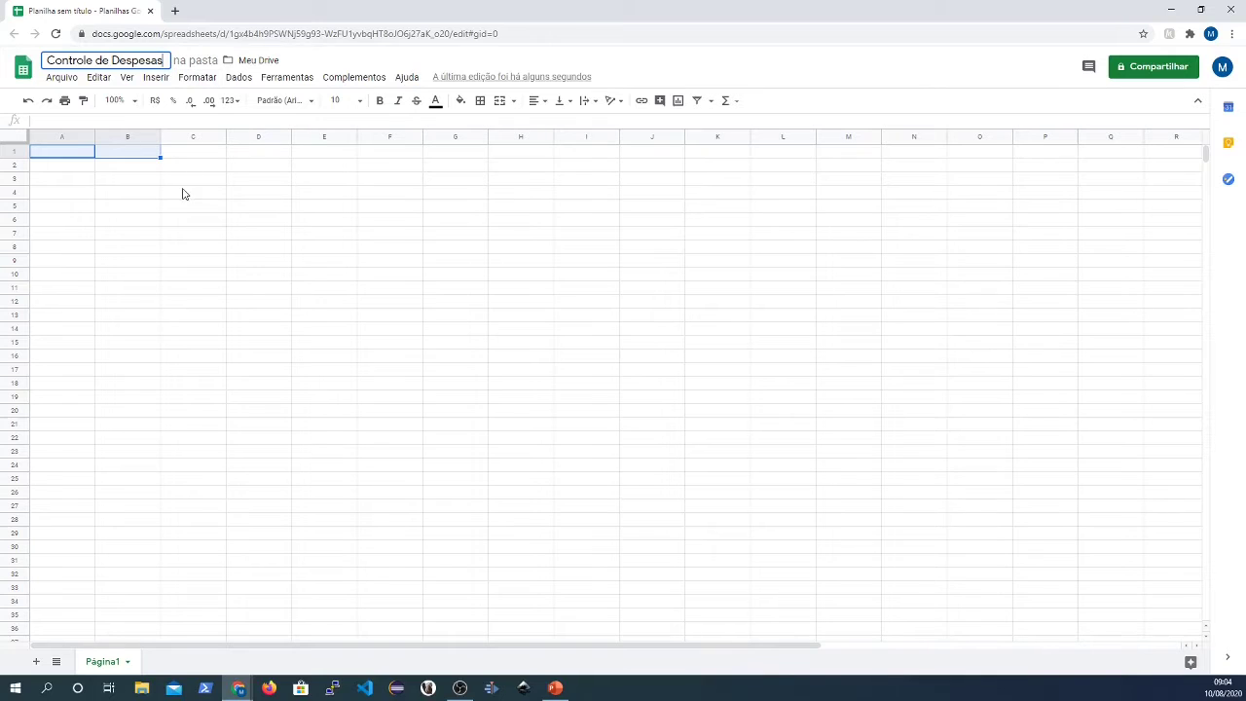
pyautogui.click(184, 191)
# - Enter the column headers Data, Nome, Categoria and Valor in cells A1 to D1
pyautogui.click(82, 156)
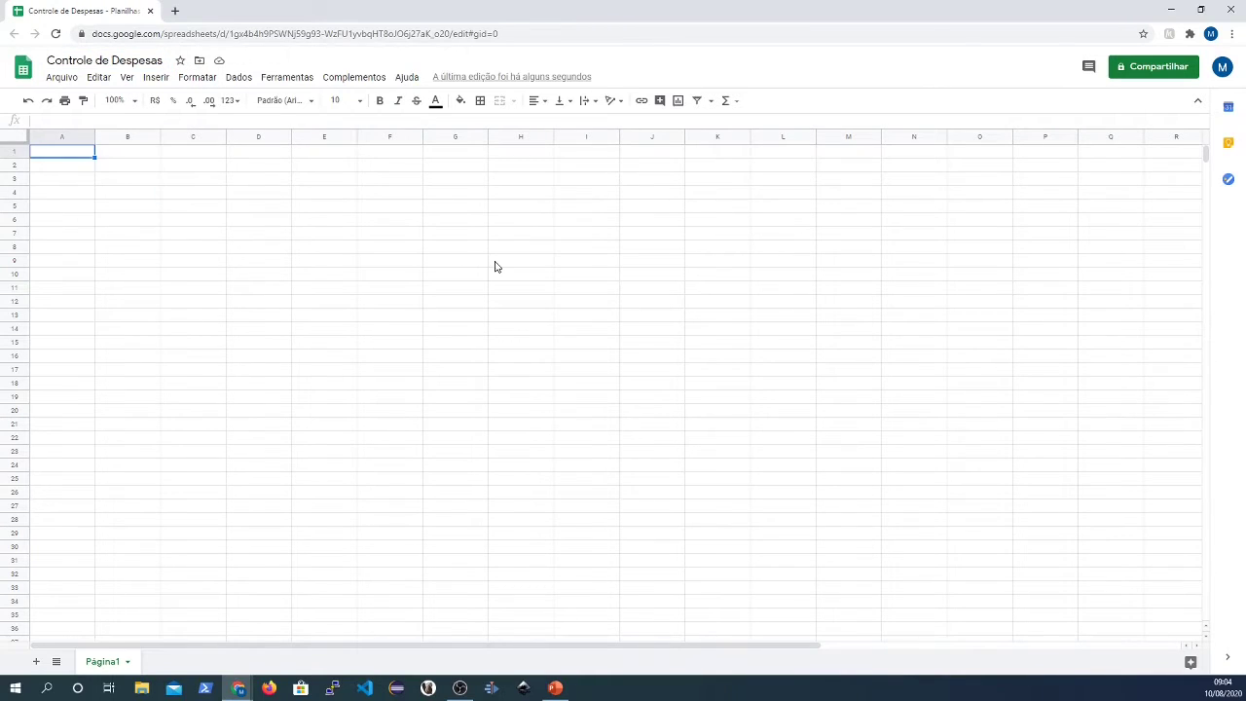
pyautogui.write('Data')
pyautogui.press('Tab')
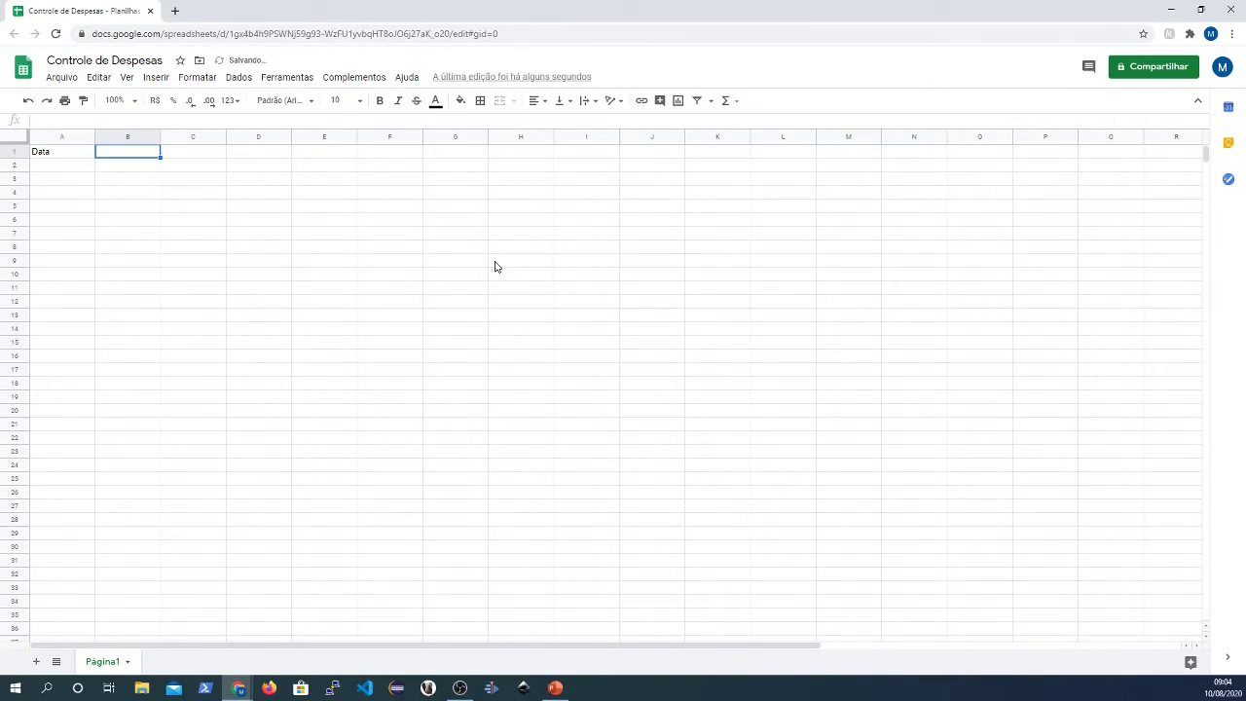
pyautogui.write('Nome')
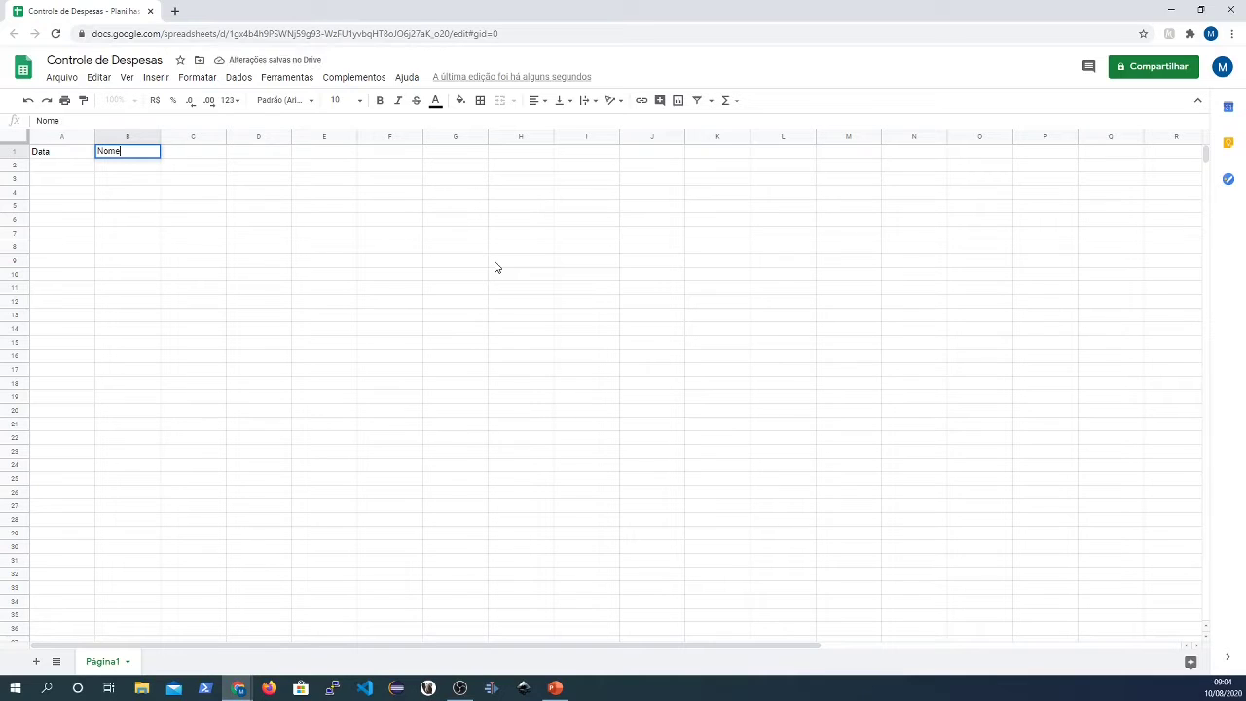
pyautogui.press('Tab')
pyautogui.write('C')
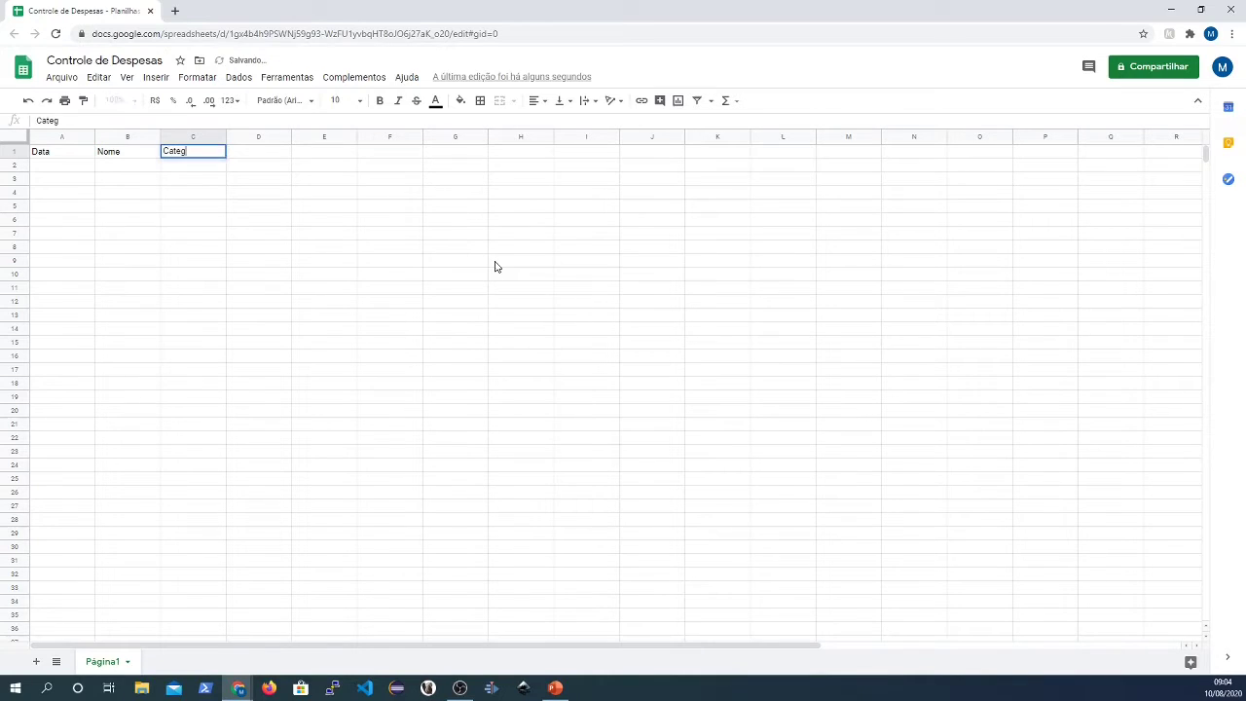
pyautogui.write('ategoria')
pyautogui.press('Tab')
pyautogui.write('V')
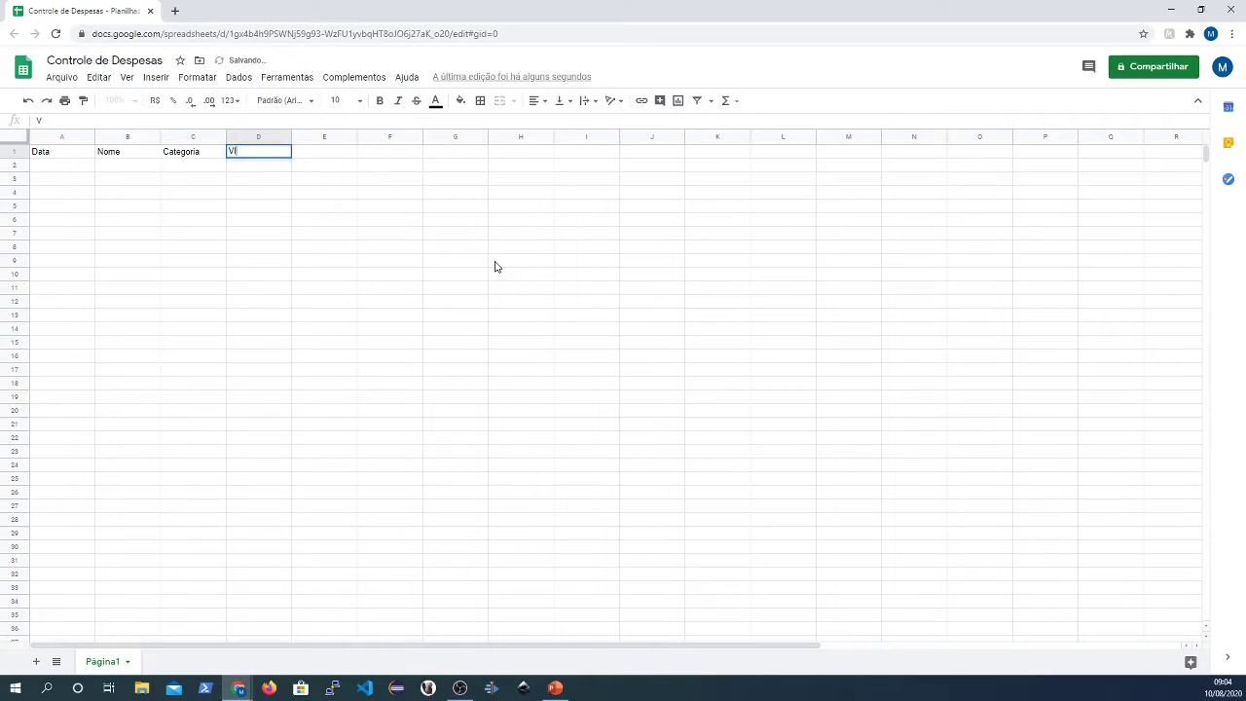
pyautogui.write('alor')
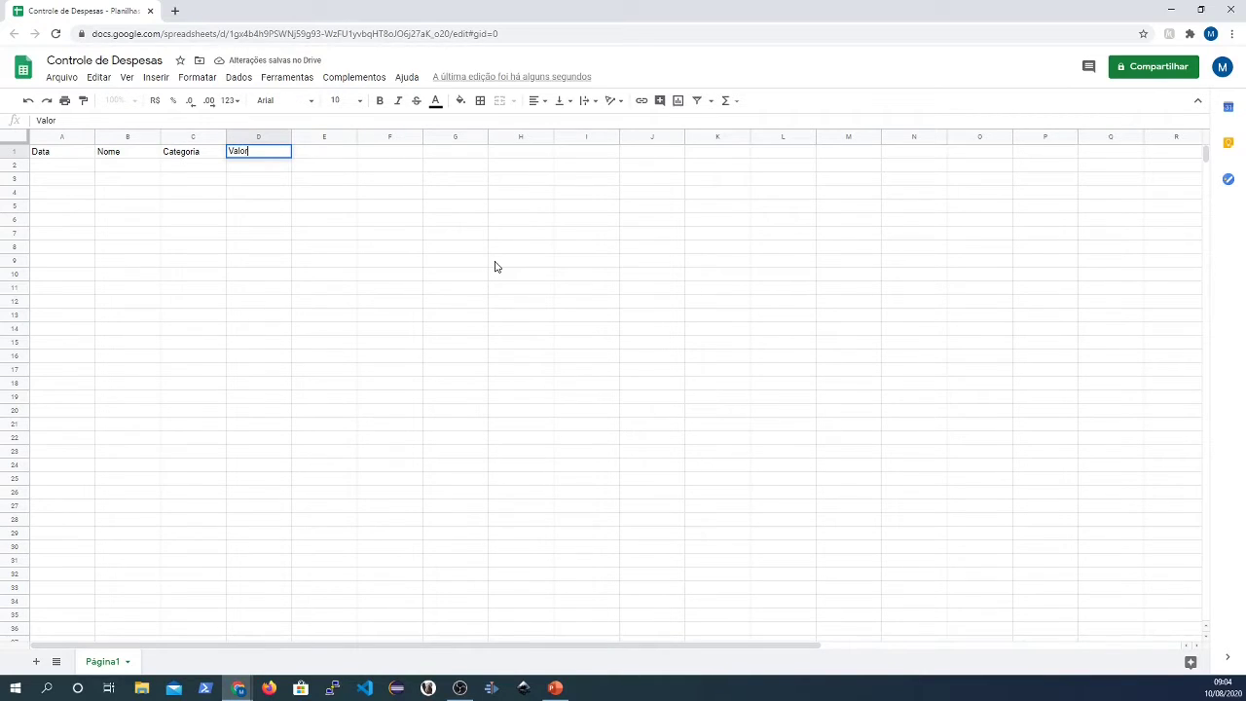
pyautogui.press('Return')
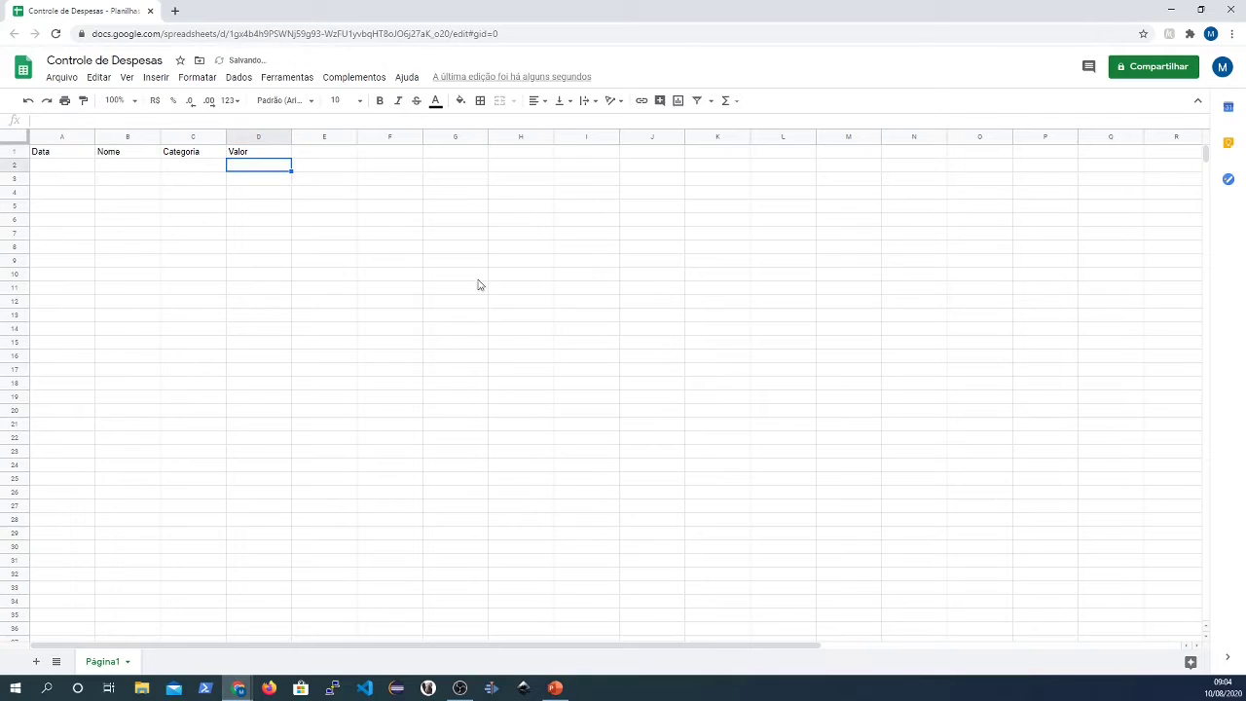
# - Rename the sheet Página1 as "Receitas e Despesas"
pyautogui.doubleClick(105, 664)
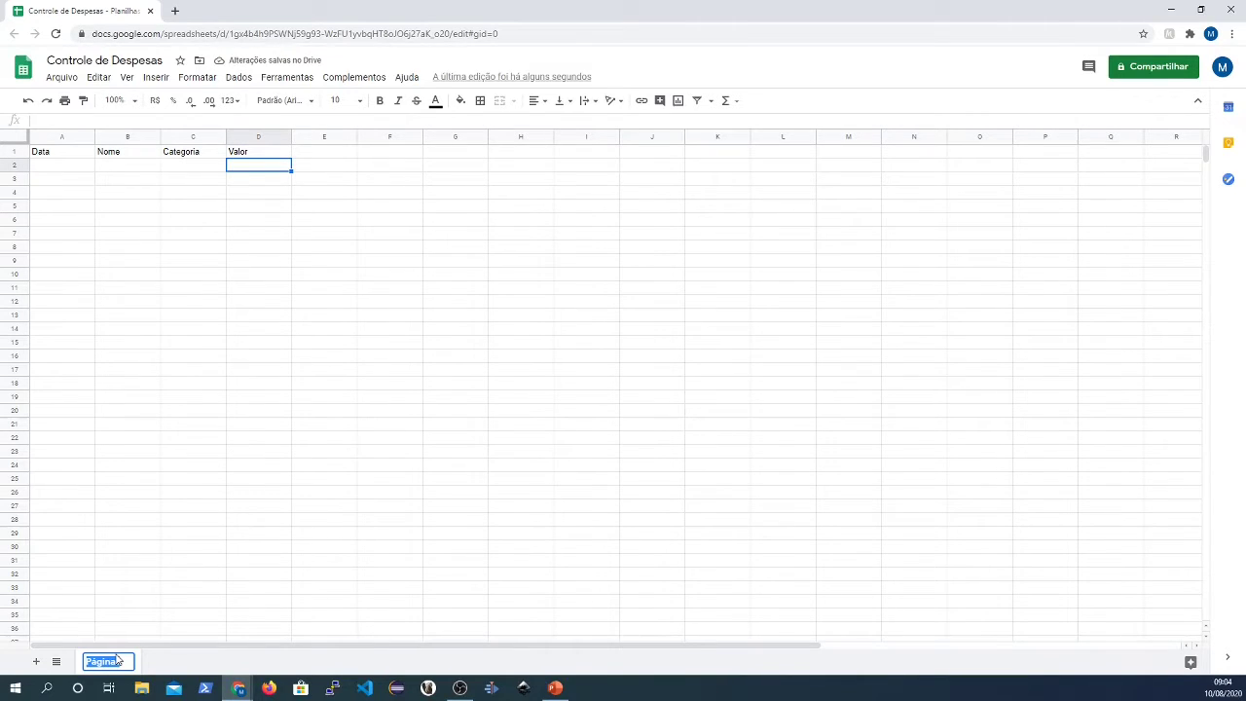
pyautogui.write('R')
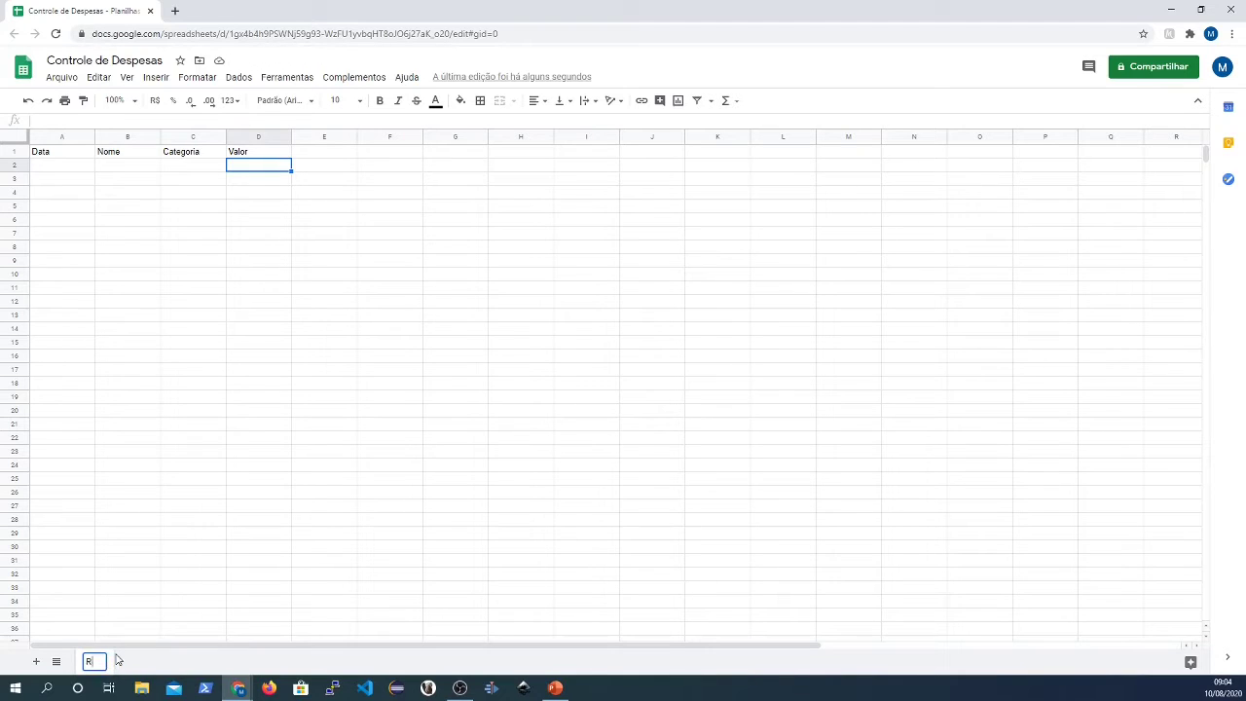
pyautogui.write('eceitas e De')
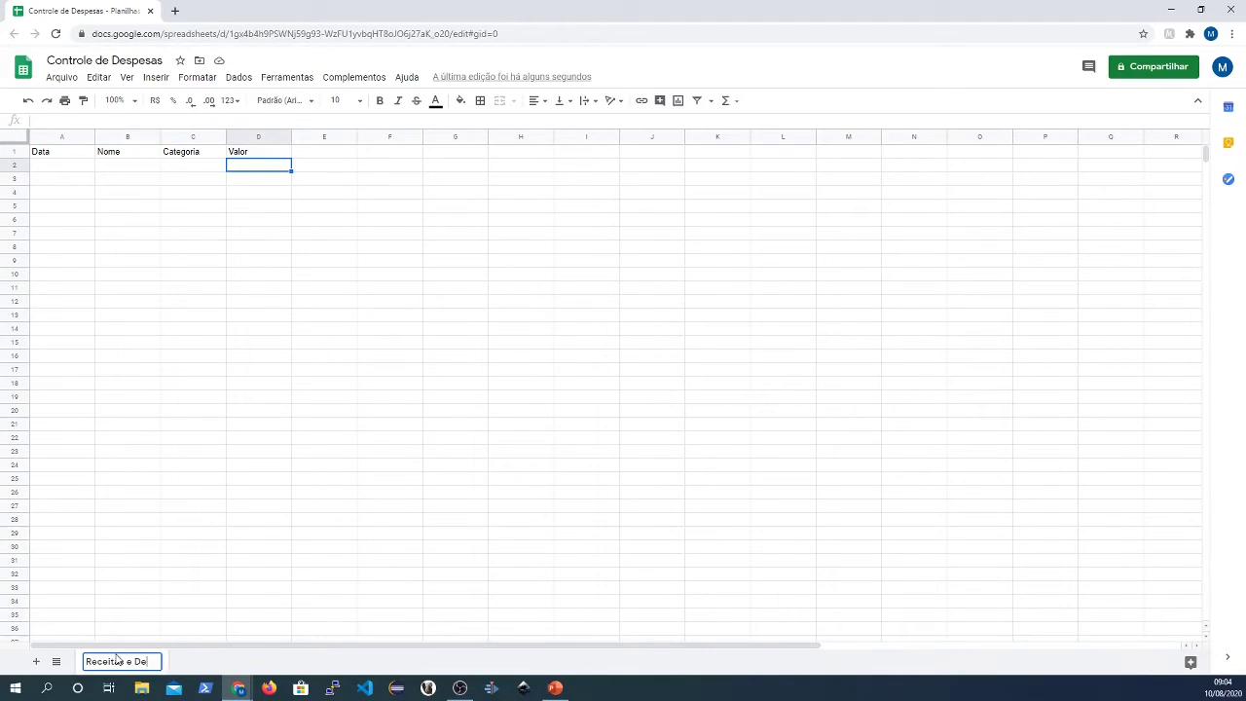
pyautogui.write('spesas')
pyautogui.press('Return')
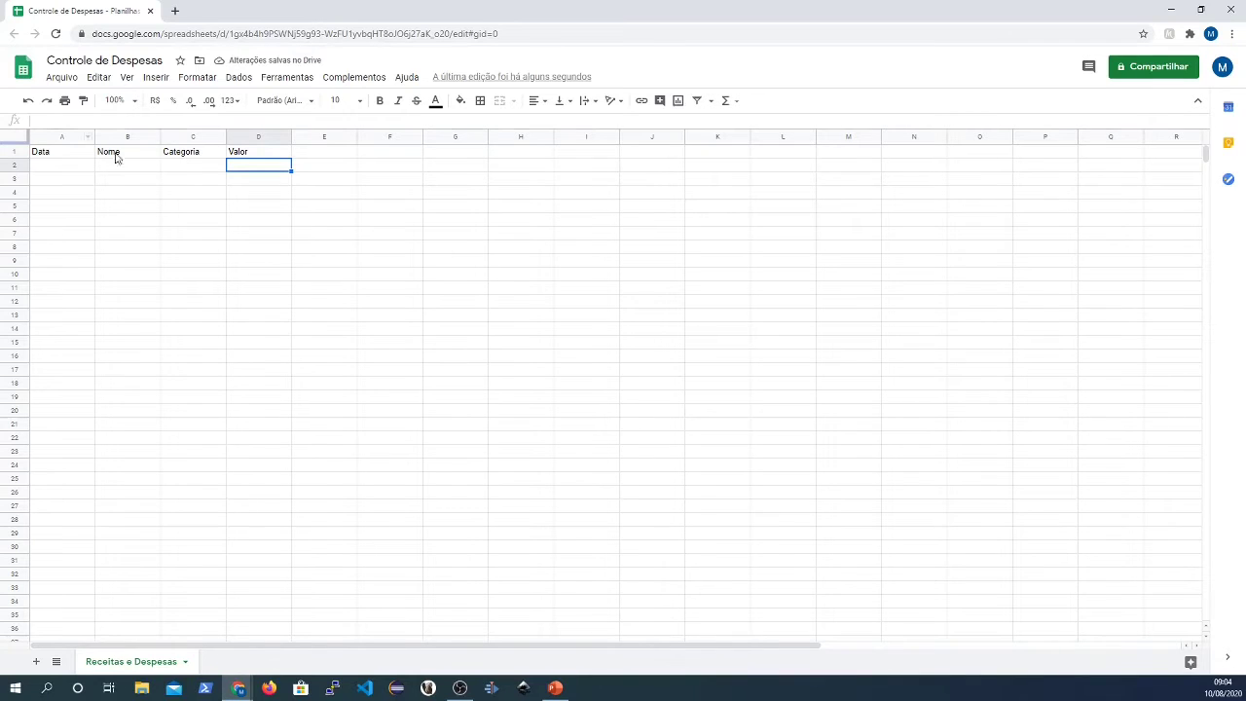
# - Widen the Nome column to over three times its width and make the headers in A1:D1 bold
pyautogui.moveTo(162, 137); pyautogui.dragTo(311, 139)
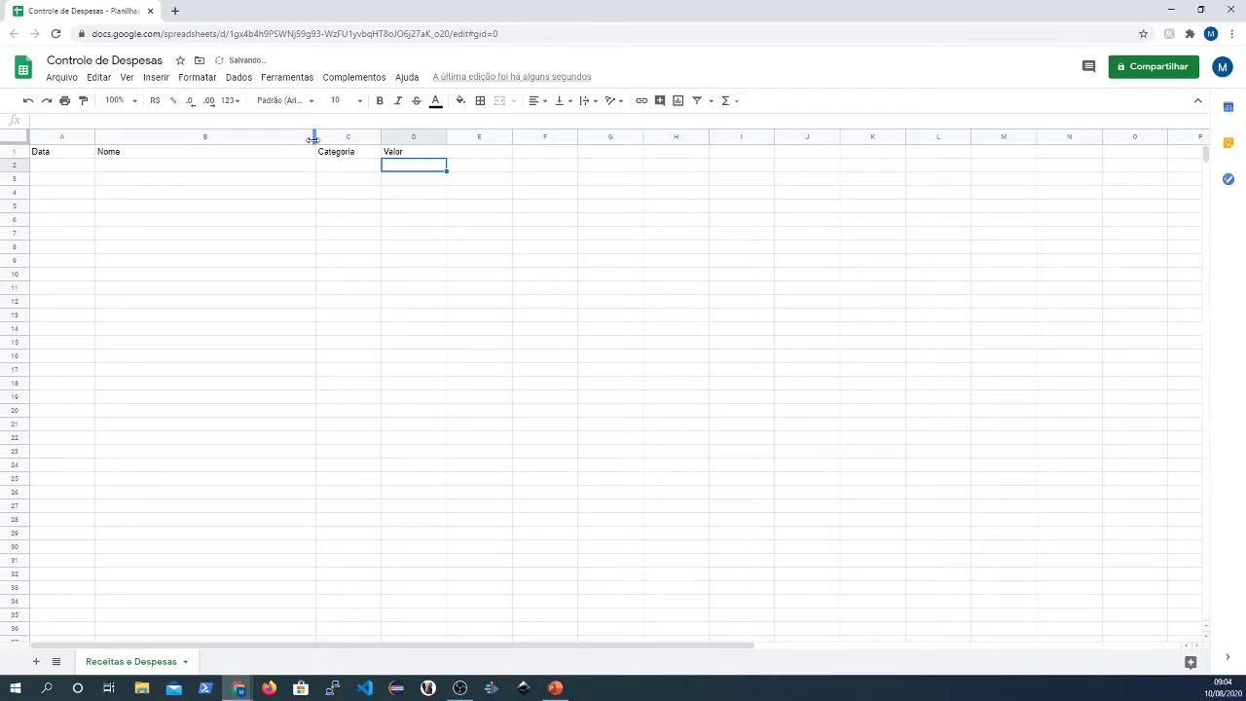
pyautogui.click(50, 155)
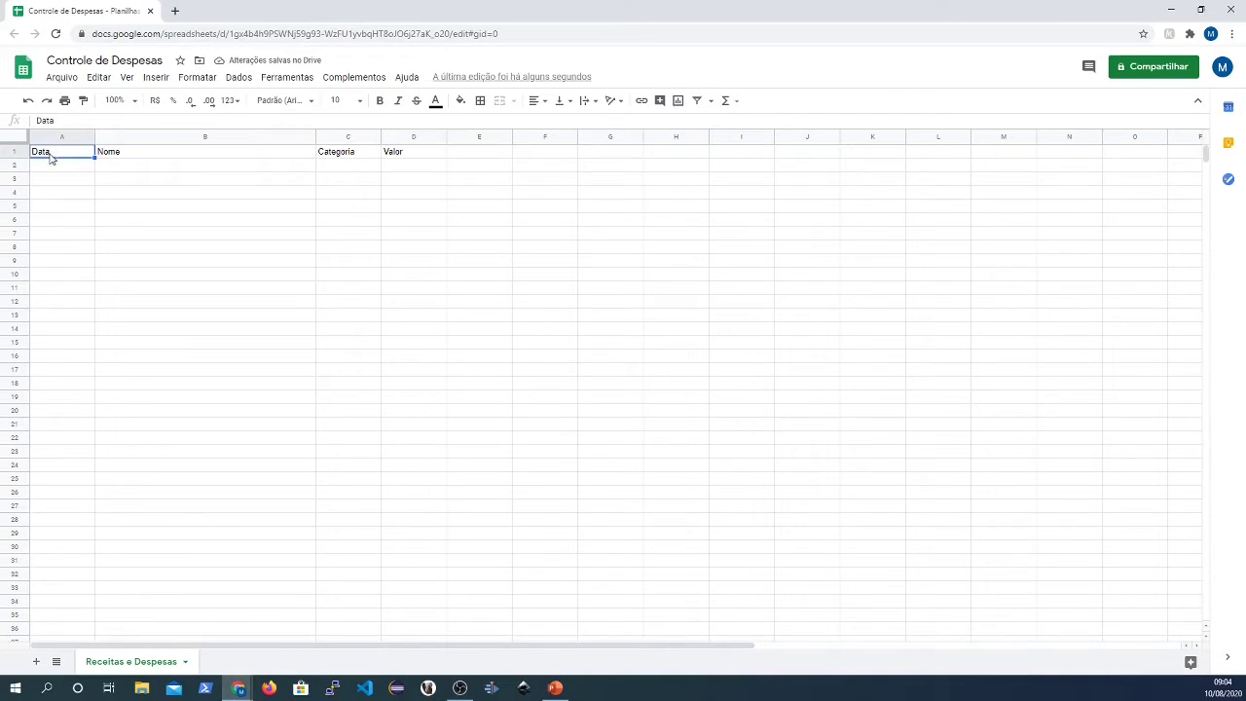
pyautogui.moveTo(49, 158); pyautogui.dragTo(389, 158)
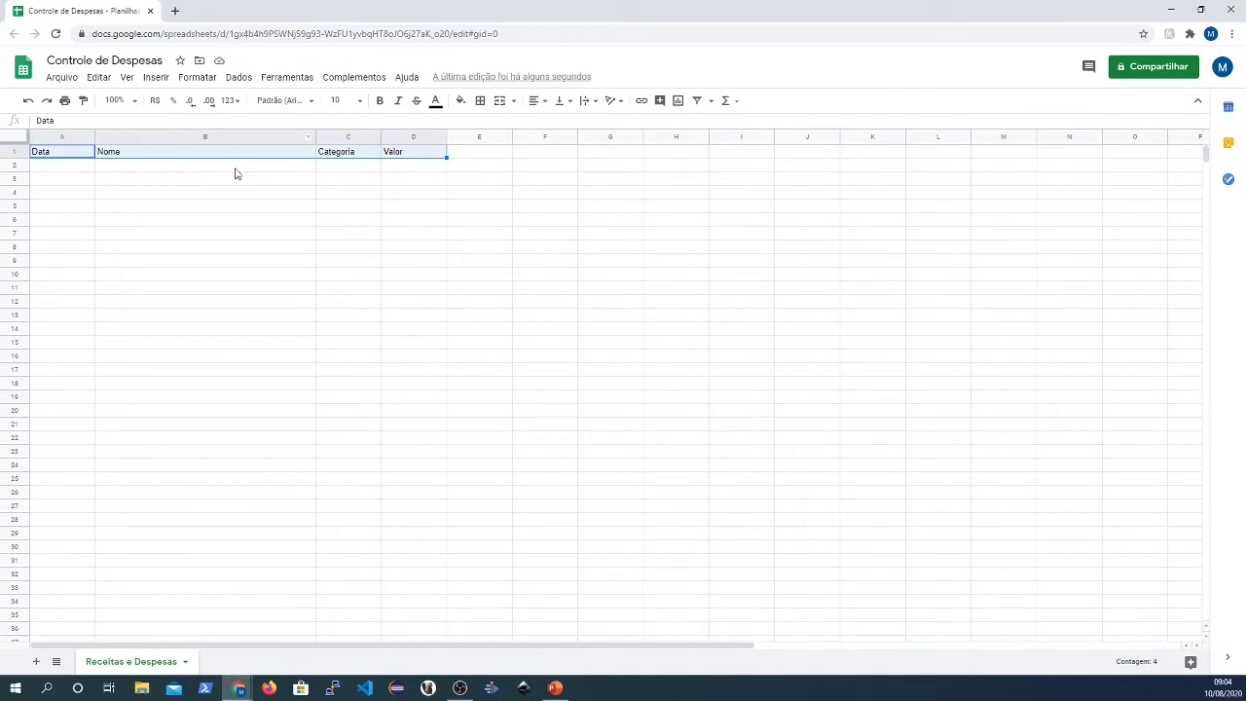
pyautogui.click(379, 101)
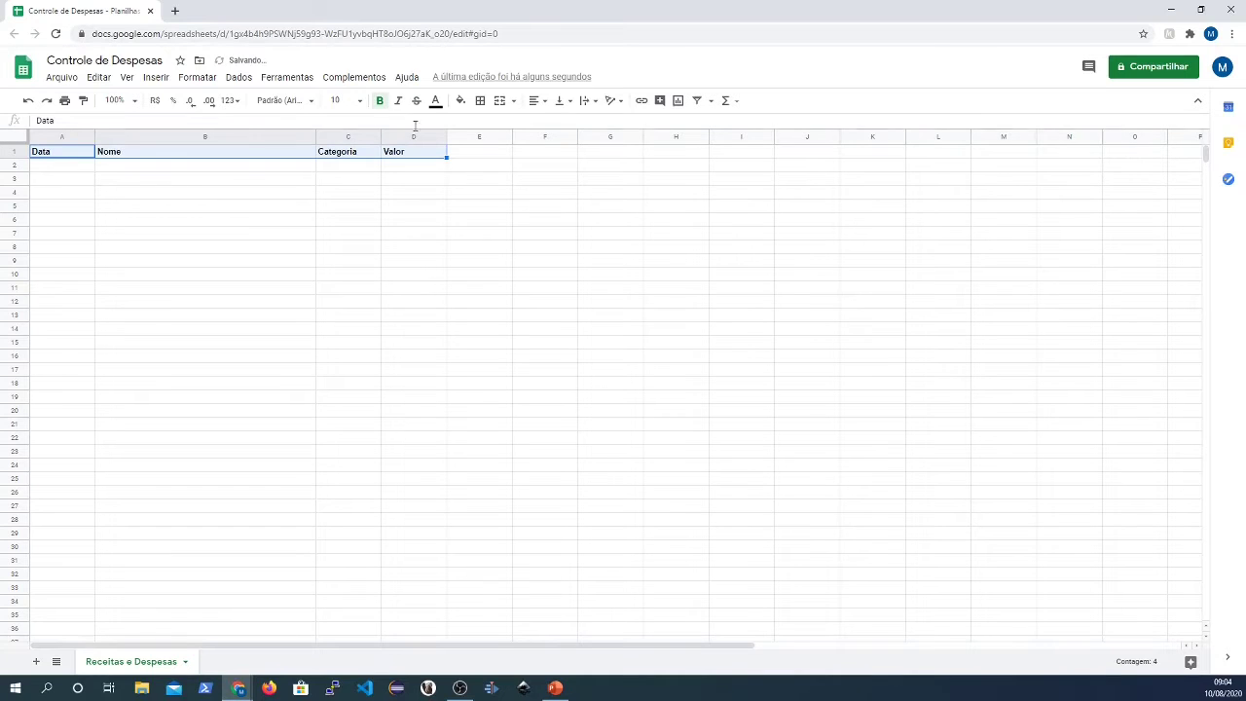
# - Add a bottom border to the header cells A1:D1
pyautogui.click(481, 102)
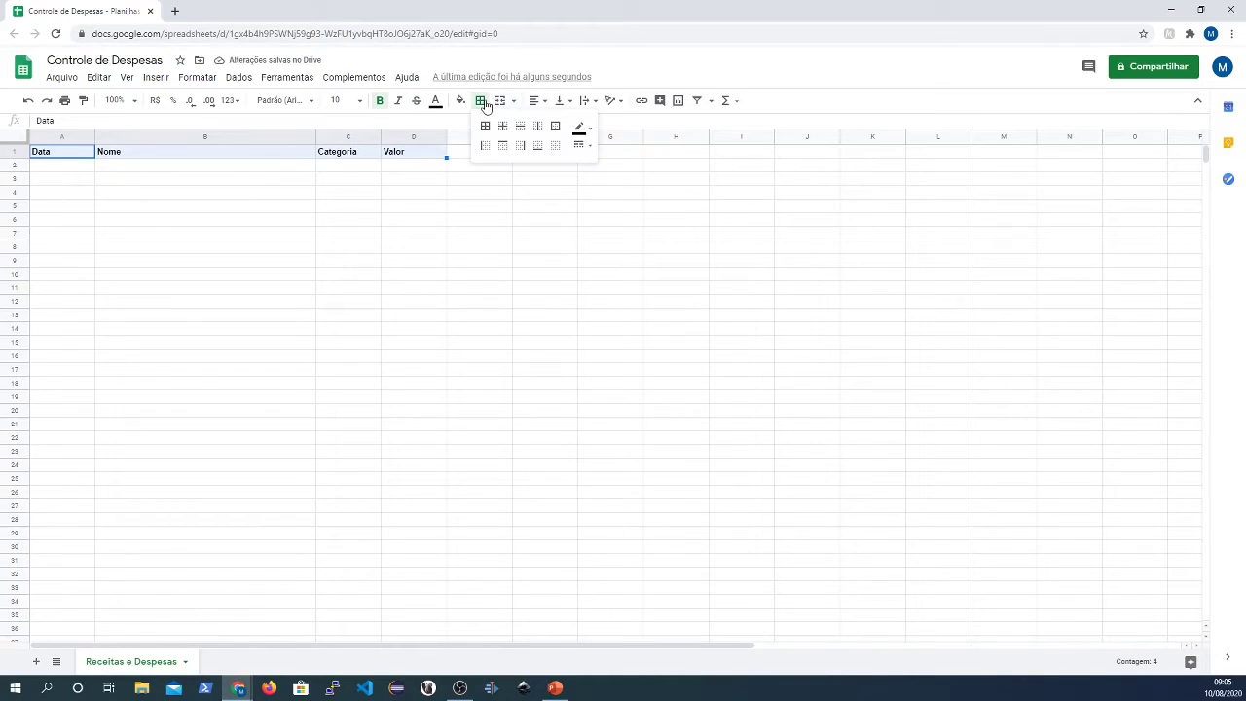
pyautogui.click(537, 145)
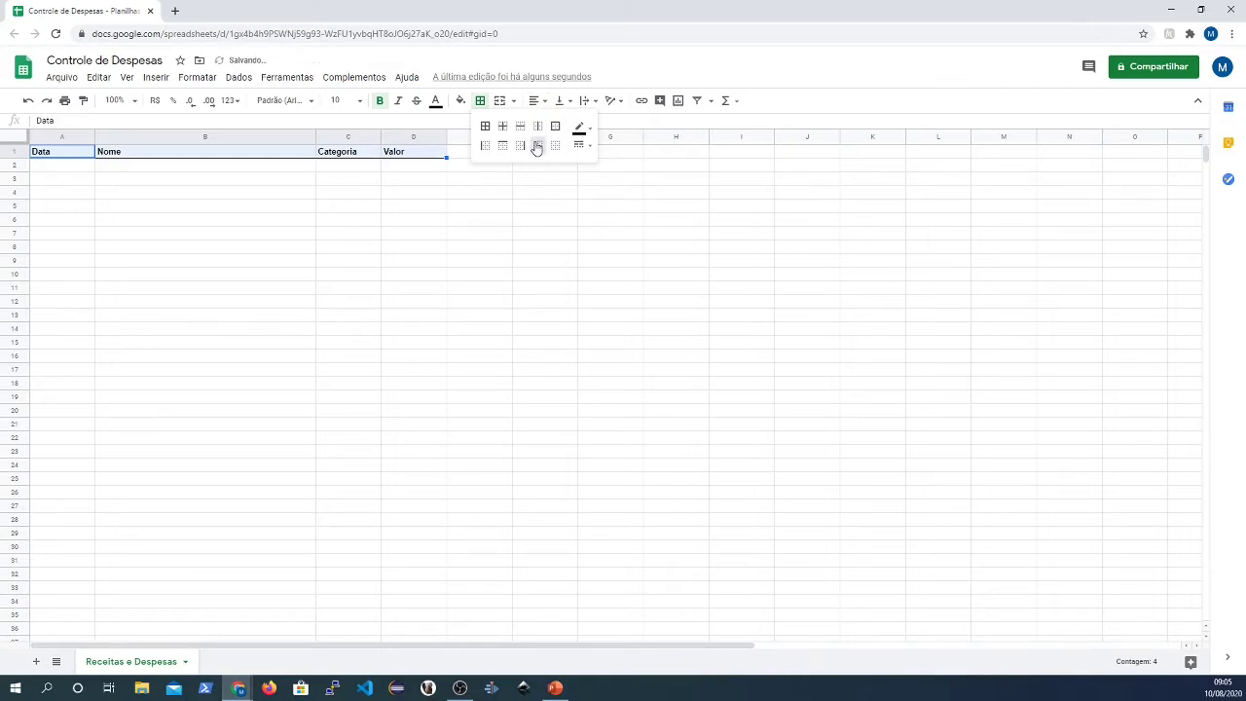
pyautogui.click(360, 234)
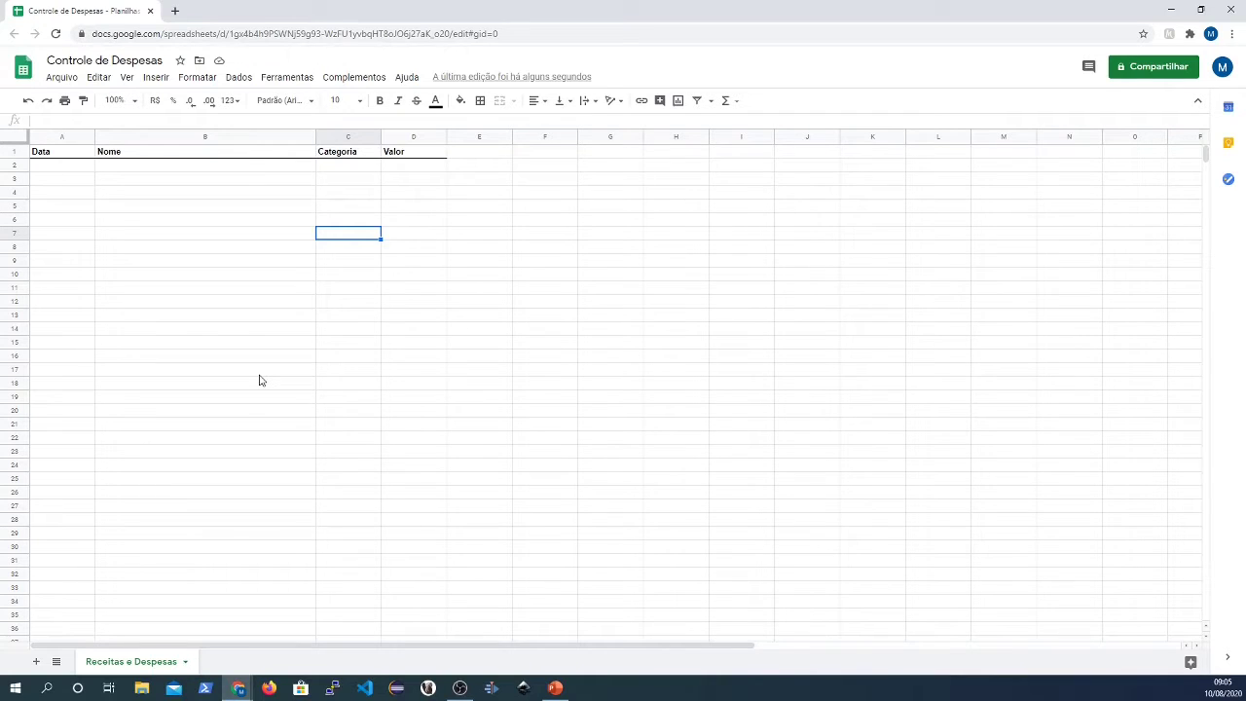
# - Add a new sheet and name it "Categorias"
pyautogui.click(36, 661)
pyautogui.doubleClick(226, 662)
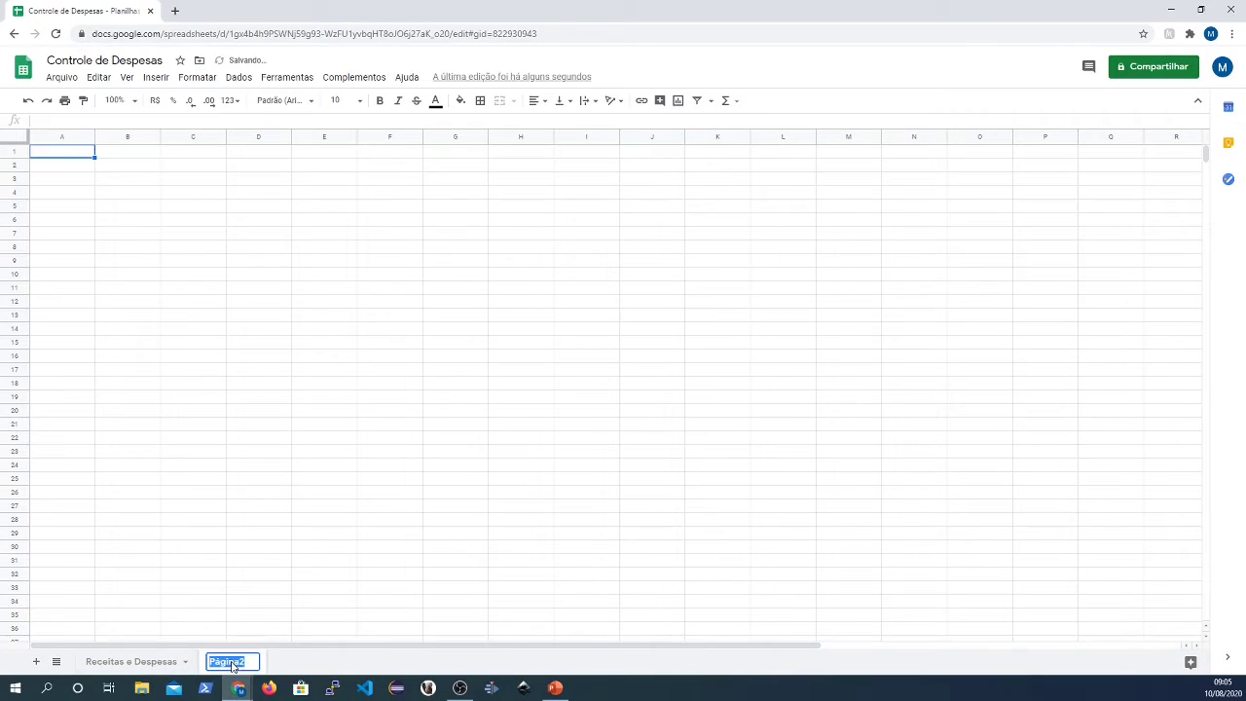
pyautogui.write('Categorias')
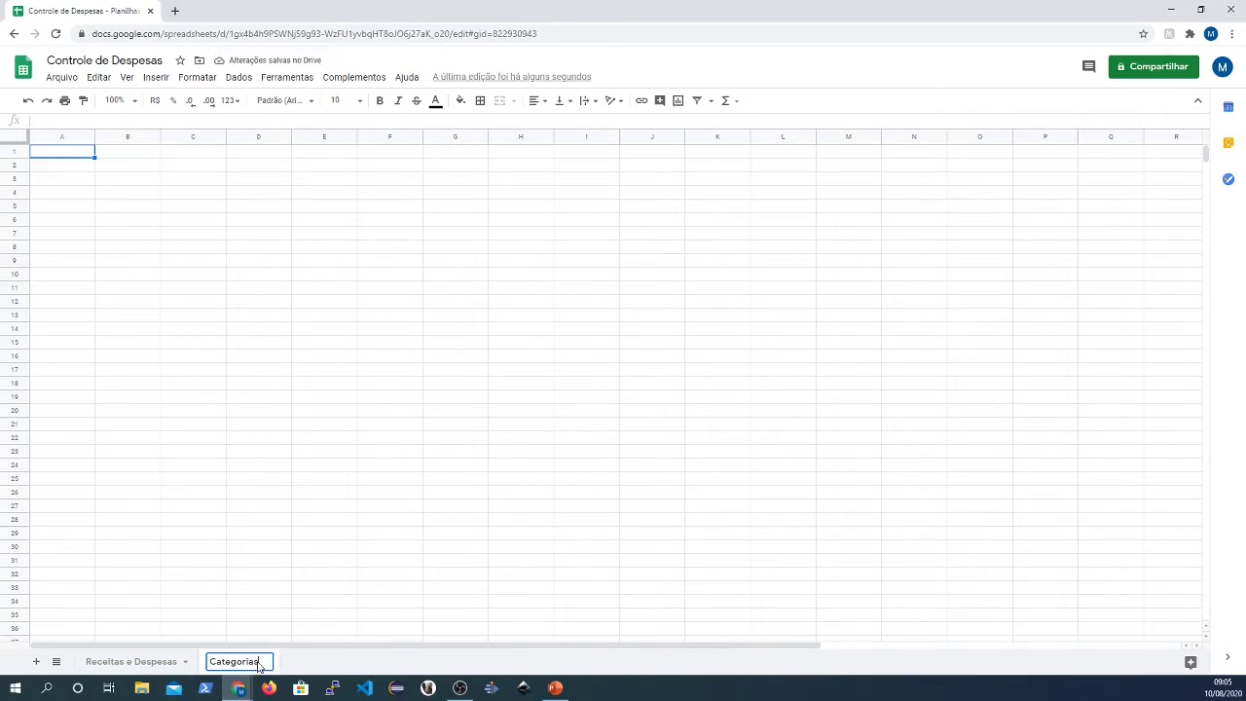
pyautogui.press('Return')
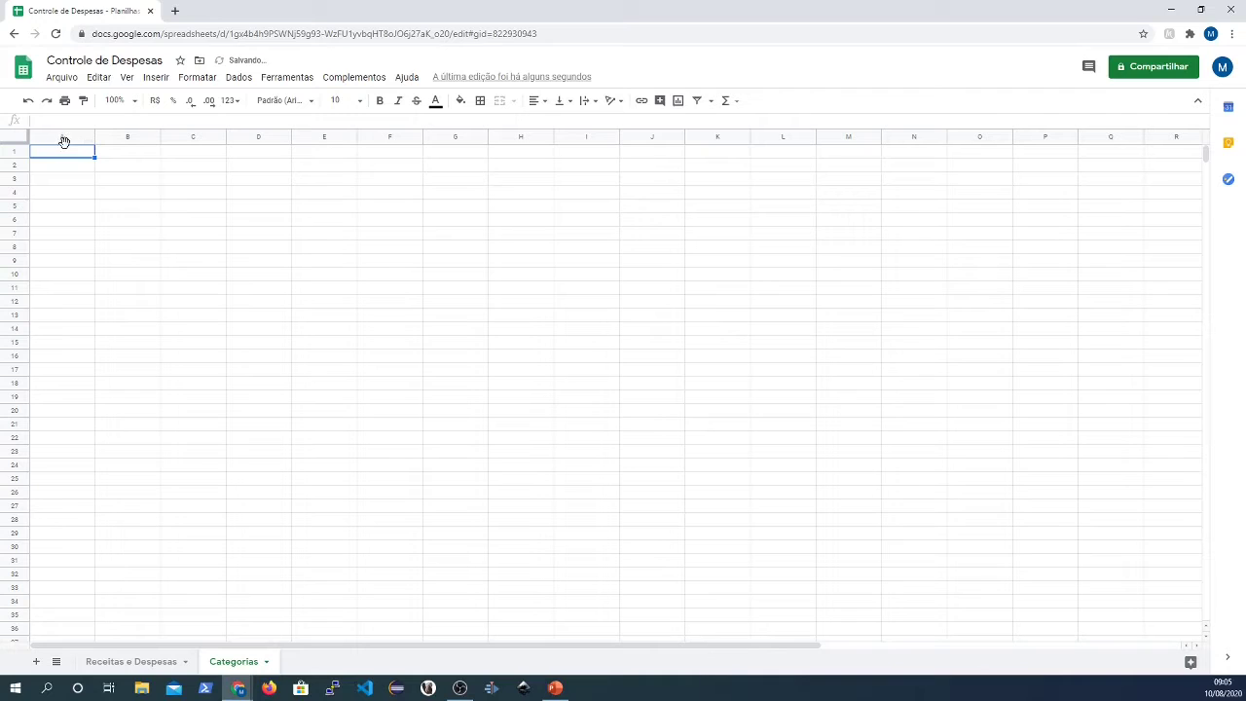
# - Enter the headers ID in A1 and Nome in B1 of the Categorias sheet, and widen the Nome column considerably
pyautogui.click(64, 160)
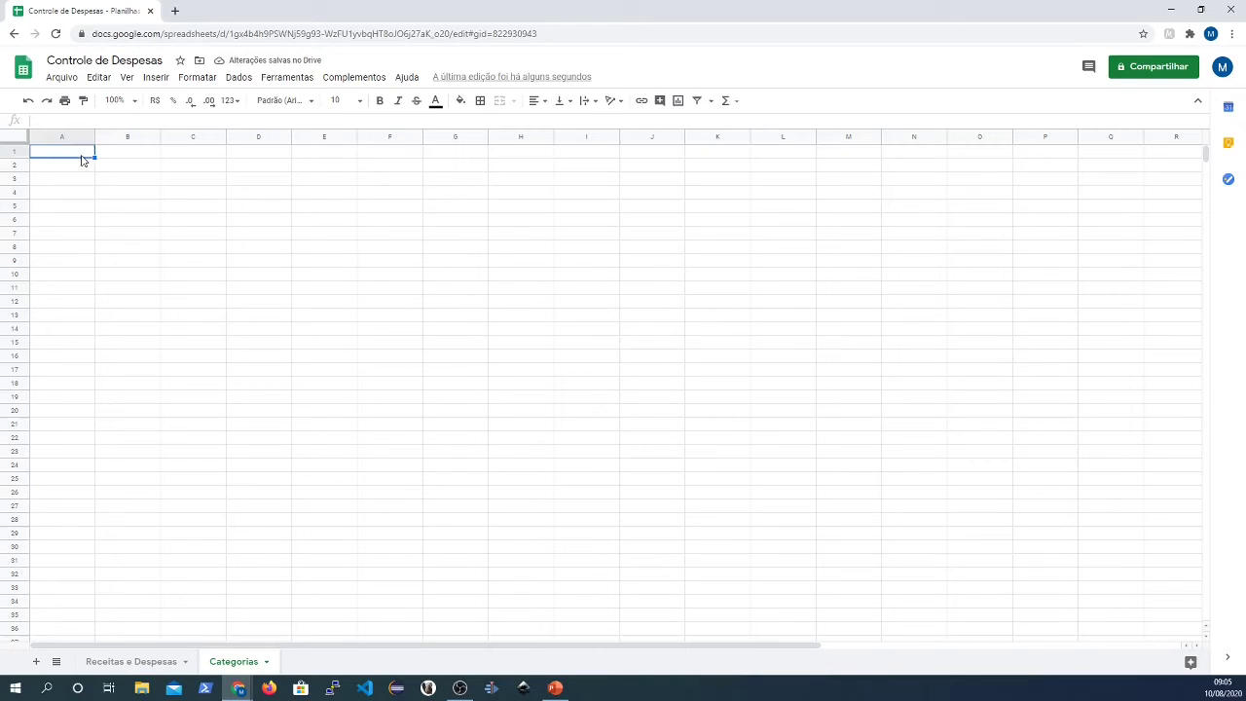
pyautogui.doubleClick(83, 154)
pyautogui.press('Tab')
pyautogui.write('Ca')
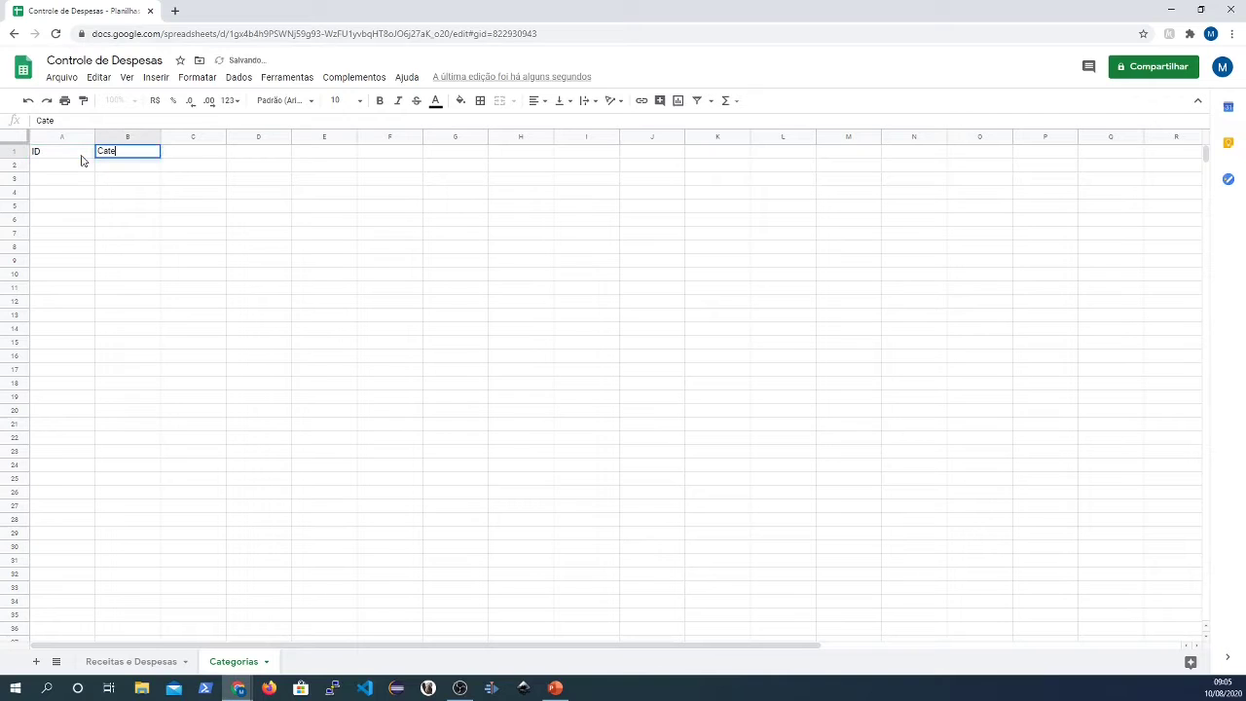
pyautogui.write('teg')
pyautogui.press('BackSpace')
pyautogui.press('BackSpace')
pyautogui.press('BackSpace')
pyautogui.press('BackSpace')
pyautogui.write('Nome')
pyautogui.press('Return')
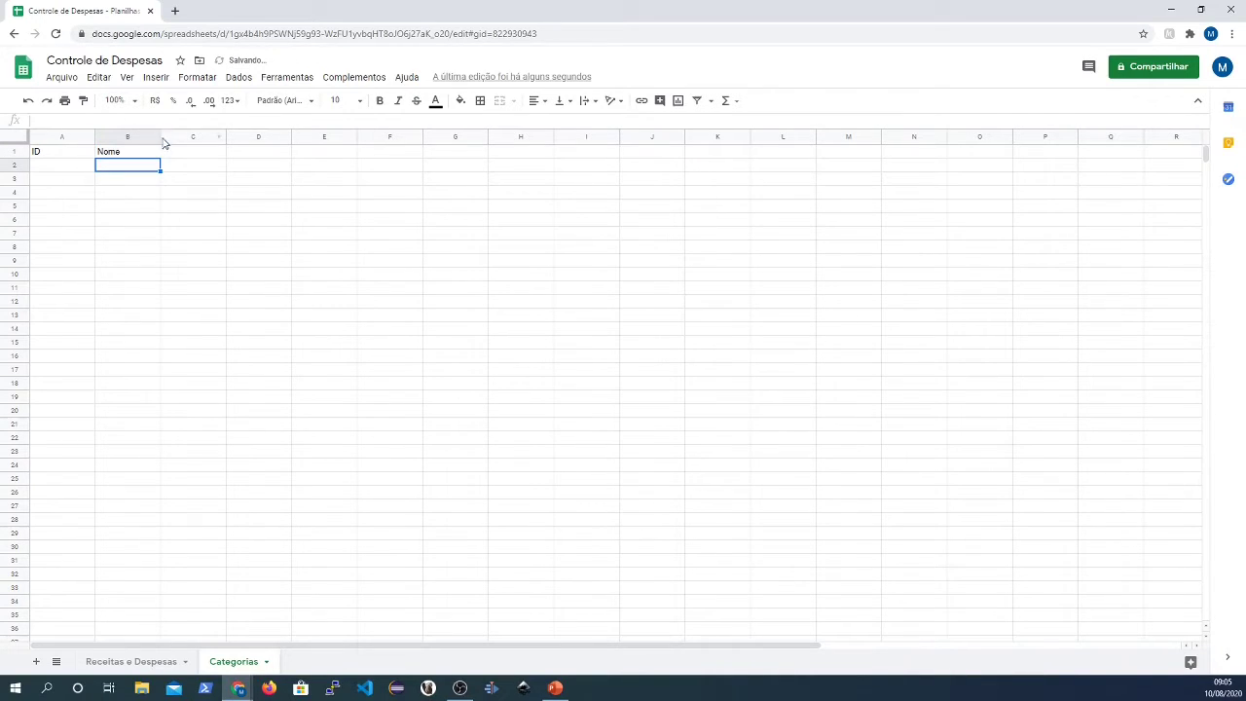
pyautogui.moveTo(161, 136); pyautogui.dragTo(478, 147)
# - Enter 1 as the first ID in cell A2
pyautogui.click(72, 167)
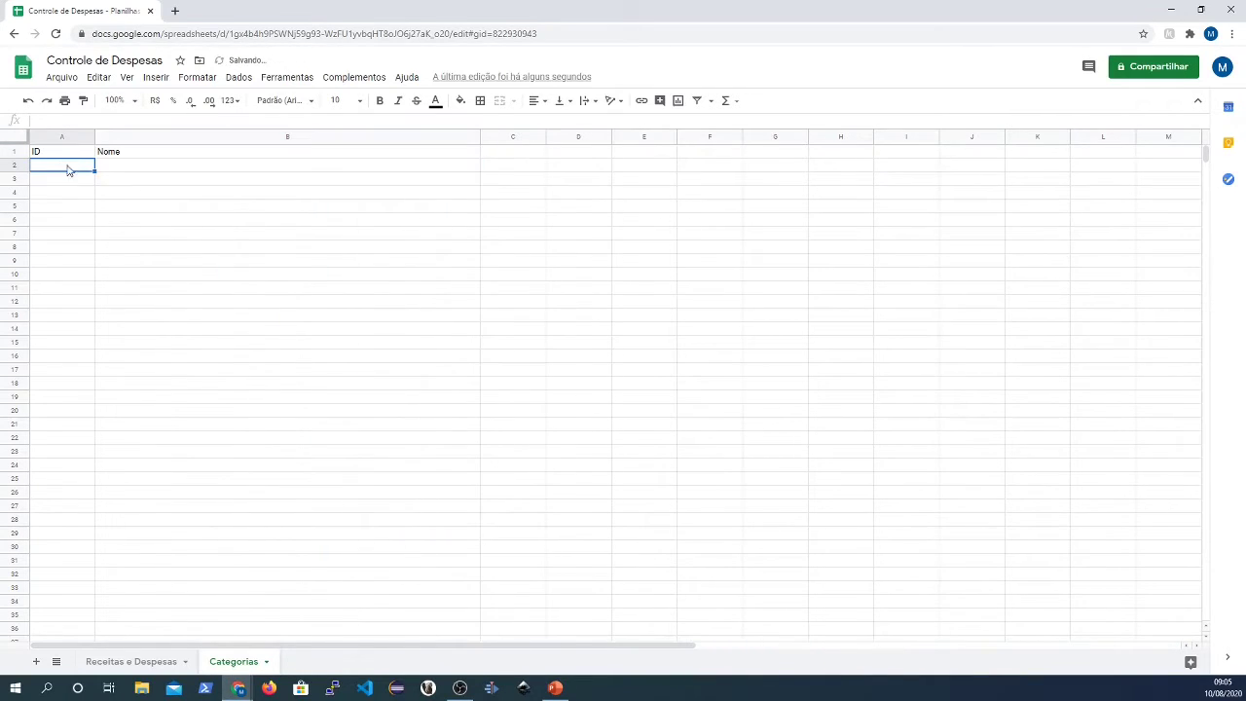
pyautogui.write('1')
pyautogui.press('Return')
pyautogui.click(90, 167)
pyautogui.moveTo(95, 171); pyautogui.dragTo(87, 370)
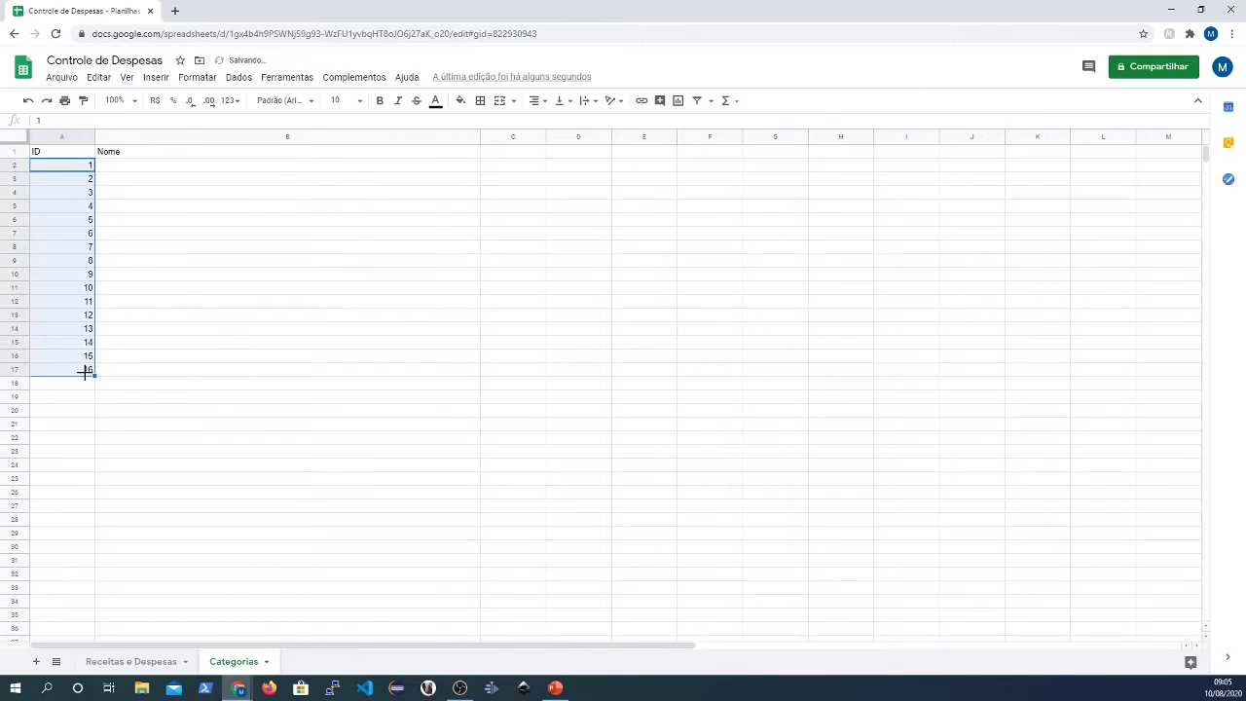
pyautogui.hotkey('ctrl', 'z')
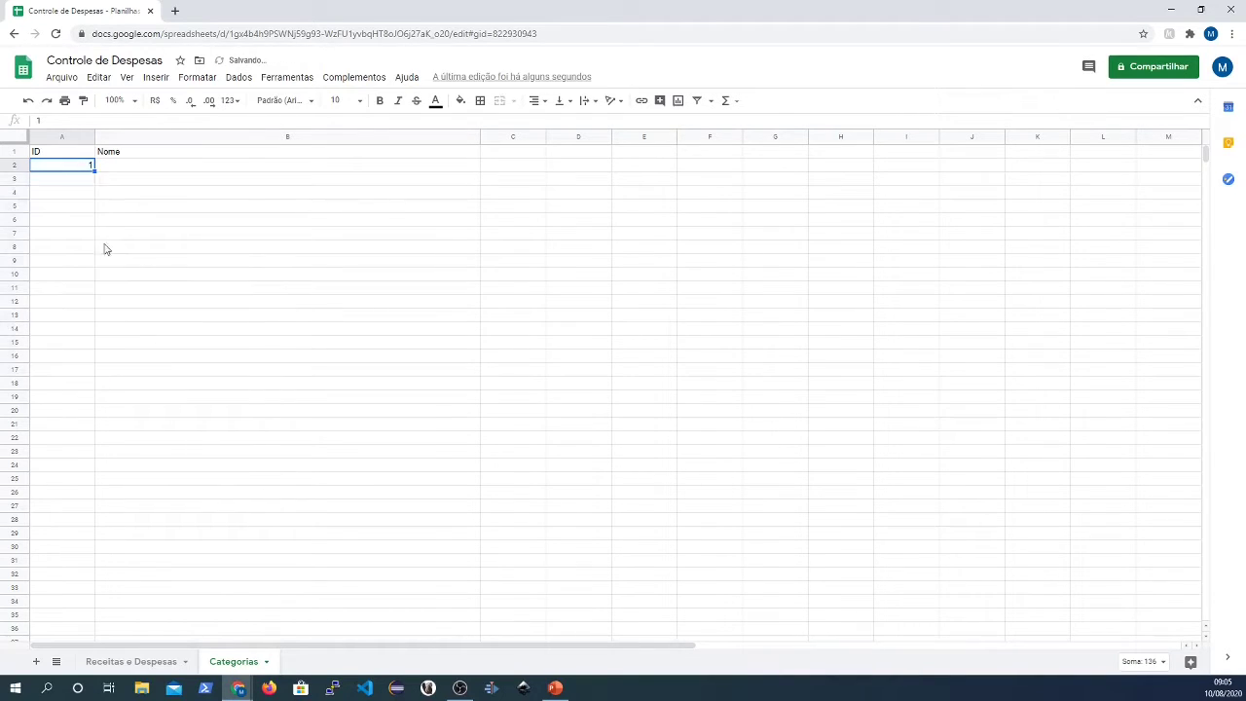
# - Fill the ID series from A2 down to A31 with the numbers 1 to 30, and narrow the ID column
pyautogui.moveTo(94, 171); pyautogui.dragTo(80, 560)
pyautogui.click(206, 399)
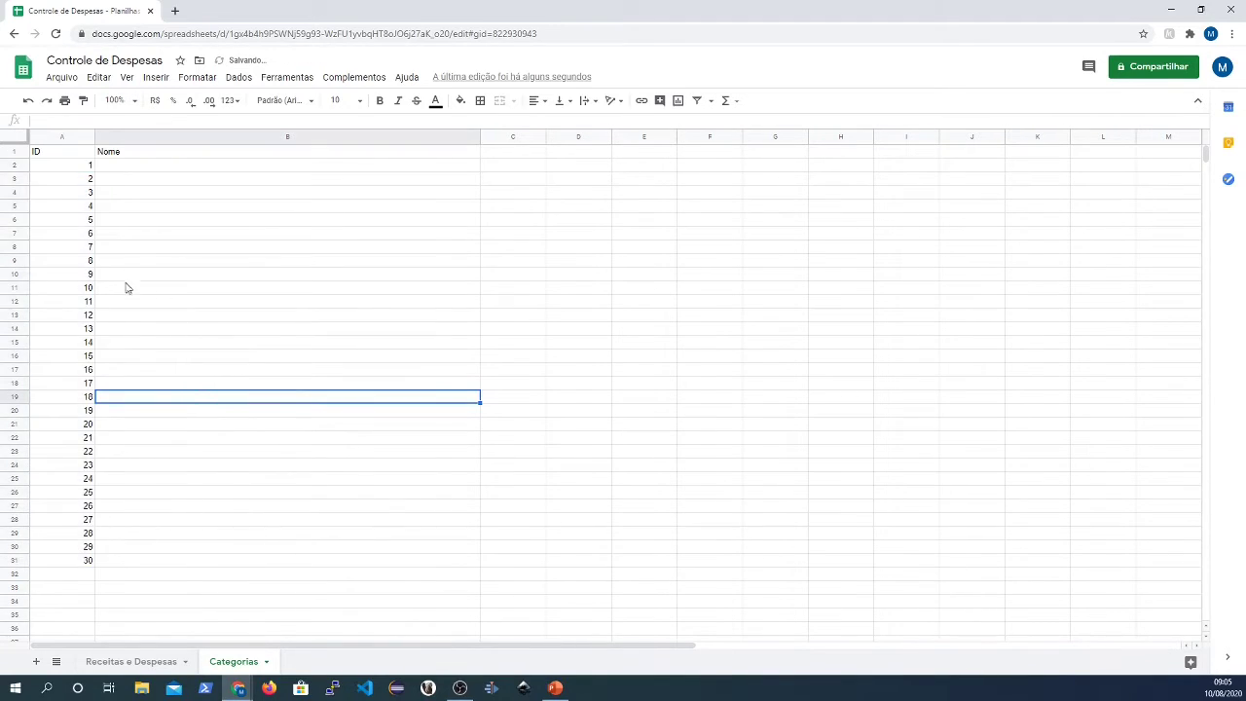
pyautogui.moveTo(94, 137); pyautogui.dragTo(69, 136)
# - Enter the category names Alimentação in B2 and Saúde in B3
pyautogui.click(122, 167)
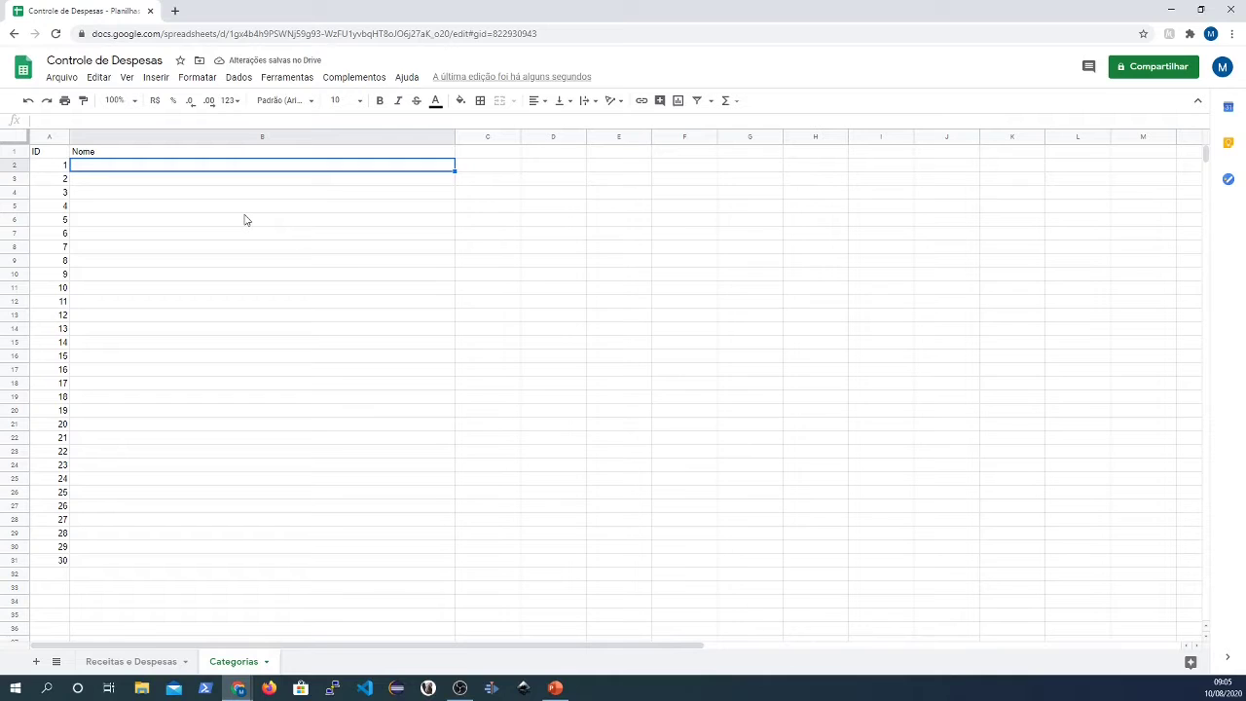
pyautogui.write('Alimentação')
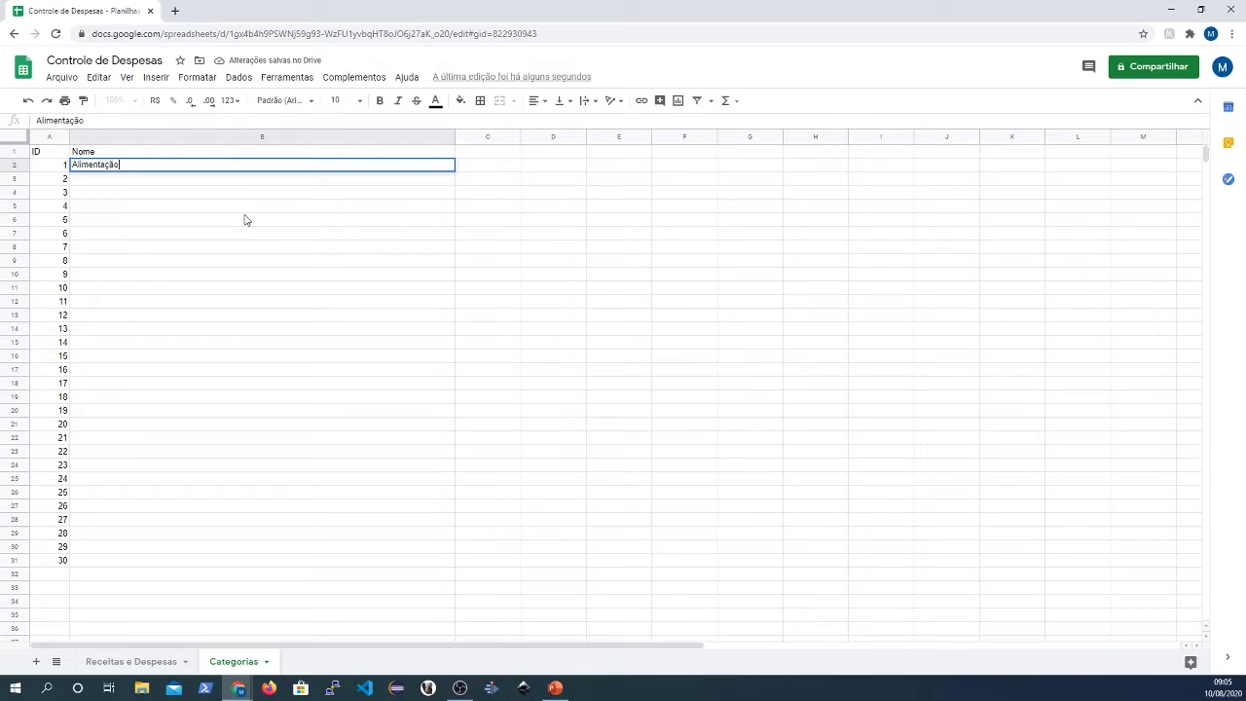
pyautogui.press('Return')
pyautogui.write('saú')
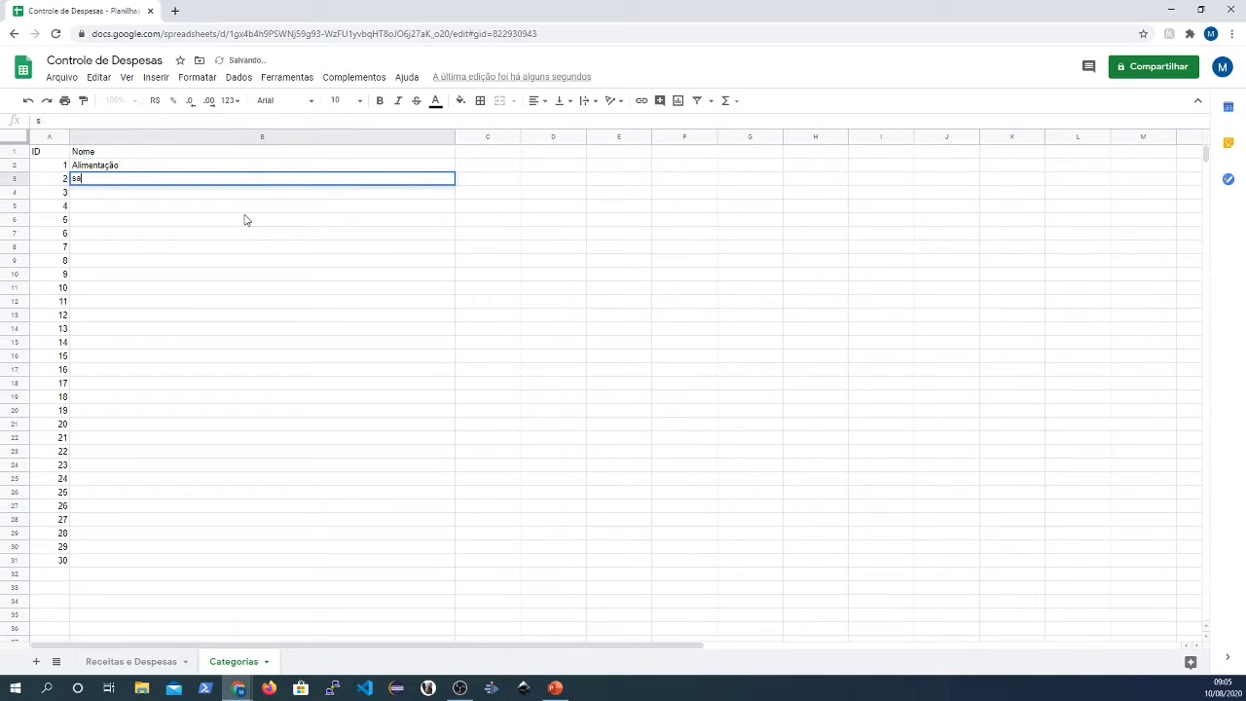
pyautogui.press('BackSpace')
pyautogui.press('BackSpace')
pyautogui.press('BackSpace')
pyautogui.write('Saúde')
pyautogui.press('Return')
# - Enter the category name Pagamento de contas in cell B4 of the Categorias sheet
pyautogui.write('pa')
pyautogui.press('BackSpace')
pyautogui.press('BackSpace')
pyautogui.write('Pa')
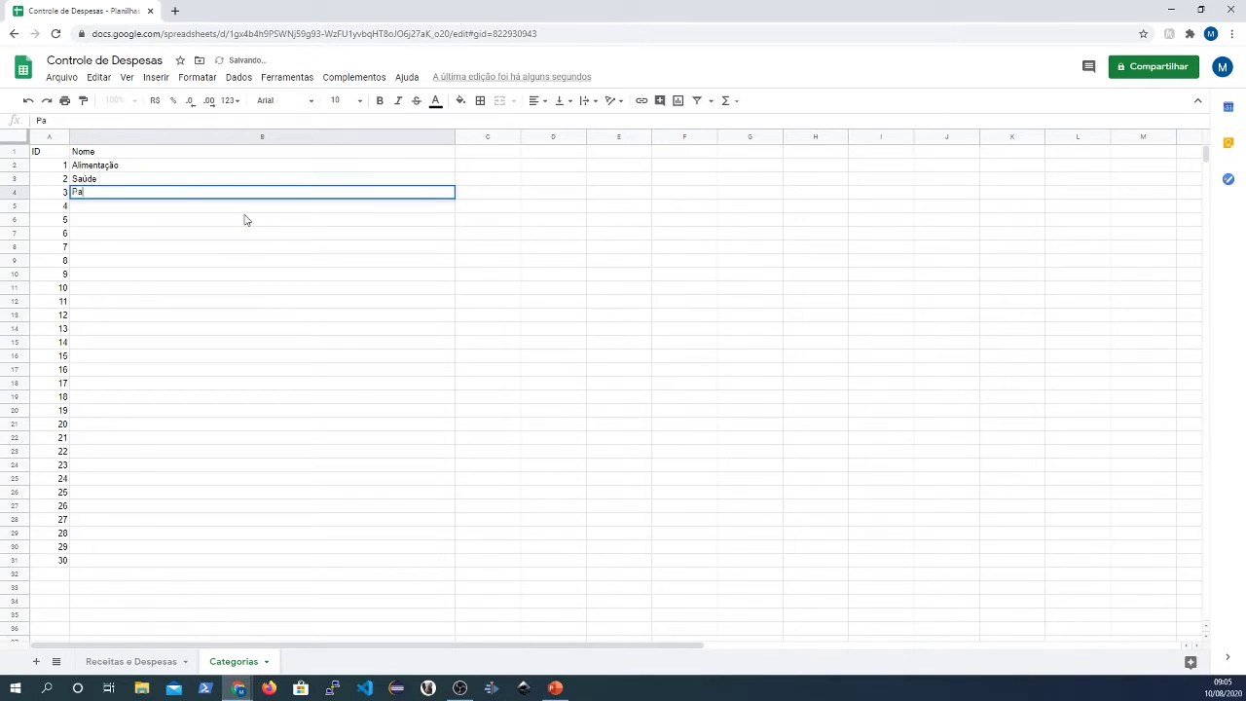
pyautogui.write('gamento de ')
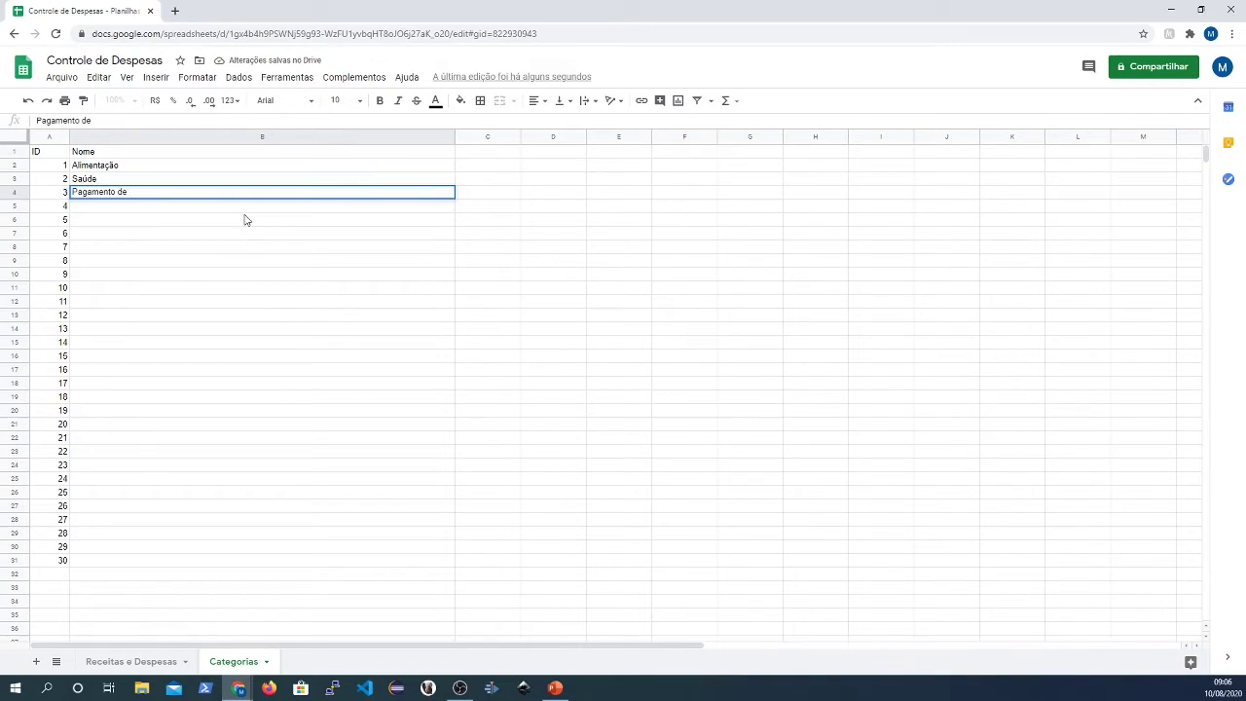
pyautogui.write('contas')
pyautogui.press('Return')
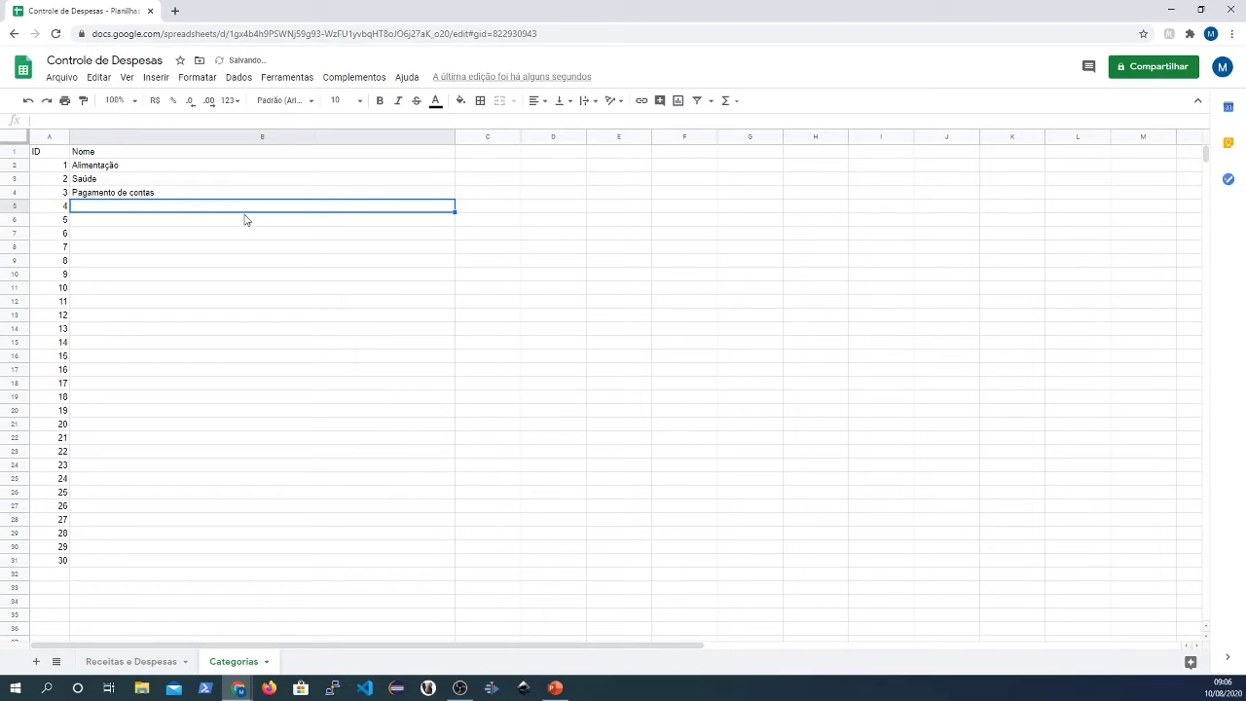
# - Enter the category name Supermercado in cell B5
pyautogui.write('sala')
pyautogui.press('BackSpace')
pyautogui.press('BackSpace')
pyautogui.press('BackSpace')
pyautogui.press('BackSpace')
pyautogui.write('s')
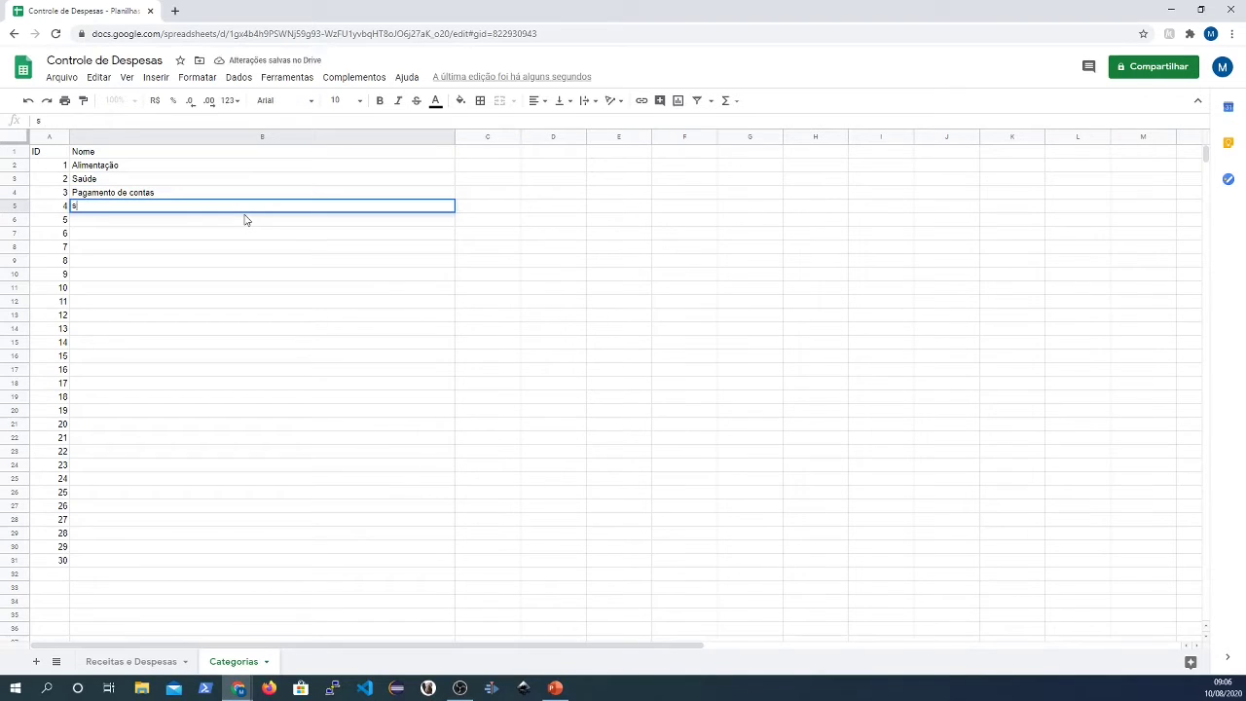
pyautogui.write('aúde')
pyautogui.press('BackSpace')
pyautogui.press('BackSpace')
pyautogui.write('se')
pyautogui.press('BackSpace')
pyautogui.press('BackSpace')
pyautogui.write('s')
pyautogui.press('BackSpace')
pyautogui.press('BackSpace')
pyautogui.write('Supermercado')
pyautogui.press('Return')
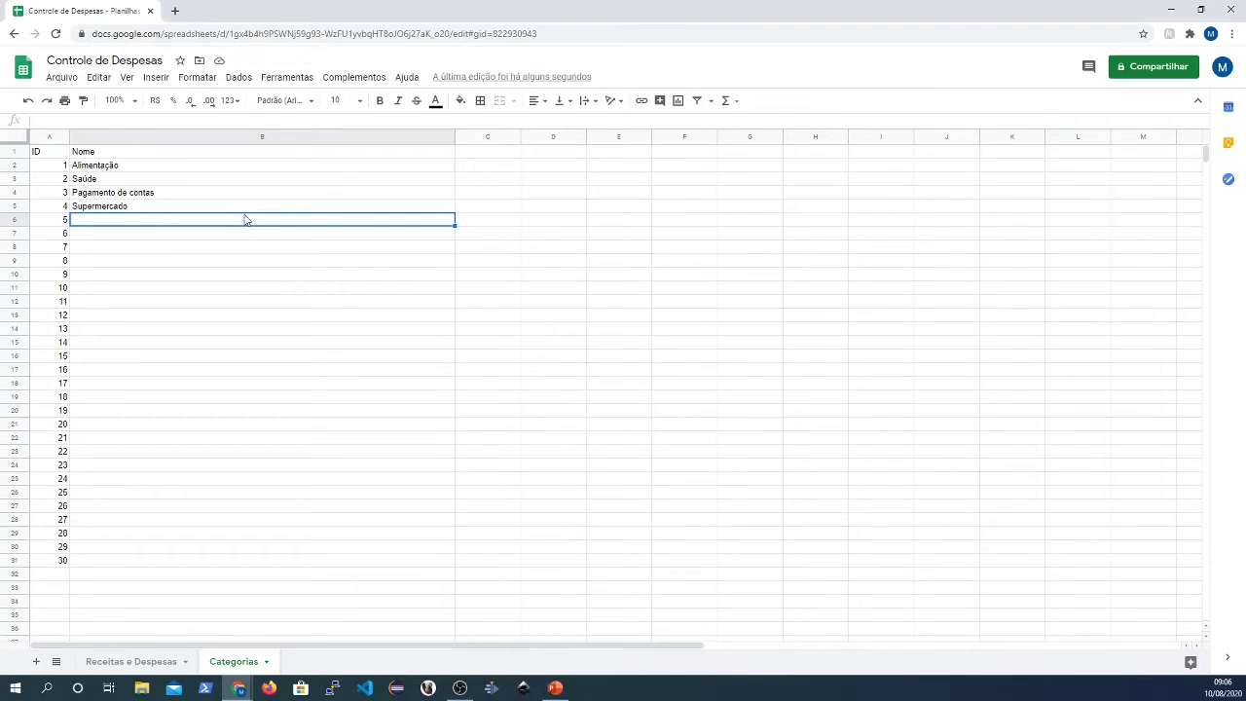
# - Enter the category names Educação in B6 and Salário in B7
pyautogui.write('Educação')
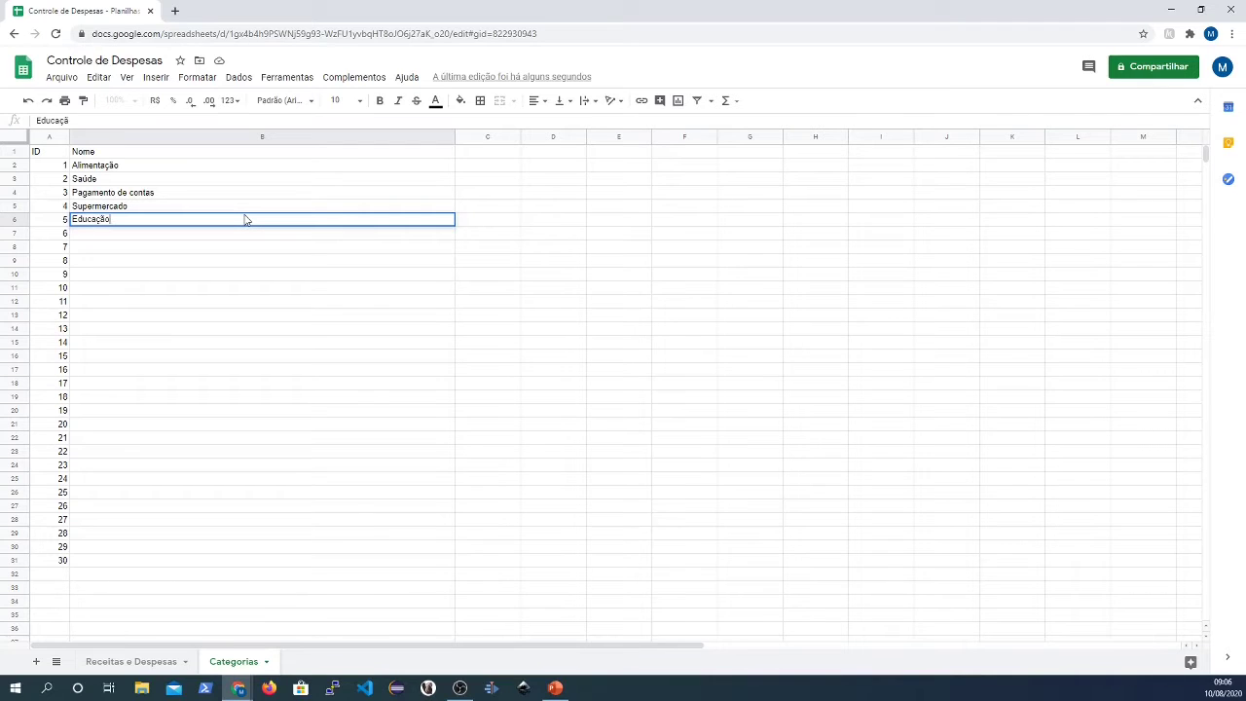
pyautogui.press('Return')
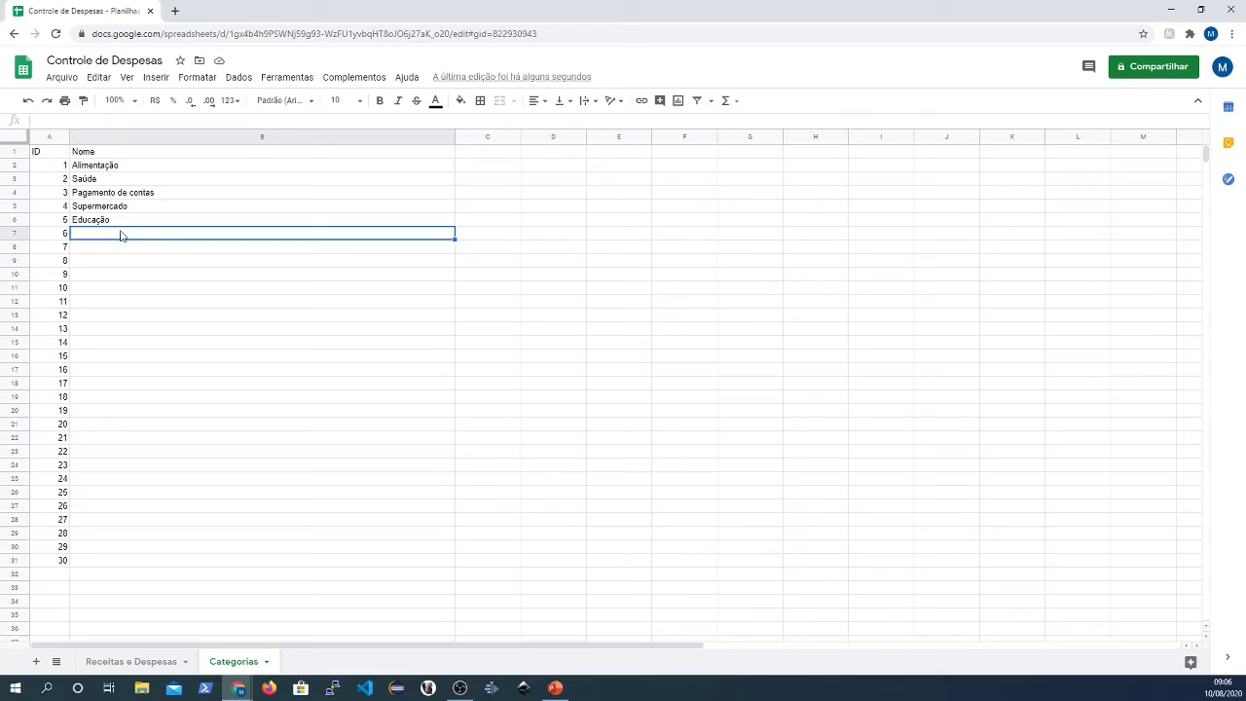
pyautogui.write('Salário')
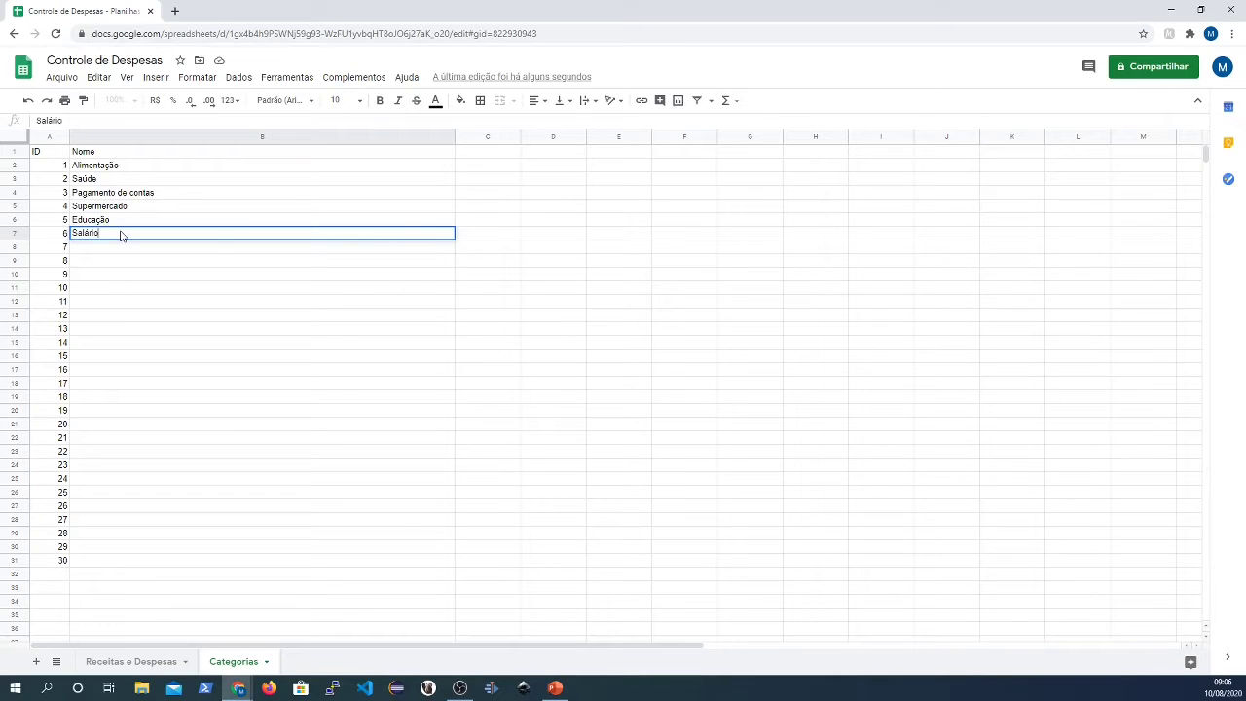
pyautogui.press('Return')
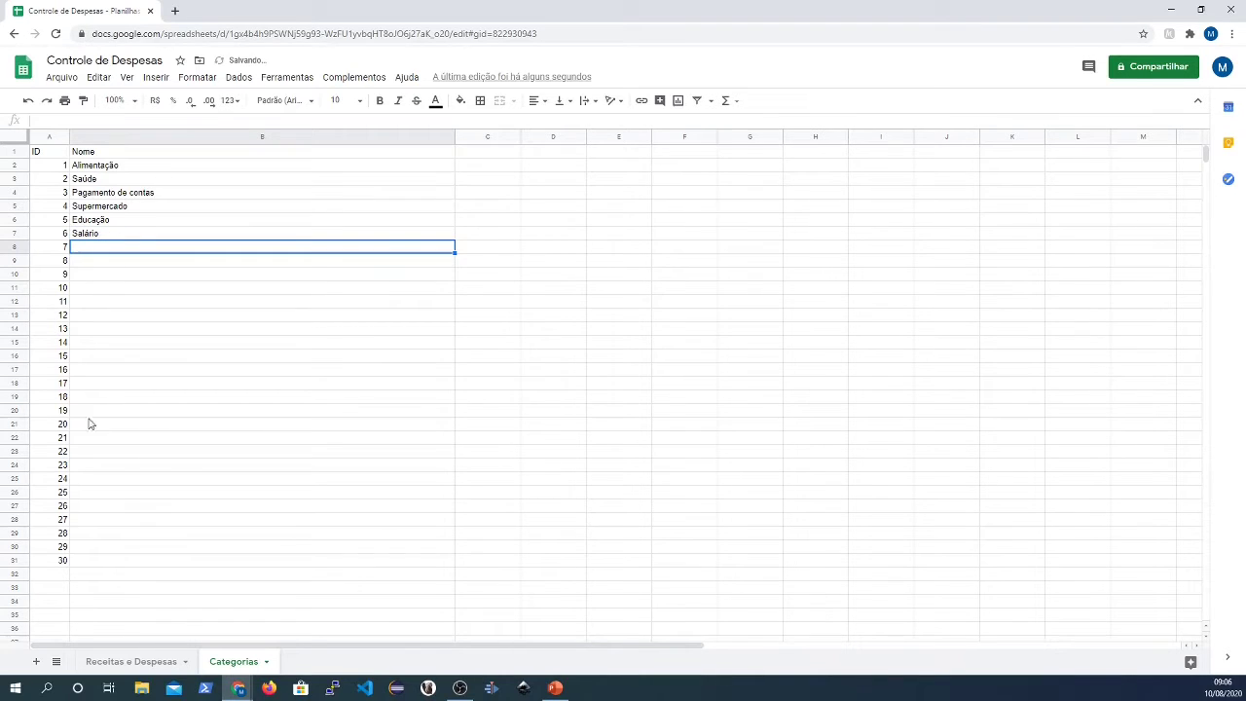
# - Record an entry in row 2 of the Receitas e Despesas sheet with Data 01/08/2020, Nome Salário and Valor 3000
pyautogui.click(126, 662)
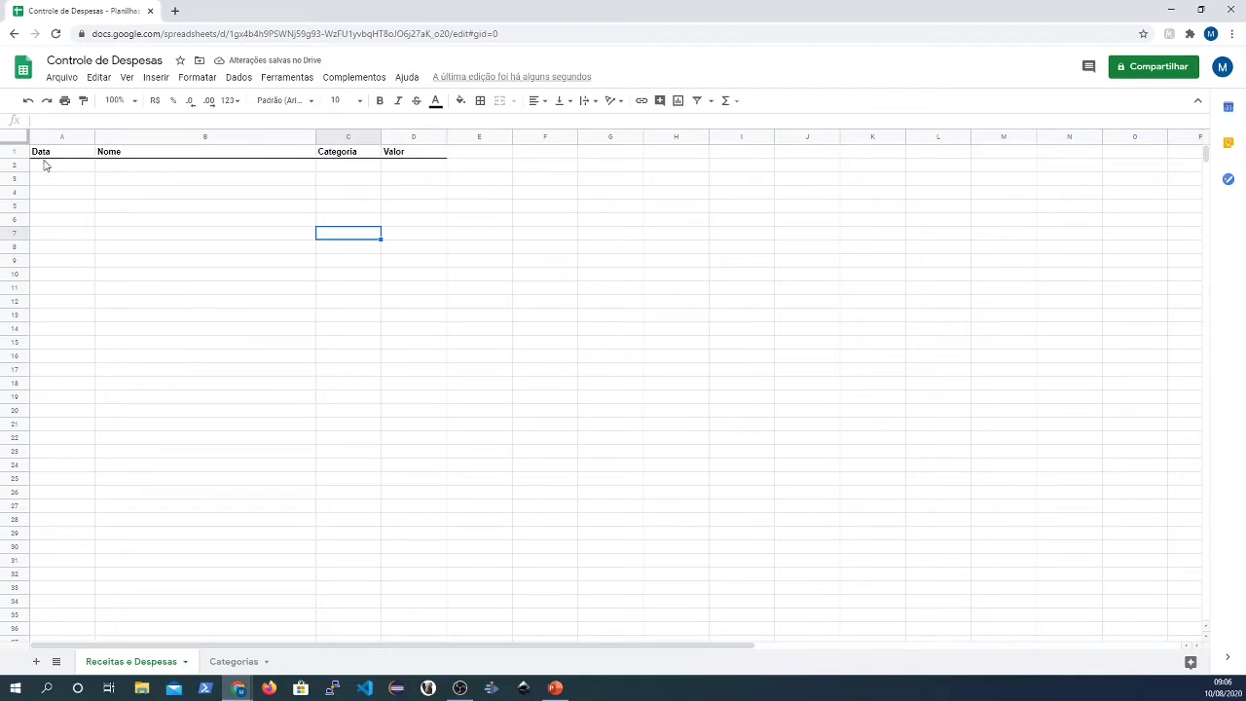
pyautogui.click(86, 167)
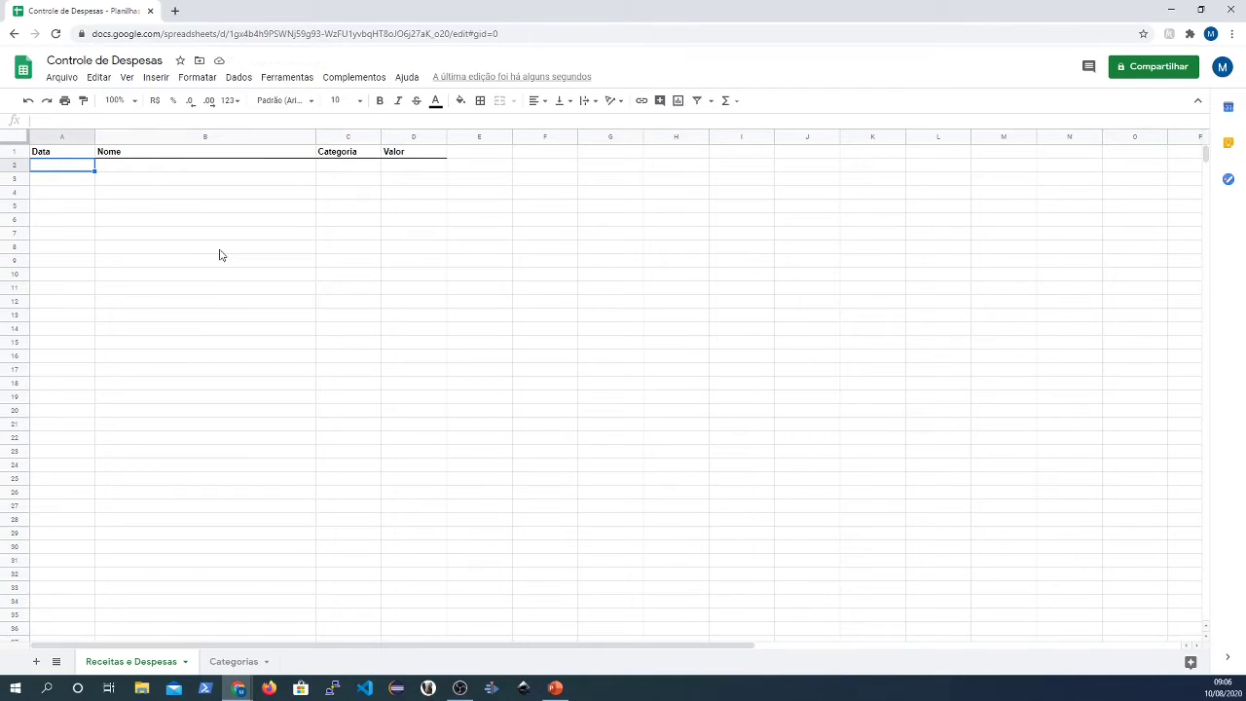
pyautogui.write('01/08/2020')
pyautogui.press('Return')
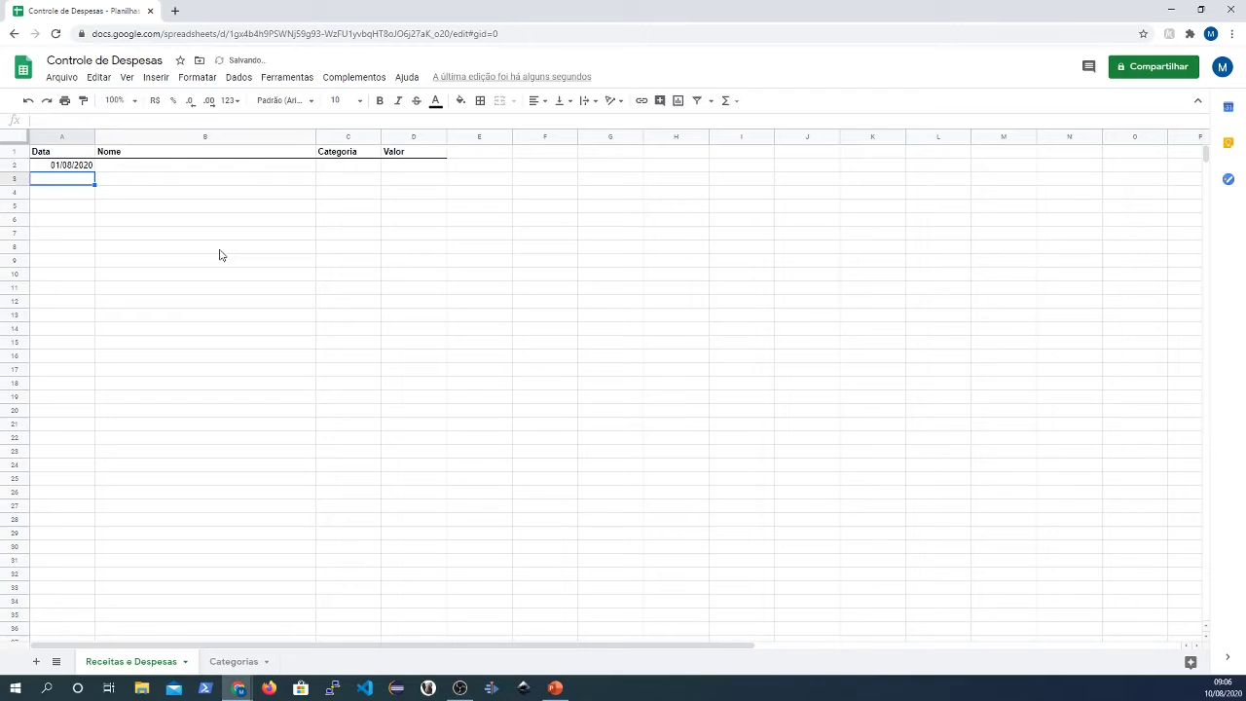
pyautogui.press('Right')
pyautogui.press('Up')
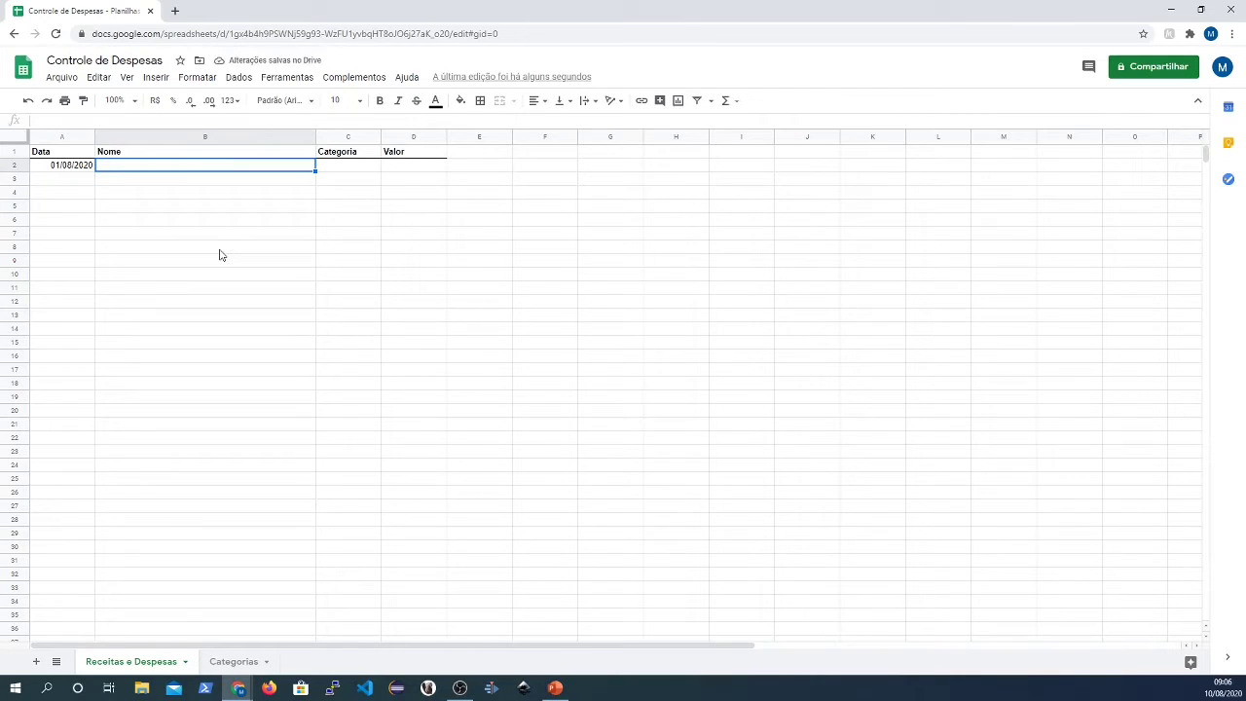
pyautogui.write('Sala')
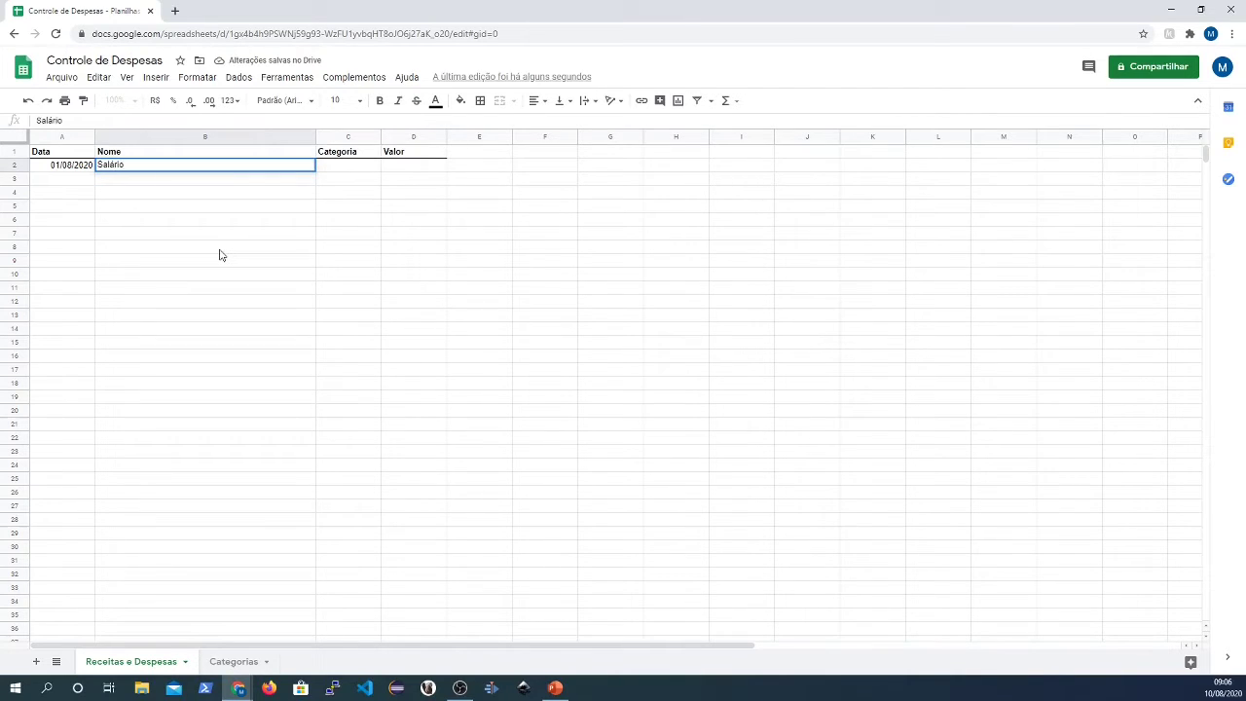
pyautogui.press('Tab')
pyautogui.press('Tab')
pyautogui.write('3000')
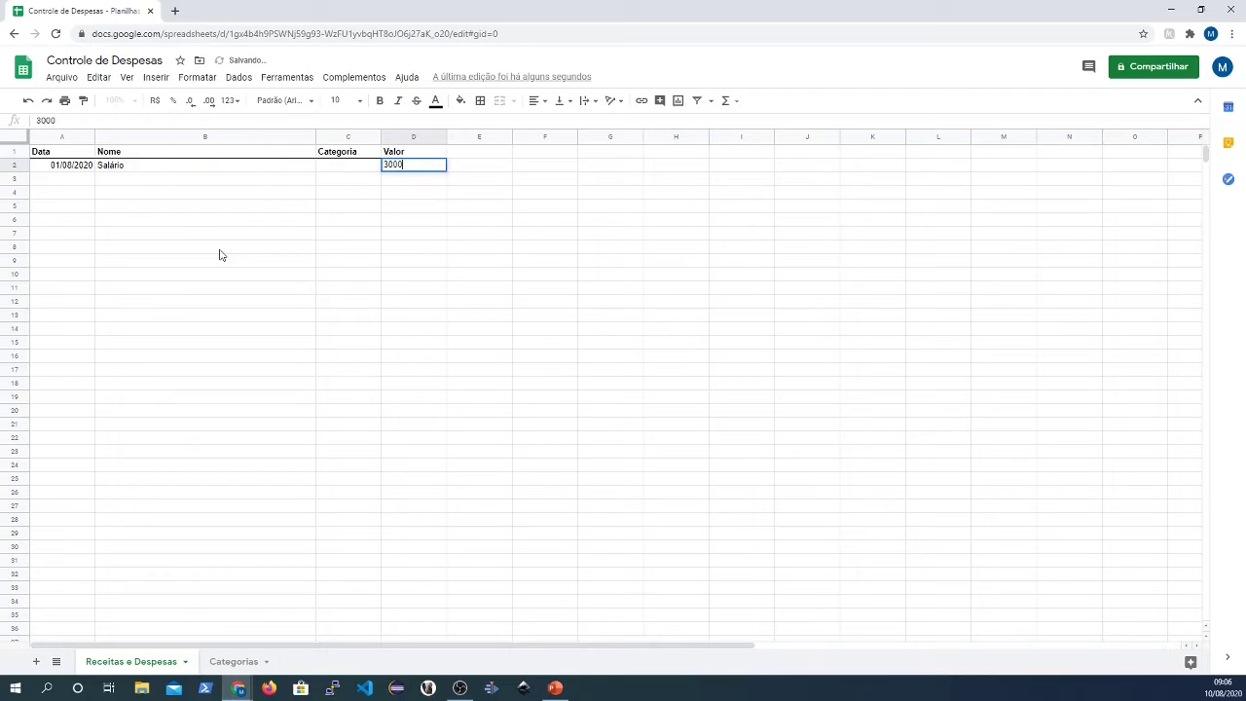
pyautogui.press('Return')
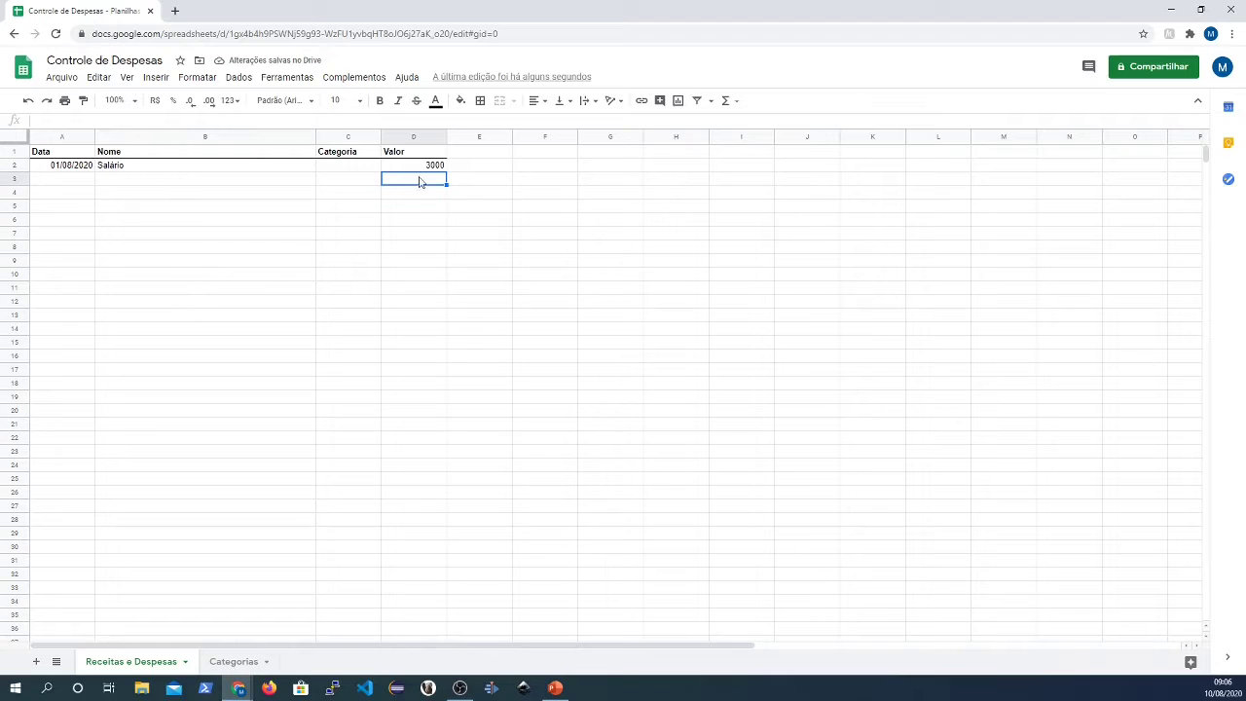
# - Format the whole Valor column to show two decimal places
pyautogui.click(411, 139)
pyautogui.rightClick(412, 140)
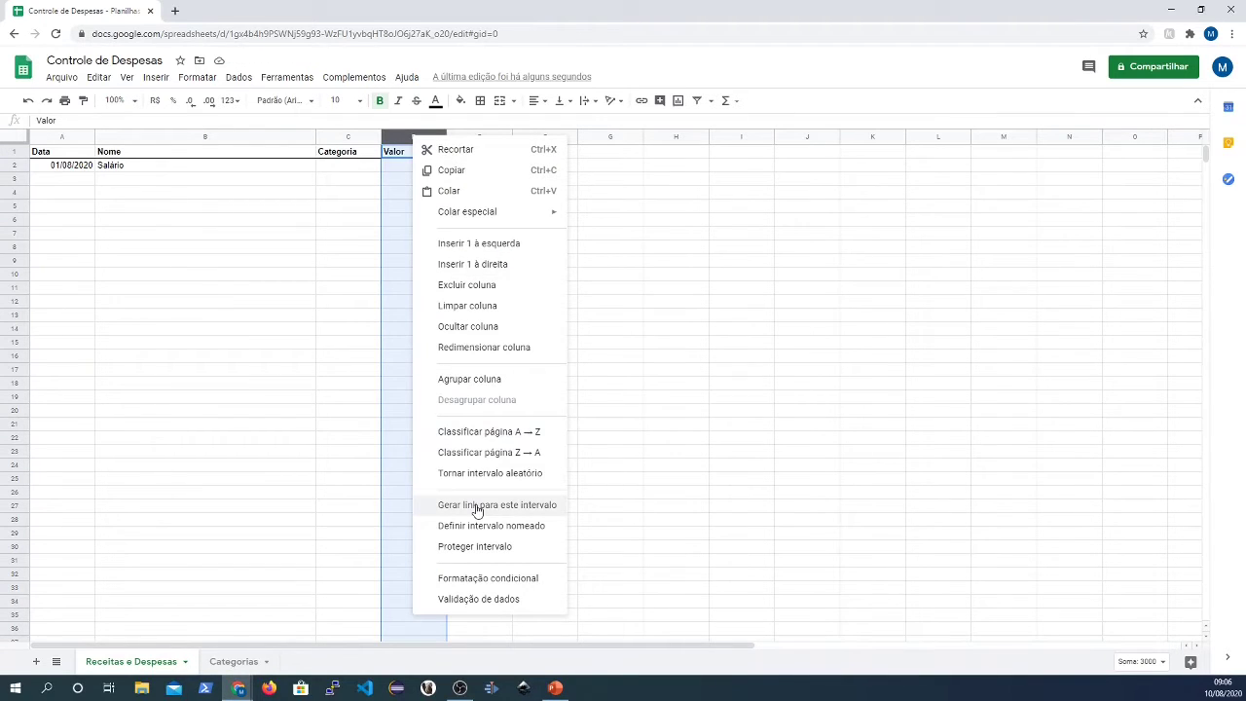
pyautogui.click(587, 405)
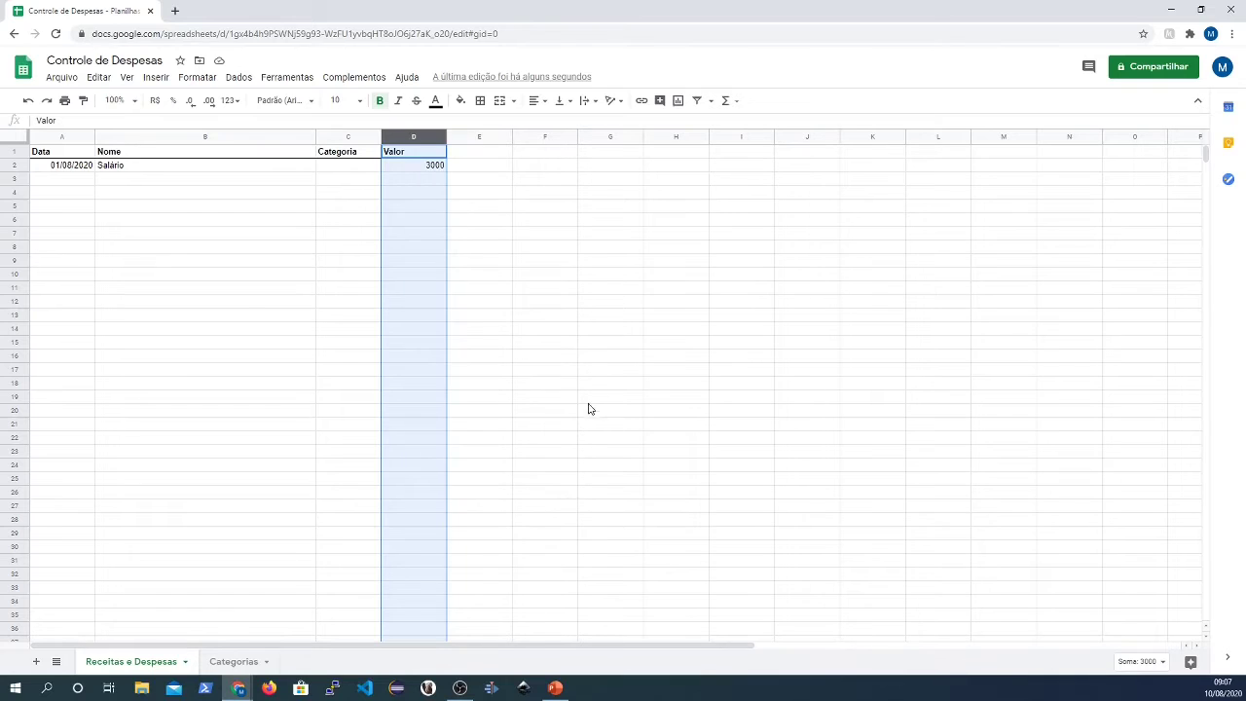
pyautogui.click(207, 105)
pyautogui.click(208, 105)
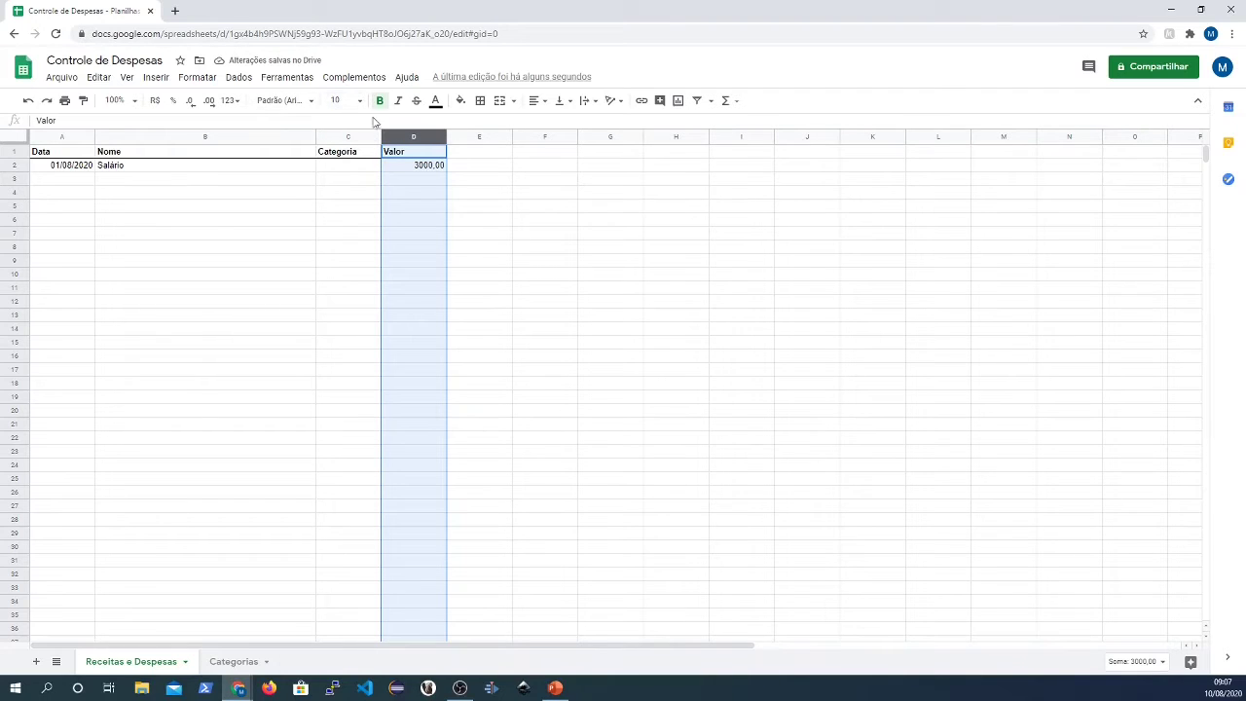
# - Set up a conditional formatting rule on D1:D1000 that fills cells light green when the value is greater than 0 (Maior que)
pyautogui.click(203, 79)
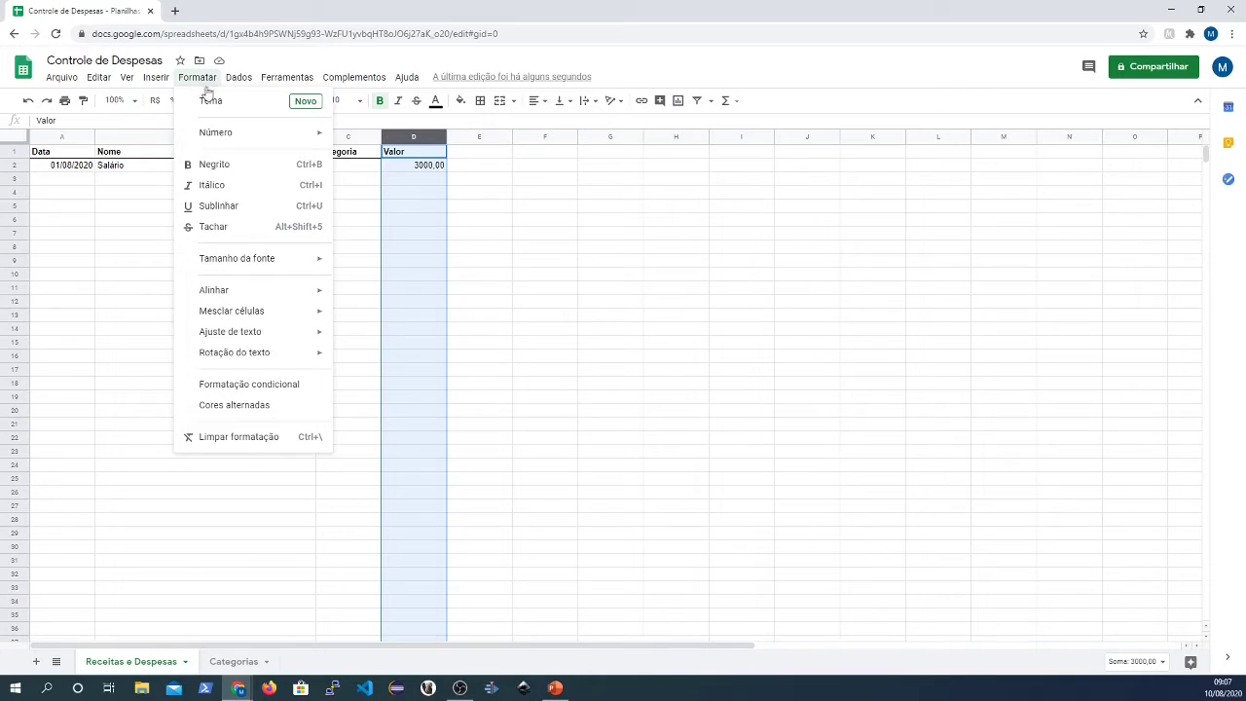
pyautogui.click(260, 383)
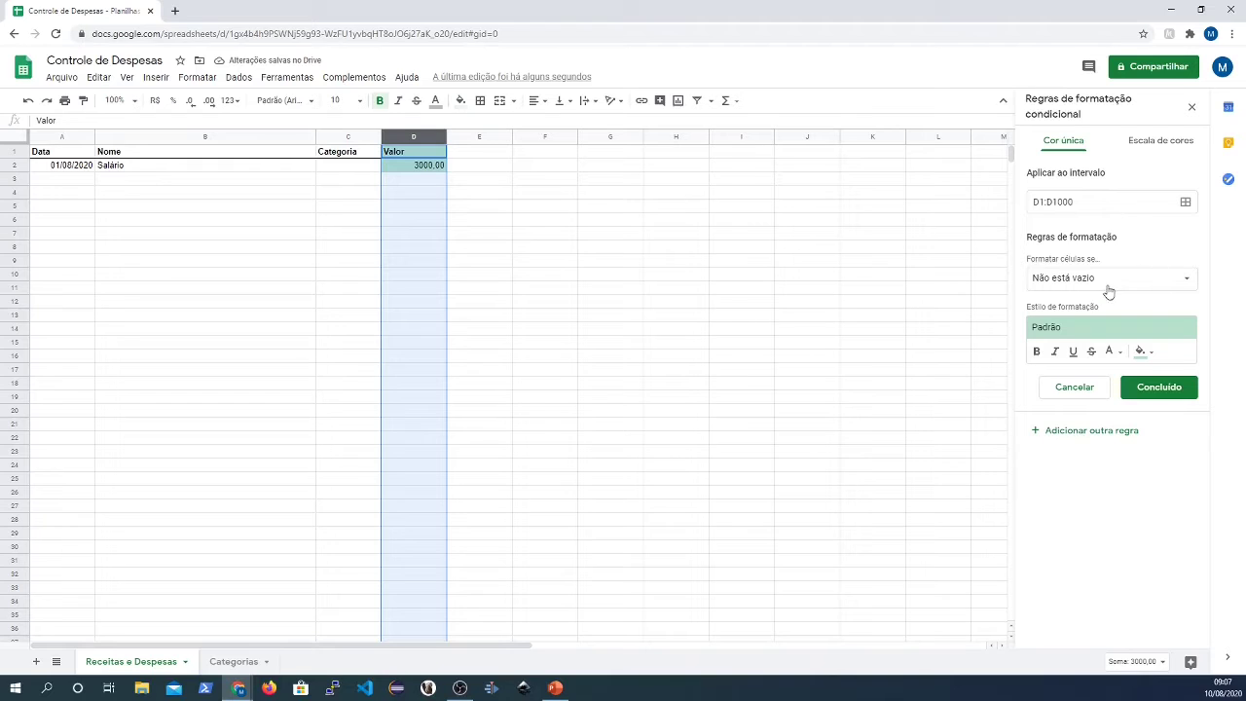
pyautogui.click(1137, 283)
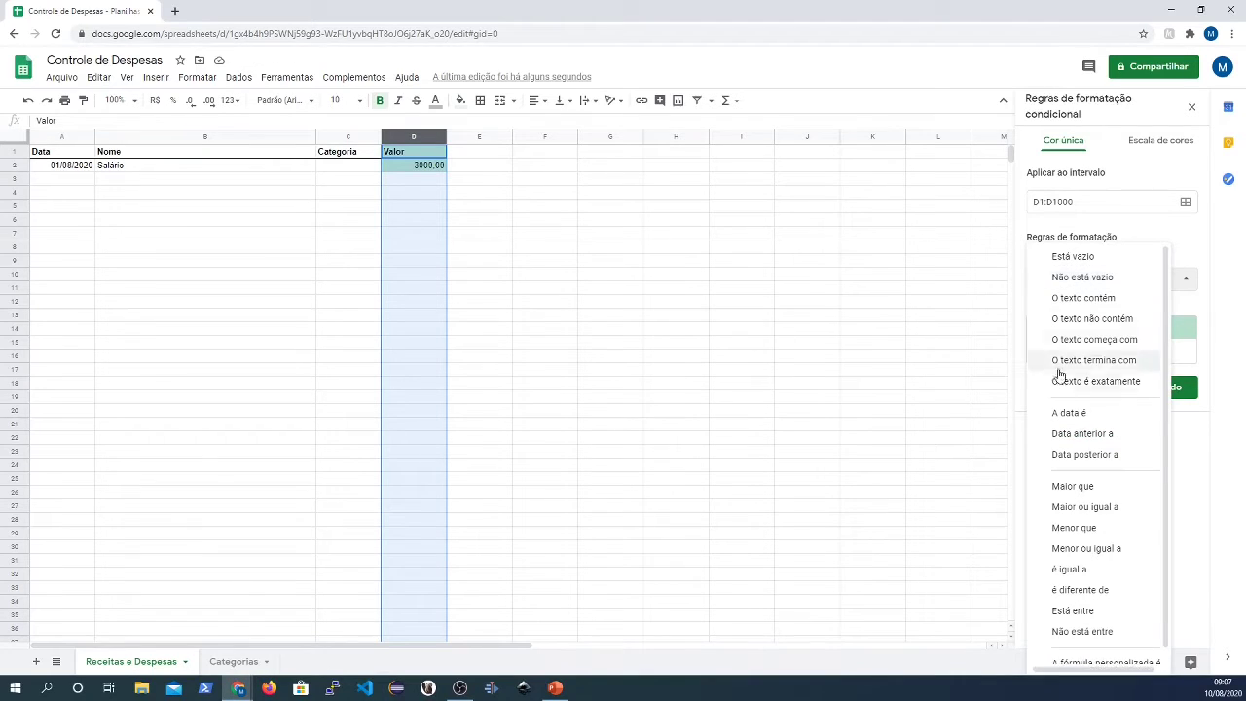
pyautogui.click(1094, 486)
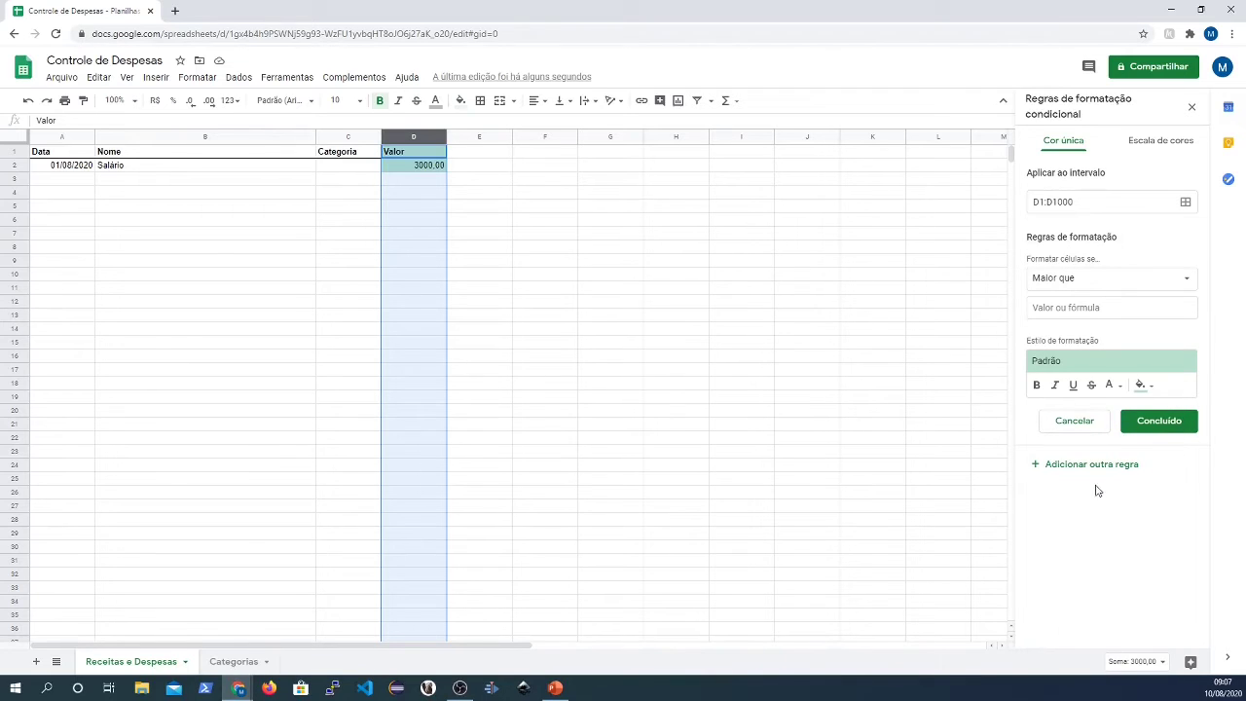
pyautogui.click(1087, 310)
pyautogui.write('0')
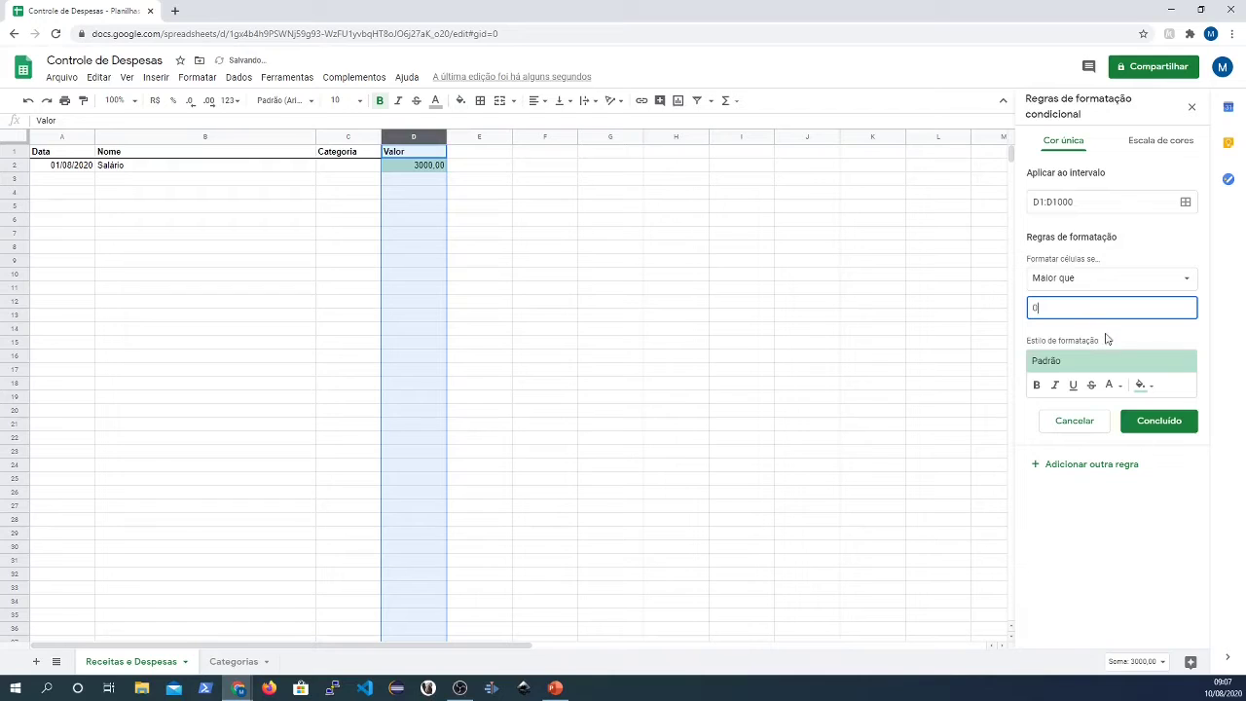
pyautogui.click(1141, 386)
pyautogui.click(1140, 386)
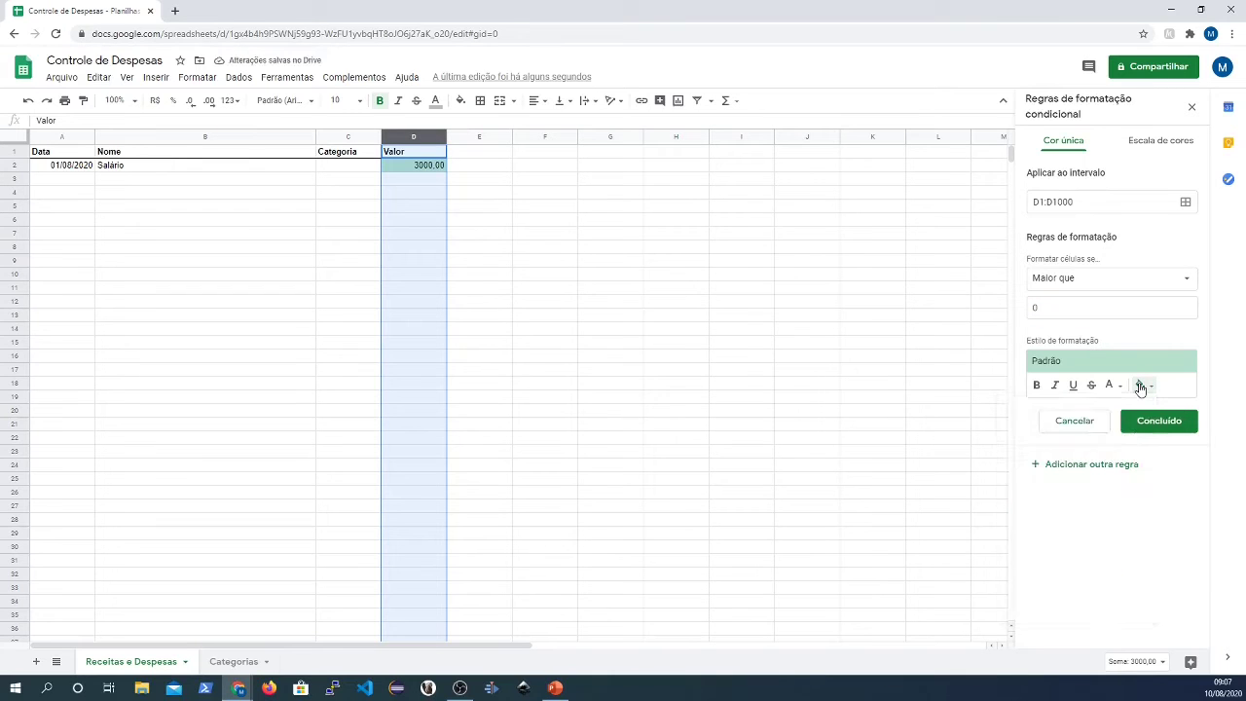
pyautogui.click(1141, 386)
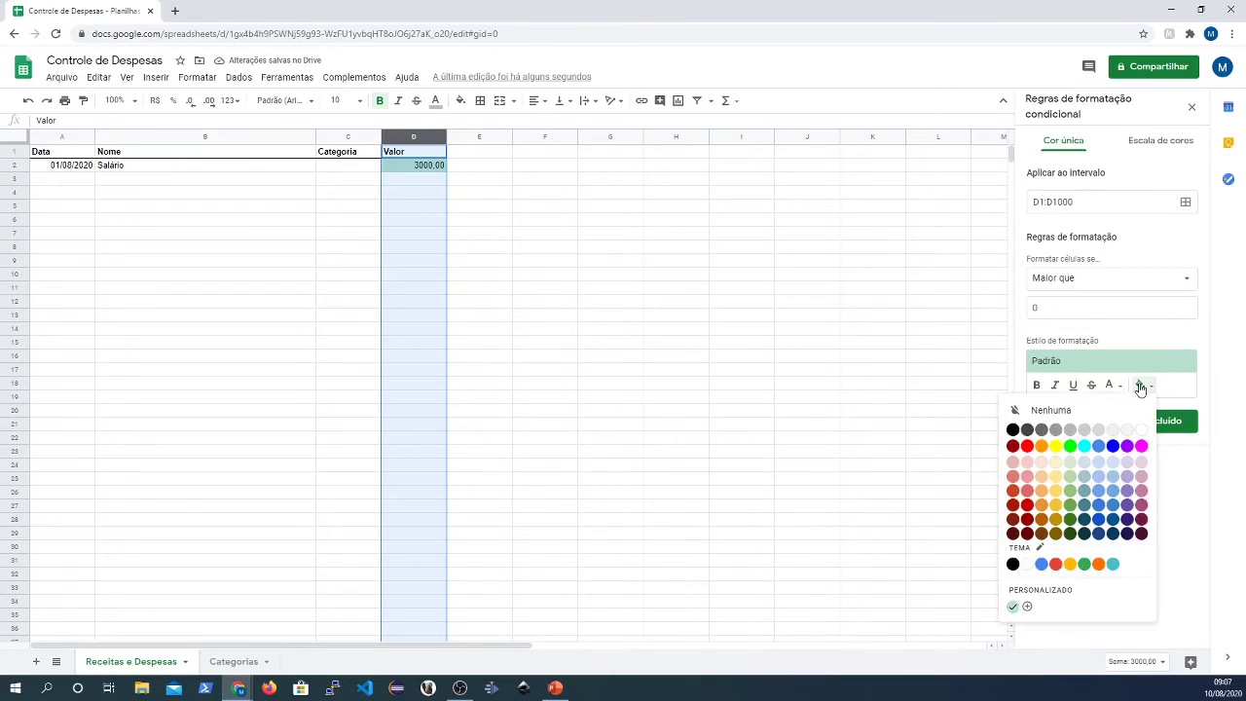
pyautogui.click(1070, 476)
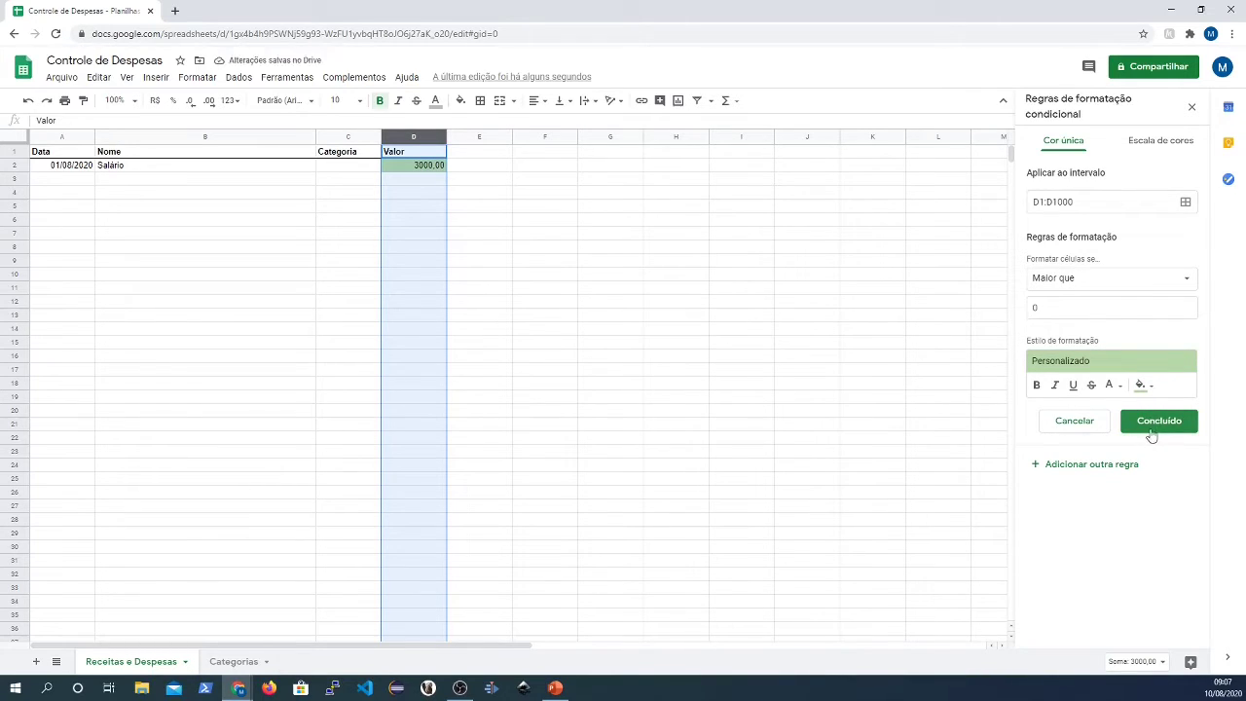
# - Add a second conditional formatting rule on D1:D1000 that fills cells light red when the value is less than or equal to 0 (Menor ou igual a)
pyautogui.click(1073, 467)
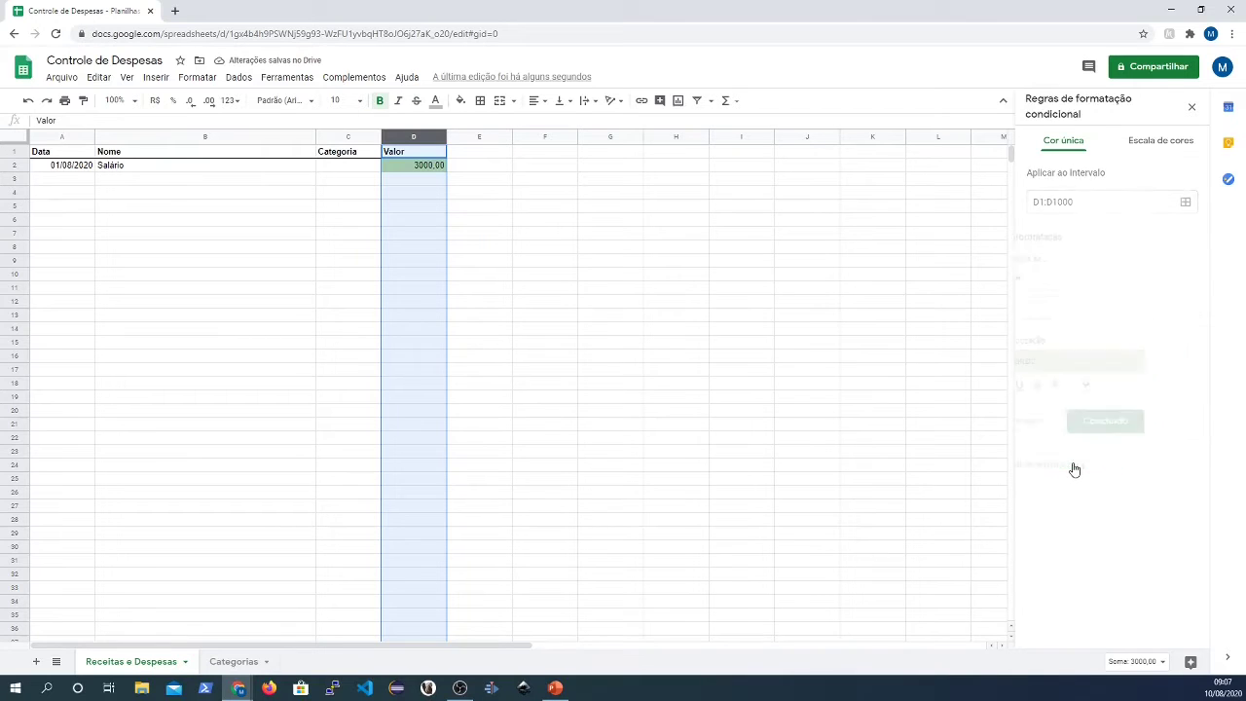
pyautogui.click(1103, 278)
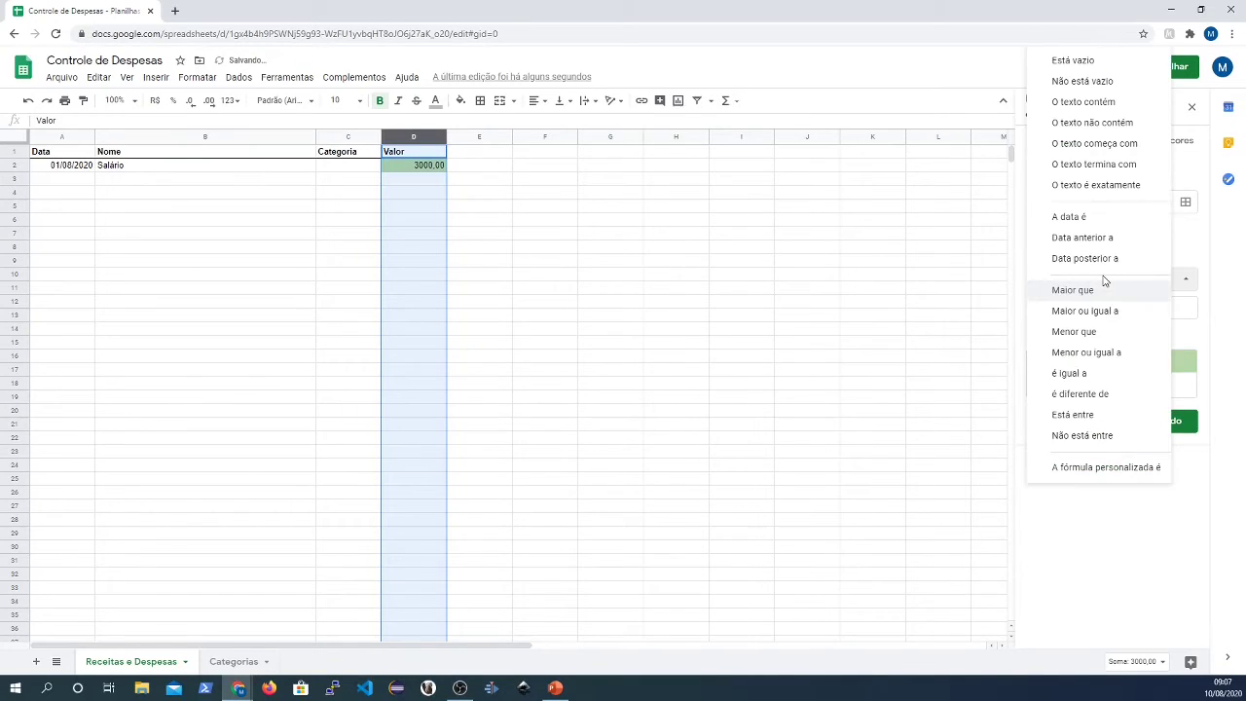
pyautogui.click(1102, 333)
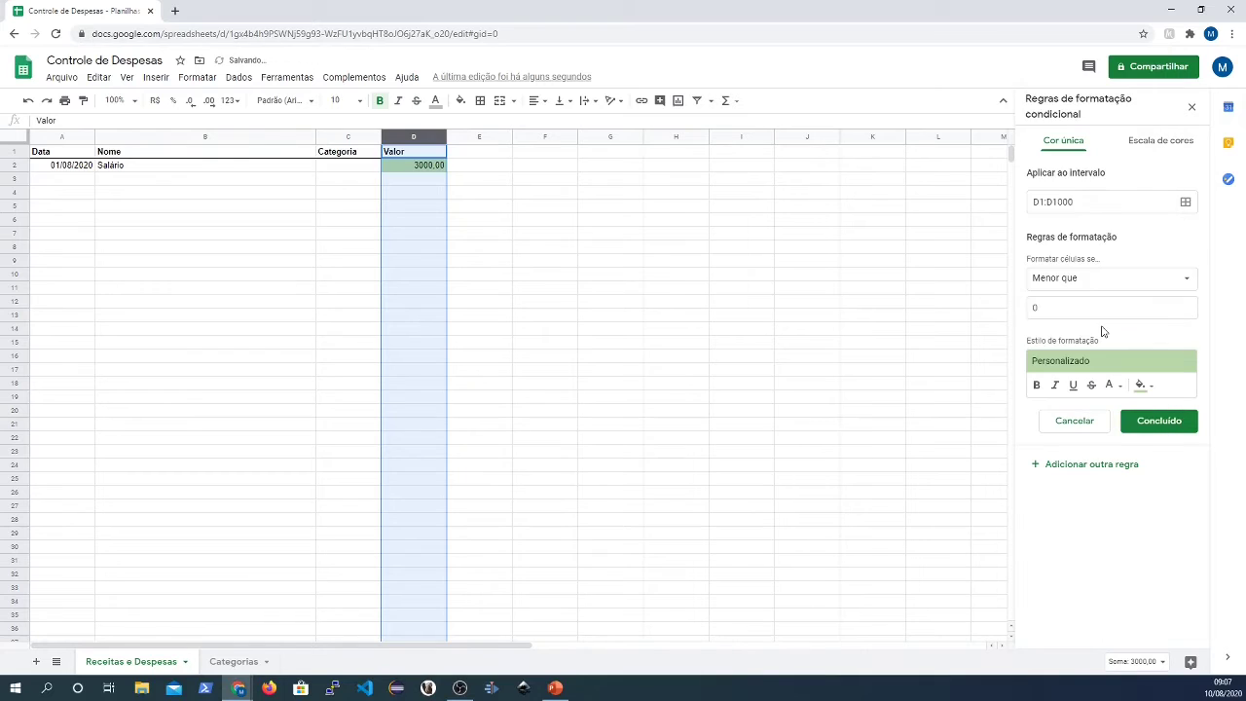
pyautogui.click(1084, 282)
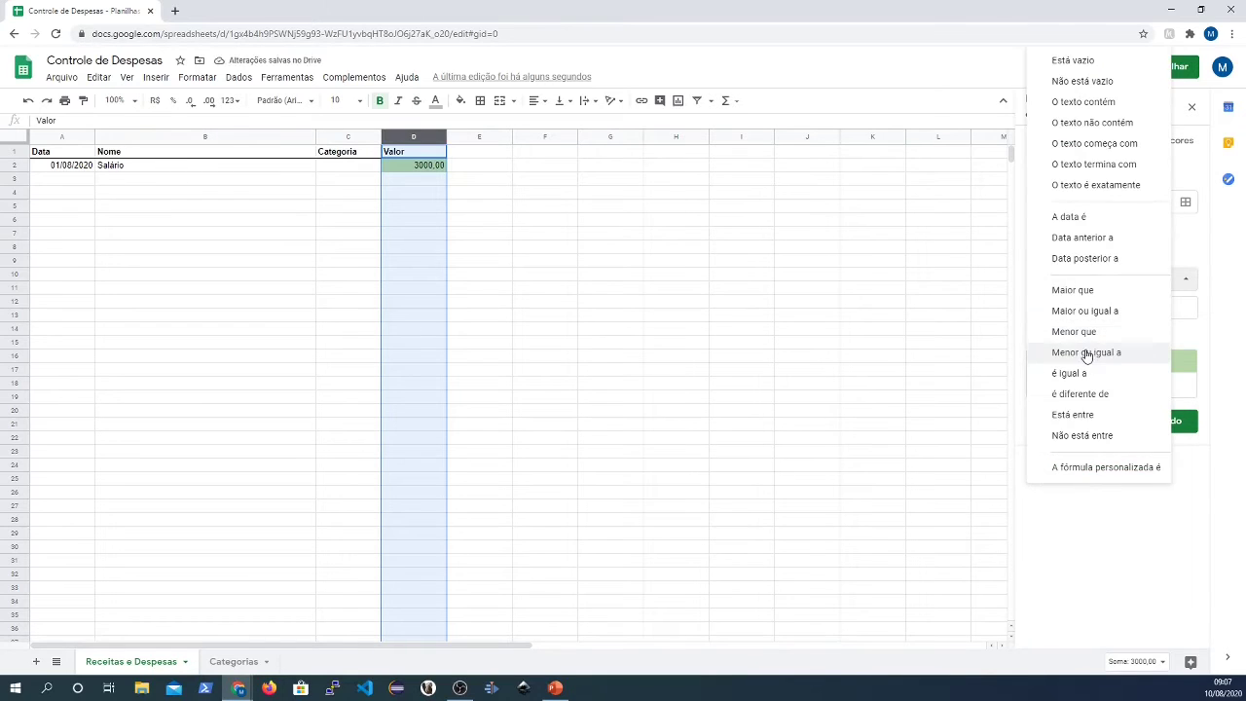
pyautogui.click(1087, 352)
pyautogui.click(1144, 385)
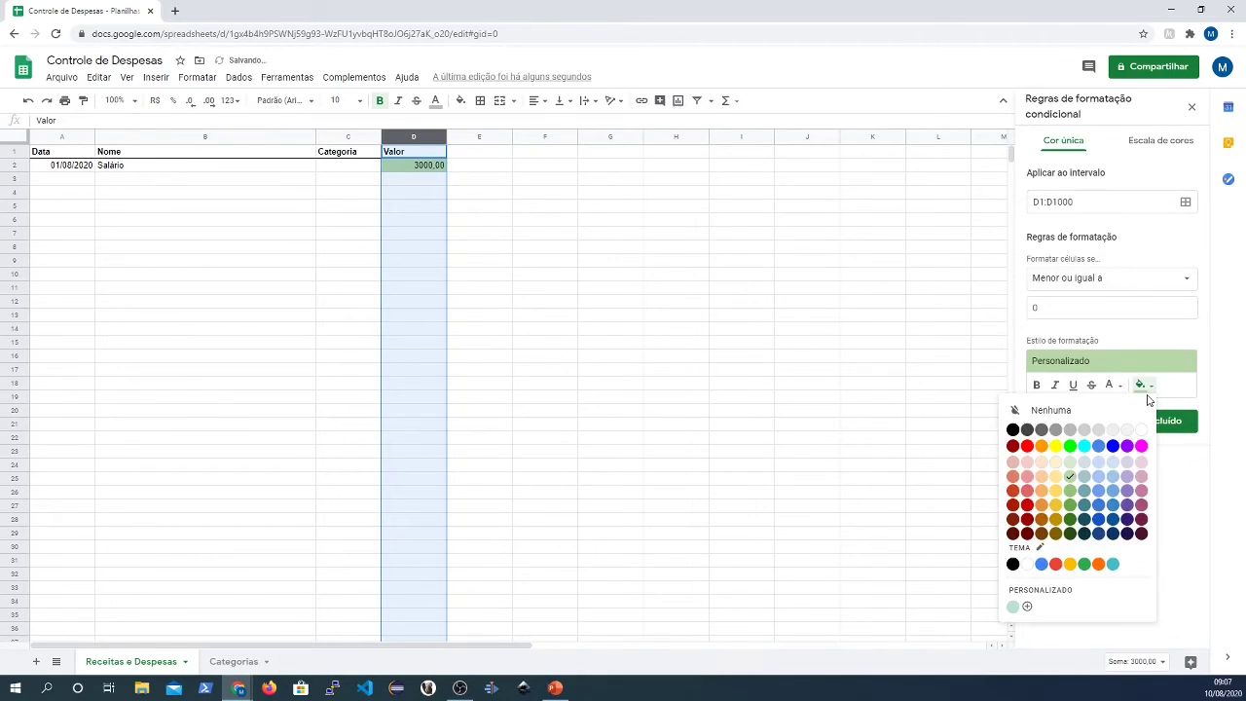
pyautogui.click(1027, 477)
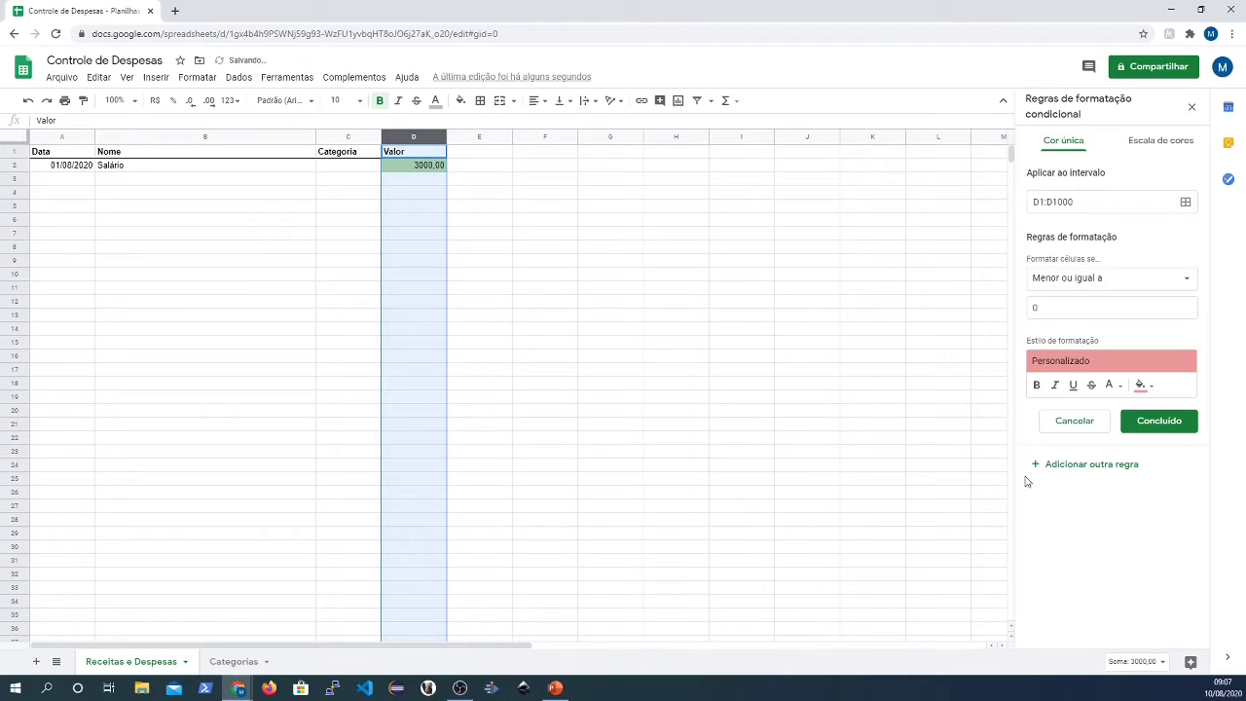
pyautogui.click(1166, 427)
pyautogui.click(497, 252)
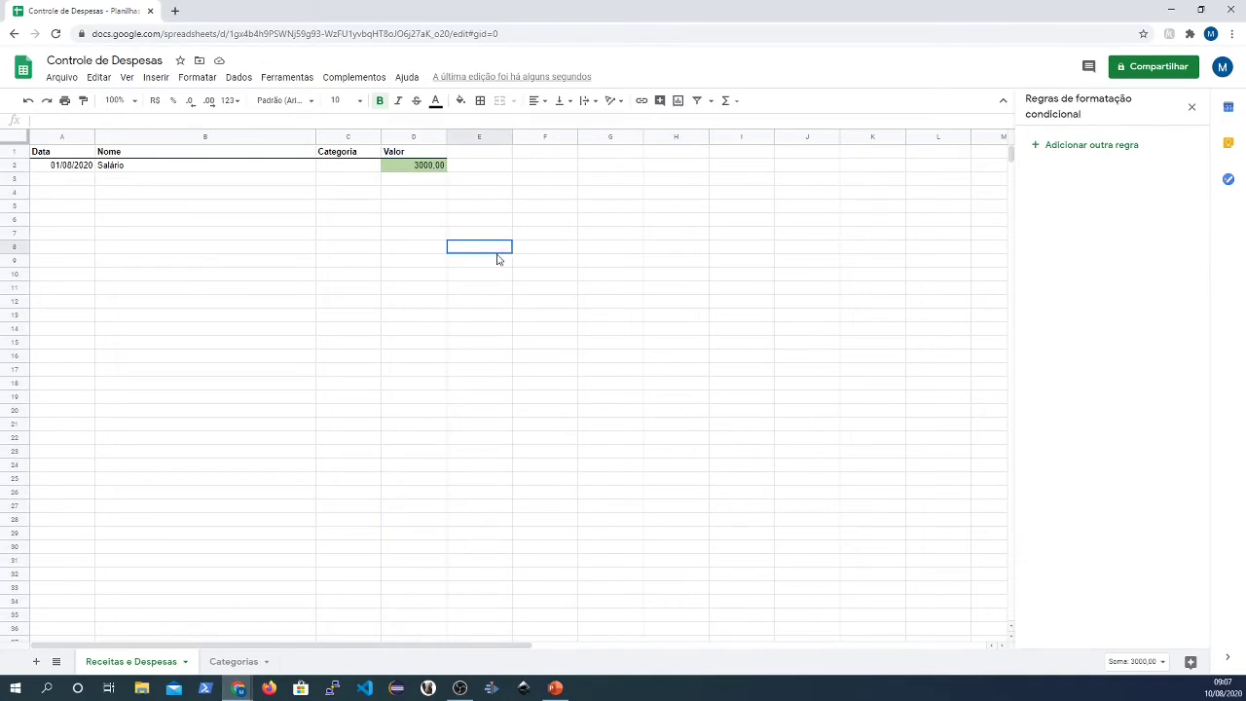
# - Test the conditional formatting by entering -500 in the Valor cell of row 3, and clear the cell again
pyautogui.click(406, 179)
pyautogui.write('-500')
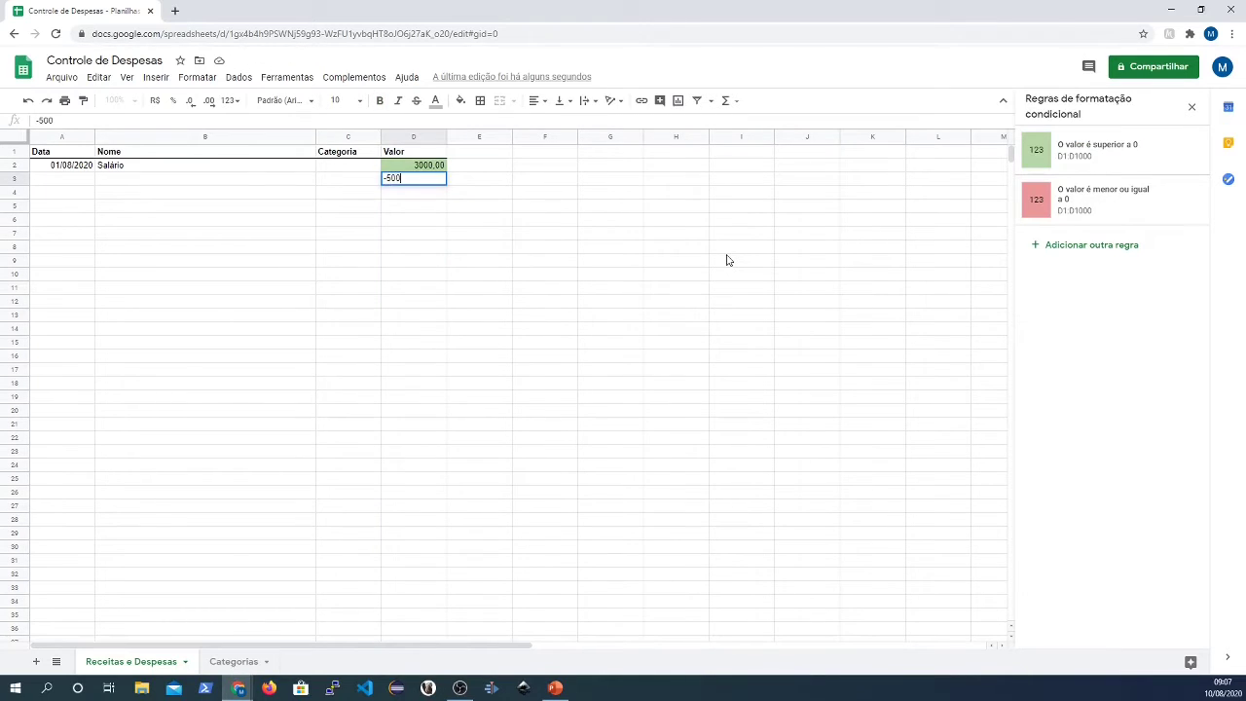
pyautogui.press('Return')
pyautogui.press('Up')
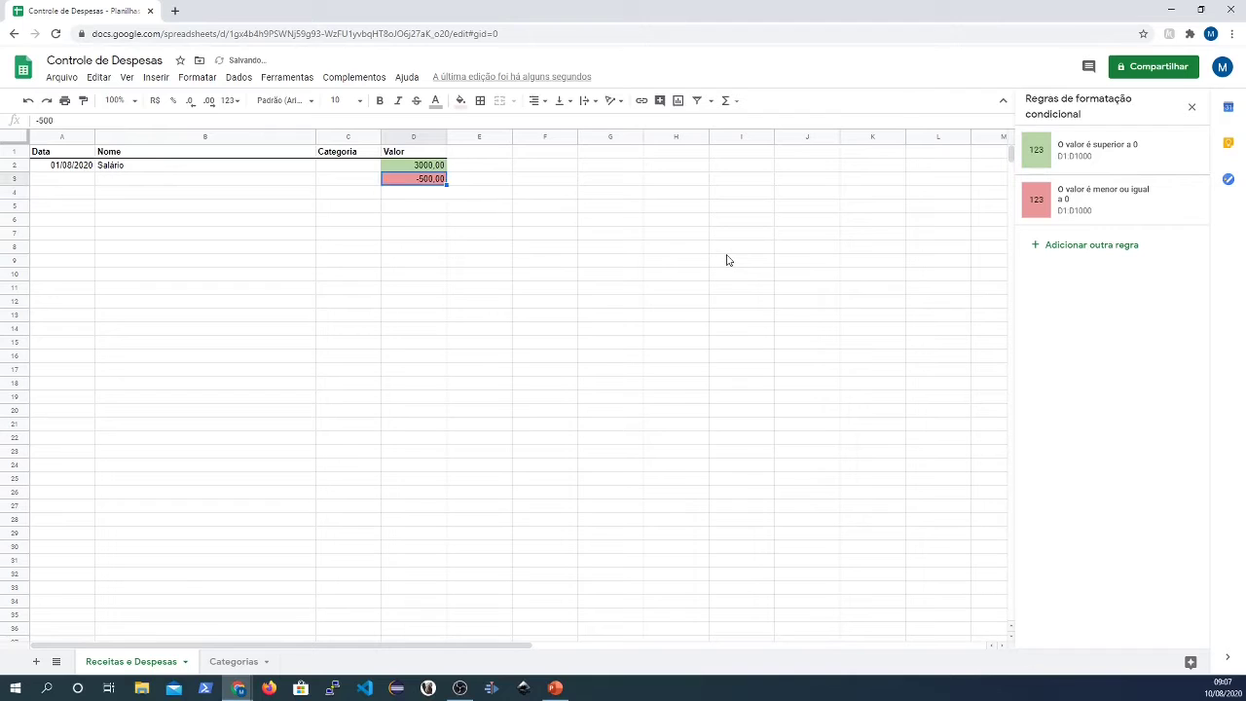
pyautogui.press('Delete')
# - Enter the date 03/08/2020 in the Data column of row 3
pyautogui.press('Left')
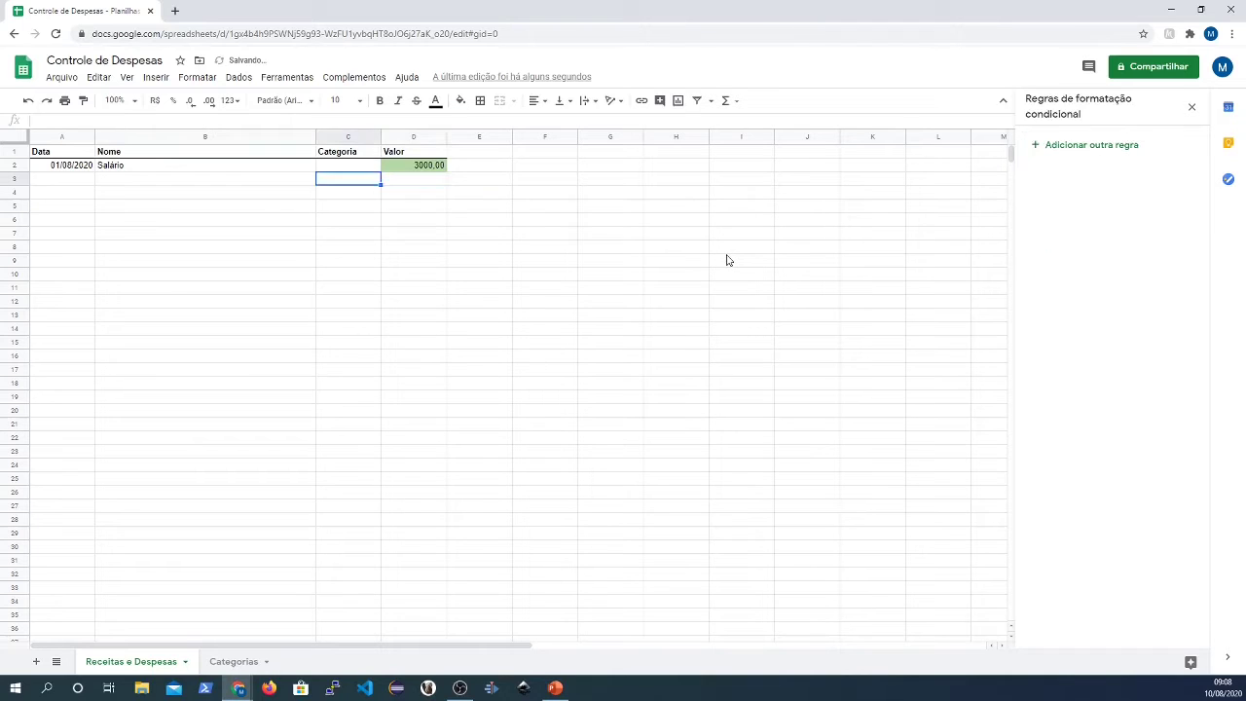
pyautogui.press('Left')
pyautogui.press('Left')
pyautogui.press('Right')
pyautogui.press('Left')
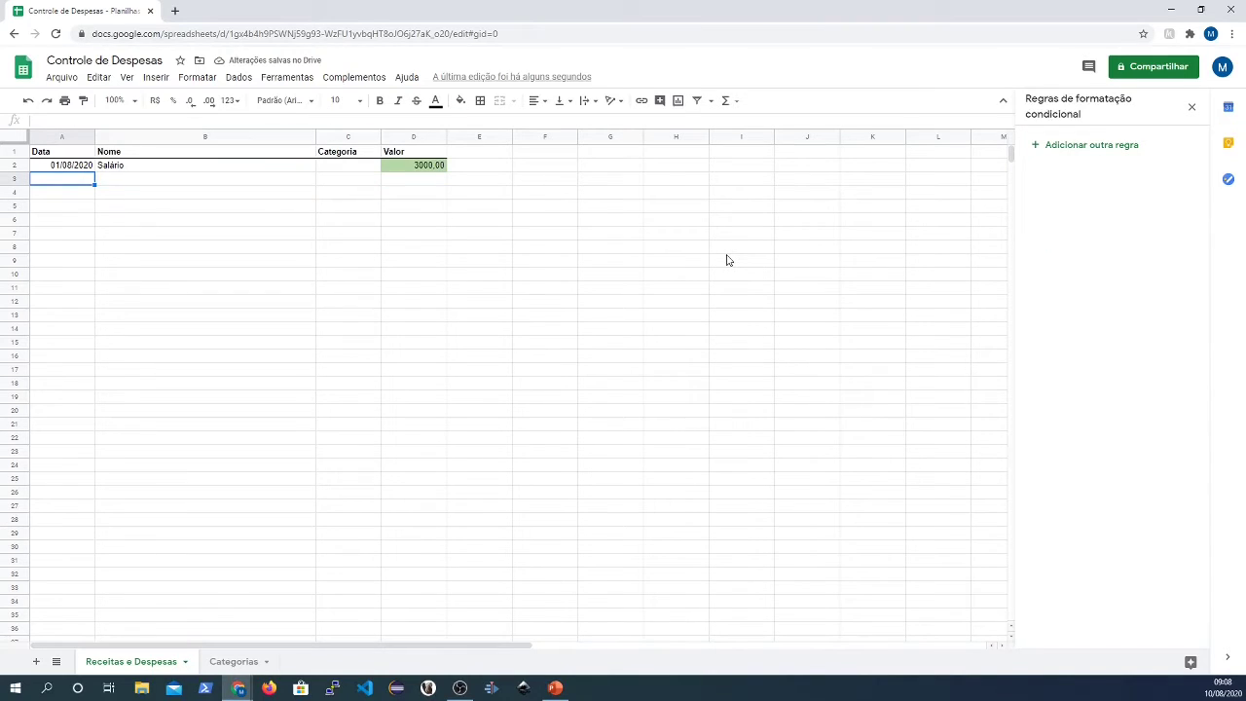
pyautogui.write('03')
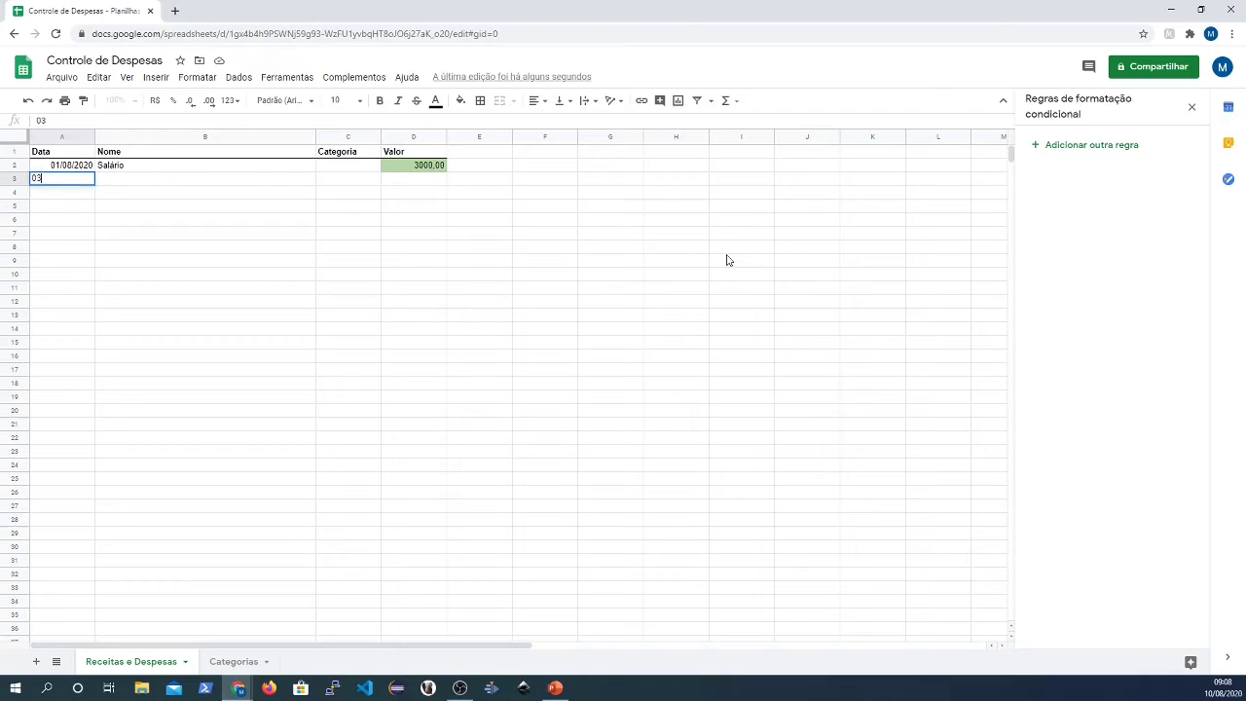
pyautogui.write('/08/2020')
pyautogui.press('Return')
# - Complete the row 3 entry with Nome Alimentação - Restaurante do Barriga and Valor -15
pyautogui.press('Up')
pyautogui.press('Right')
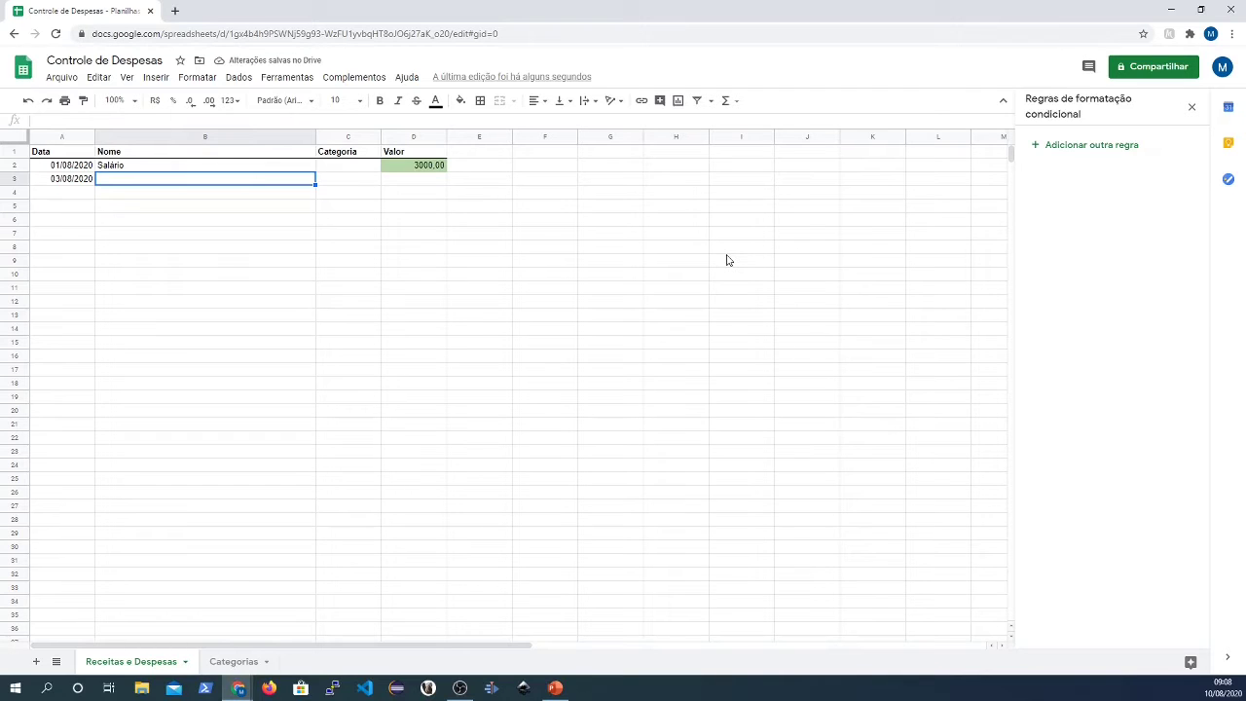
pyautogui.write('Alimentação - ')
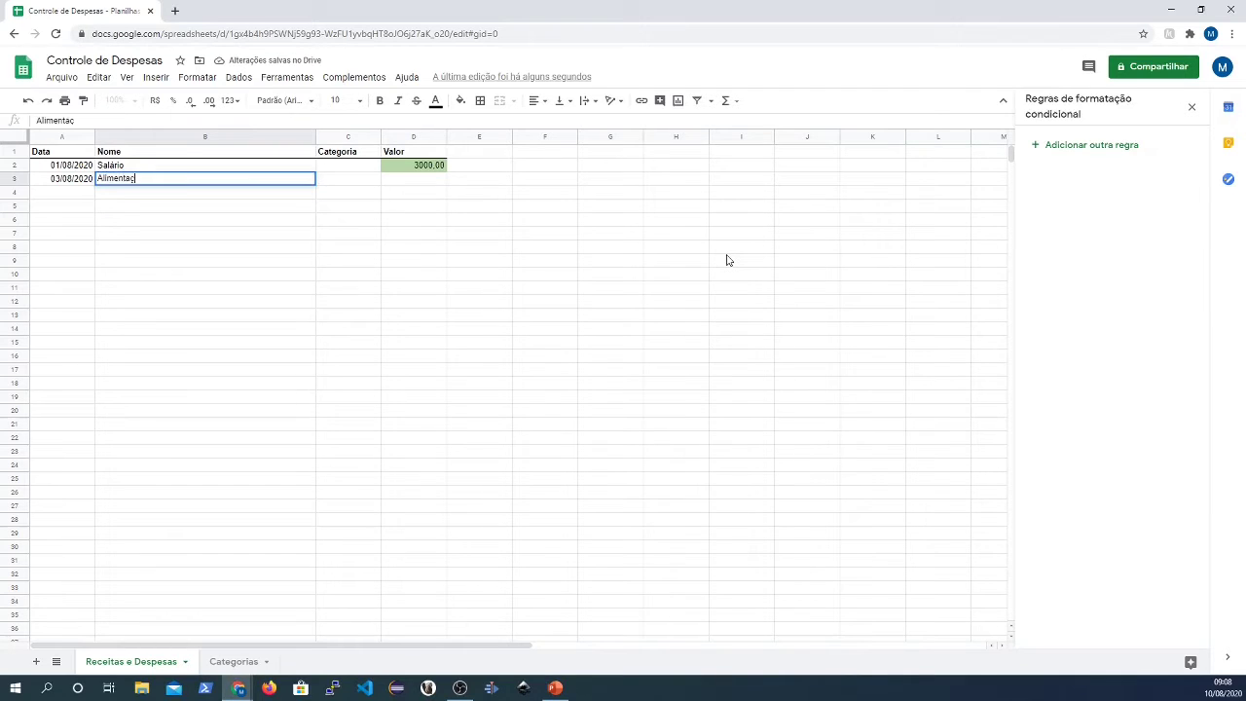
pyautogui.write('Restaurant')
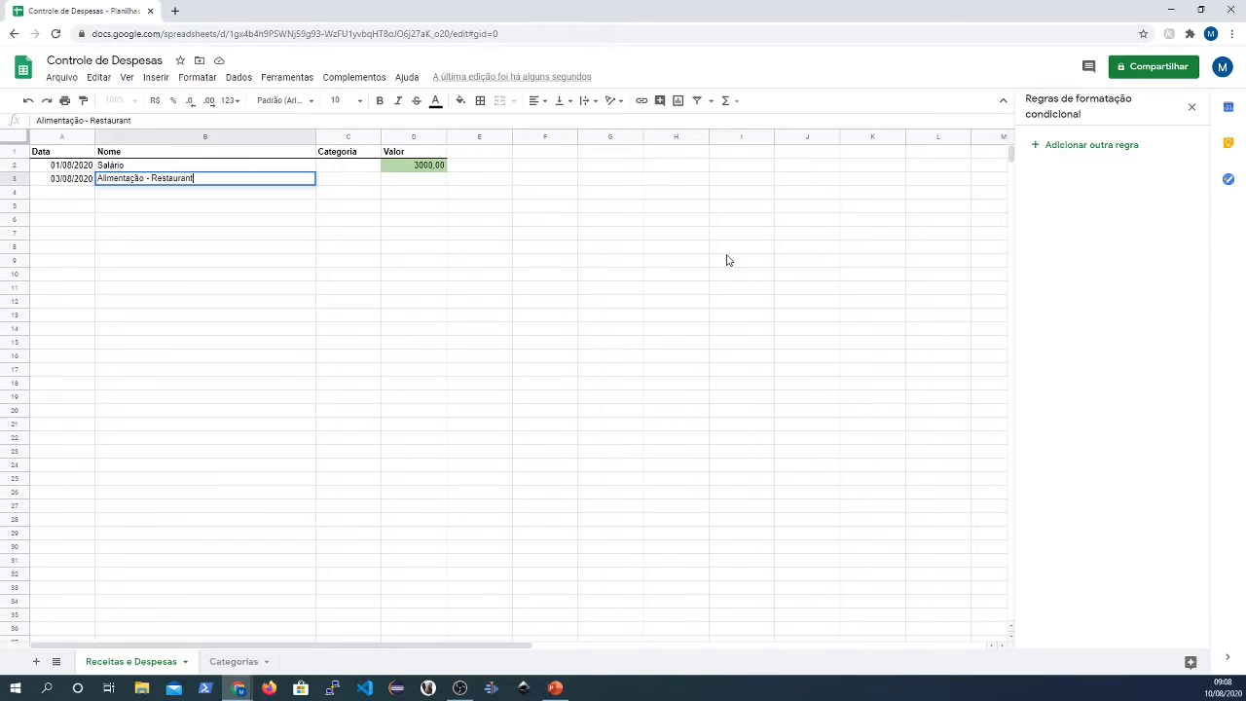
pyautogui.write('e do Barriga')
pyautogui.press('Tab')
pyautogui.press('Tab')
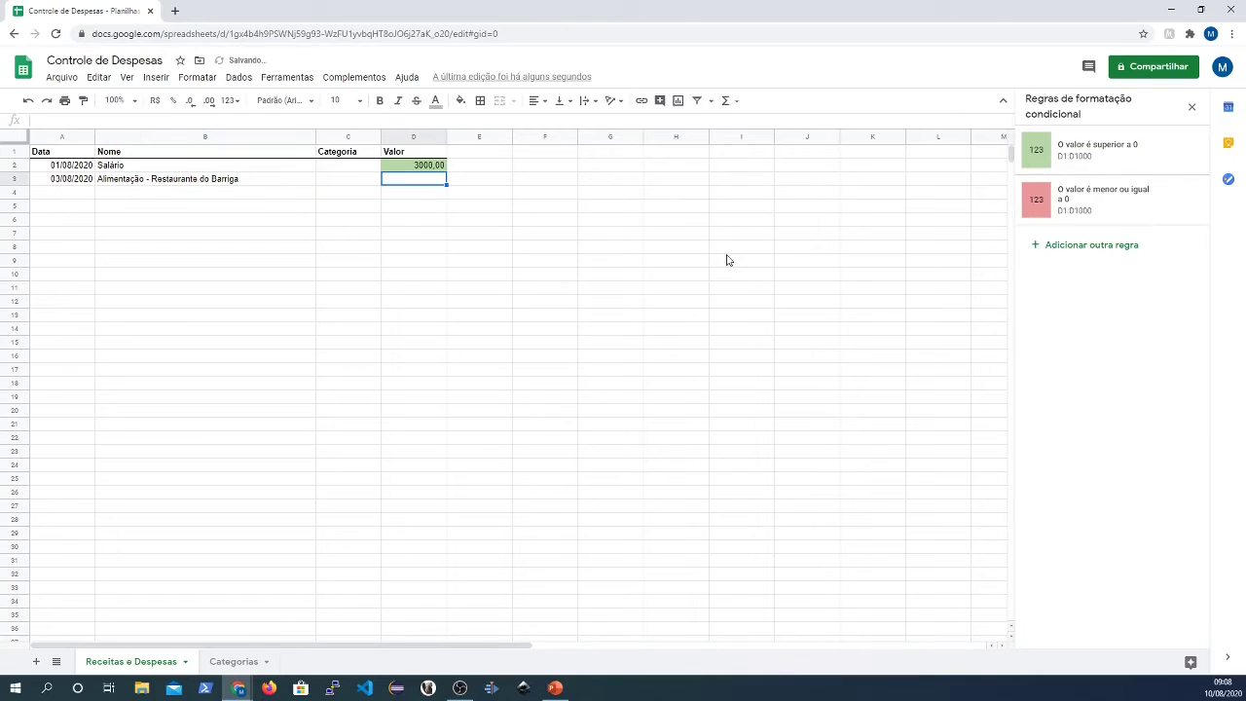
pyautogui.write('-15')
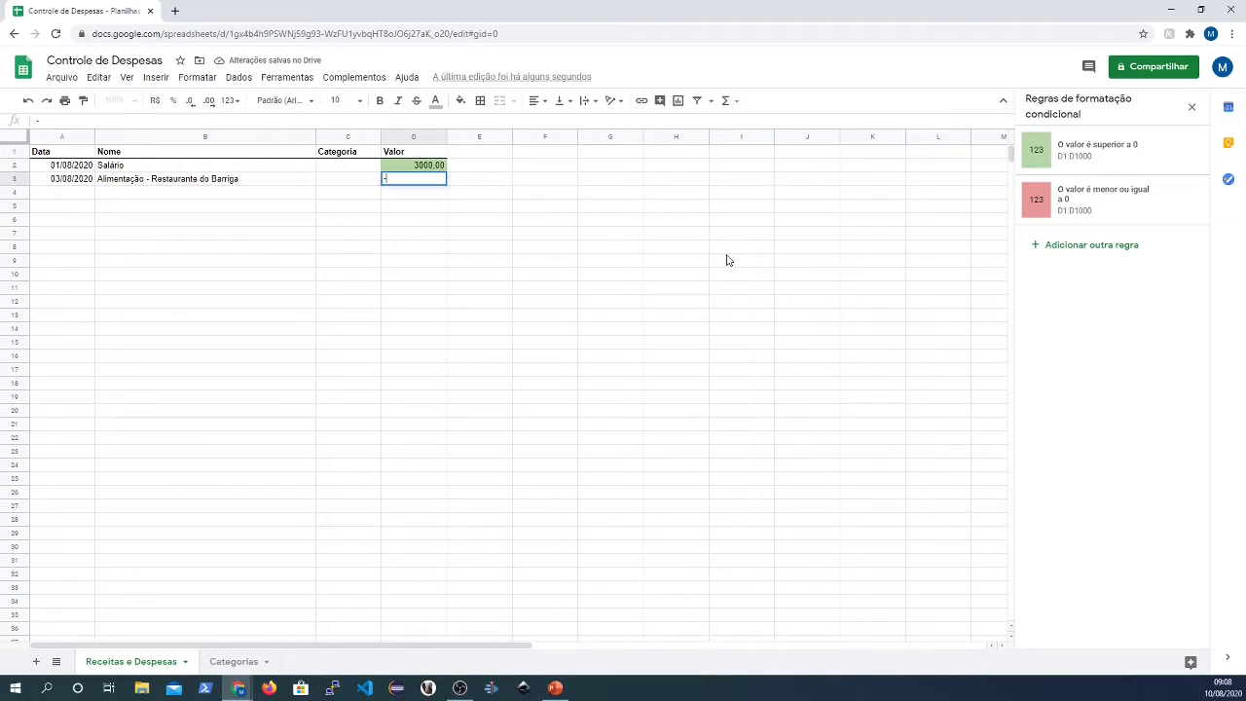
pyautogui.press('Return')
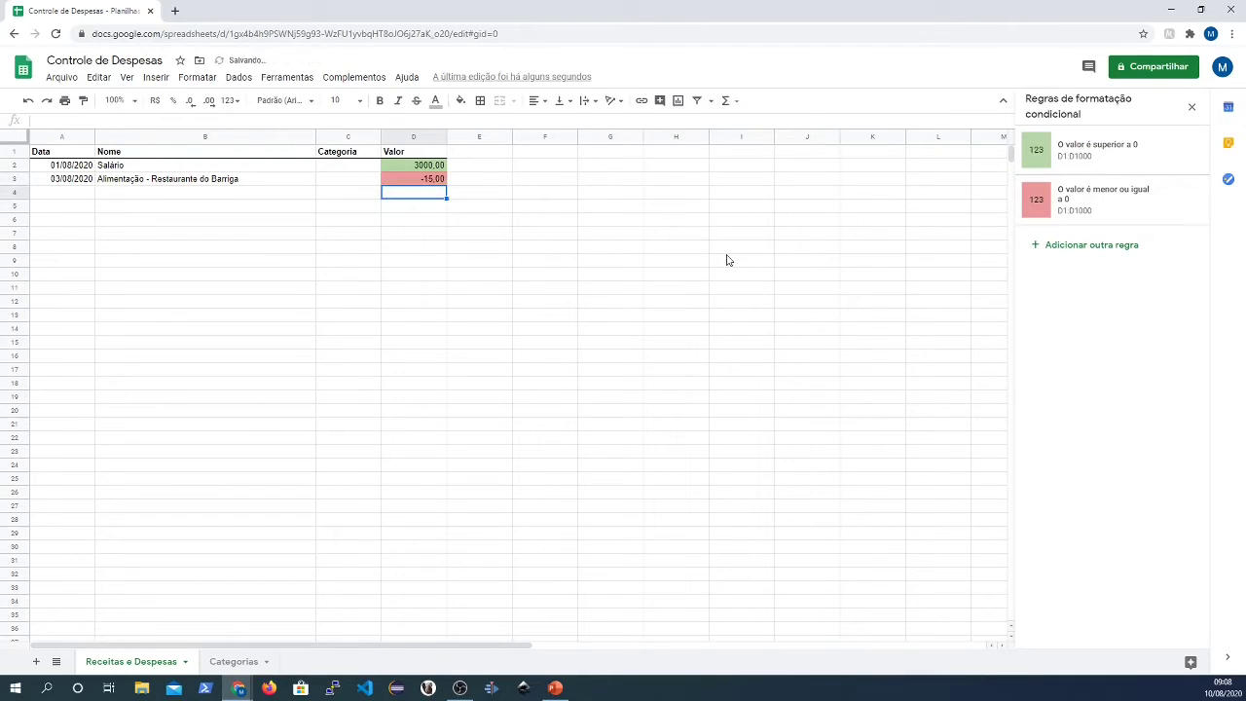
# - Start an entry in row 4 with Data 05/08/2020 and Nome Pagamento de boleto - Conta de internet
pyautogui.press('Home')
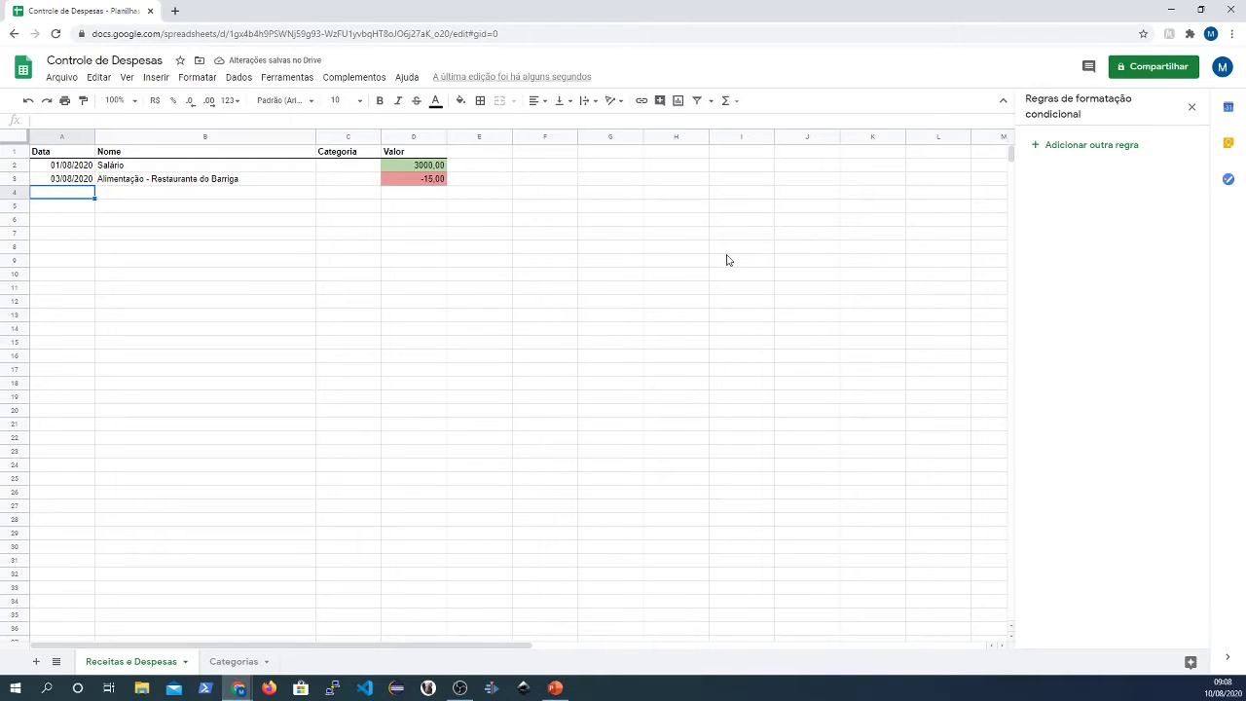
pyautogui.write('05/08/2020')
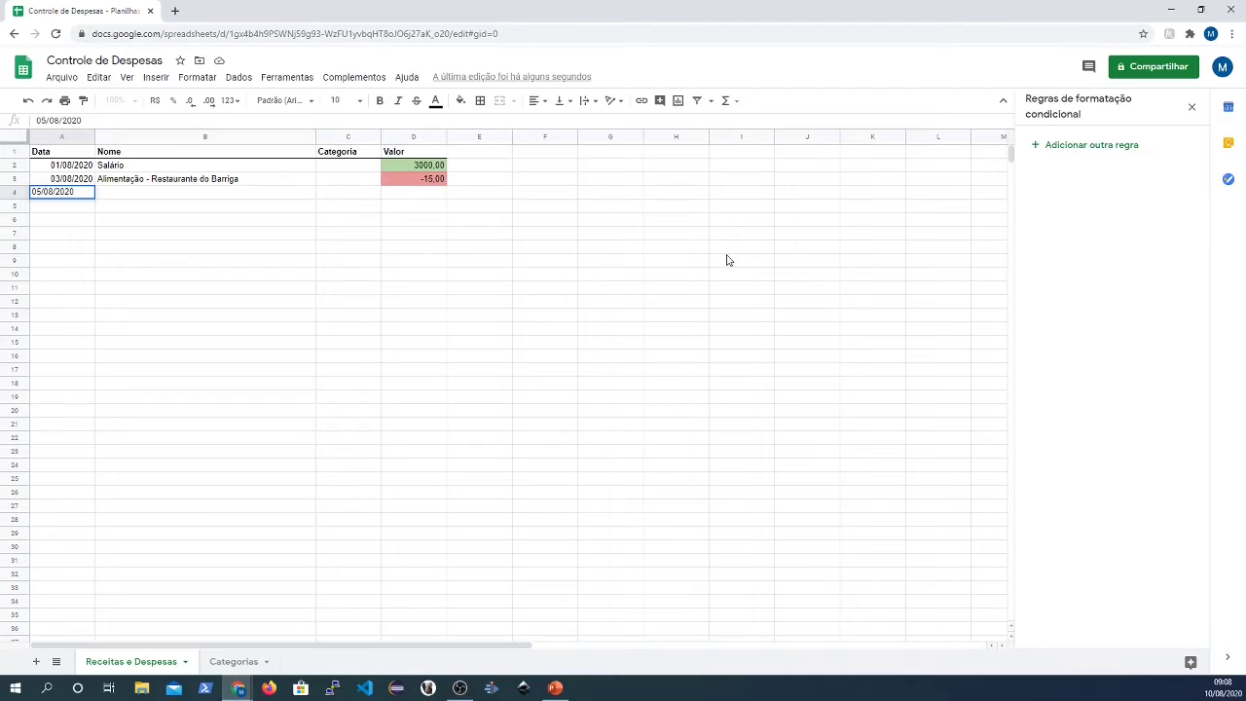
pyautogui.press('Tab')
pyautogui.write('pa')
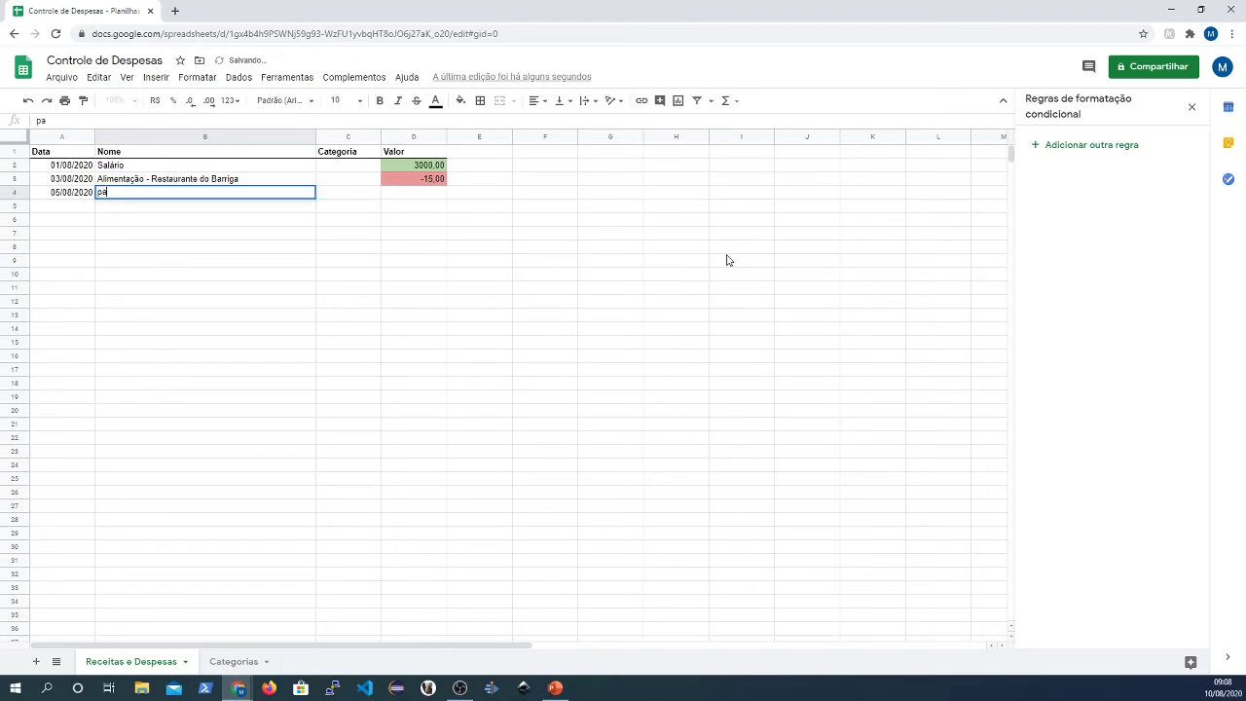
pyautogui.write('agamento ')
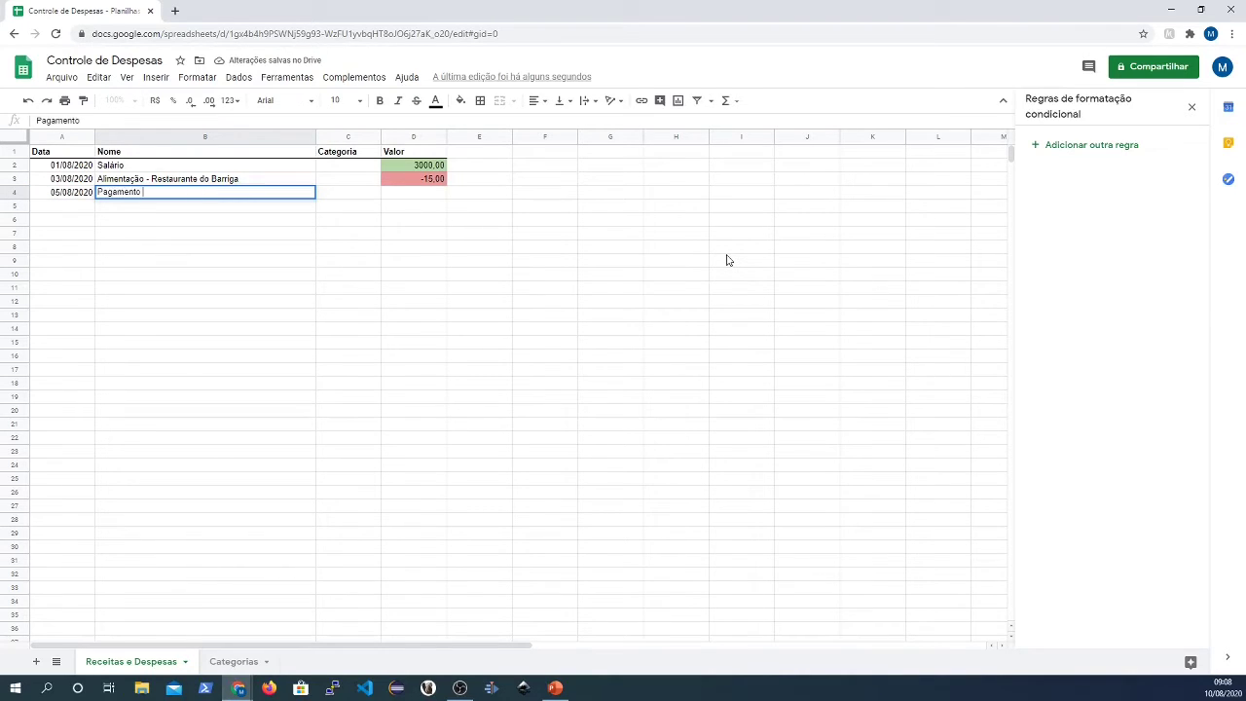
pyautogui.write('de boleto - ')
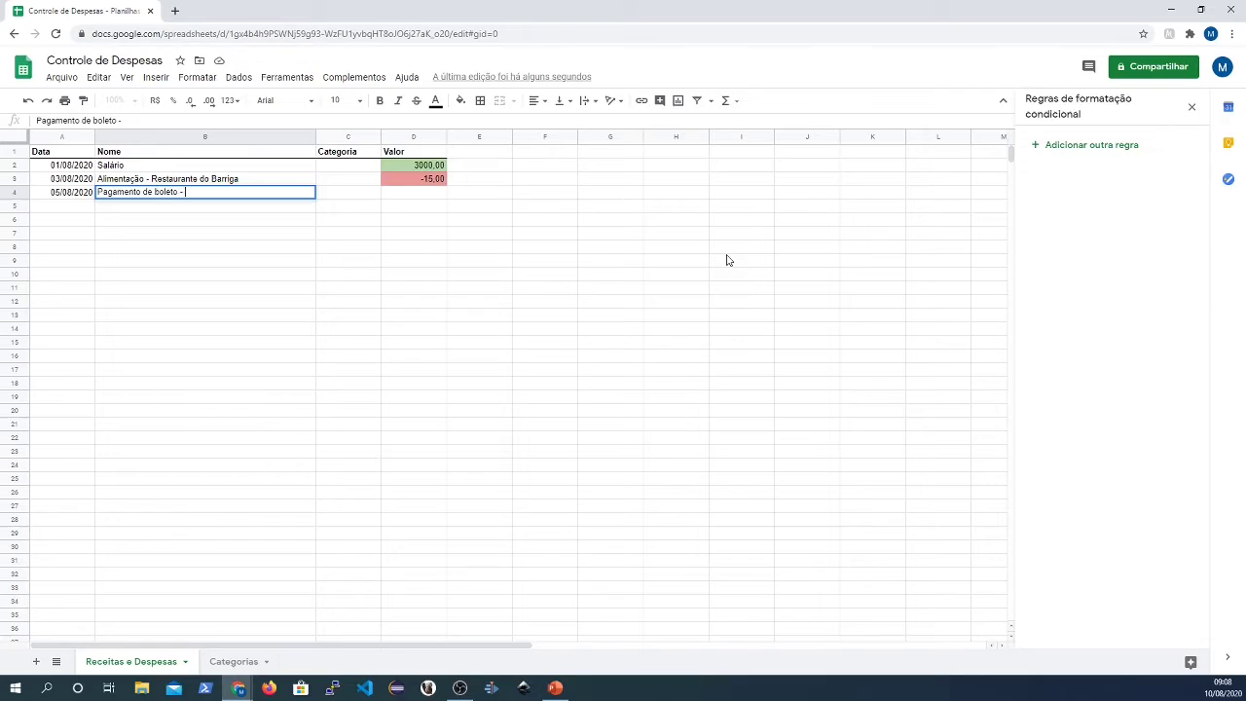
pyautogui.write('C')
pyautogui.press('BackSpace')
pyautogui.write('Conta de internet')
pyautogui.press('Return')
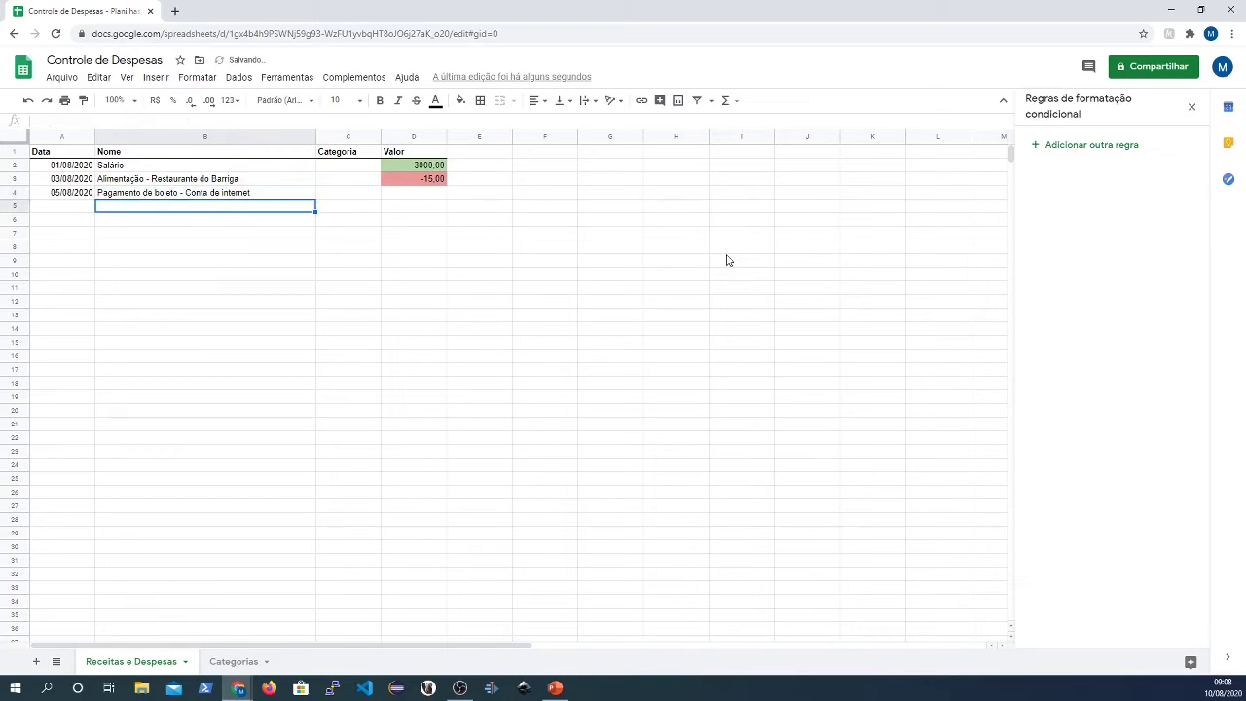
# - Enter -50 as the Valor of the Conta de internet entry in row 4
pyautogui.press('Right')
pyautogui.press('Right')
pyautogui.press('Up')
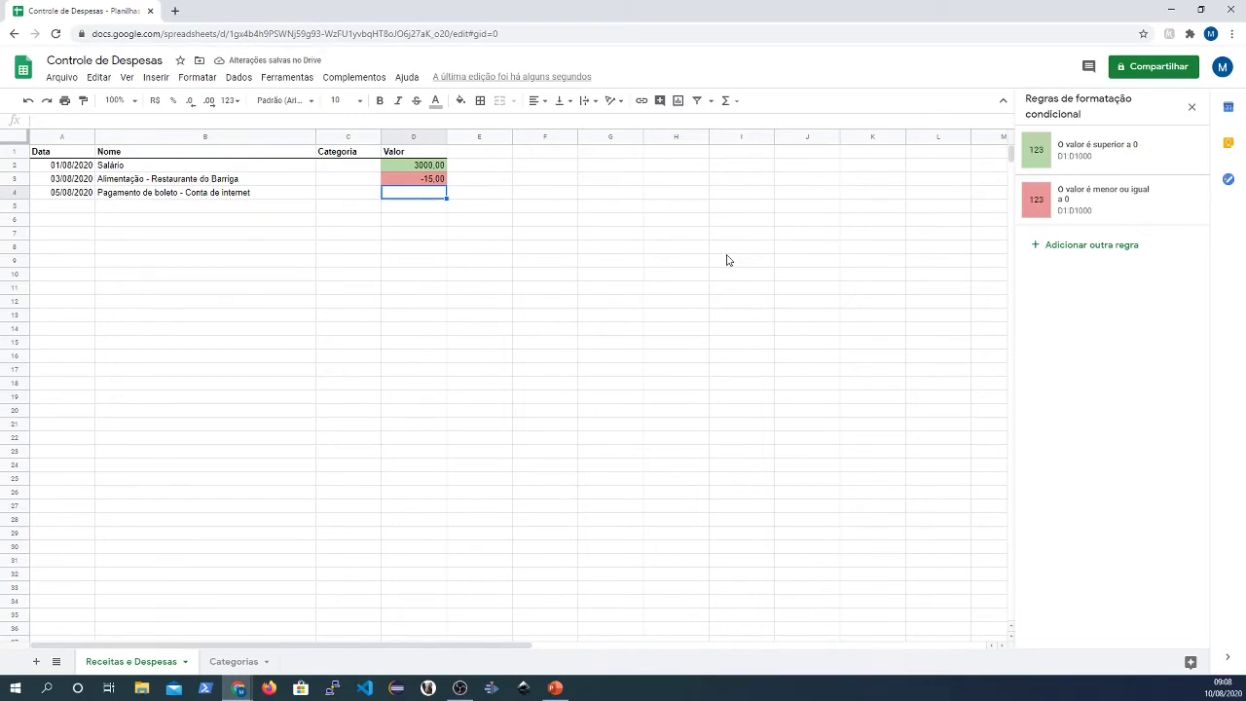
pyautogui.write('-50')
pyautogui.press('Return')
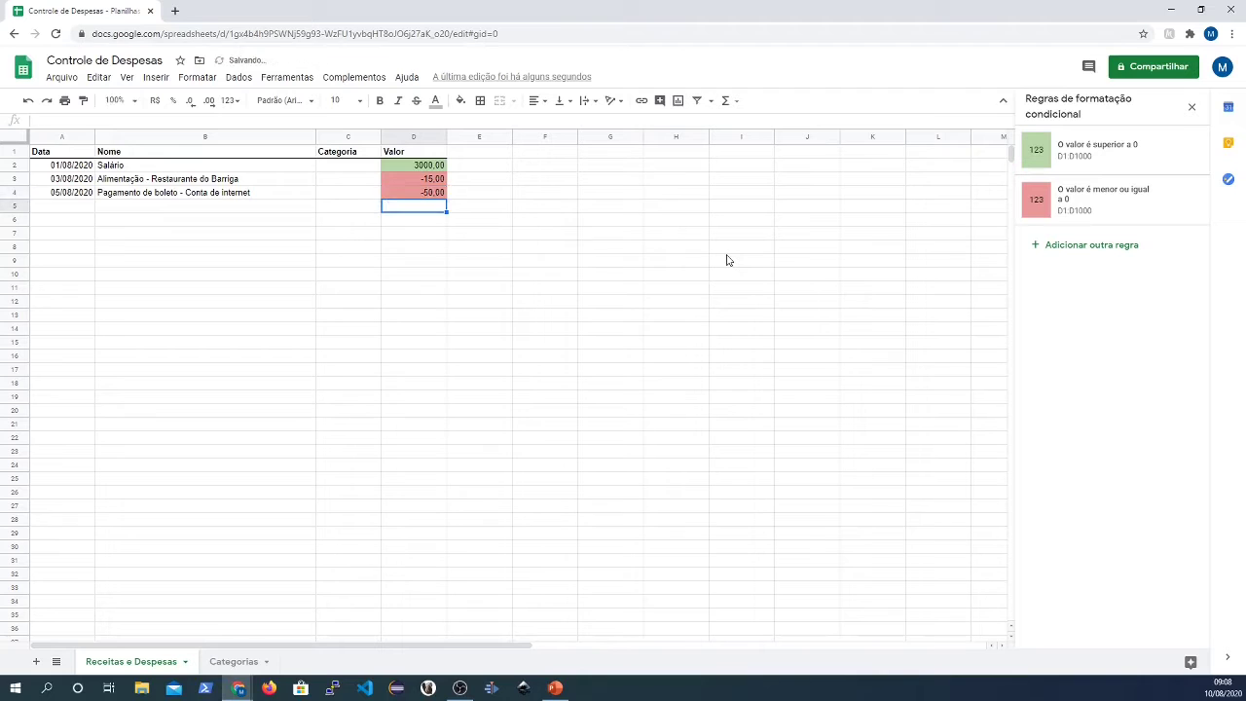
# - Start an entry in row 5 with Data 06/08/2020 and Nome Pagamento de boleto - Conta de luz
pyautogui.press('Left')
pyautogui.press('Left')
pyautogui.press('Left')
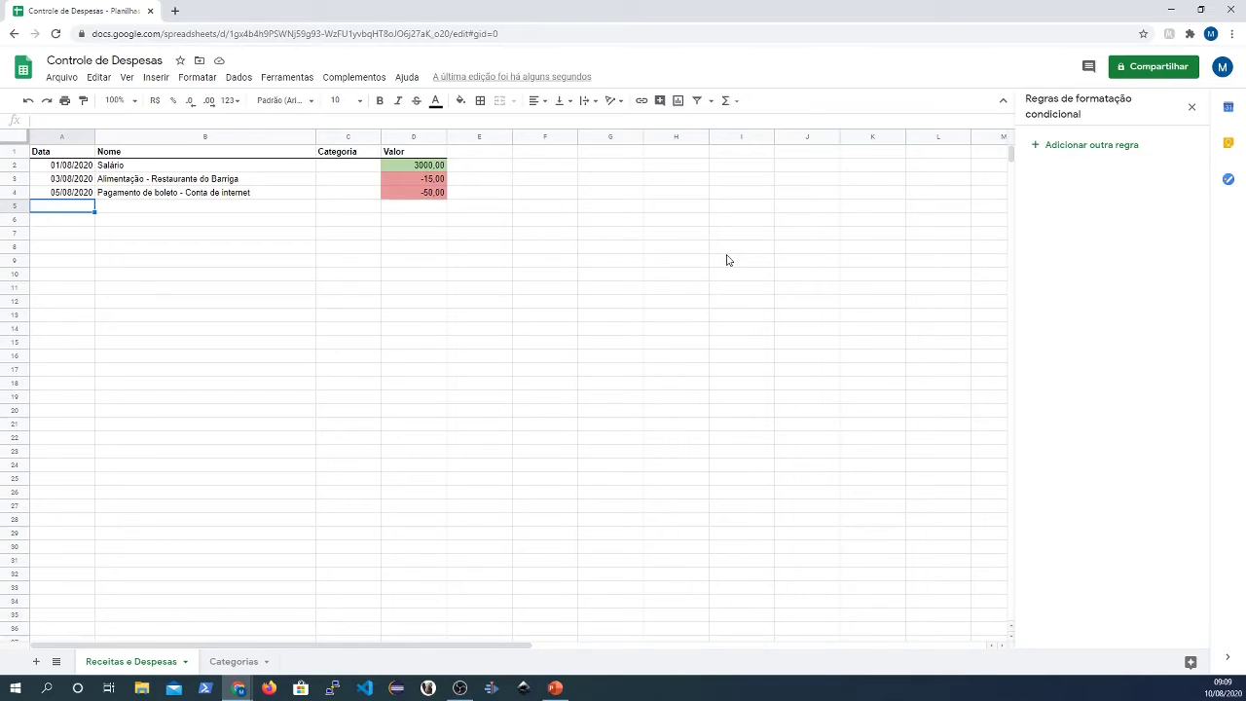
pyautogui.write('06/08/2020')
pyautogui.press('Tab')
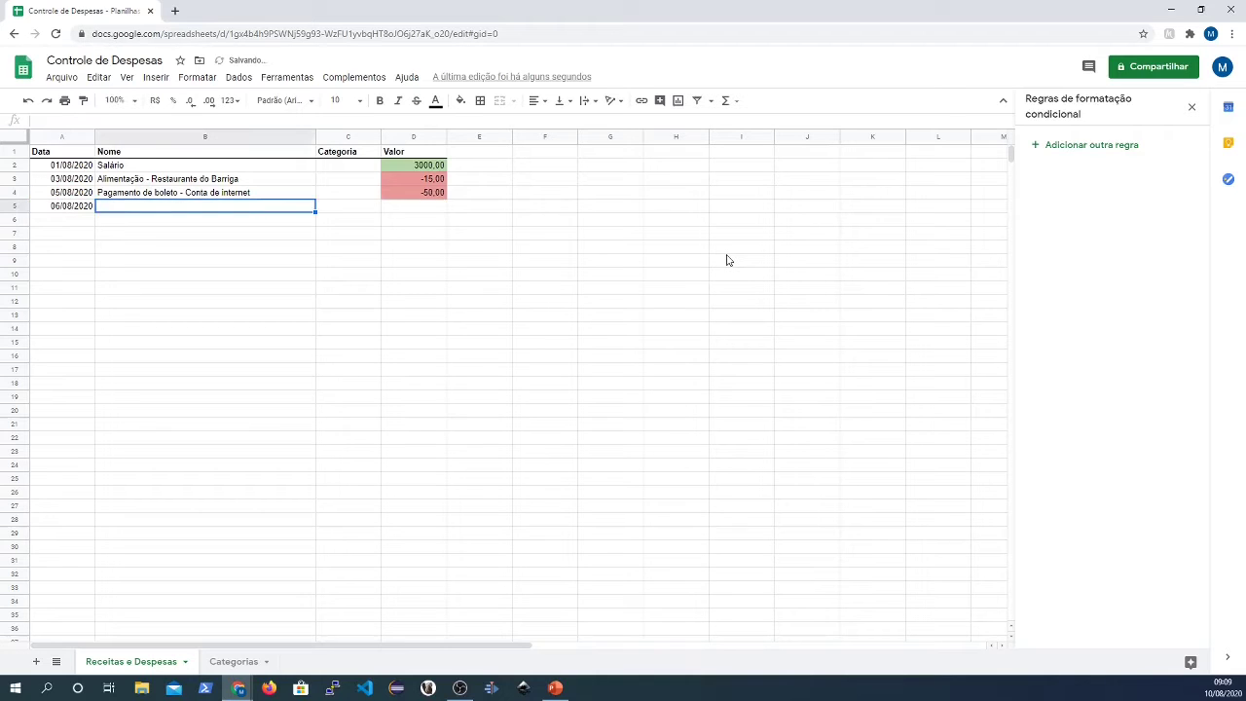
pyautogui.write('Pagamento')
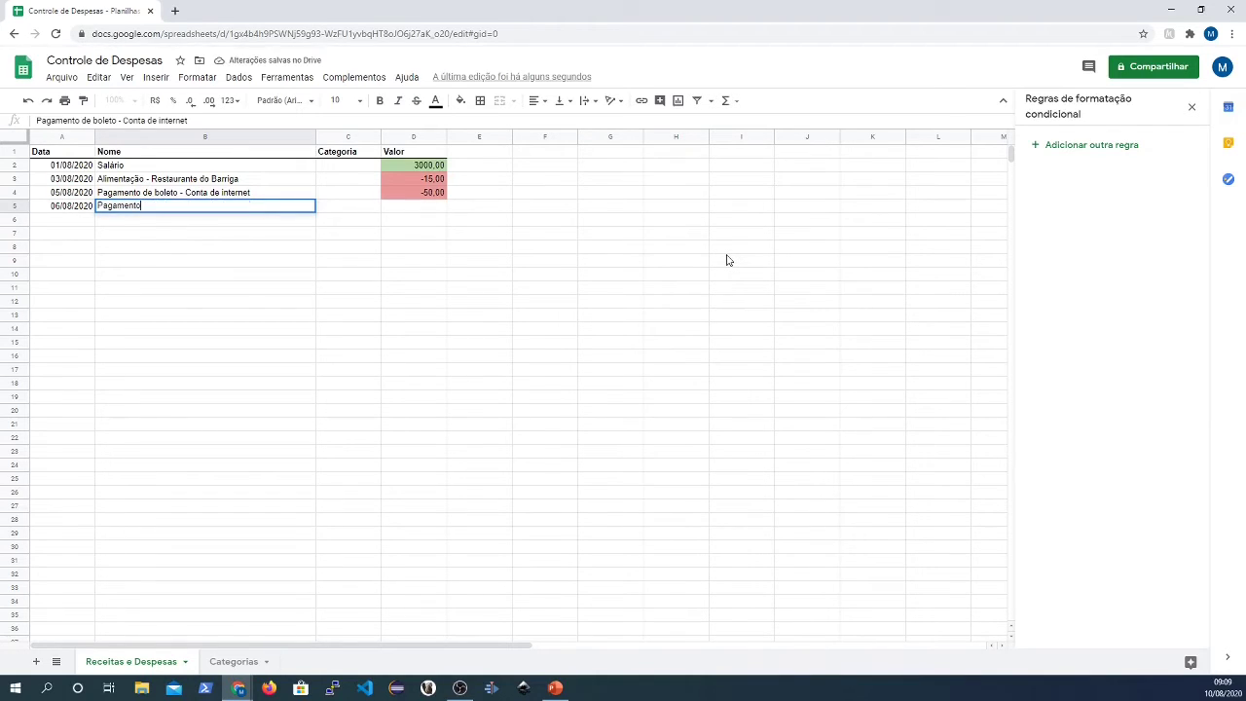
pyautogui.write(' de boleto - Co')
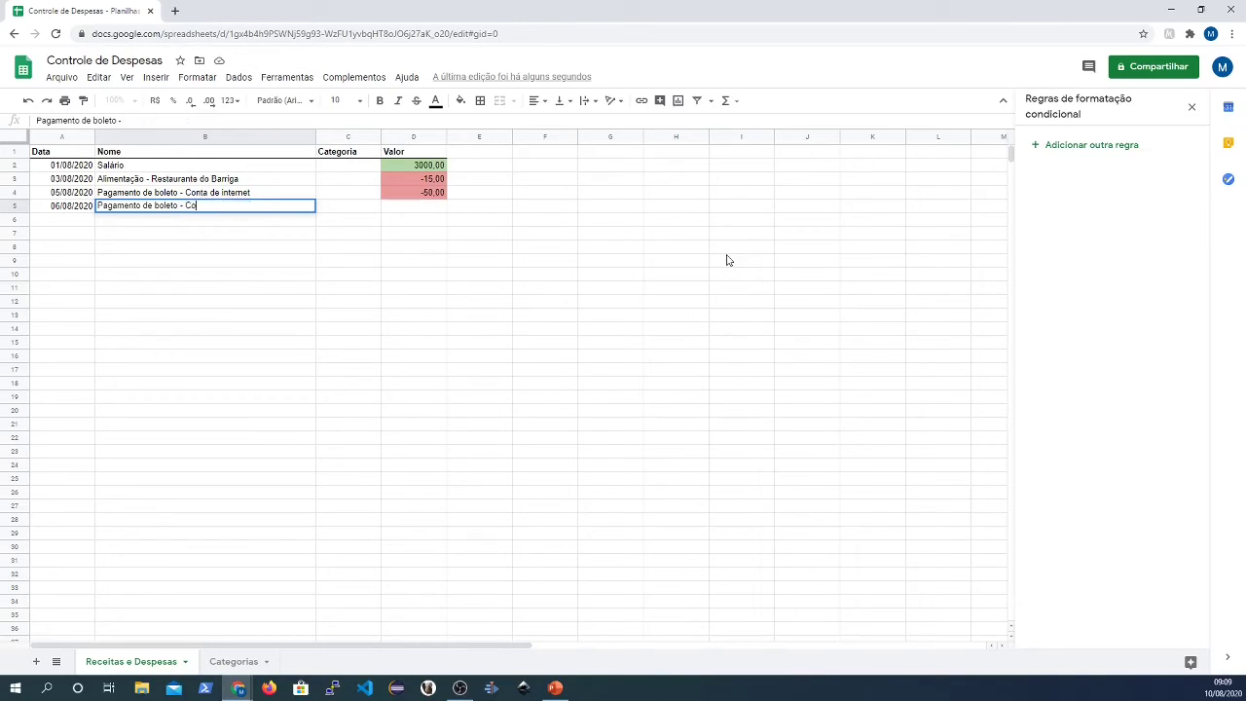
pyautogui.write('nta de luz')
pyautogui.press('Return')
# - Enter the Valor of the Conta de luz entry in row 5 and correct it to -100
pyautogui.press('Up')
pyautogui.press('Right')
pyautogui.press('Right')
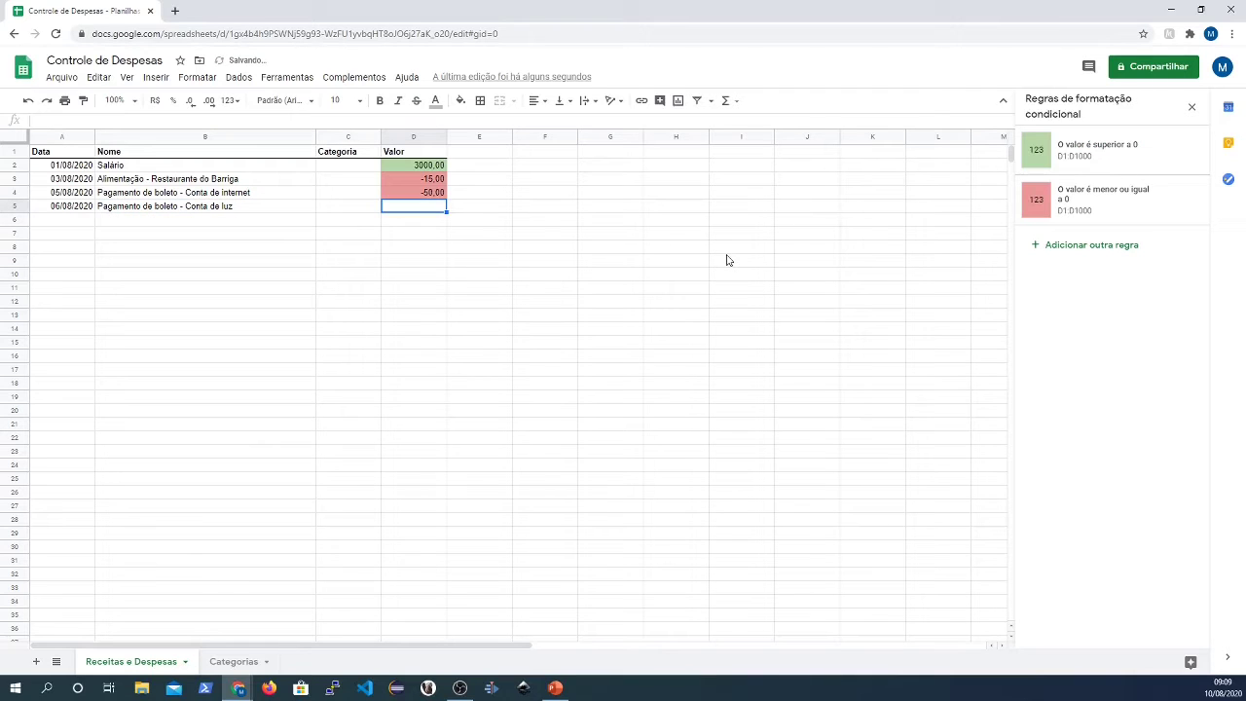
pyautogui.write('-1000')
pyautogui.press('Return')
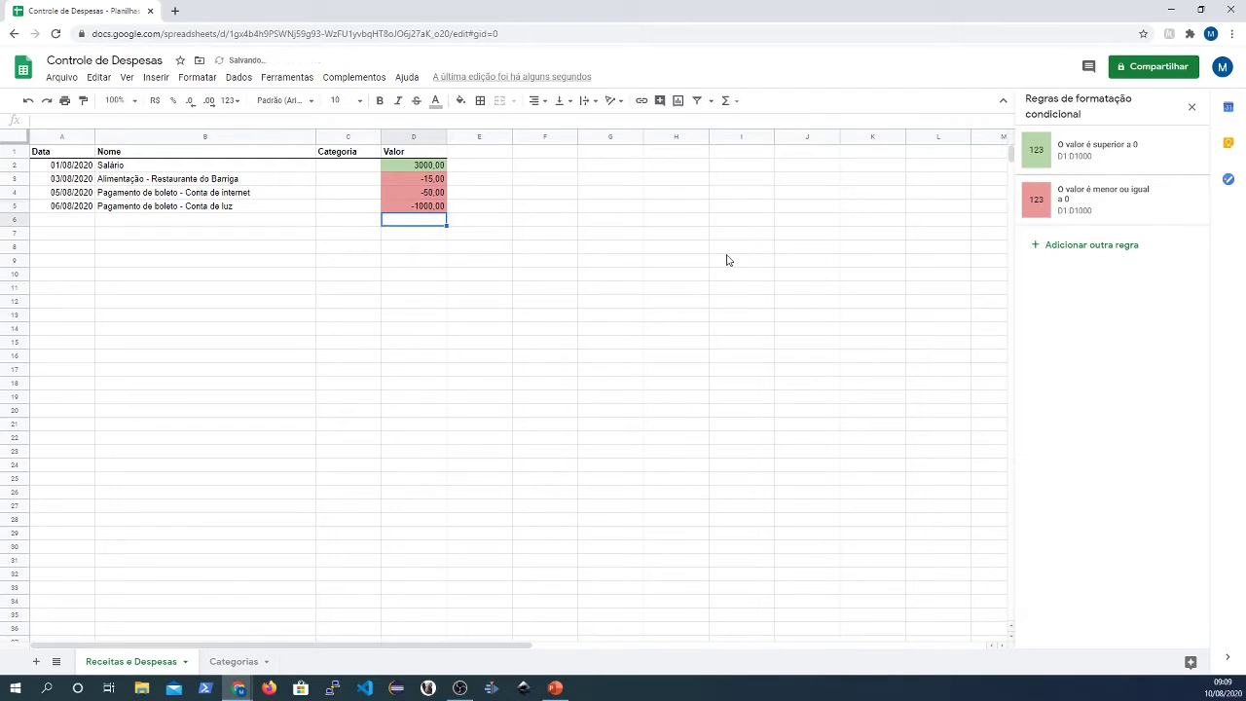
pyautogui.press('Up')
pyautogui.press('Return')
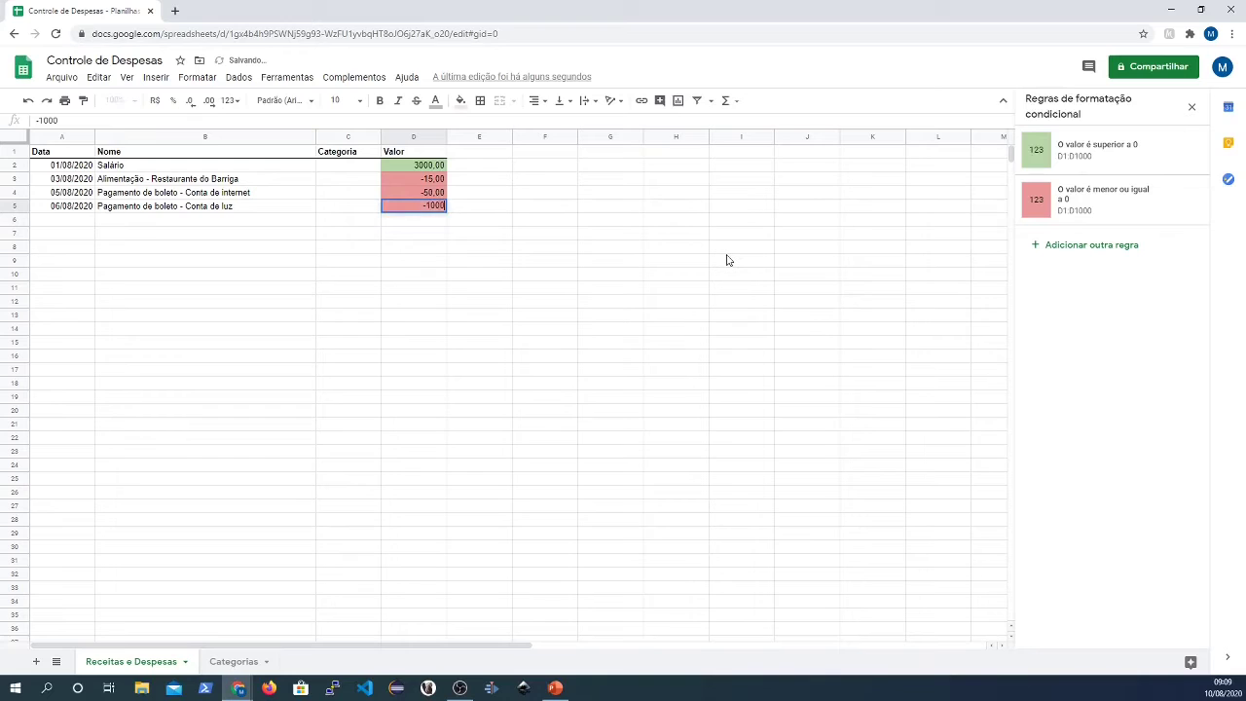
pyautogui.press('BackSpace')
pyautogui.press('Return')
# - Check the category names on the Categorias sheet, and enter the date 06/08/2020 in row 6 of Receitas e Despesas
pyautogui.press('Left')
pyautogui.press('Left')
pyautogui.press('Left')
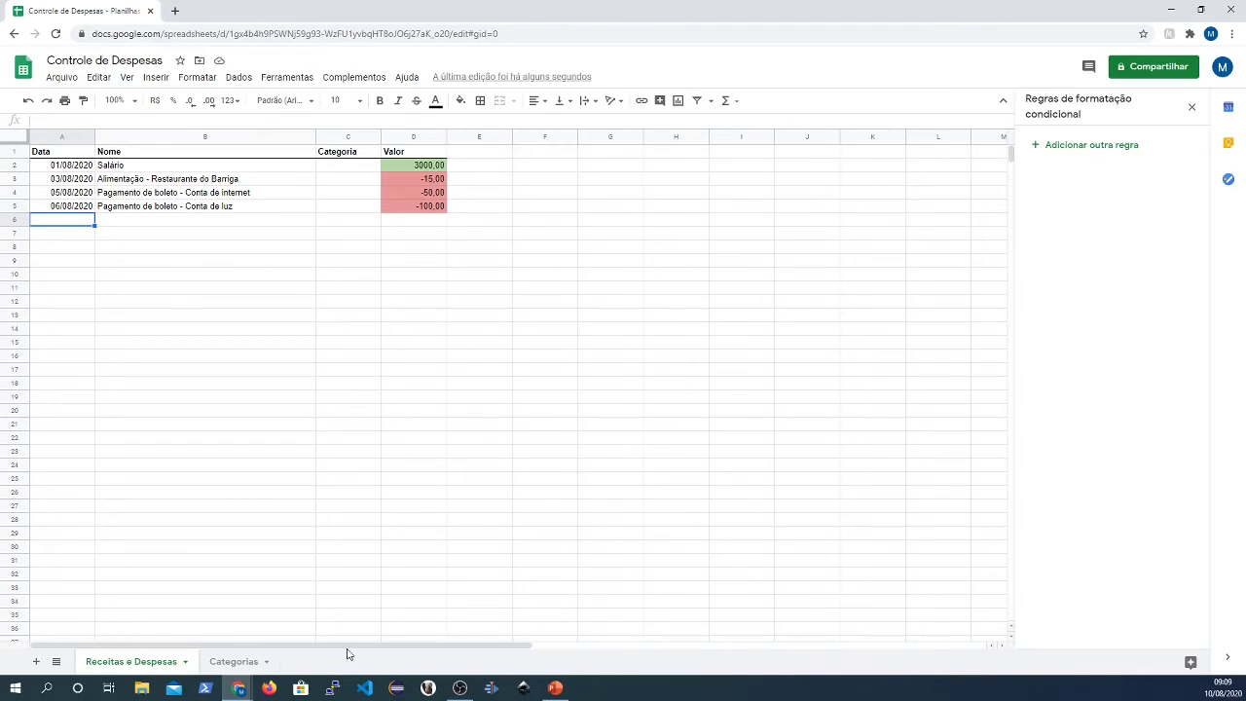
pyautogui.click(219, 670)
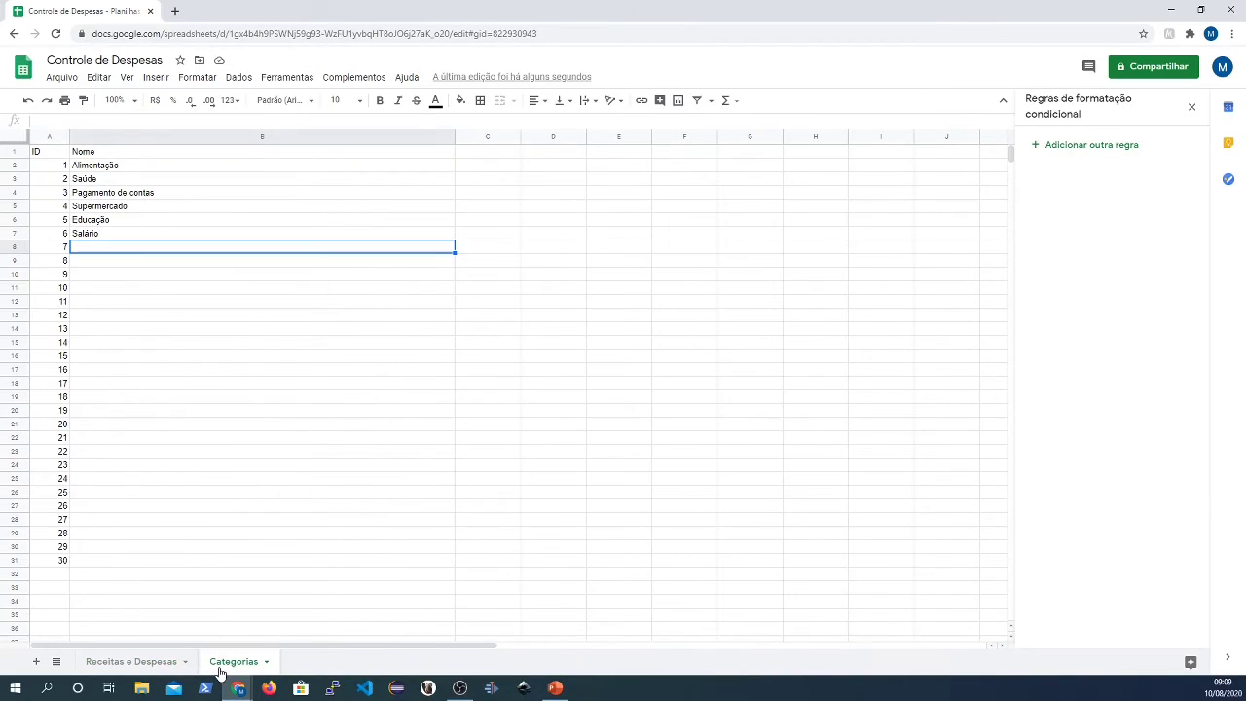
pyautogui.click(143, 661)
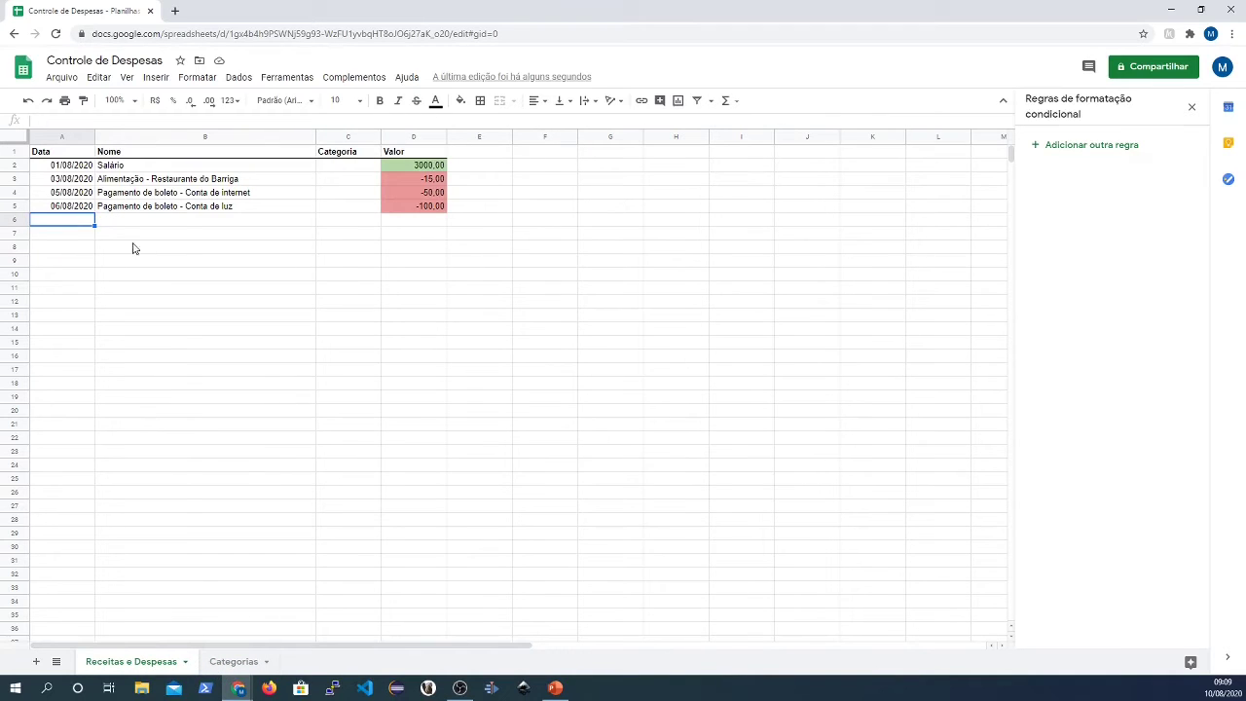
pyautogui.write('06/08/2002')
pyautogui.press('BackSpace')
pyautogui.press('BackSpace')
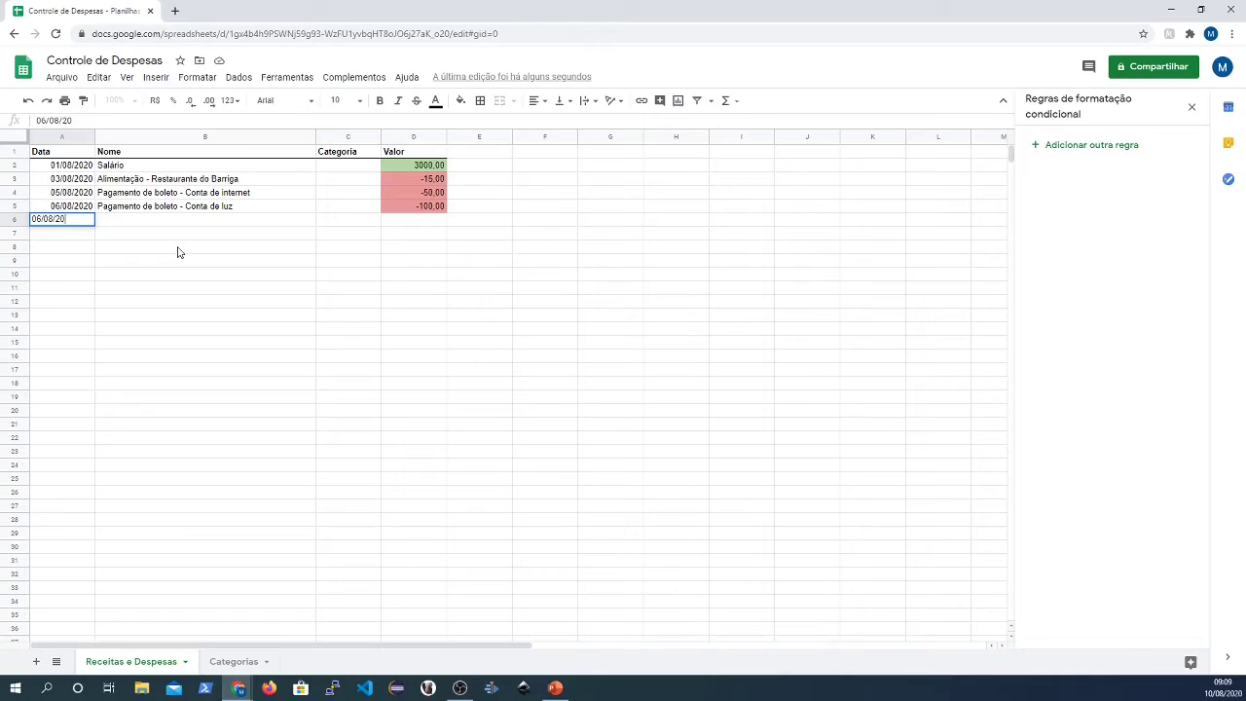
pyautogui.write('20')
pyautogui.press('Return')
# - Complete the row 6 entry with Nome Mensalidade da escola and Valor -700
pyautogui.press('Right')
pyautogui.press('Up')
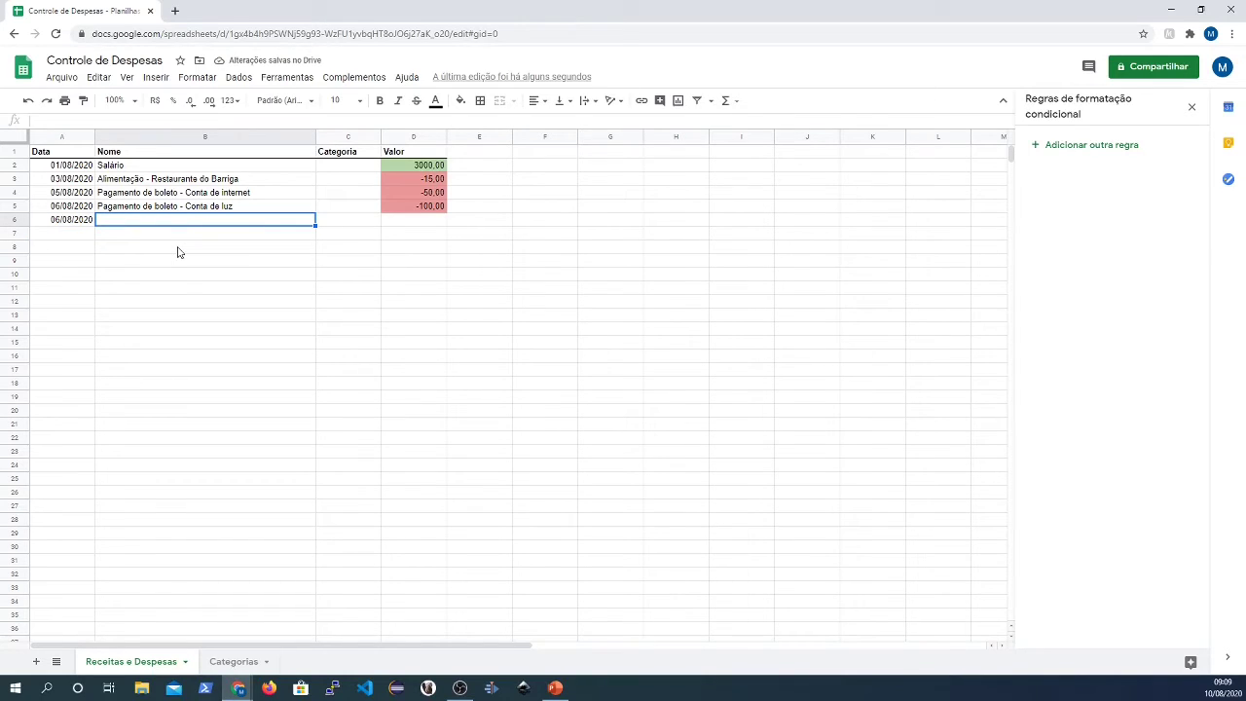
pyautogui.write('Mensali')
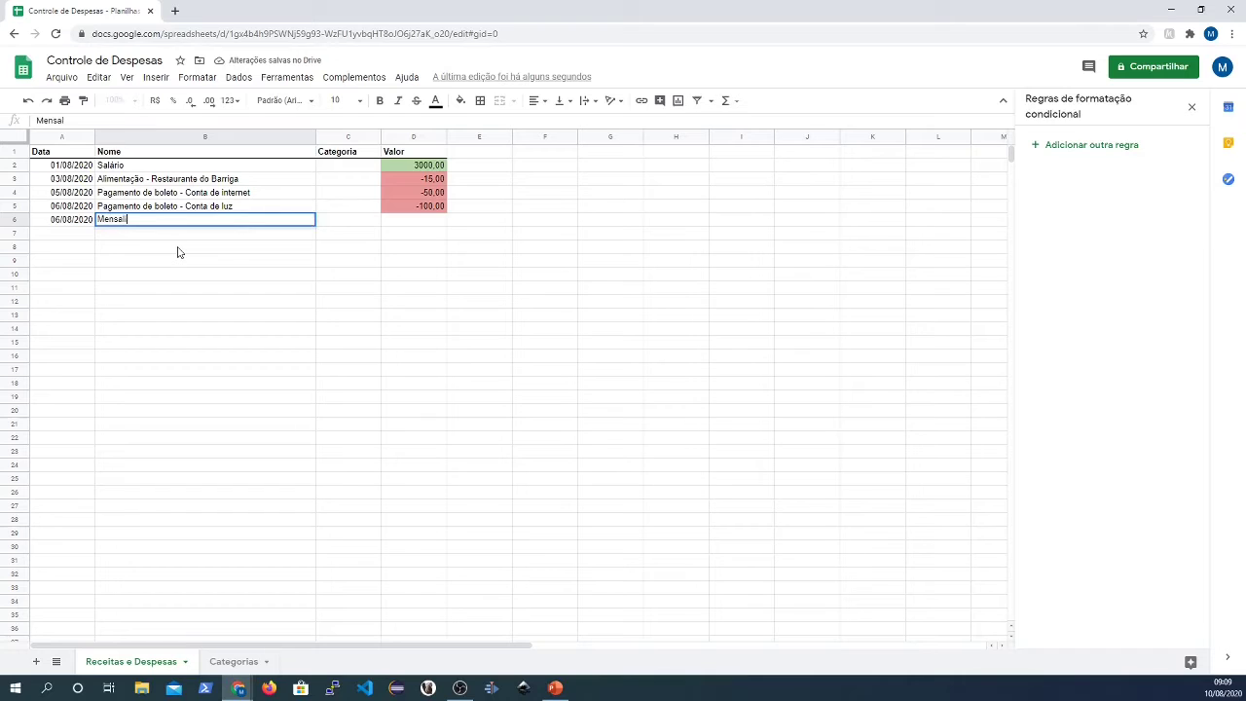
pyautogui.write('dade da escola')
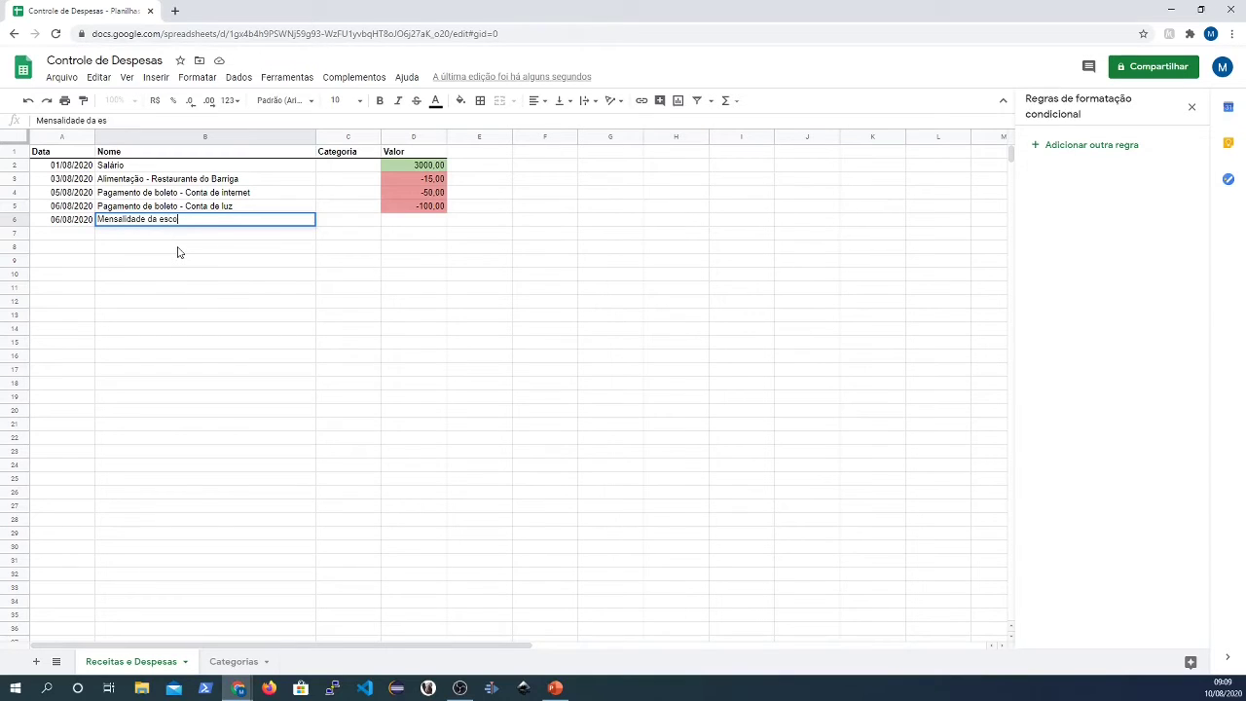
pyautogui.press('Tab')
pyautogui.press('Tab')
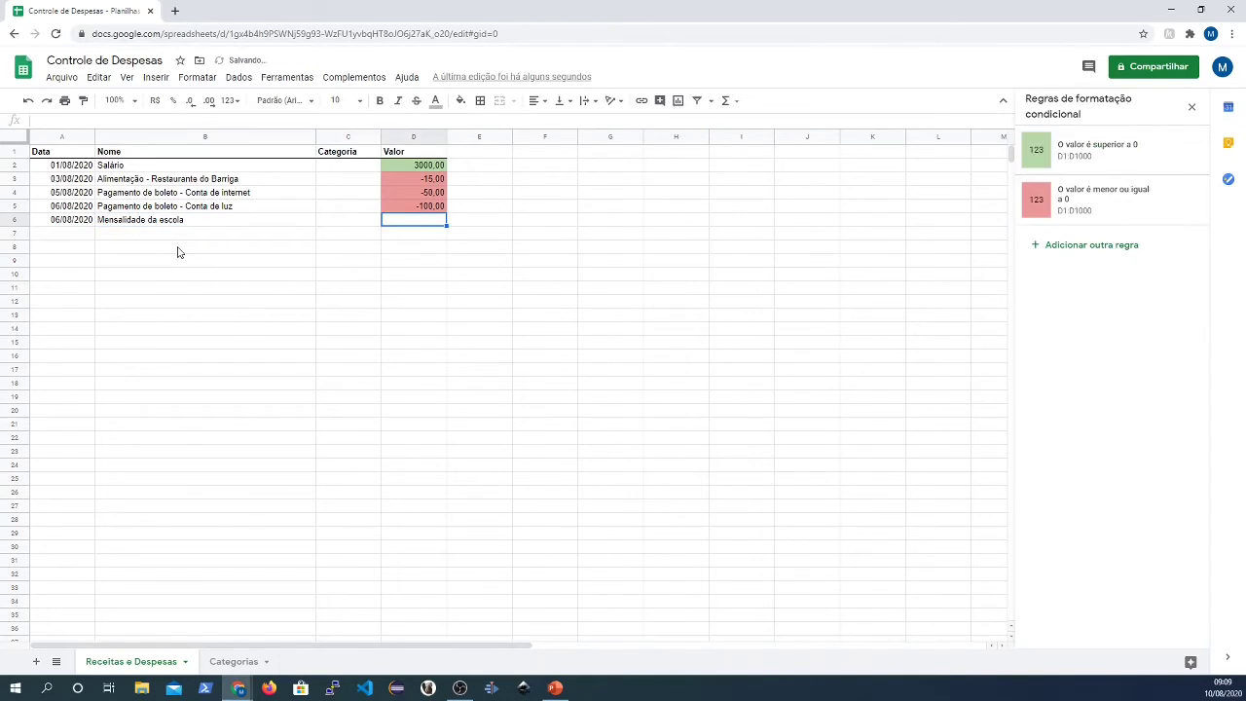
pyautogui.write('-700')
pyautogui.press('Return')
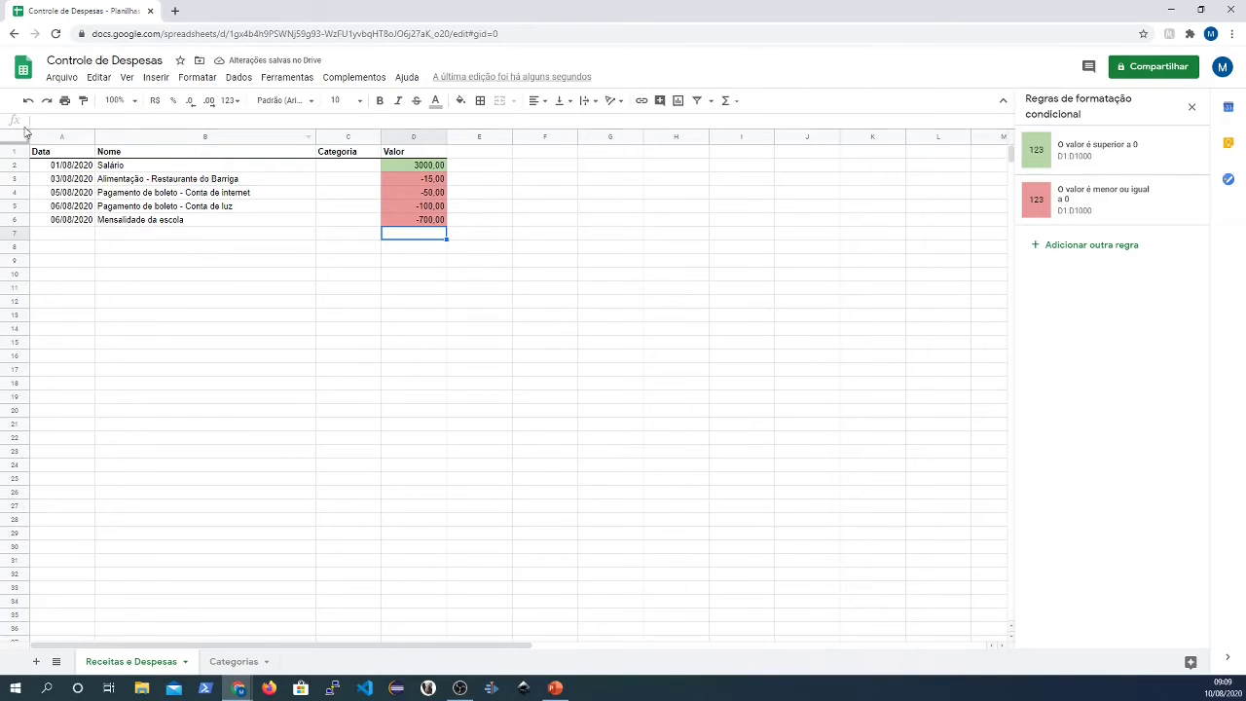
# - Close the conditional formatting rules and start a row 7 entry with Data 10/08/2020
pyautogui.click(1191, 108)
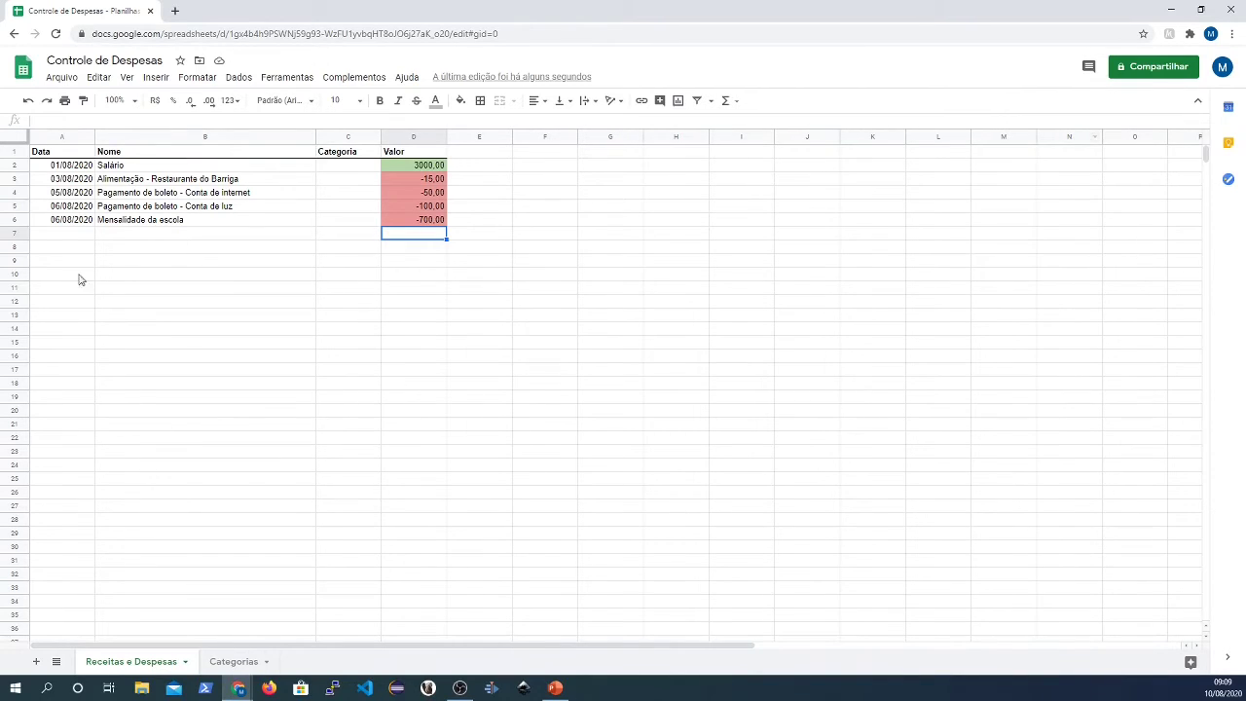
pyautogui.click(72, 234)
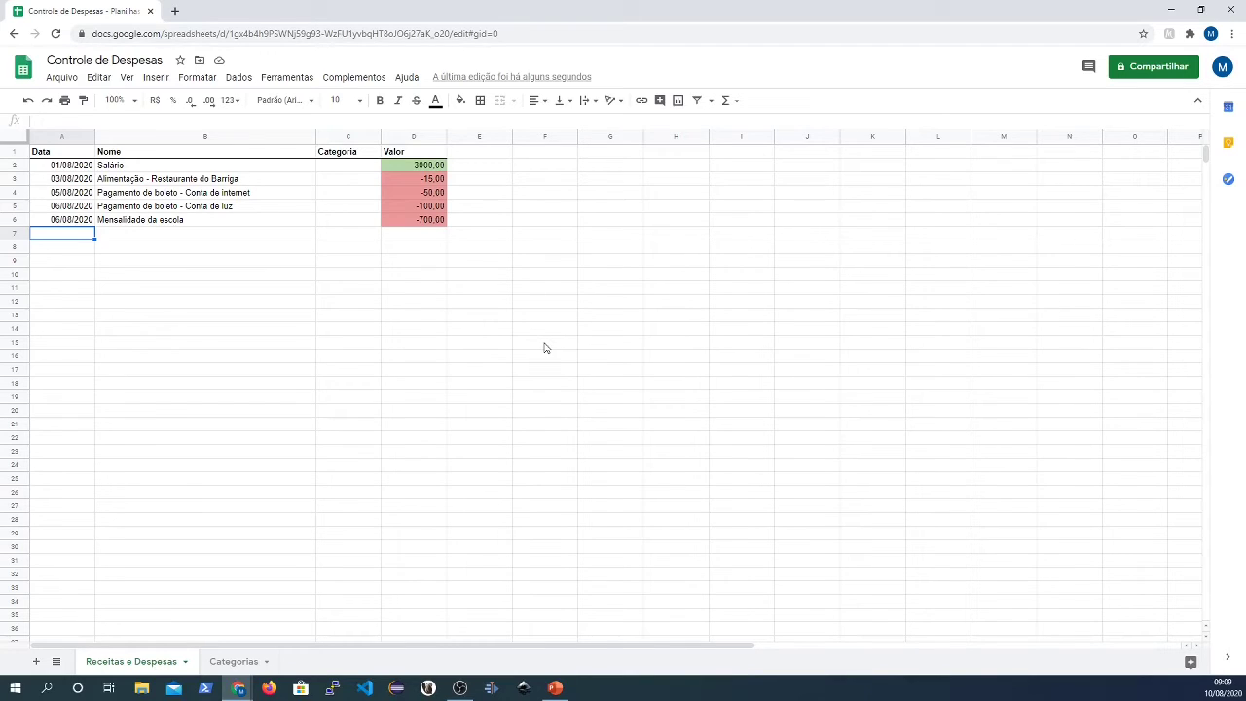
pyautogui.write('10/08/2020')
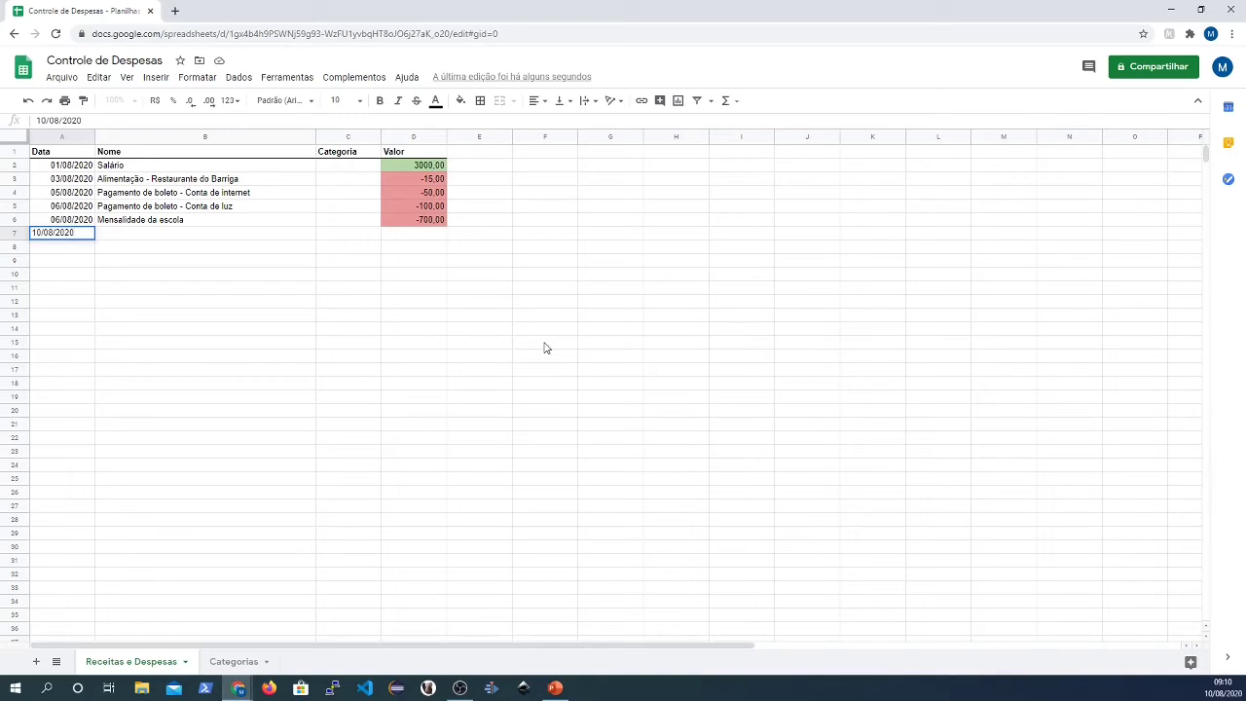
pyautogui.press('Tab')
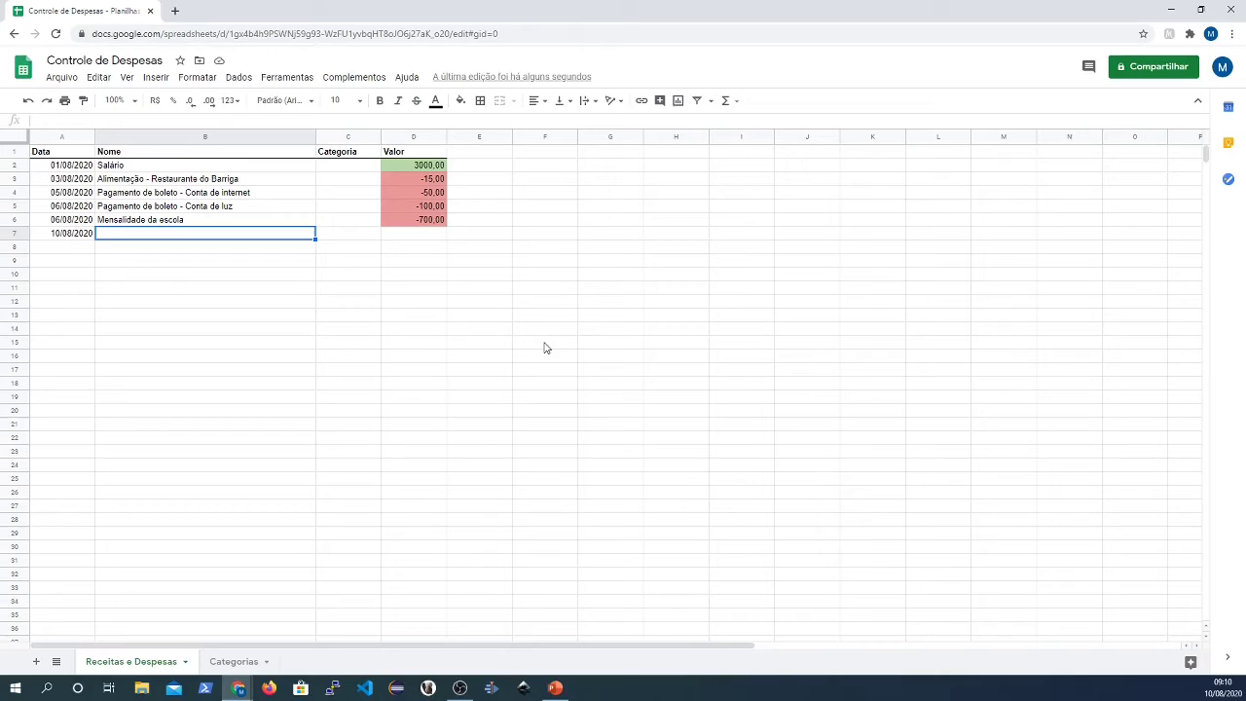
# - Complete the row 7 entry with Nome Devolução do dinheiro emprestado plus the person's first name, and Valor 300
pyautogui.write('Devolução')
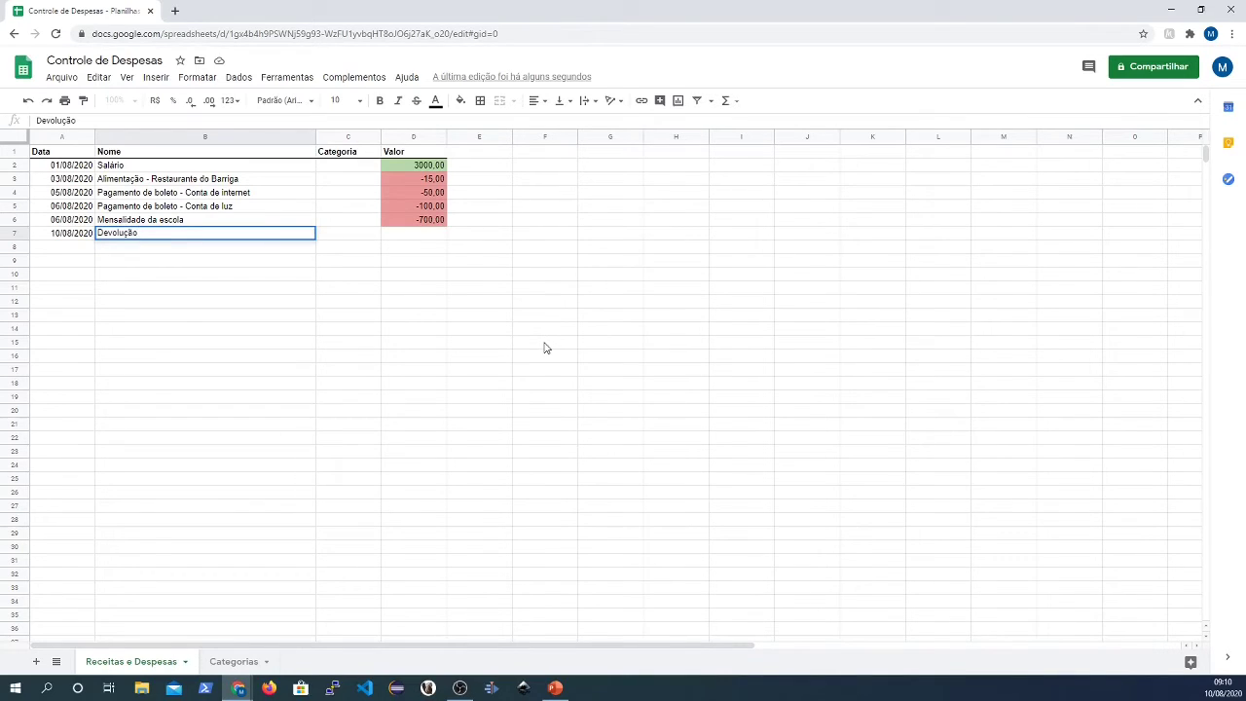
pyautogui.write(' do dinheiro emprestado')
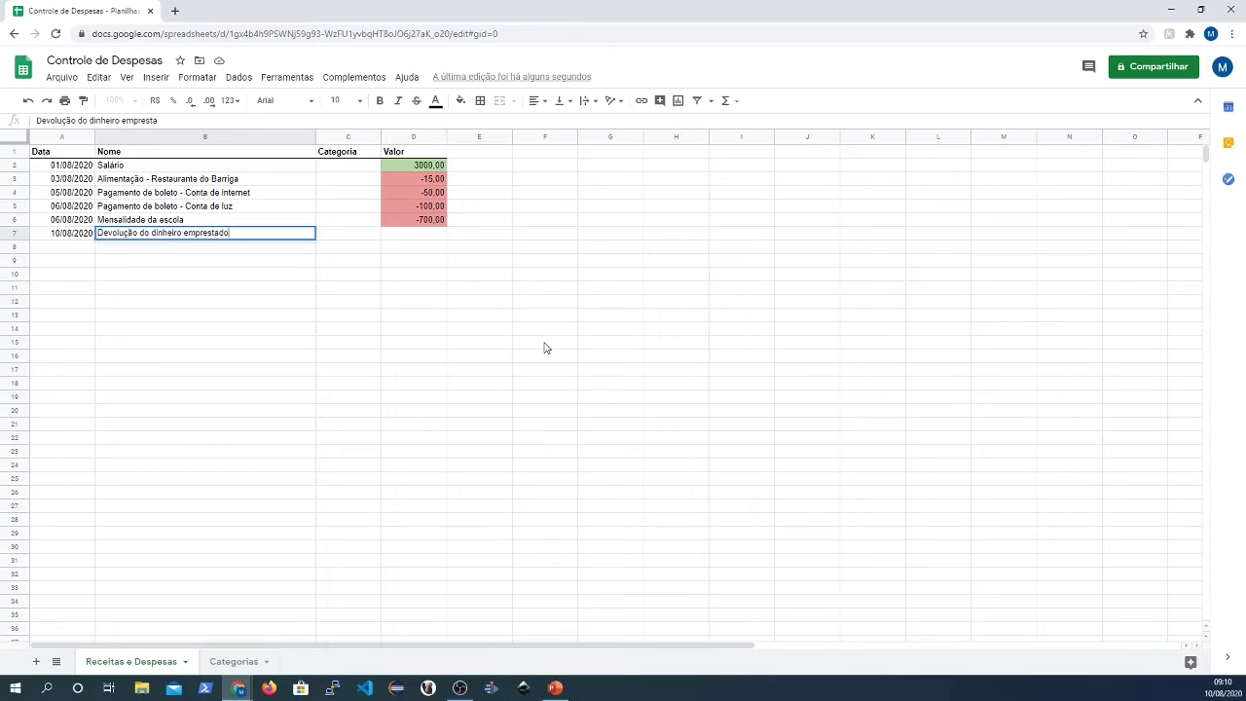
pyautogui.write(' - Maria')
pyautogui.press('Tab')
pyautogui.press('Tab')
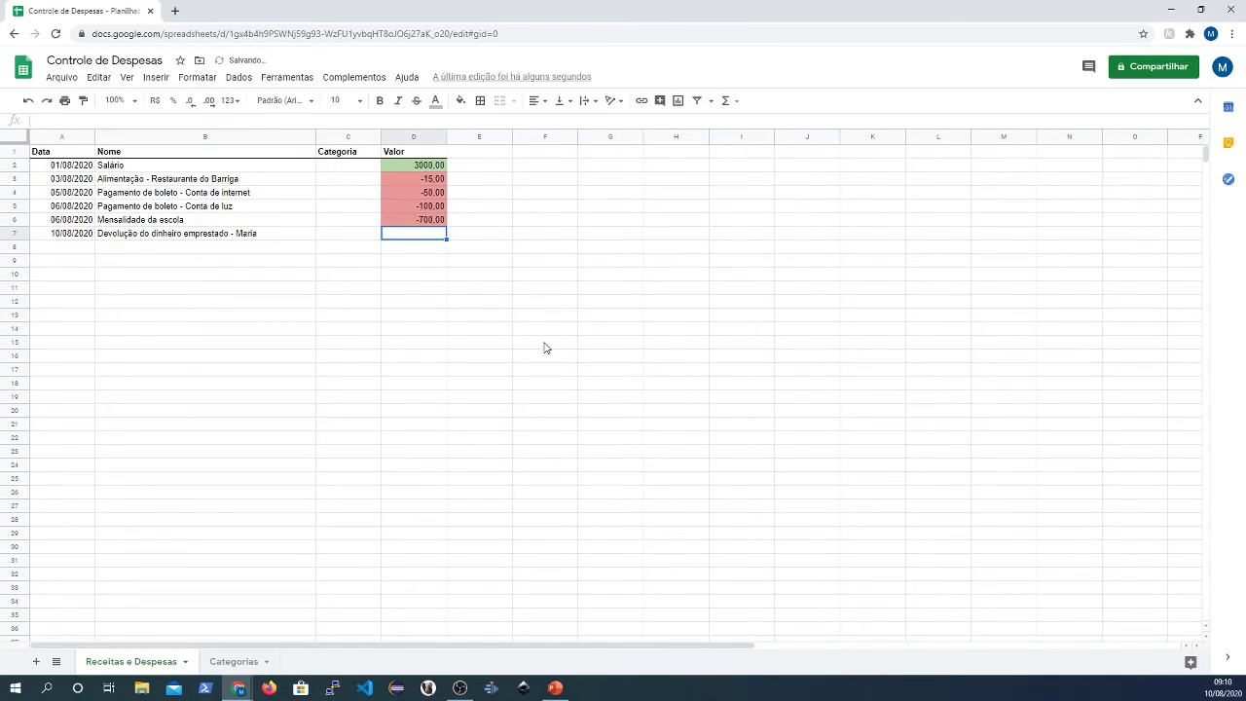
pyautogui.write('300')
pyautogui.press('Return')
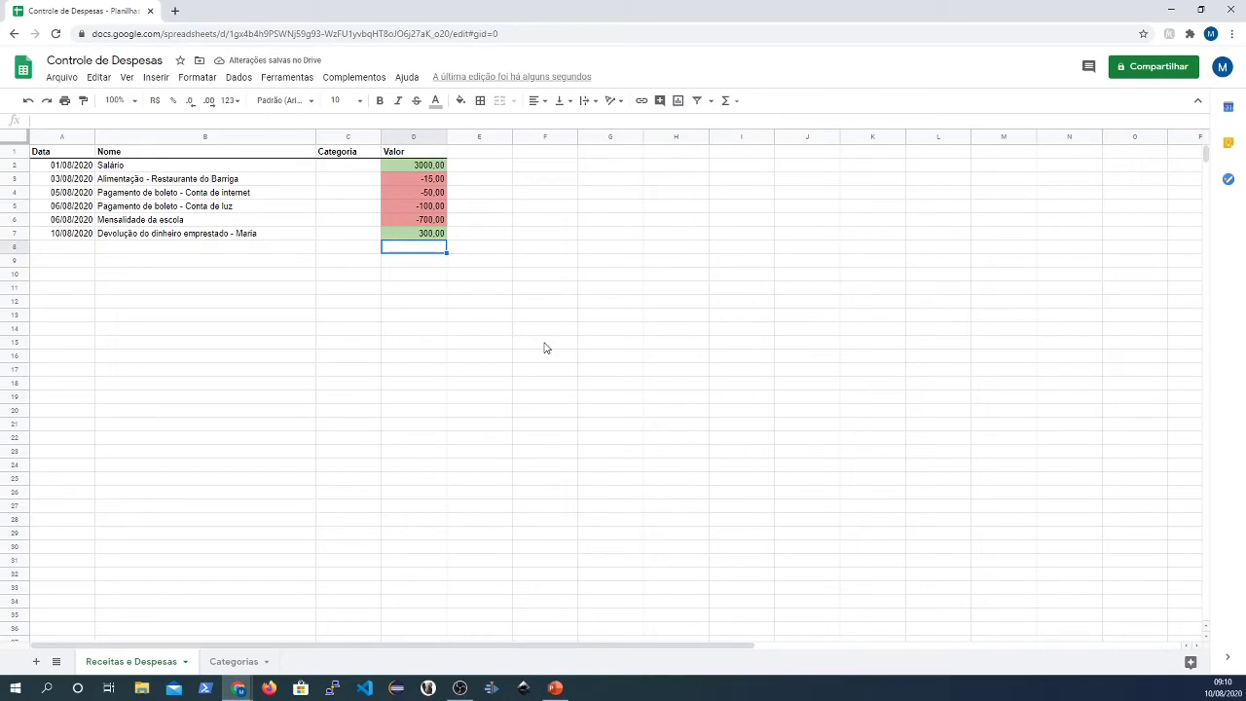
# - Copy the Alimentação - Restaurante do Barriga entry from row 3 into rows 8 to 20, columns A to D
pyautogui.press('Left')
pyautogui.press('Left')
pyautogui.press('Left')
pyautogui.press('Up')
pyautogui.press('Up')
pyautogui.press('Up')
pyautogui.press('Up')
pyautogui.press('Up')
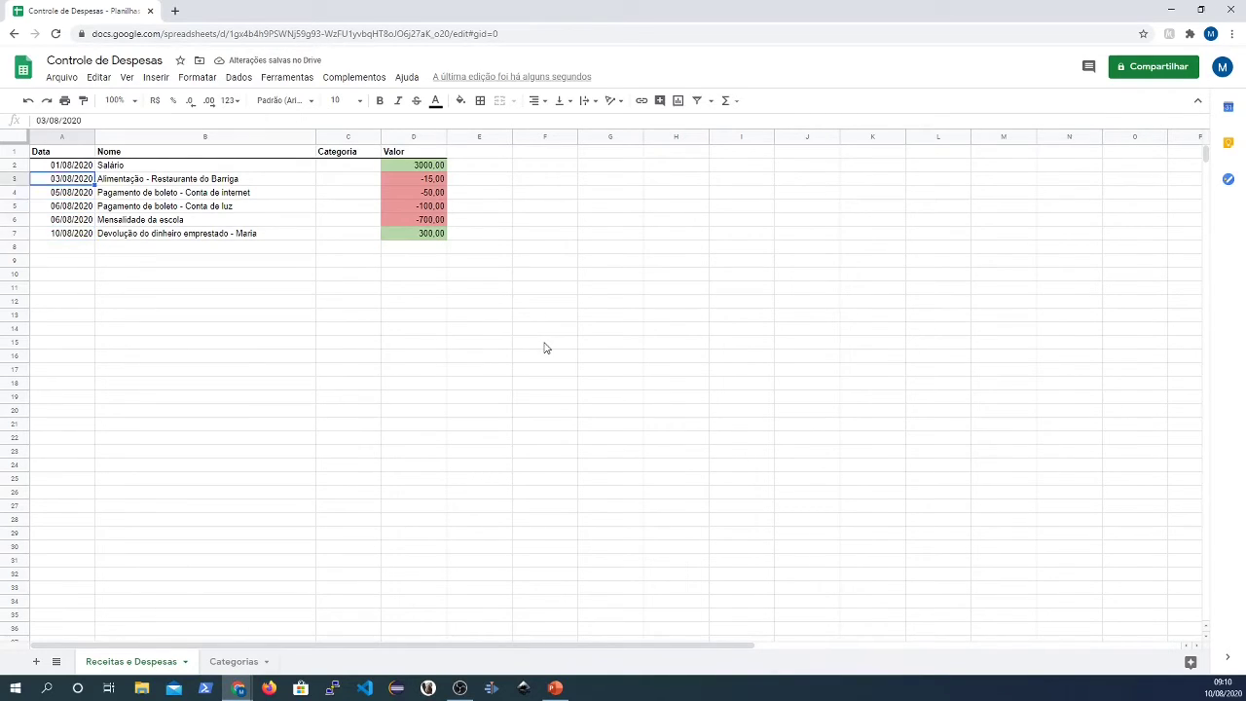
pyautogui.hotkey('shift', 'Right')
pyautogui.hotkey('shift', 'Right')
pyautogui.hotkey('shift', 'Right')
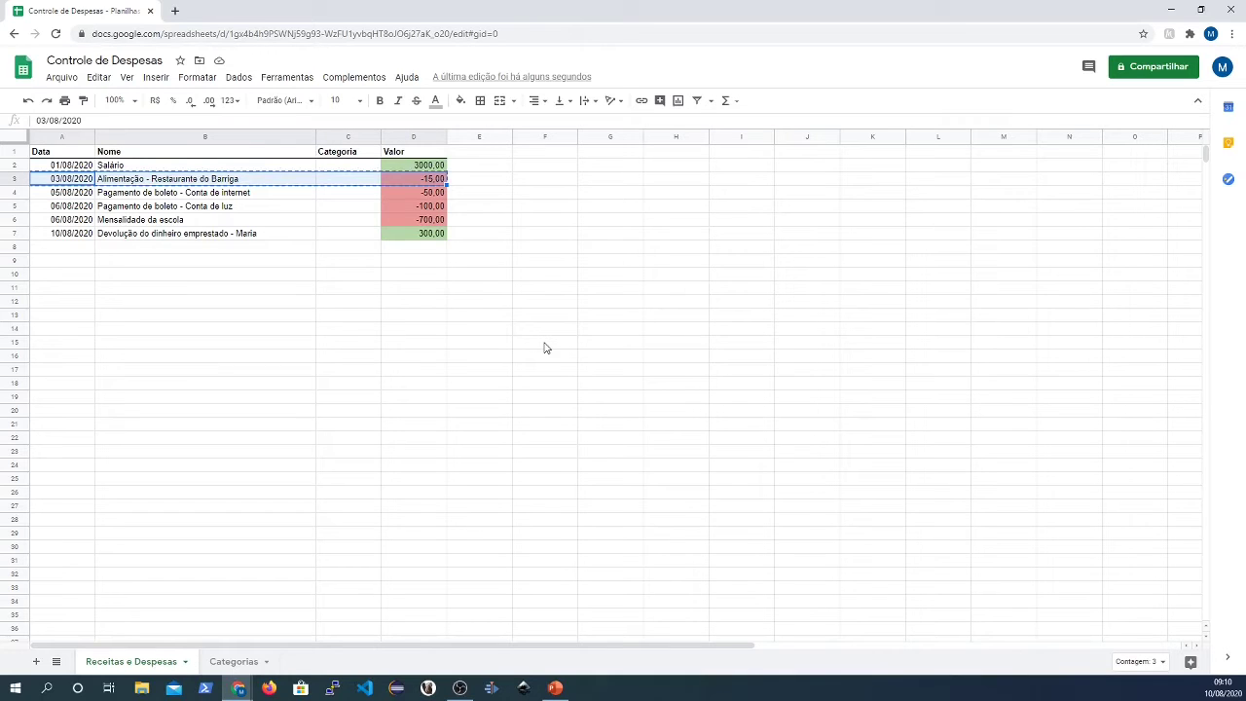
pyautogui.hotkey('ctrl', 'c')
pyautogui.press('Down')
pyautogui.press('Down')
pyautogui.press('Down')
pyautogui.press('Down')
pyautogui.press('Down')
pyautogui.hotkey('shift', 'Right')
pyautogui.hotkey('shift', 'Right')
pyautogui.hotkey('shift', 'Right')
pyautogui.hotkey('shift', 'Down')
pyautogui.hotkey('shift', 'Down')
pyautogui.hotkey('shift', 'Down')
pyautogui.hotkey('shift', 'Down')
pyautogui.hotkey('shift', 'Down')
pyautogui.hotkey('shift', 'Down')
pyautogui.hotkey('shift', 'Down')
pyautogui.hotkey('shift', 'Down')
pyautogui.hotkey('shift', 'Down')
pyautogui.hotkey('shift', 'Down')
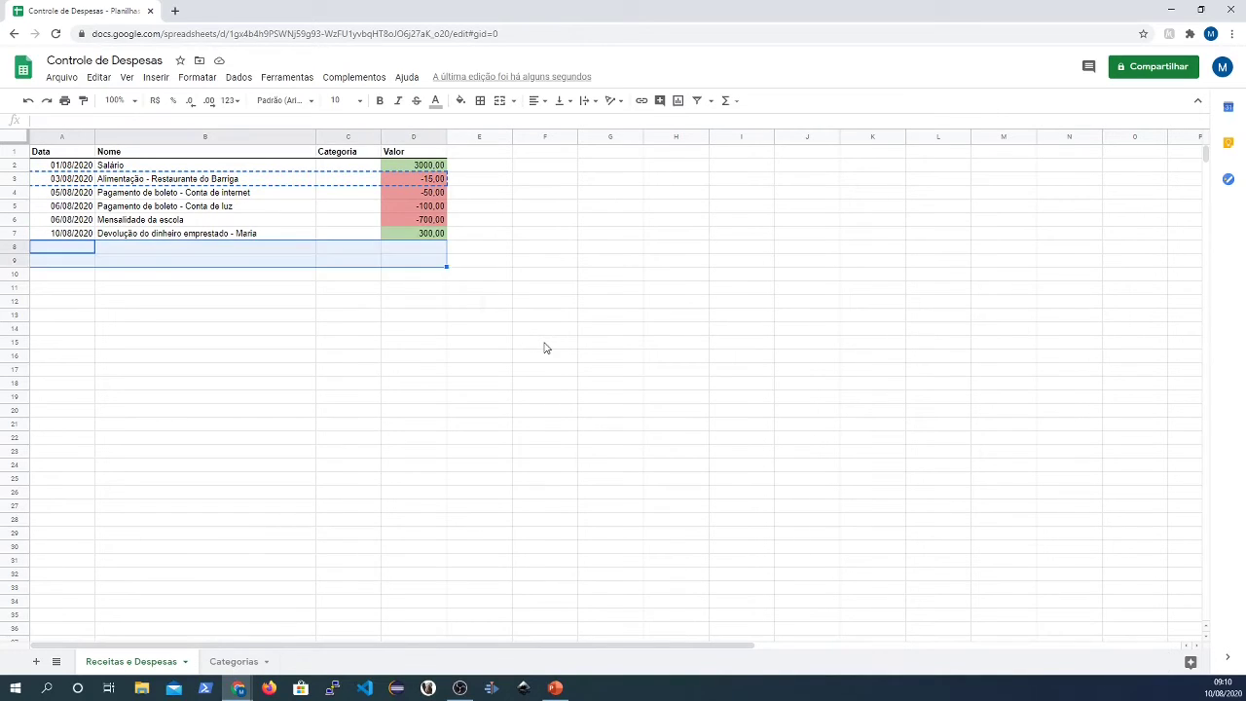
pyautogui.hotkey('shift', 'Down')
pyautogui.hotkey('shift', 'Down')
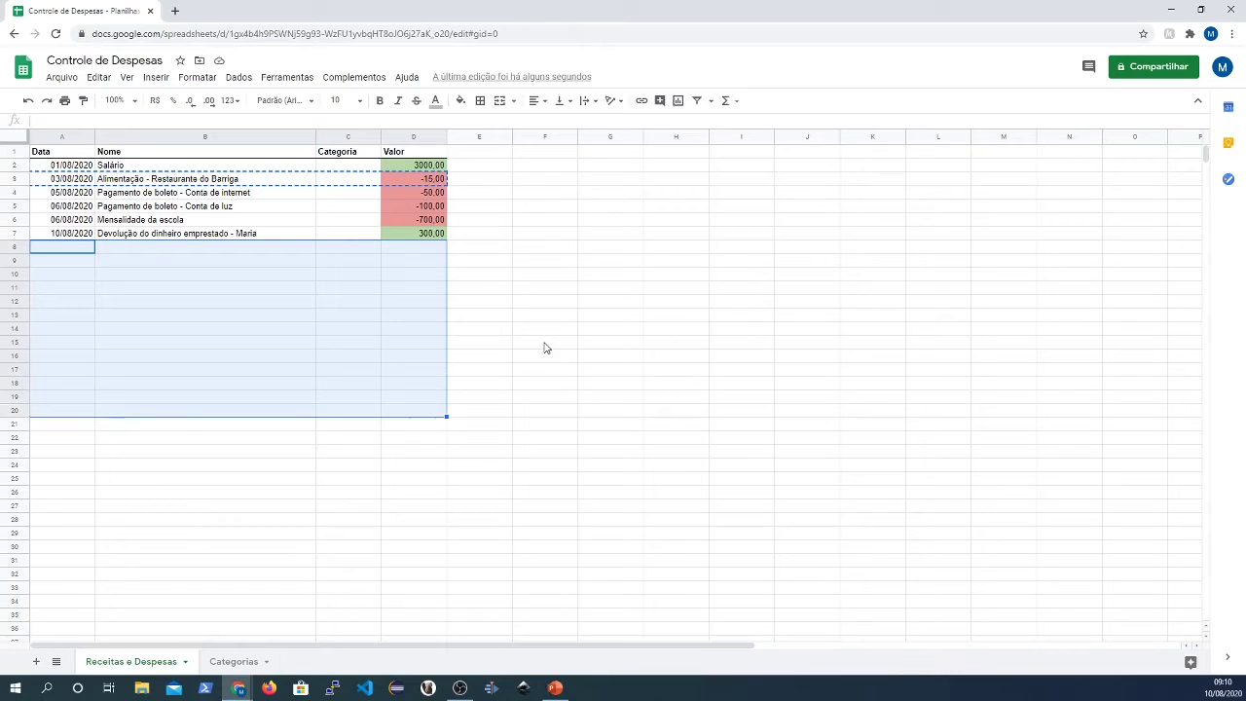
pyautogui.hotkey('ctrl', 'v')
pyautogui.press('Right')
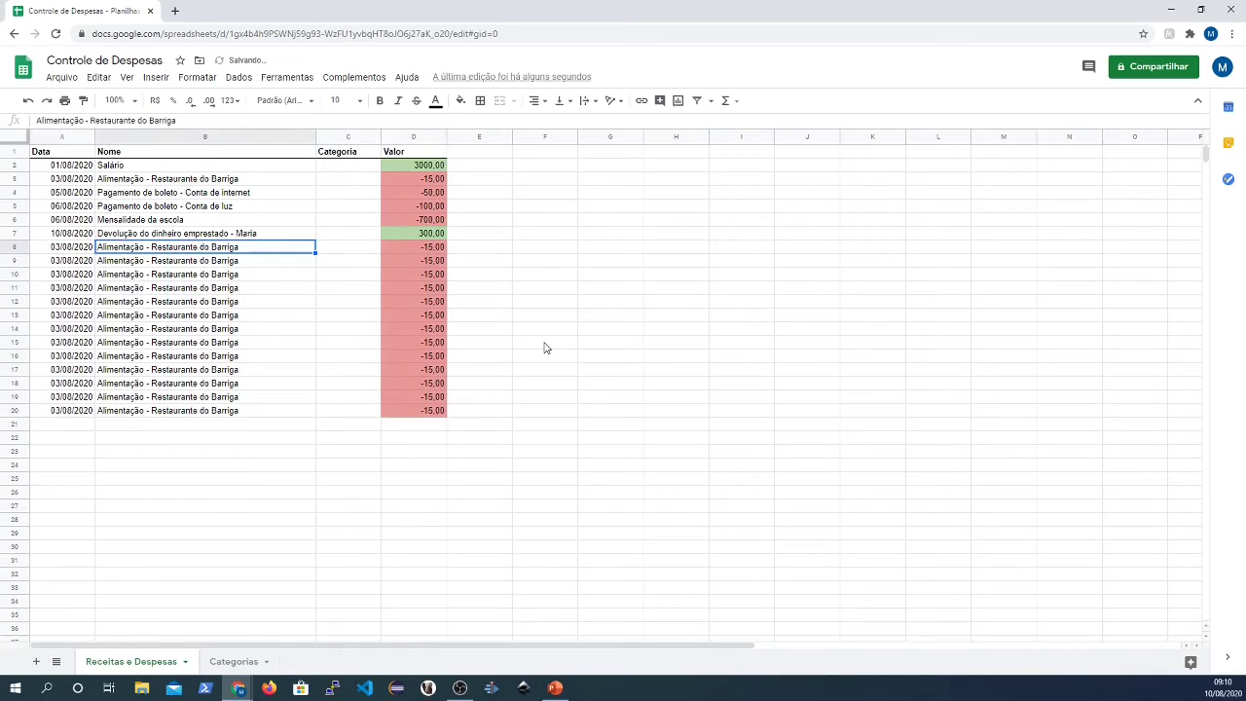
# - Clear the repeated dates in A9:A20 and fill the range with consecutive days continuing from the date in A8
pyautogui.click(54, 260)
pyautogui.moveTo(65, 260); pyautogui.dragTo(76, 414)
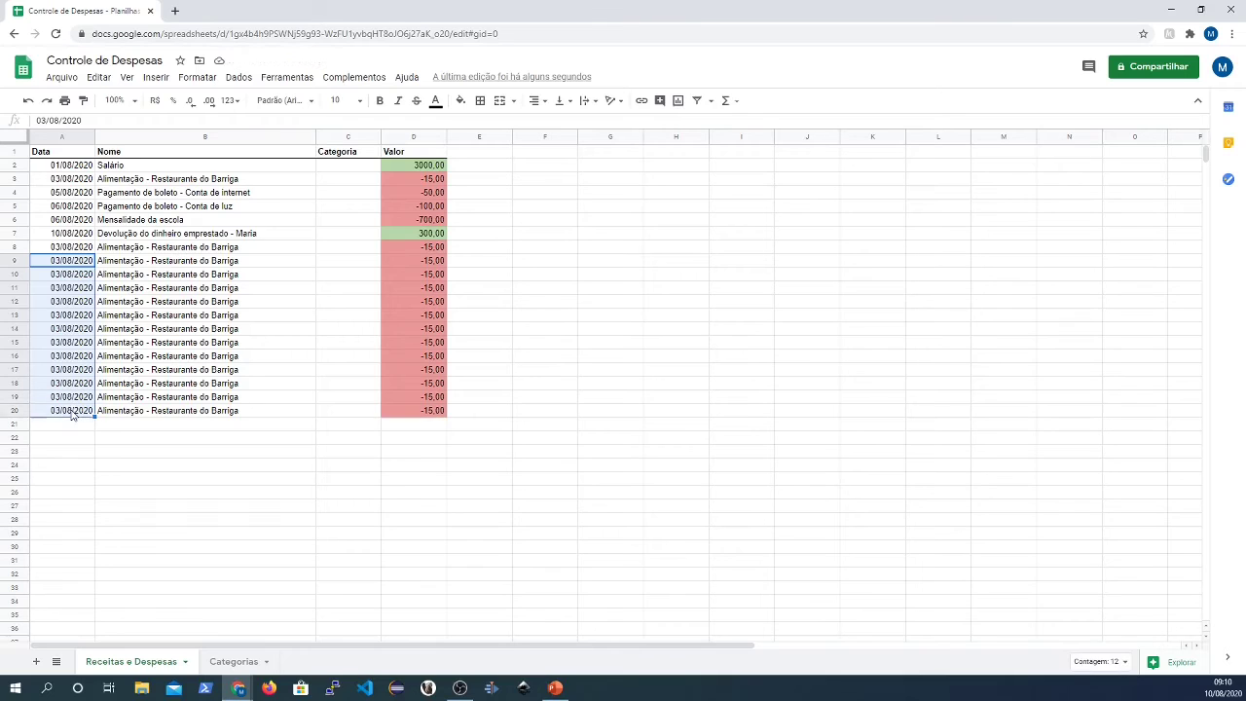
pyautogui.press('Delete')
pyautogui.click(76, 250)
pyautogui.moveTo(95, 253); pyautogui.dragTo(86, 414)
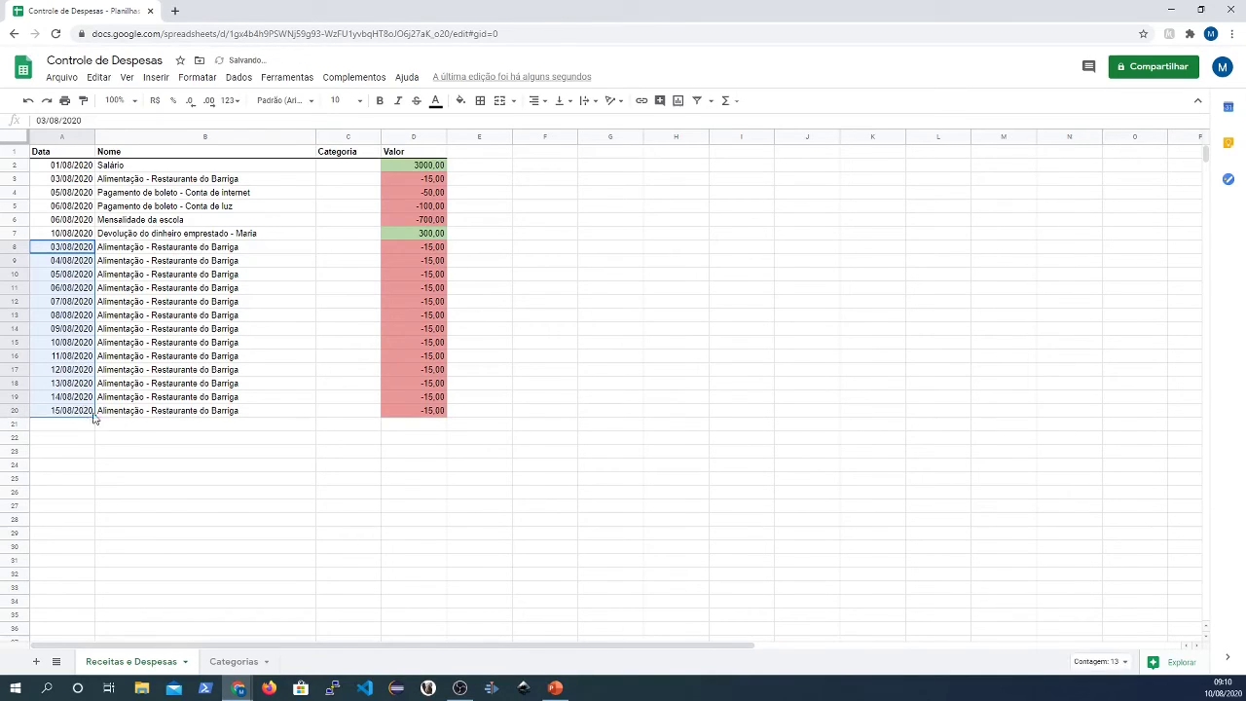
# - Change the date of the row 8 entry to 16/08/2020 using the calendar
pyautogui.click(69, 251)
pyautogui.doubleClick(62, 249)
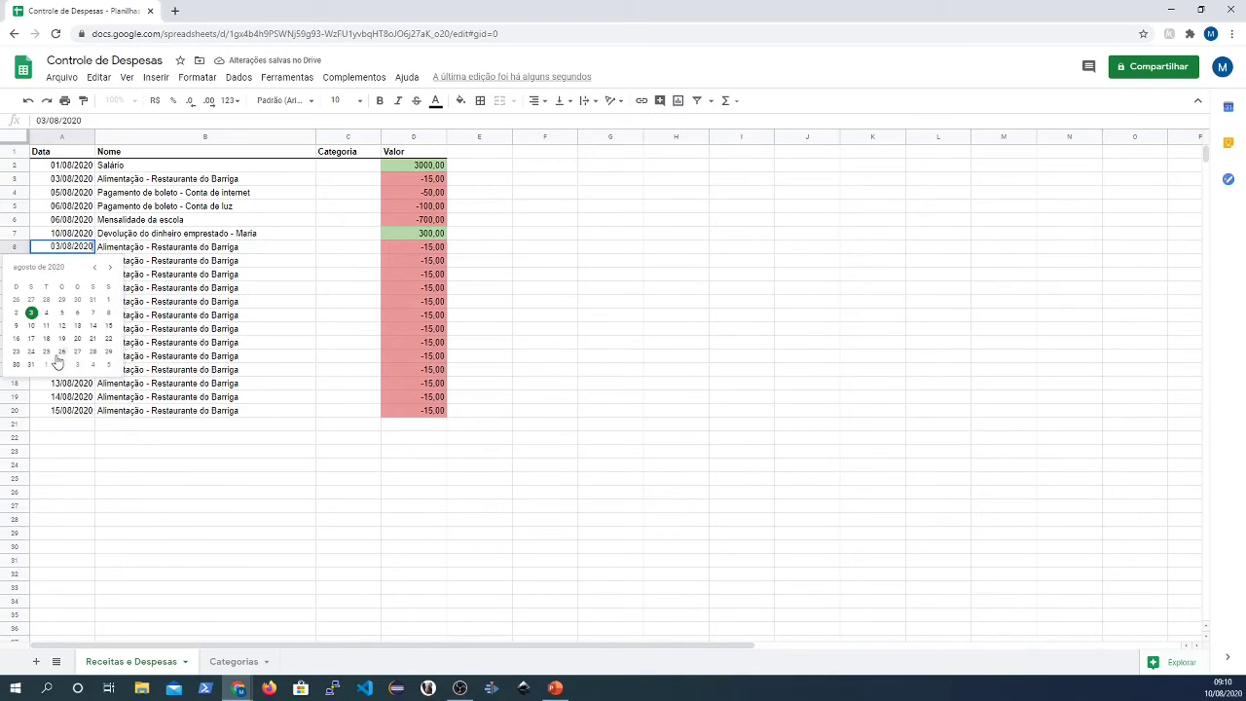
pyautogui.click(17, 338)
pyautogui.click(232, 412)
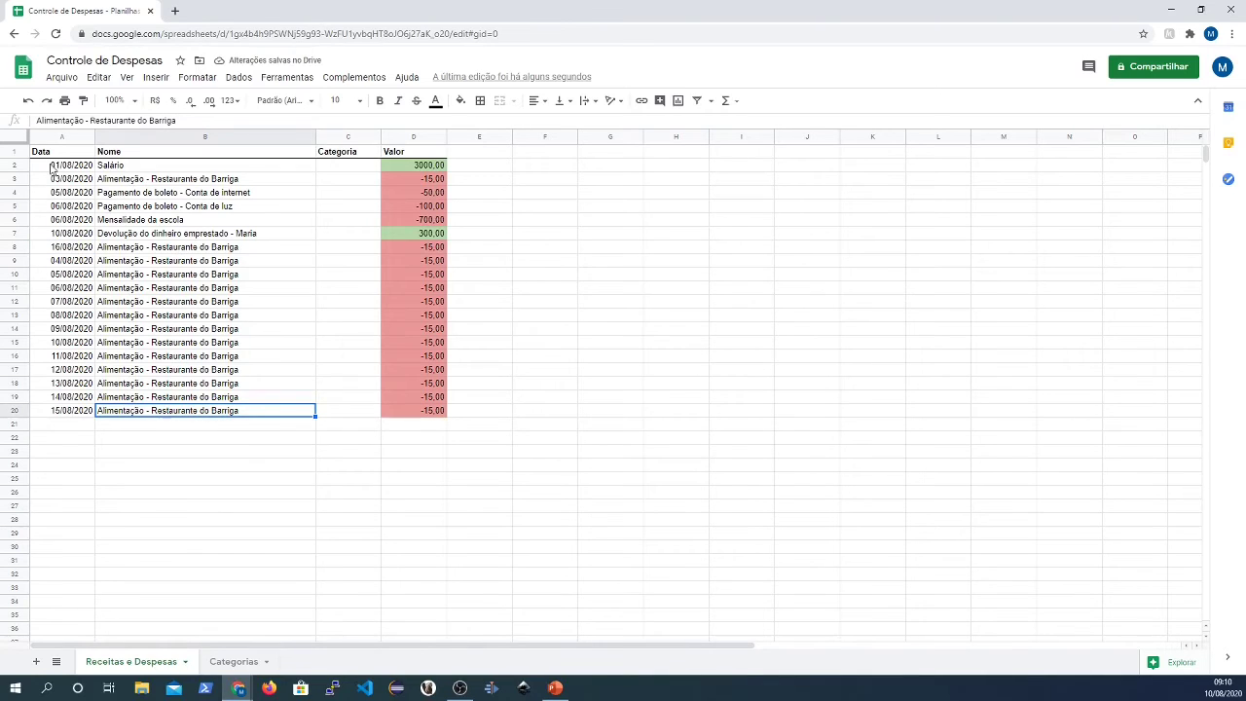
# - Sort the entries in A2:D20 by the Data column in ascending order
pyautogui.moveTo(58, 167); pyautogui.dragTo(412, 411)
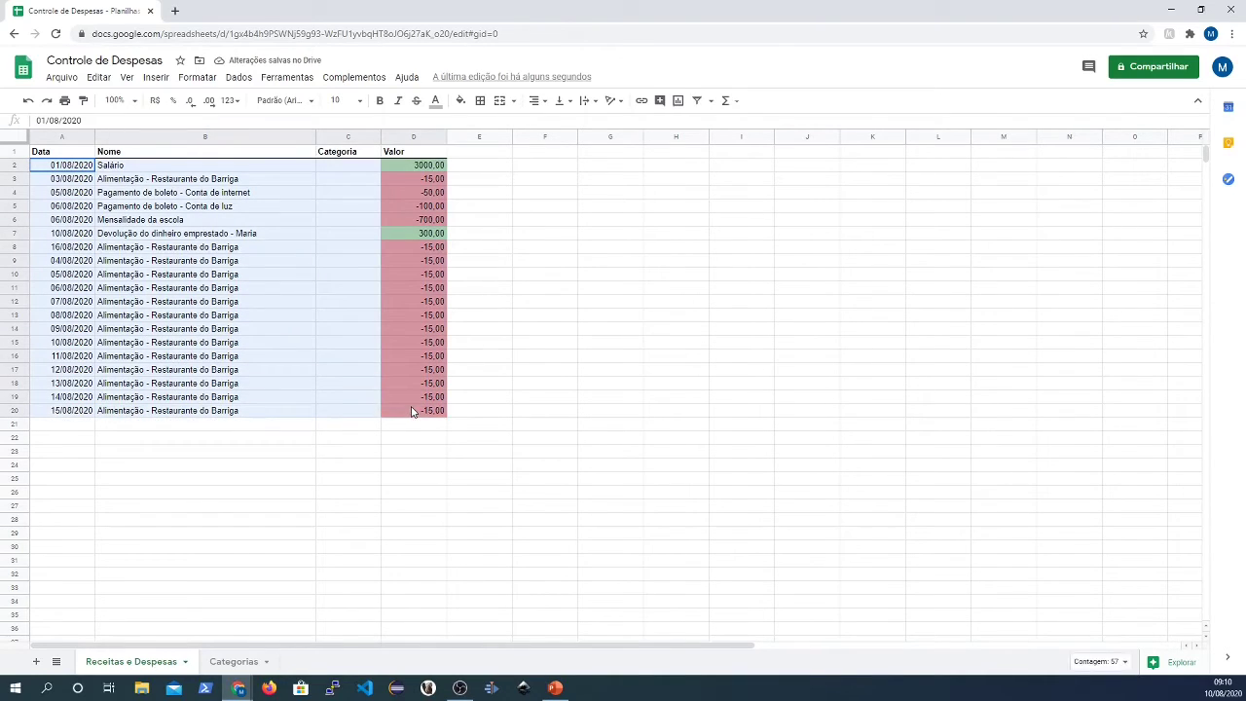
pyautogui.click(236, 78)
pyautogui.click(317, 153)
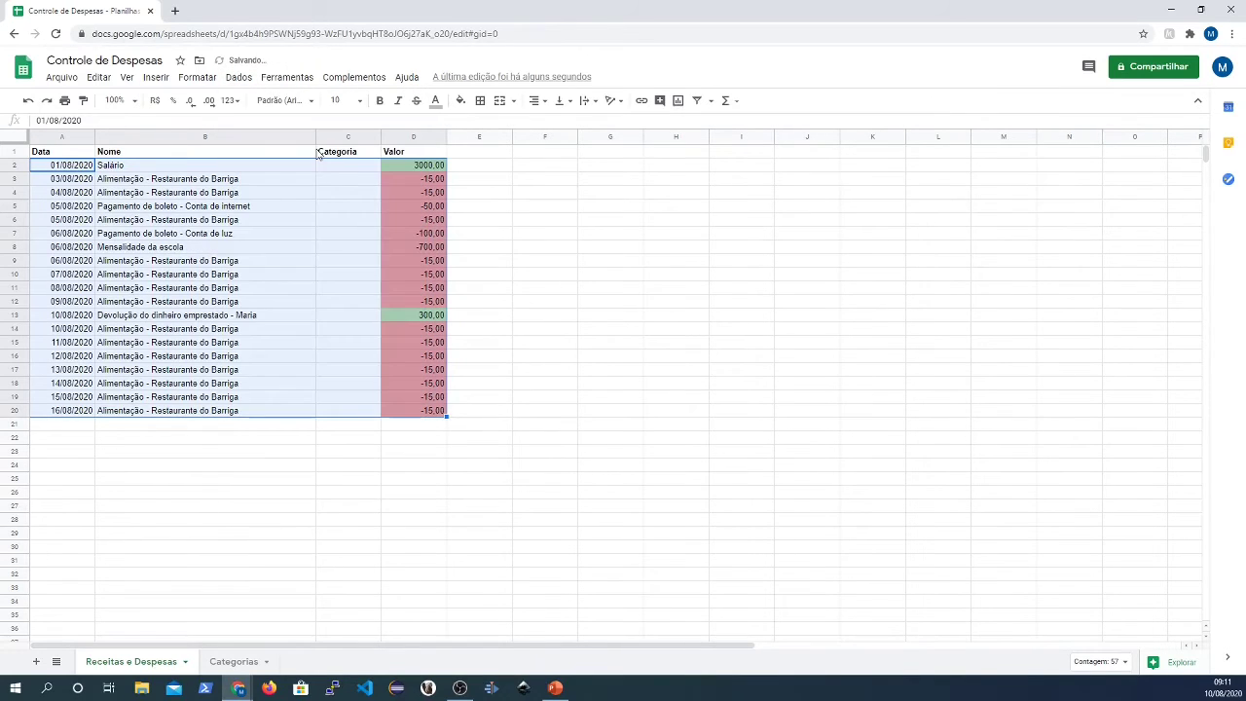
pyautogui.click(254, 320)
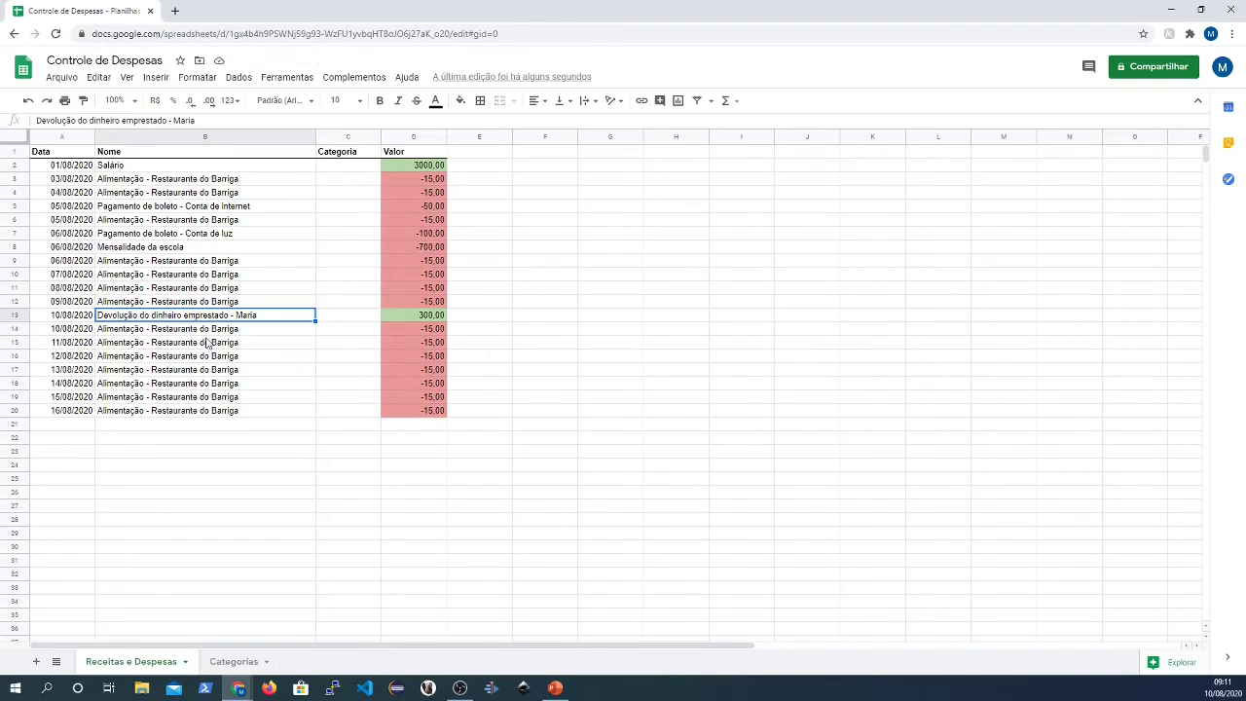
pyautogui.click(464, 318)
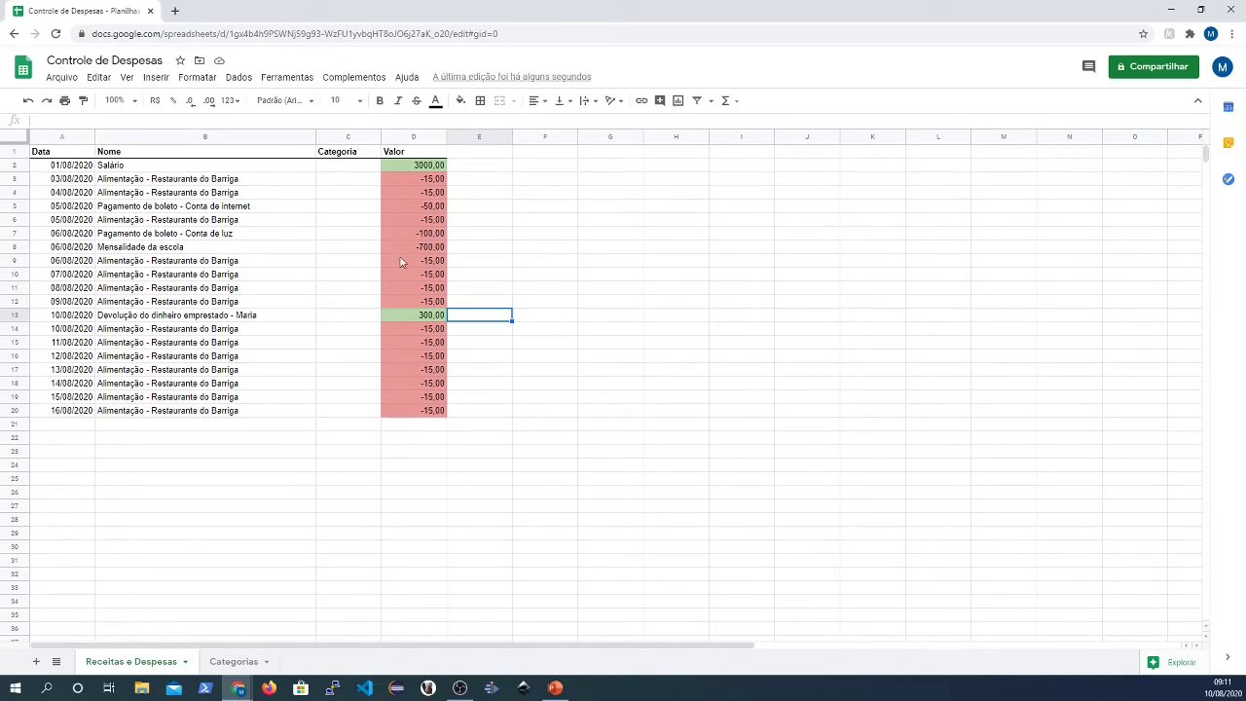
# - Add the comment Faltam ainda 5 prestações de 300 to the Valor cell D13 and check it on the cell
pyautogui.click(426, 318)
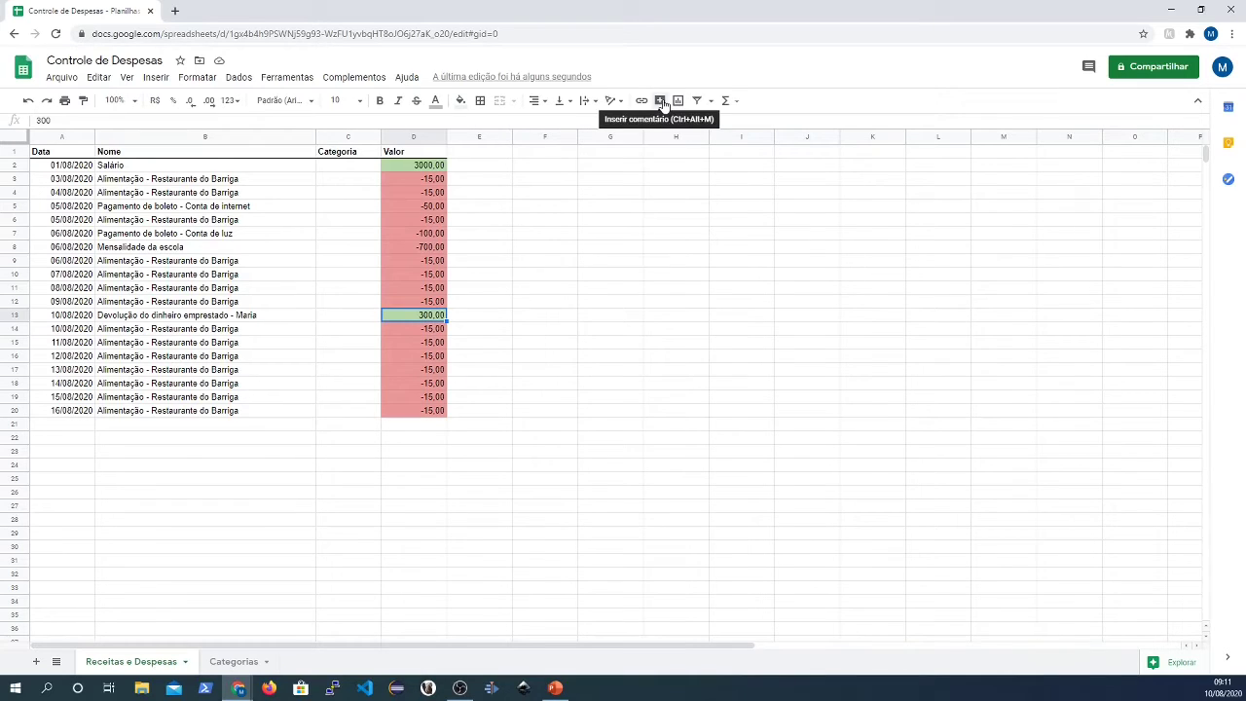
pyautogui.click(661, 101)
pyautogui.write('F')
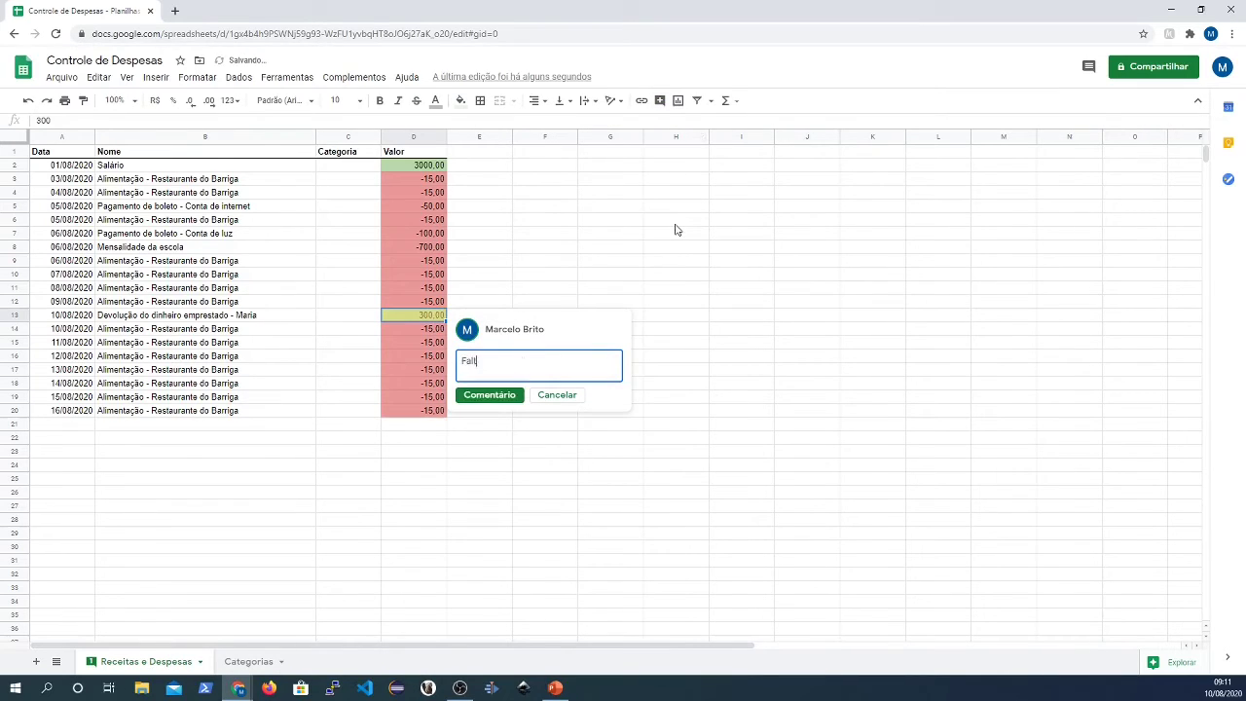
pyautogui.write('altam ainda 5 prestações de 300')
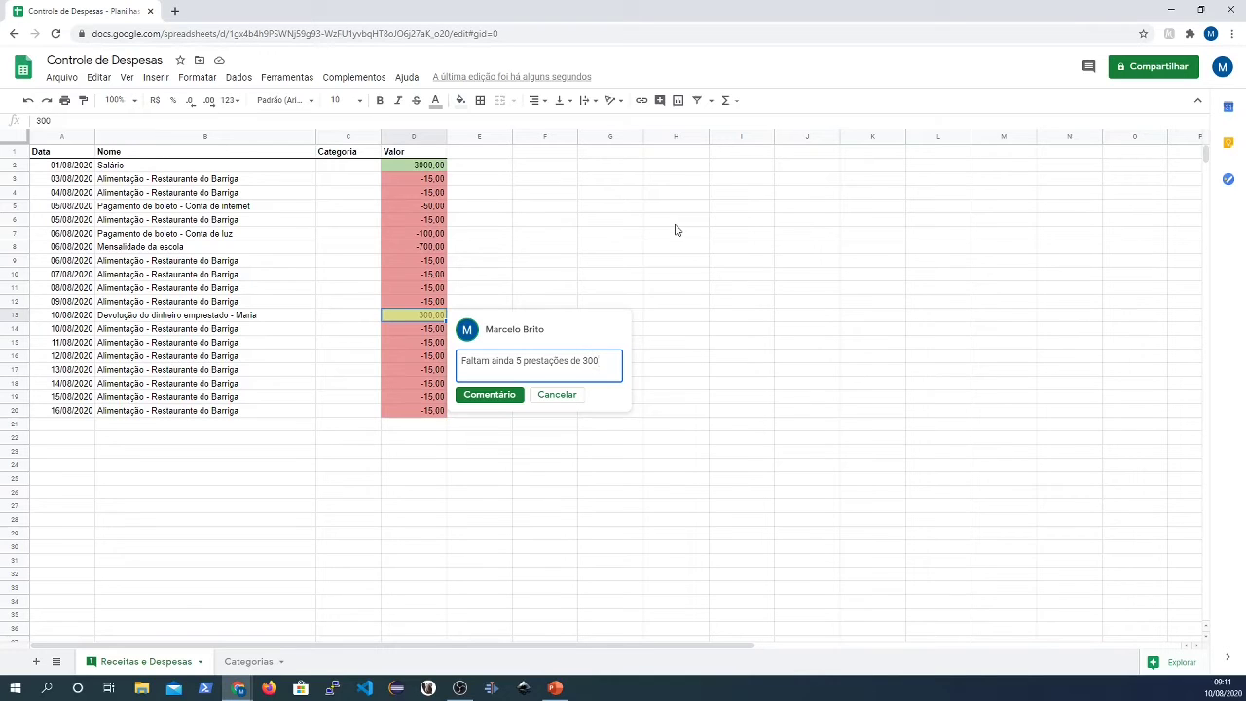
pyautogui.click(498, 394)
pyautogui.click(543, 412)
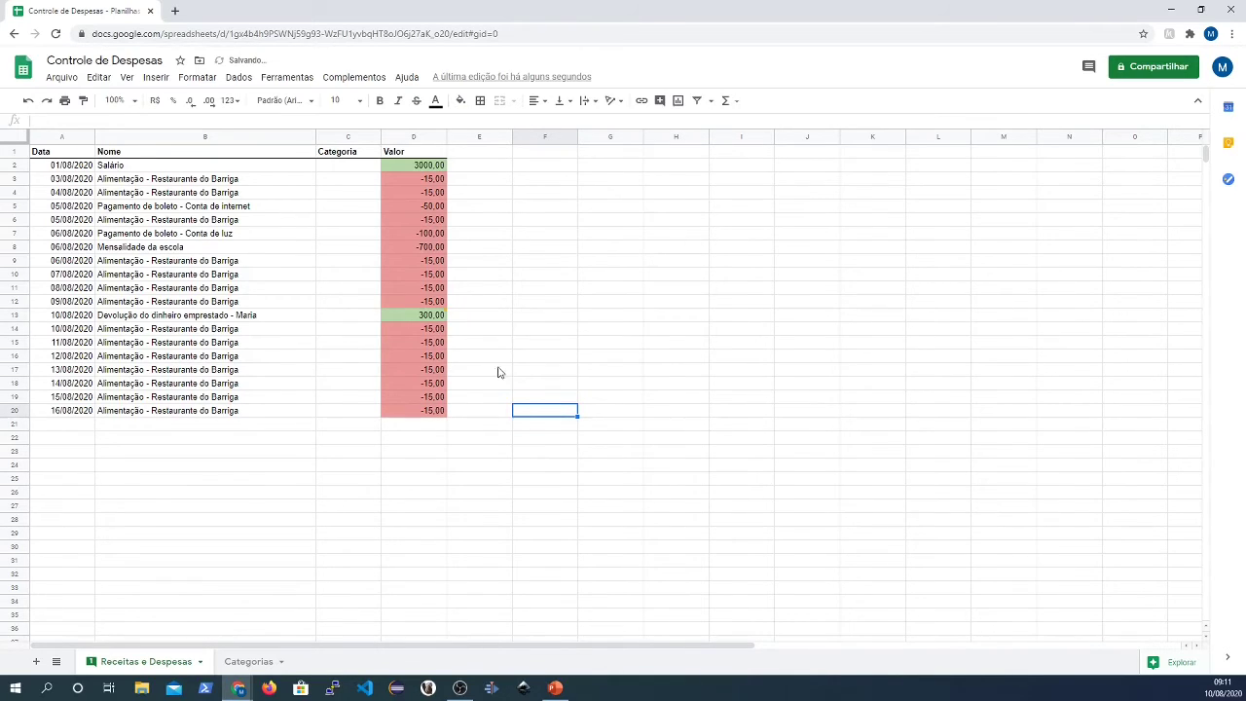
pyautogui.moveTo(434, 319)
# - Enter the label Saldo in cell F2 and make it bold
pyautogui.click(567, 157)
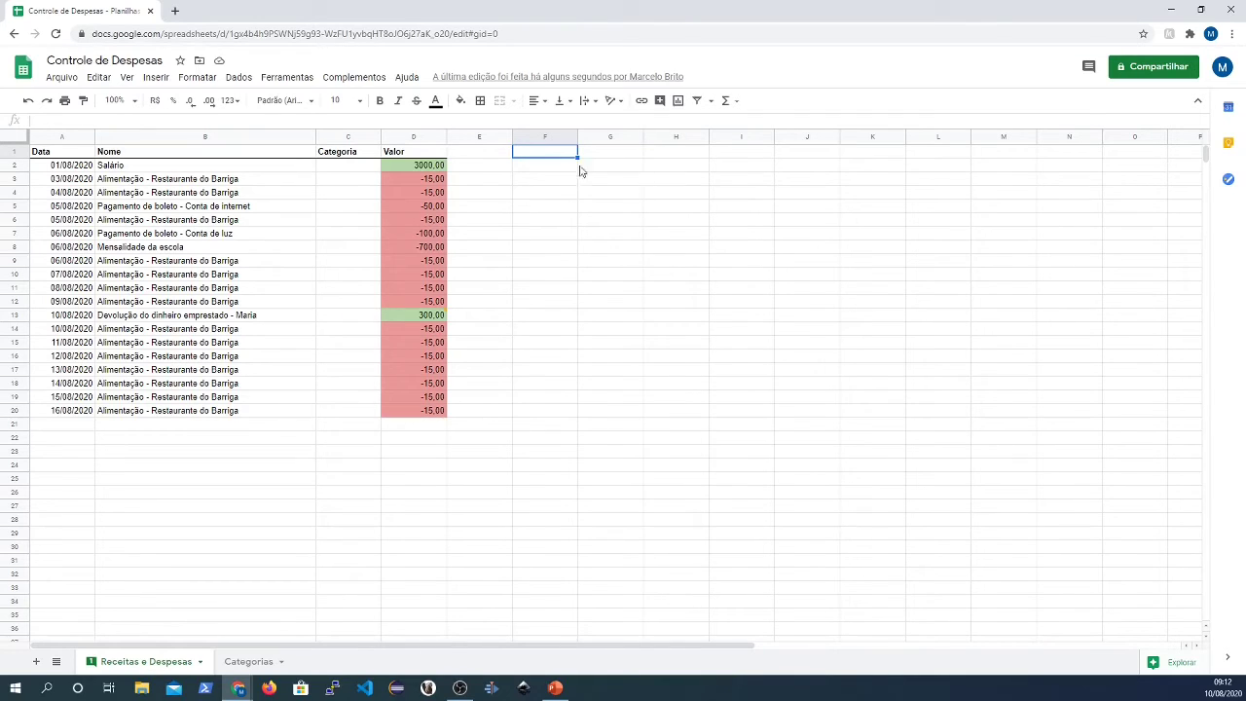
pyautogui.click(562, 168)
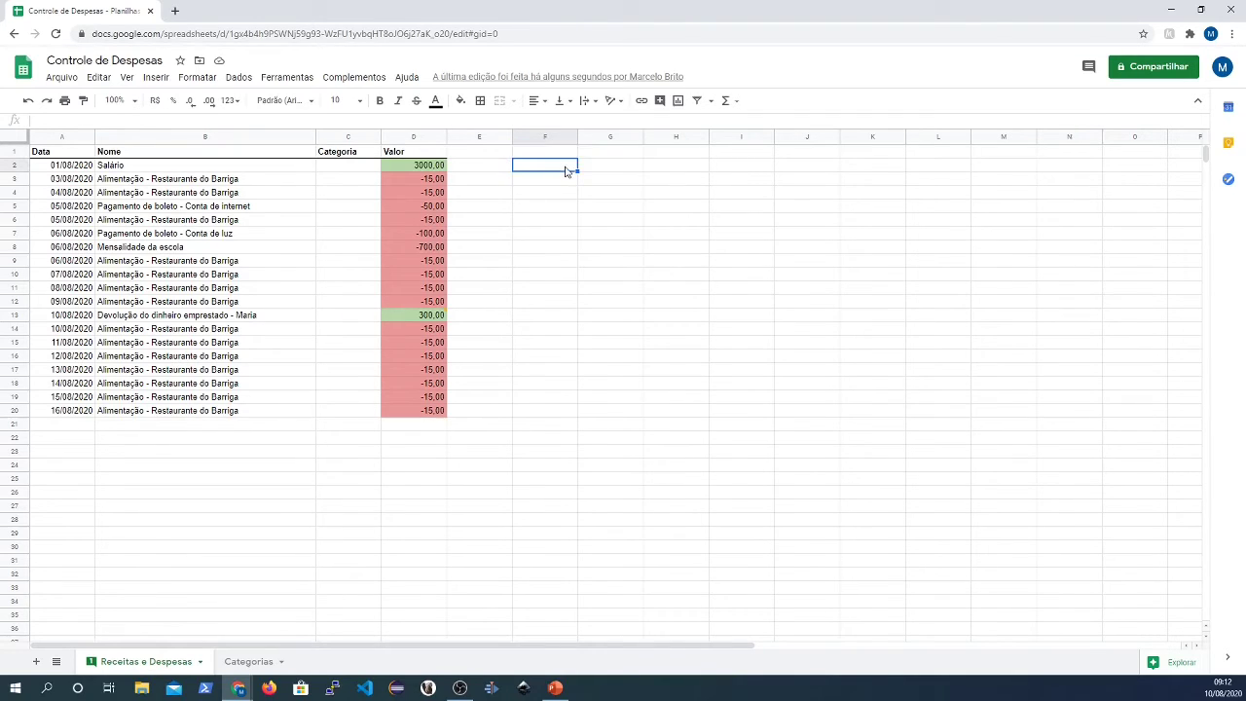
pyautogui.write('Saldo')
pyautogui.press('Return')
pyautogui.click(564, 166)
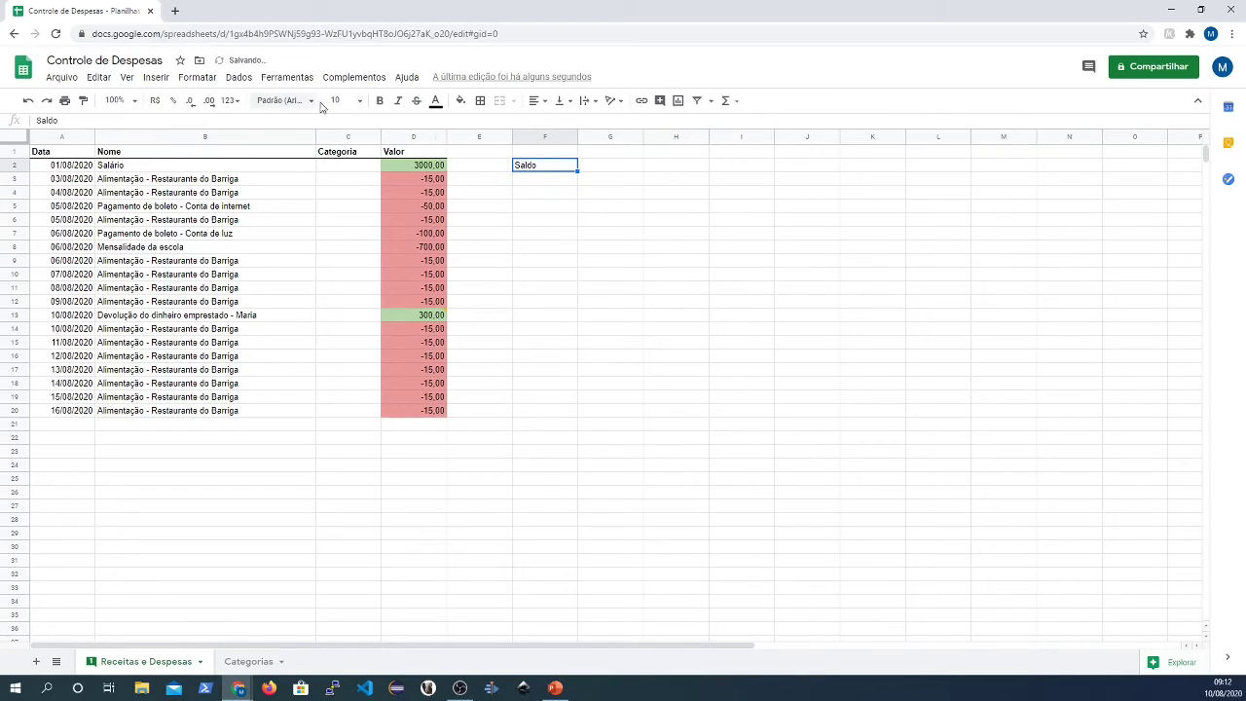
pyautogui.click(380, 100)
# - Calculate the balance in G2 with =SOMA(D:D) over the whole Valor column and check the formula
pyautogui.click(605, 165)
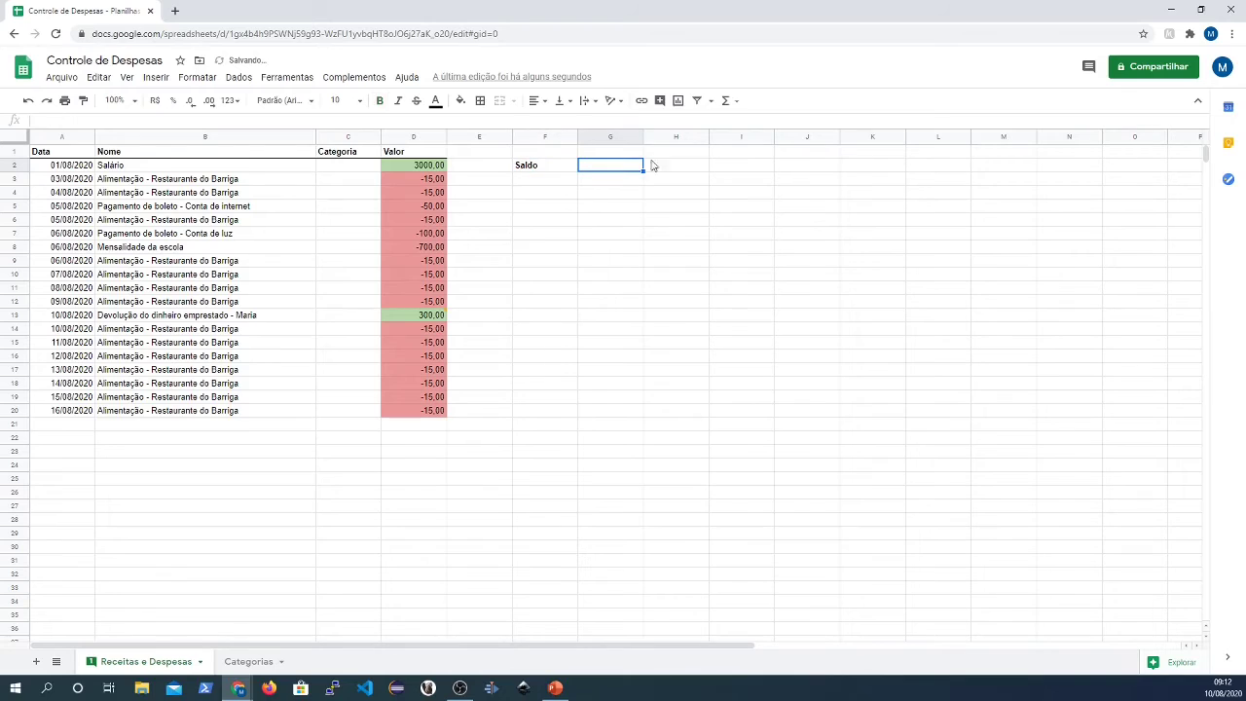
pyautogui.click(734, 101)
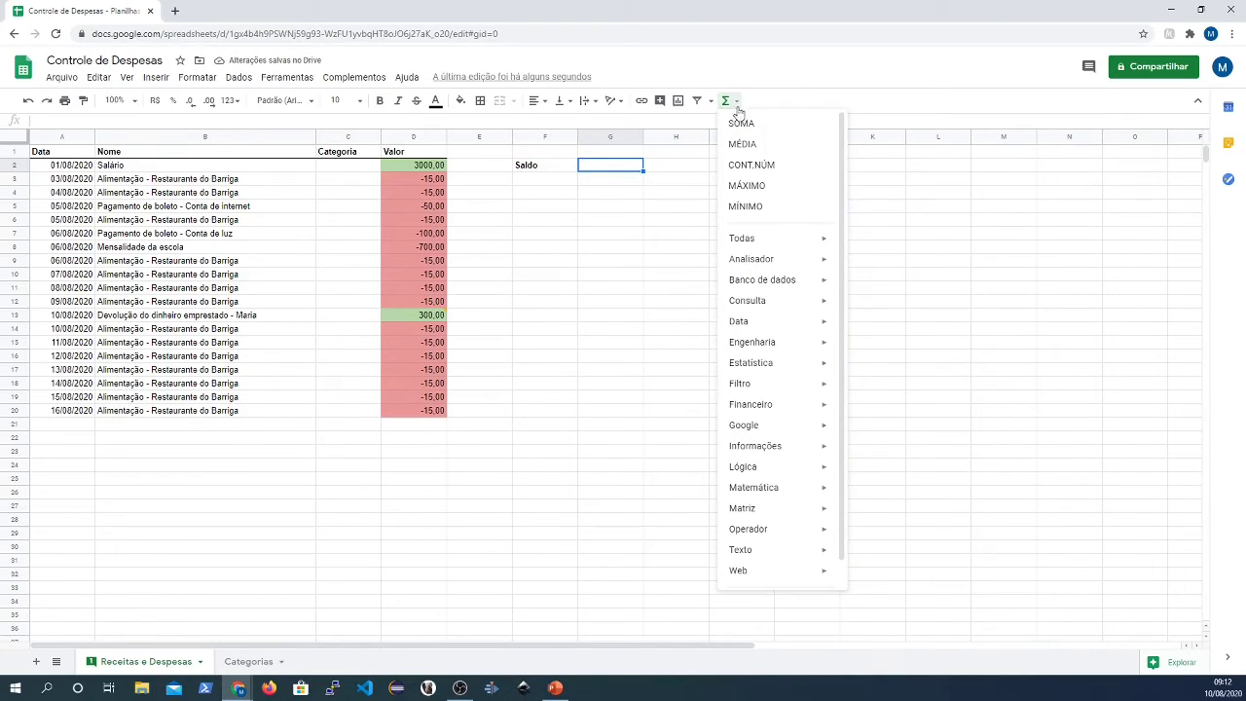
pyautogui.click(739, 122)
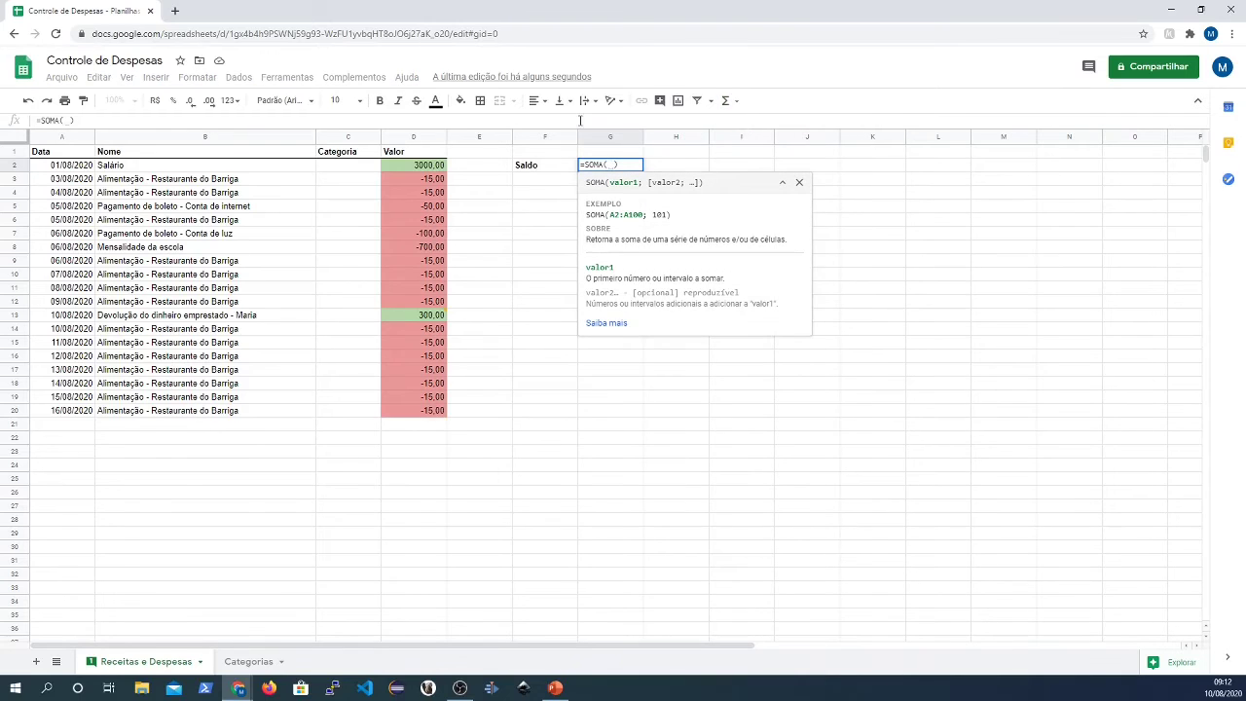
pyautogui.click(416, 139)
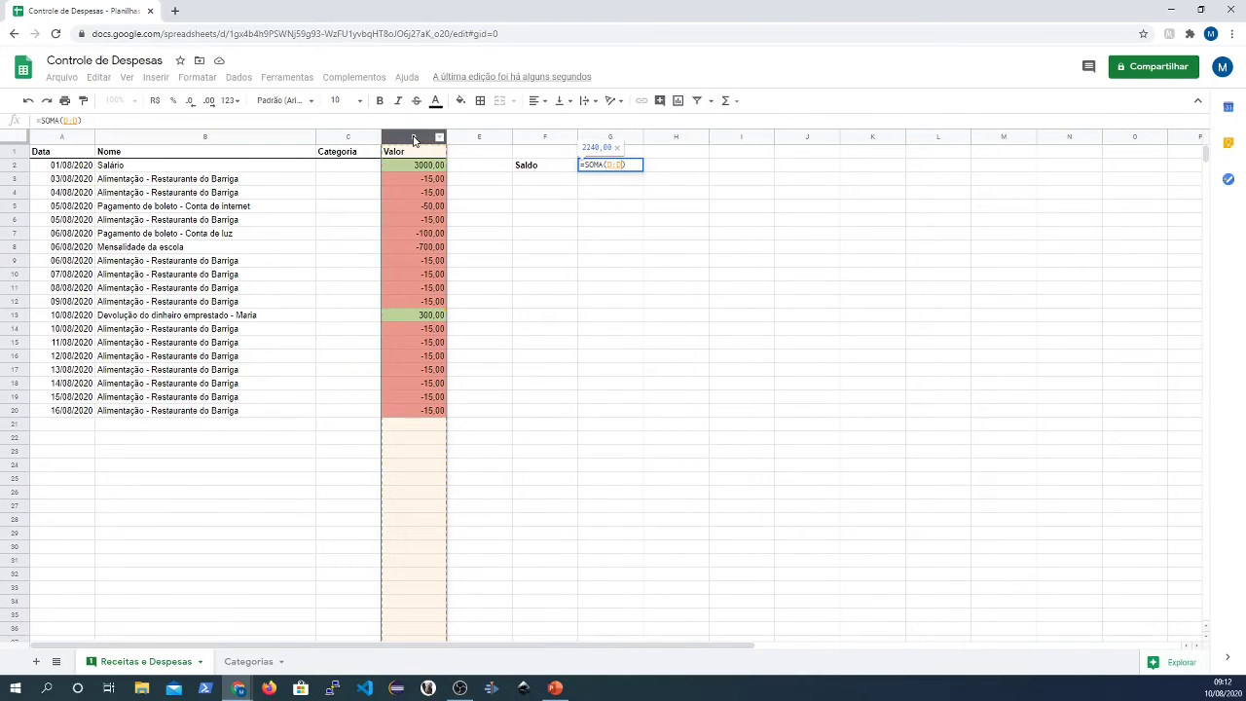
pyautogui.press('Return')
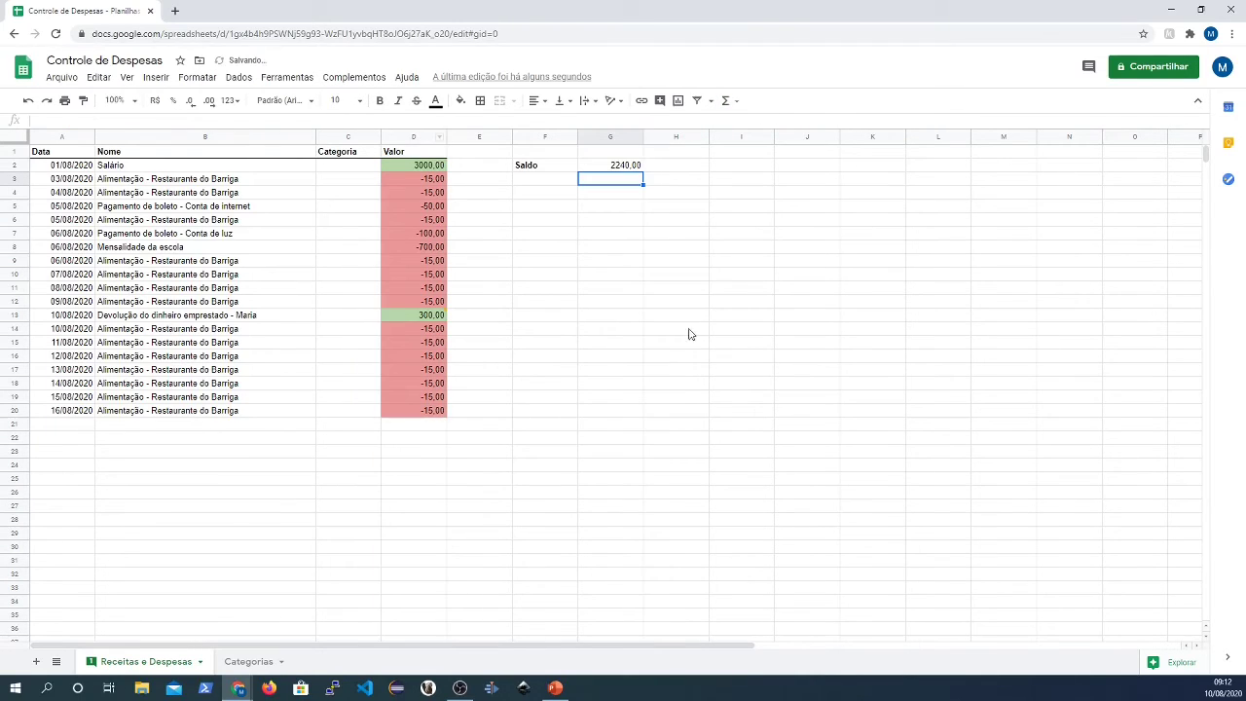
pyautogui.click(623, 167)
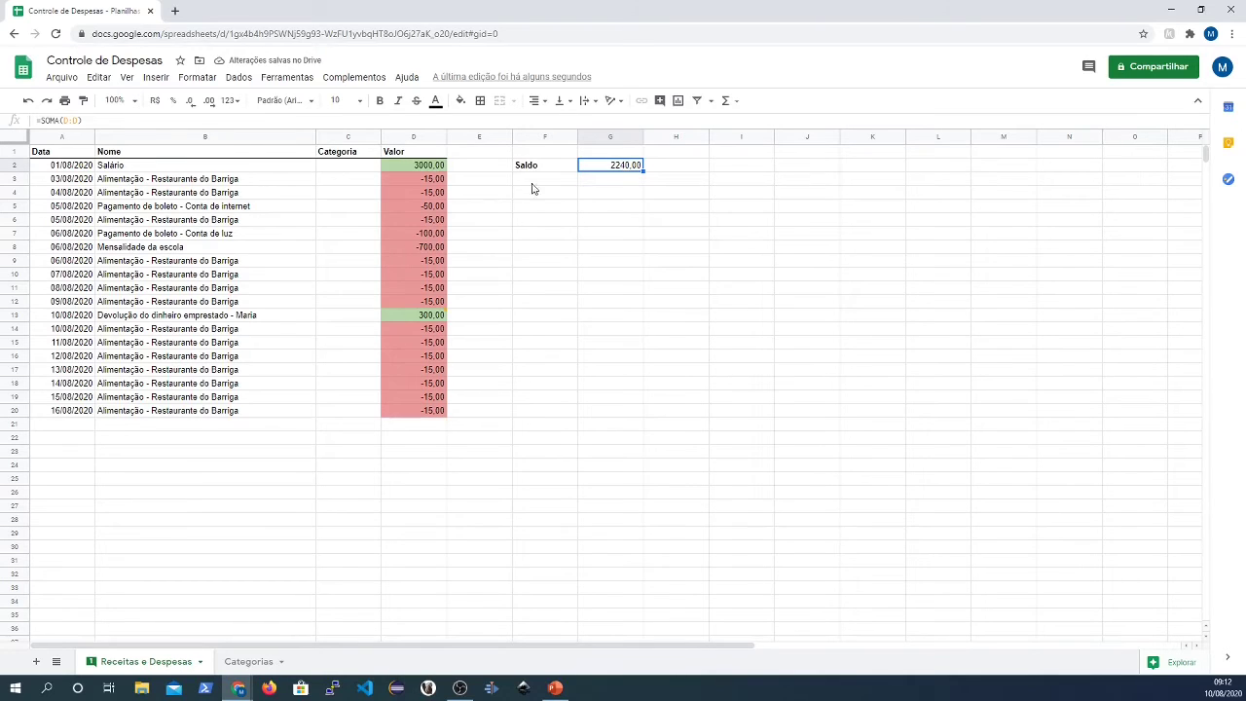
pyautogui.click(432, 182)
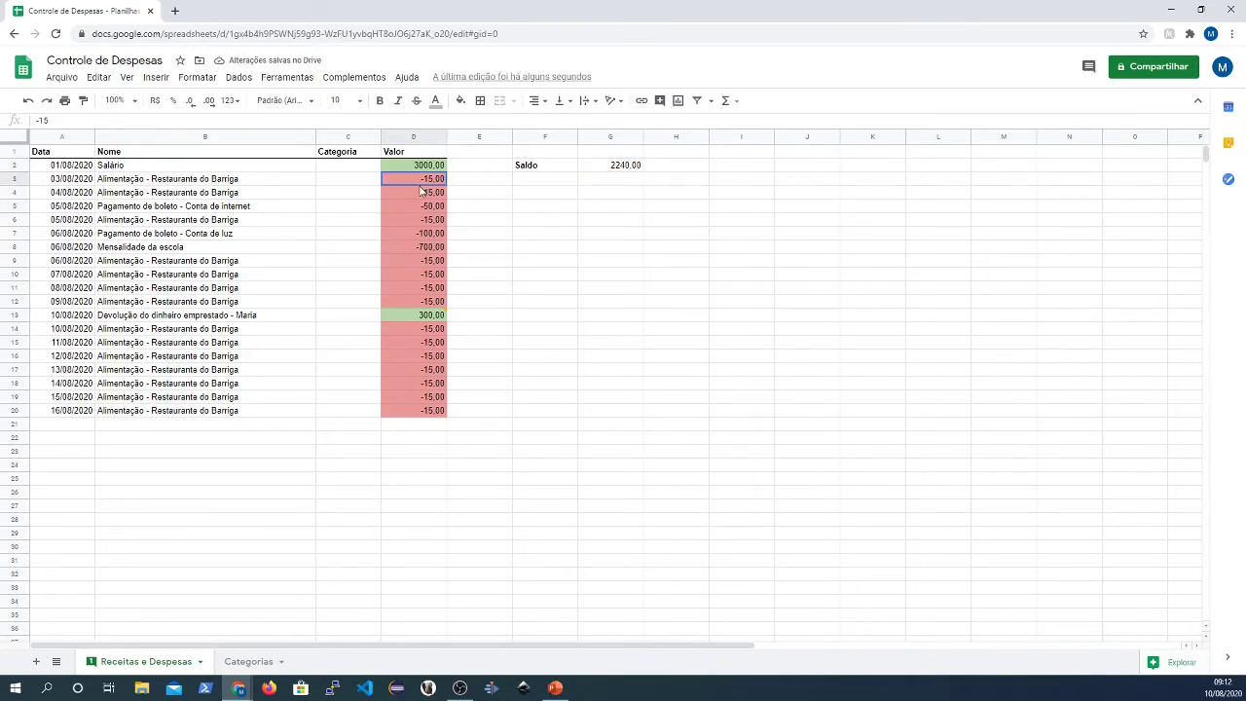
# - Copy the conditional colour formatting of the Valor cell D3 onto the Saldo value in G2
pyautogui.click(83, 100)
pyautogui.click(621, 166)
pyautogui.click(611, 235)
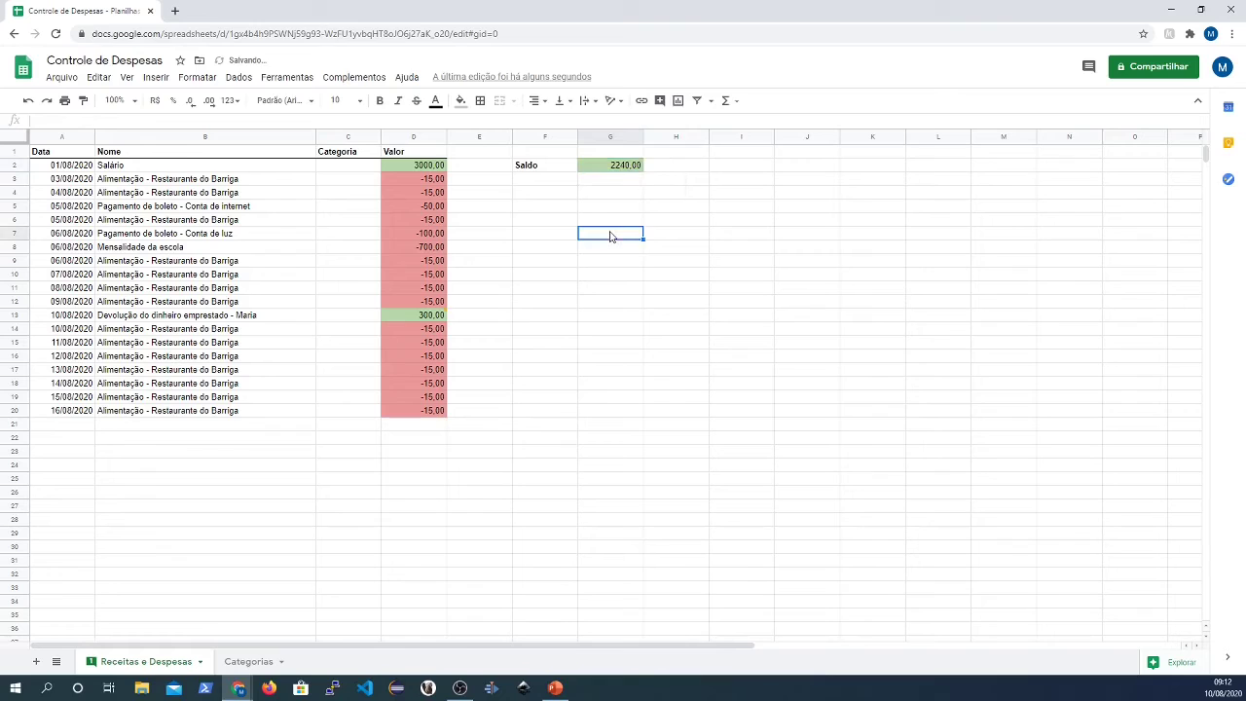
# - Test the Saldo colouring by entering -3000 in the Valor cell D20, and undo the entry
pyautogui.click(433, 412)
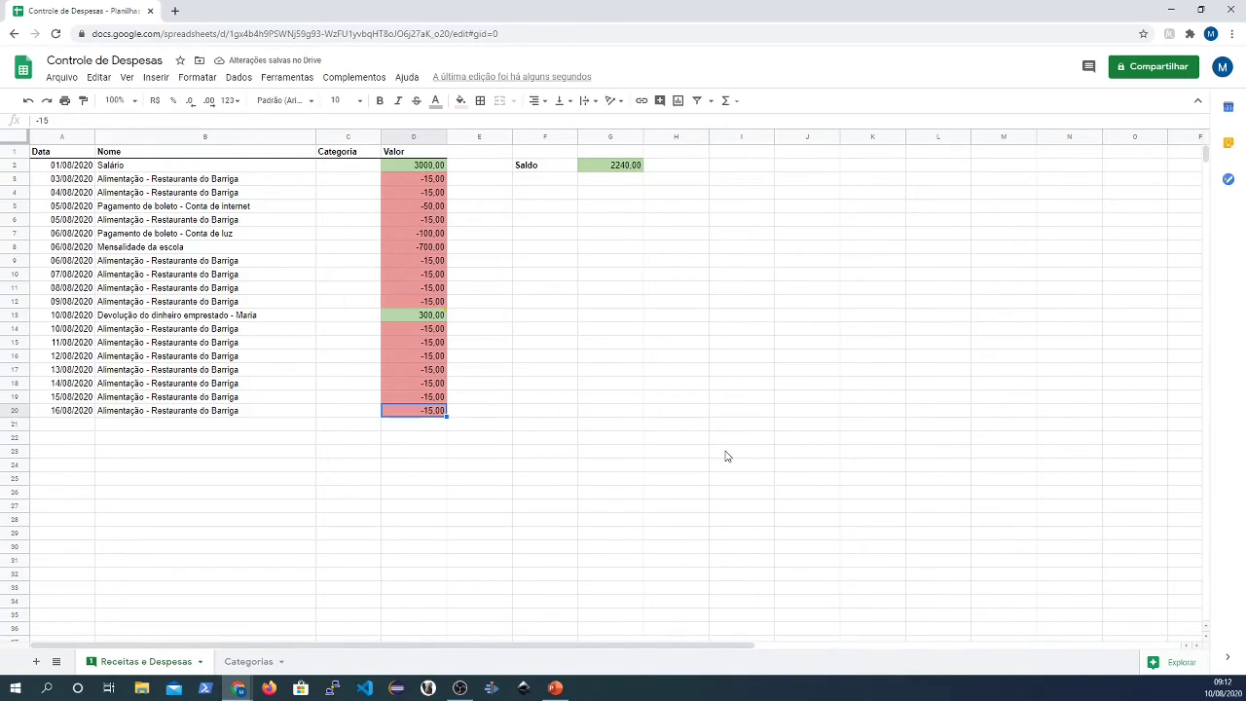
pyautogui.write('-')
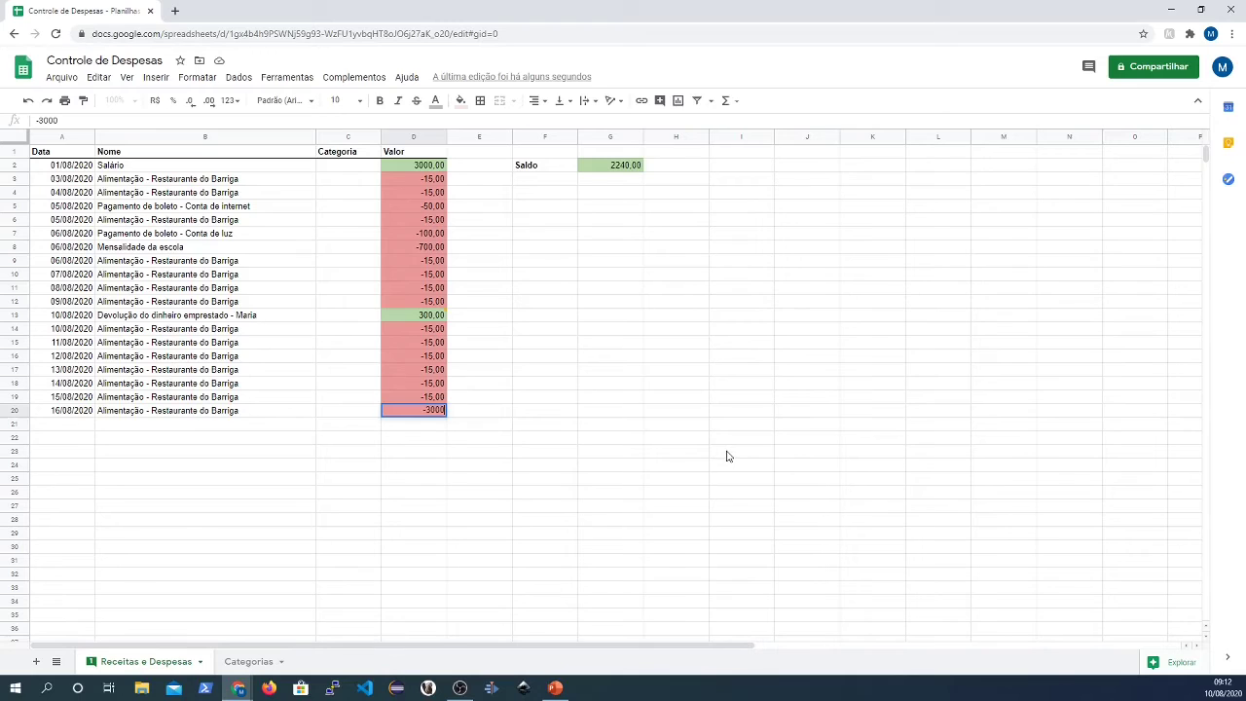
pyautogui.write('3000')
pyautogui.press('Return')
pyautogui.hotkey('ctrl', 'z')
pyautogui.click(198, 78)
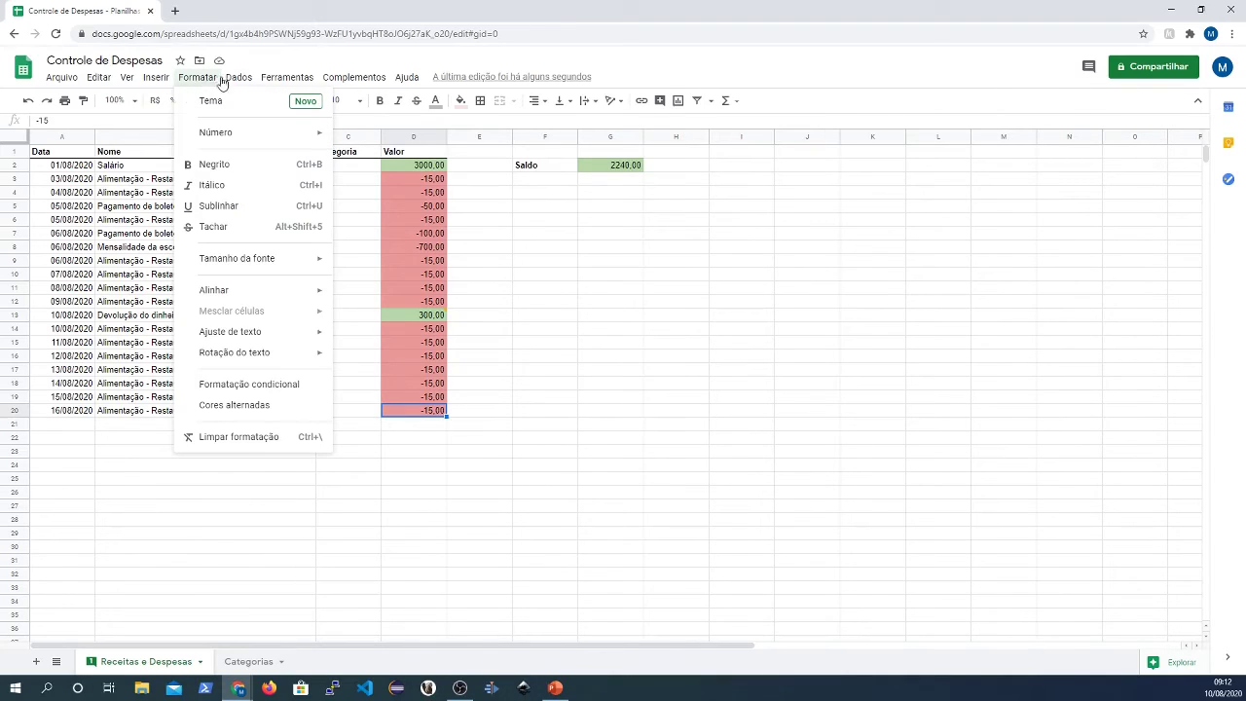
pyautogui.moveTo(231, 84)
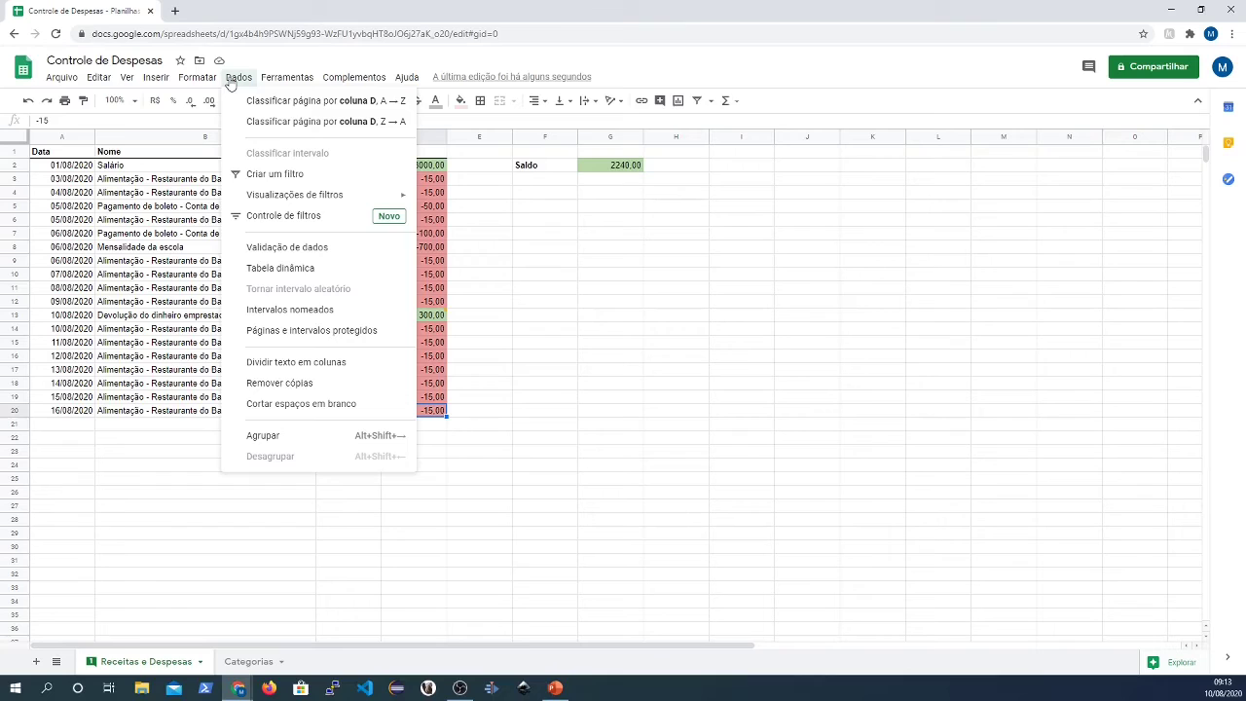
pyautogui.click(575, 260)
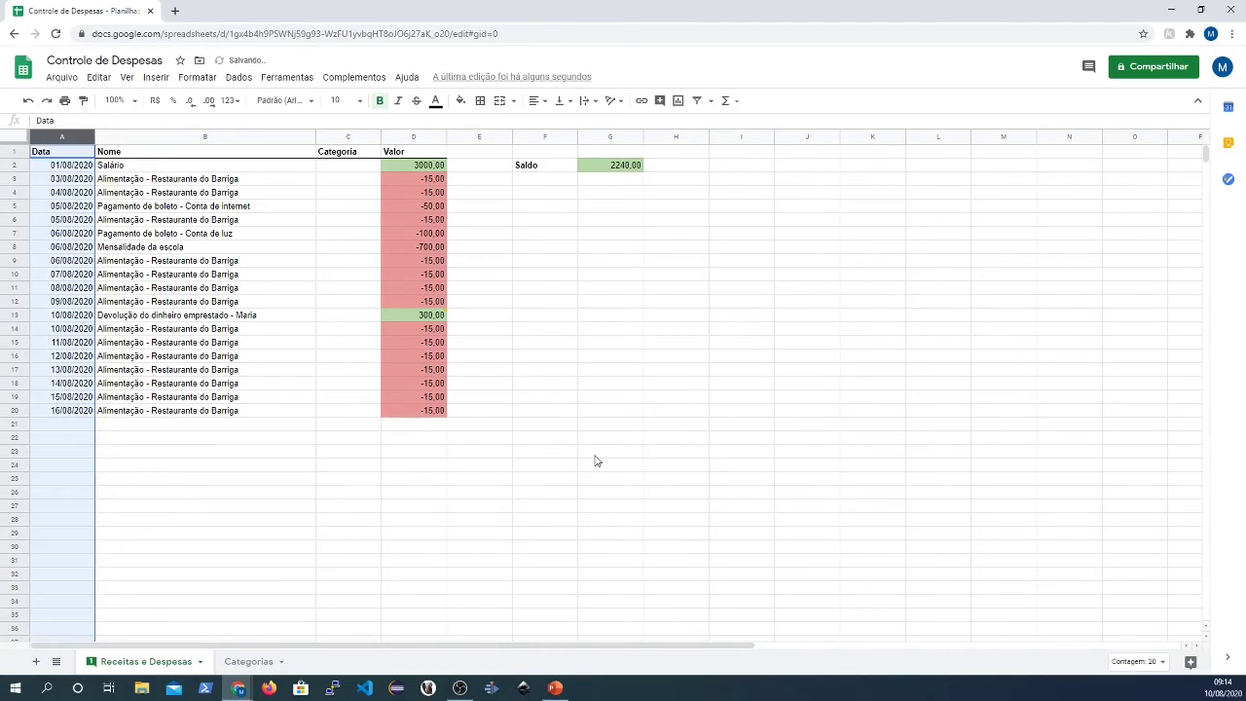
pyautogui.click(600, 373)
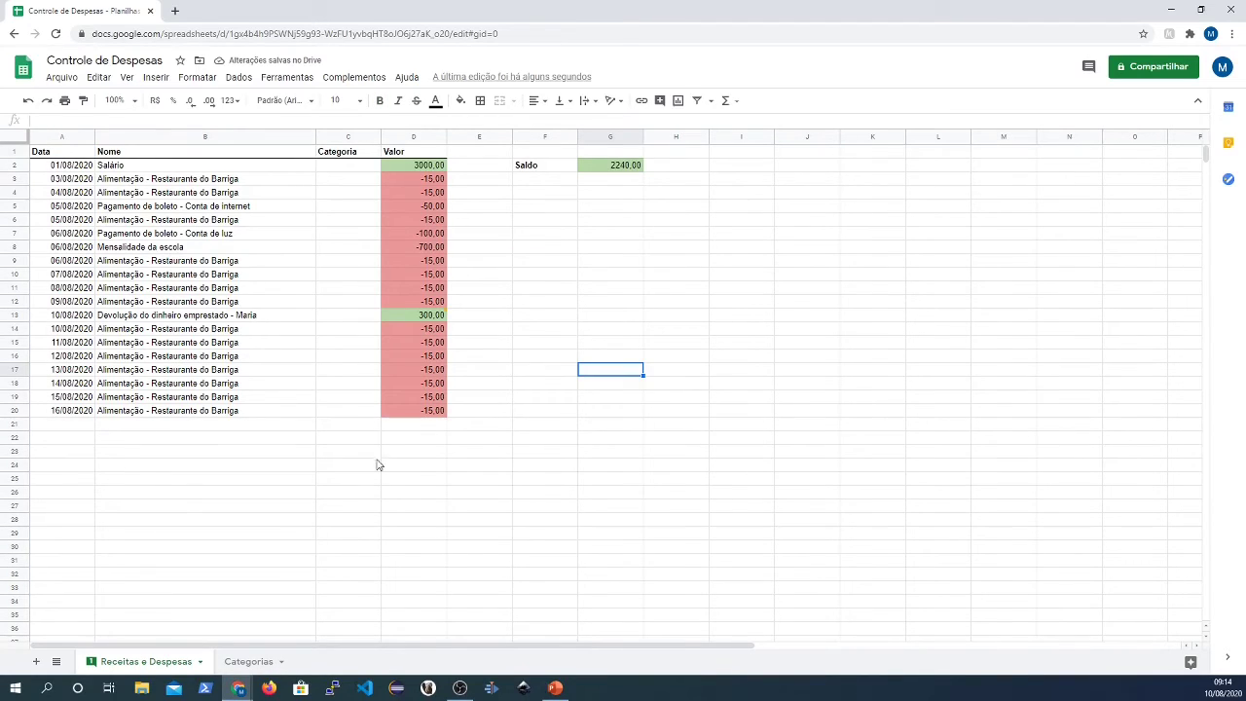
# - Insert one empty column between the Categoria and Valor columns
pyautogui.click(352, 171)
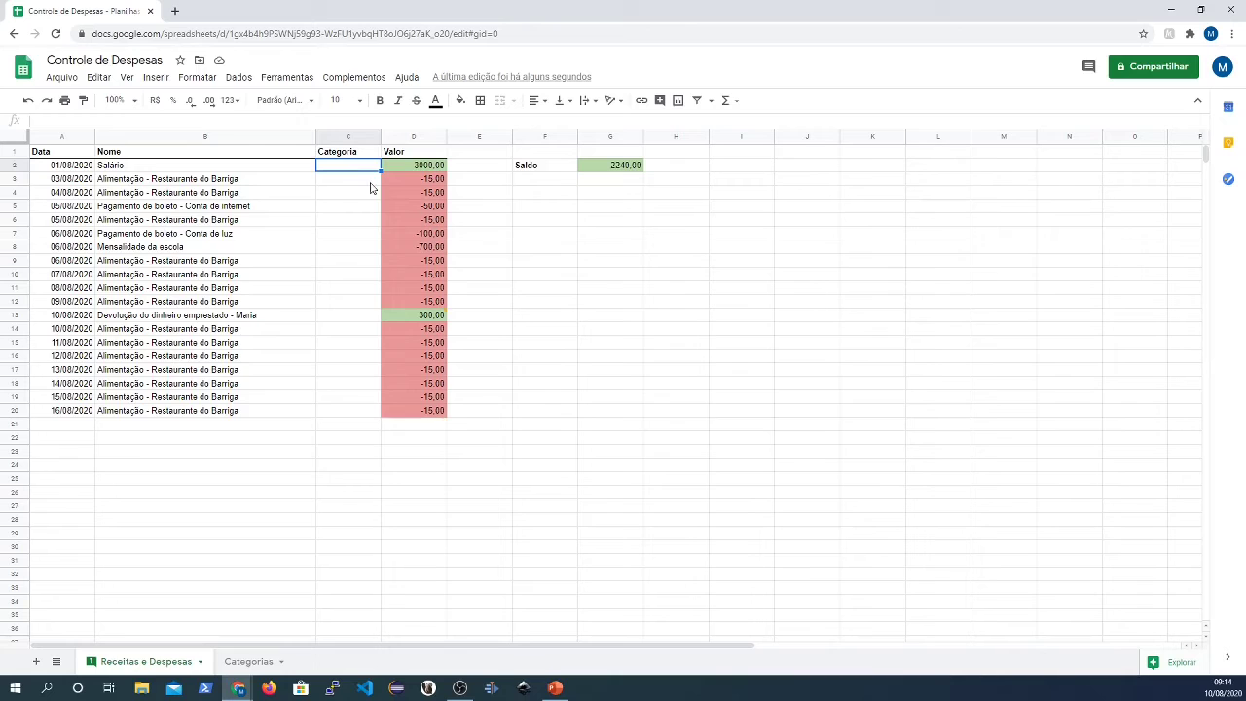
pyautogui.click(399, 136)
pyautogui.rightClick(399, 136)
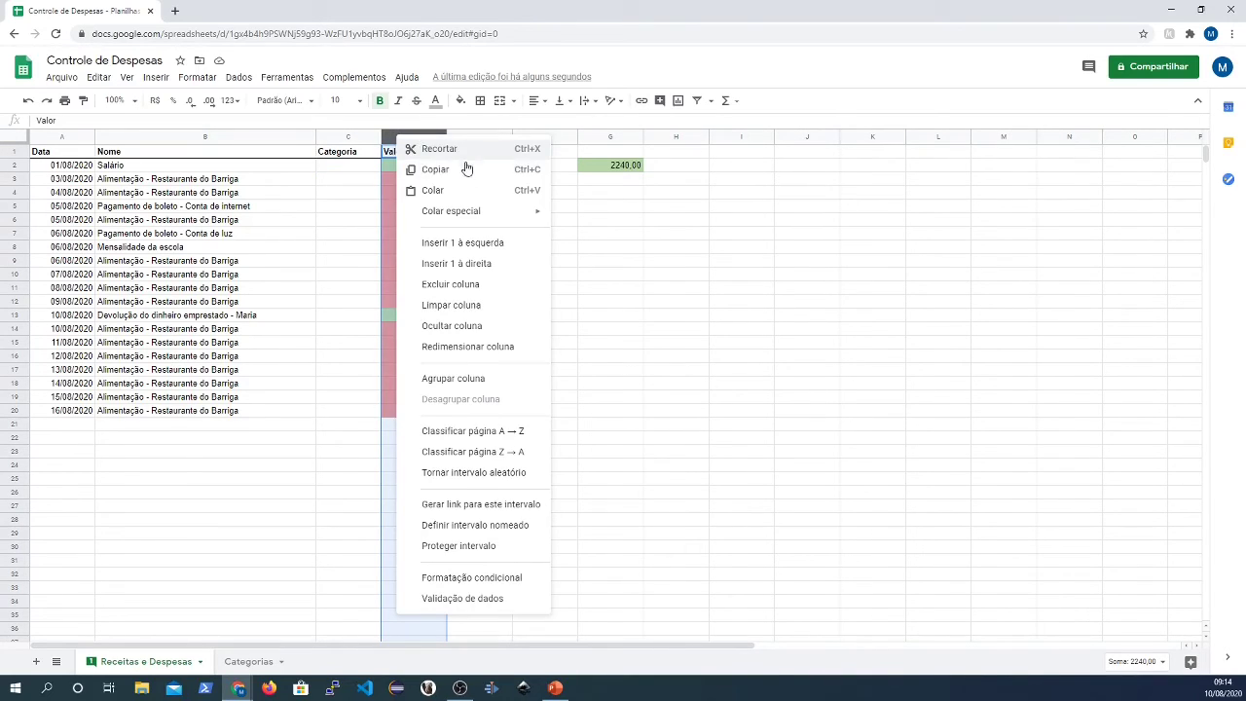
pyautogui.click(477, 244)
# - Rename the header in C1 as ID Cat and fit the column's width to its content
pyautogui.click(357, 156)
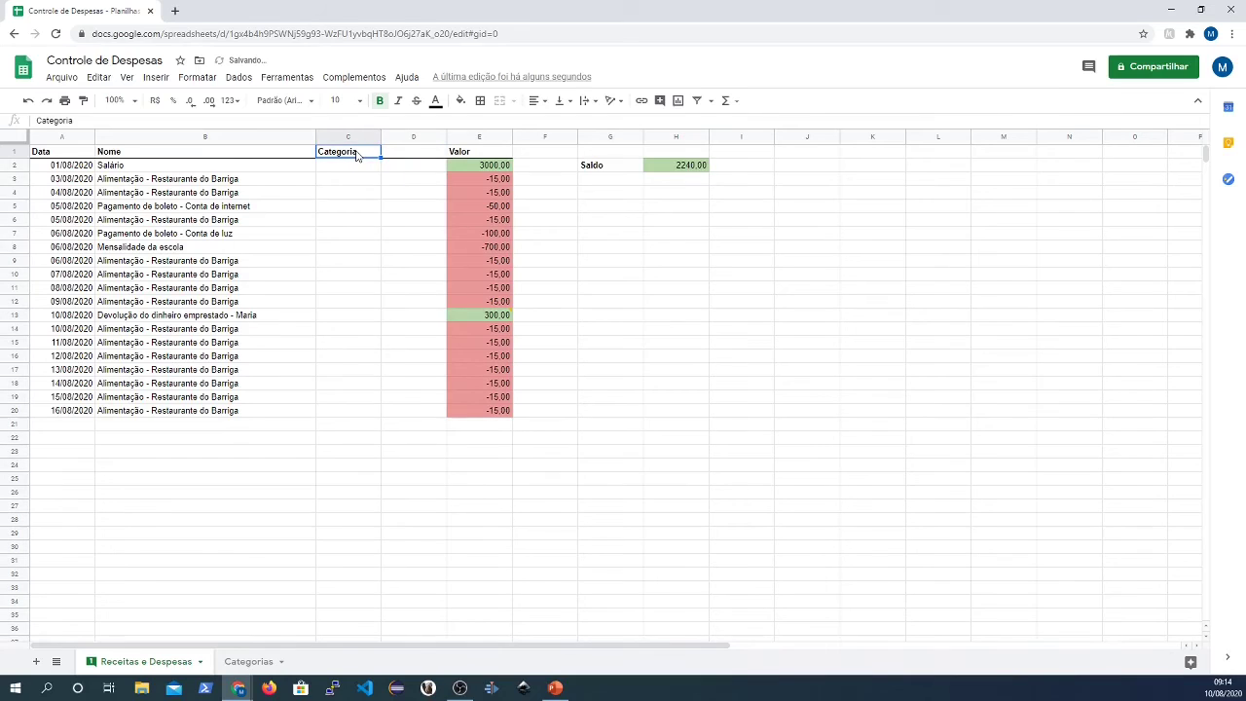
pyautogui.write('ID C')
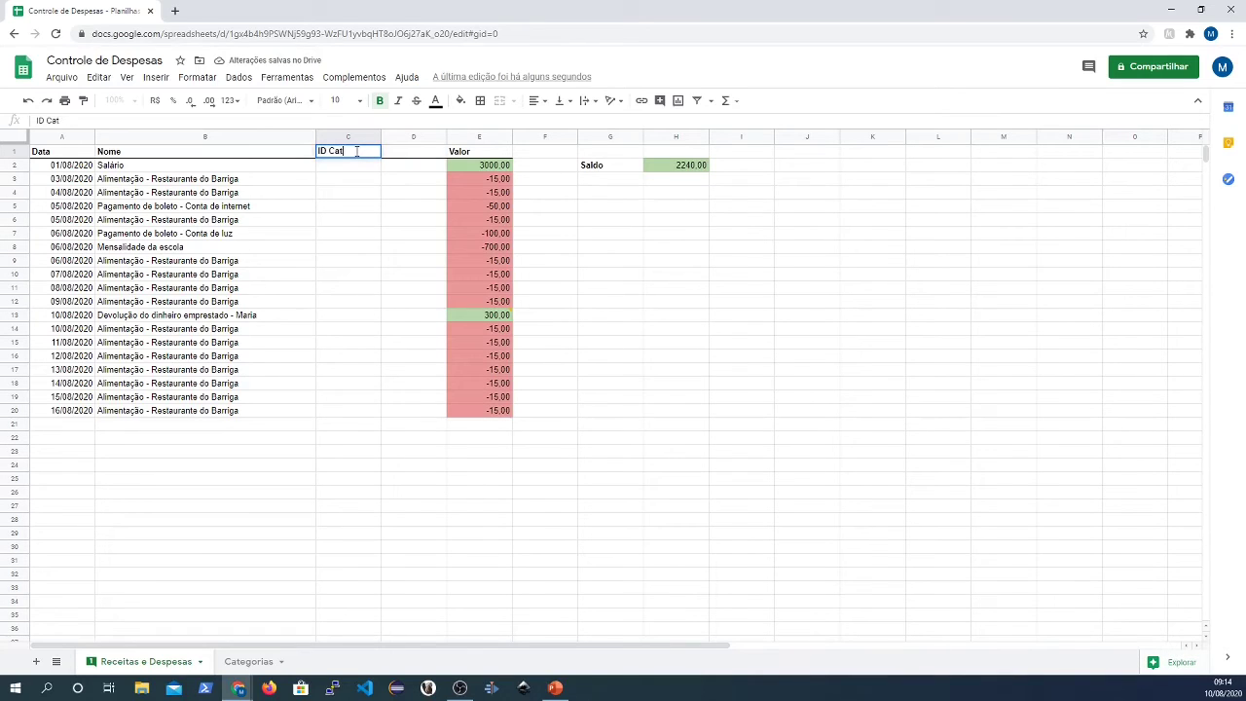
pyautogui.write('at')
pyautogui.press('Return')
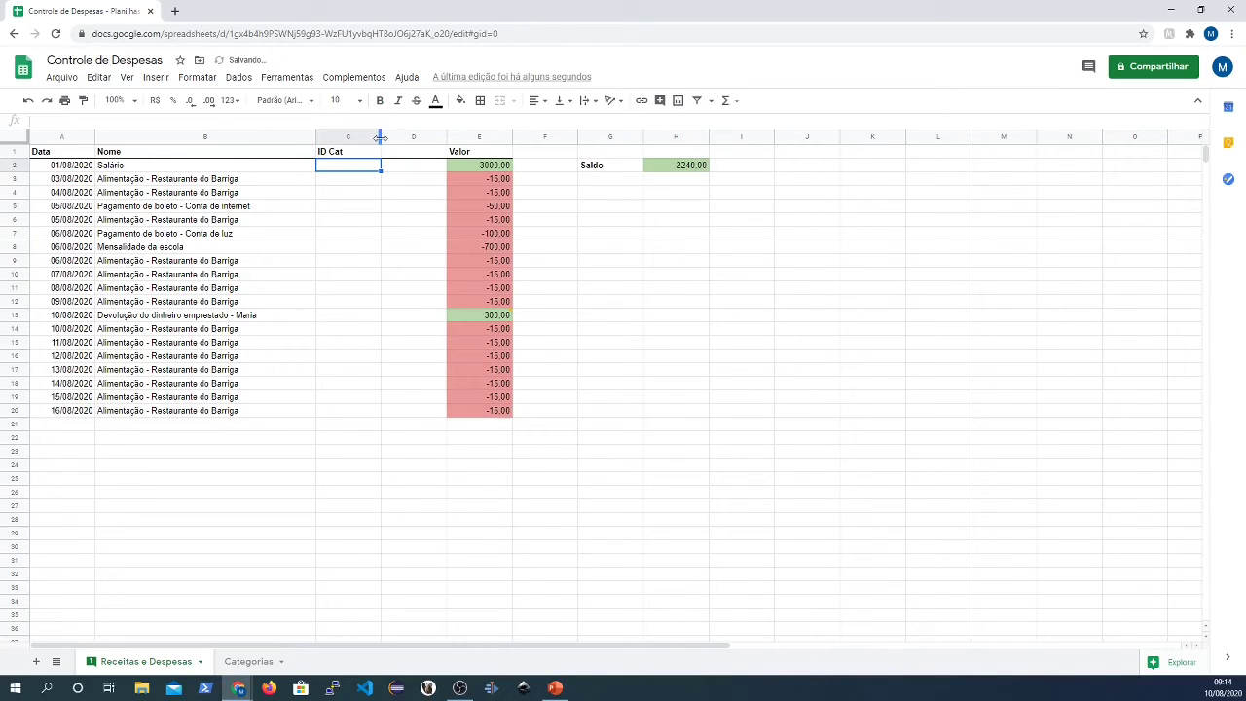
pyautogui.doubleClick(380, 139)
# - Enter the header Categoria in D1 above the new empty column
pyautogui.click(377, 156)
pyautogui.write('Categ')
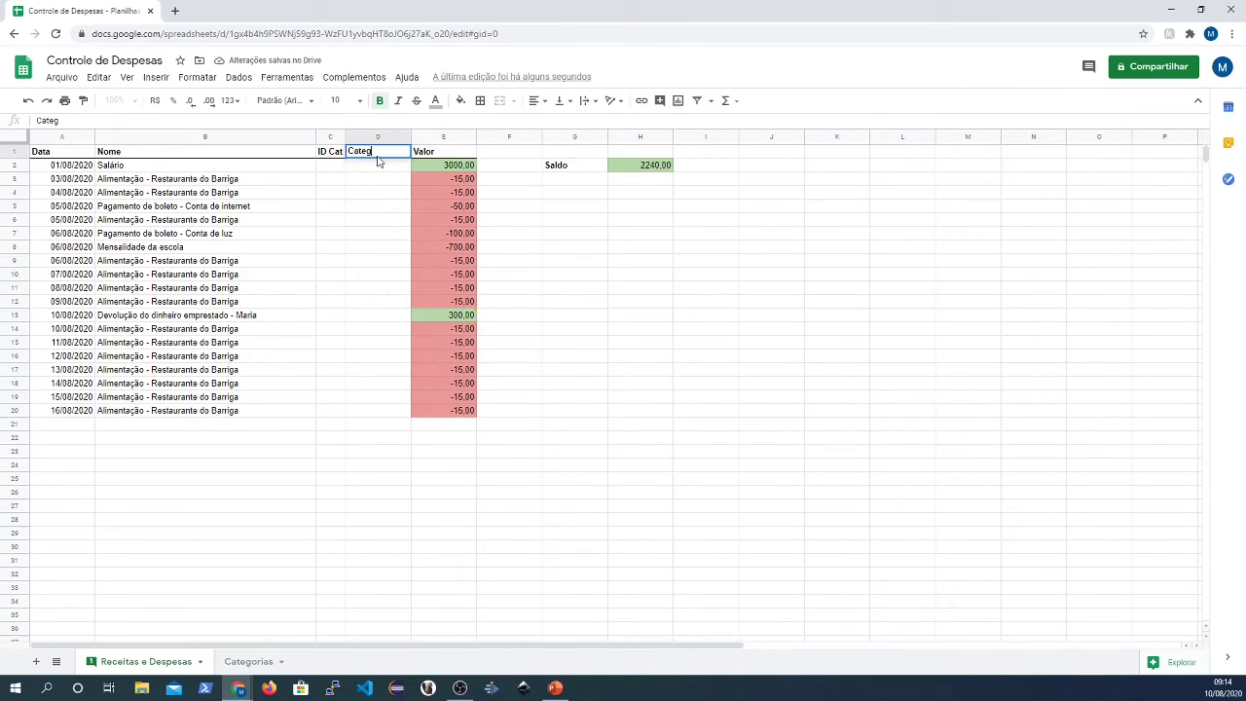
pyautogui.write('oria')
pyautogui.press('Return')
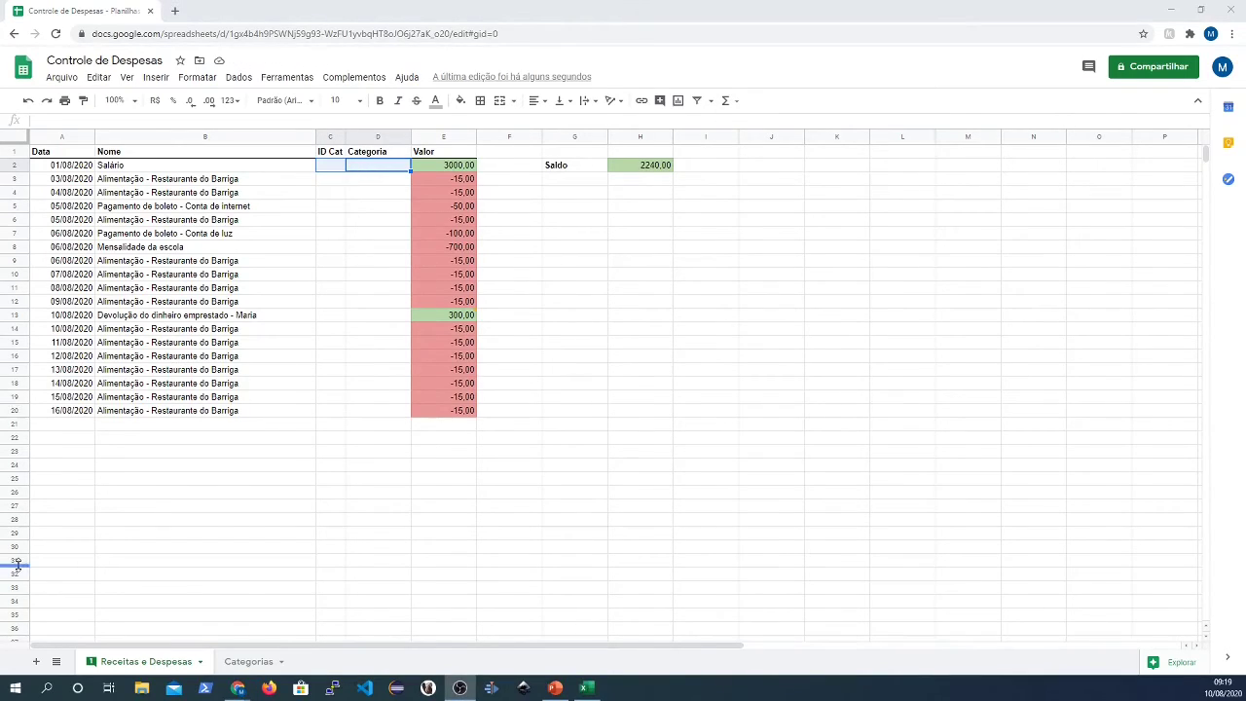
# - Look up the category name in D2 with =PROCV(C2;Categorias!A:B;2), taking the range from the Categorias sheet
pyautogui.click(370, 330)
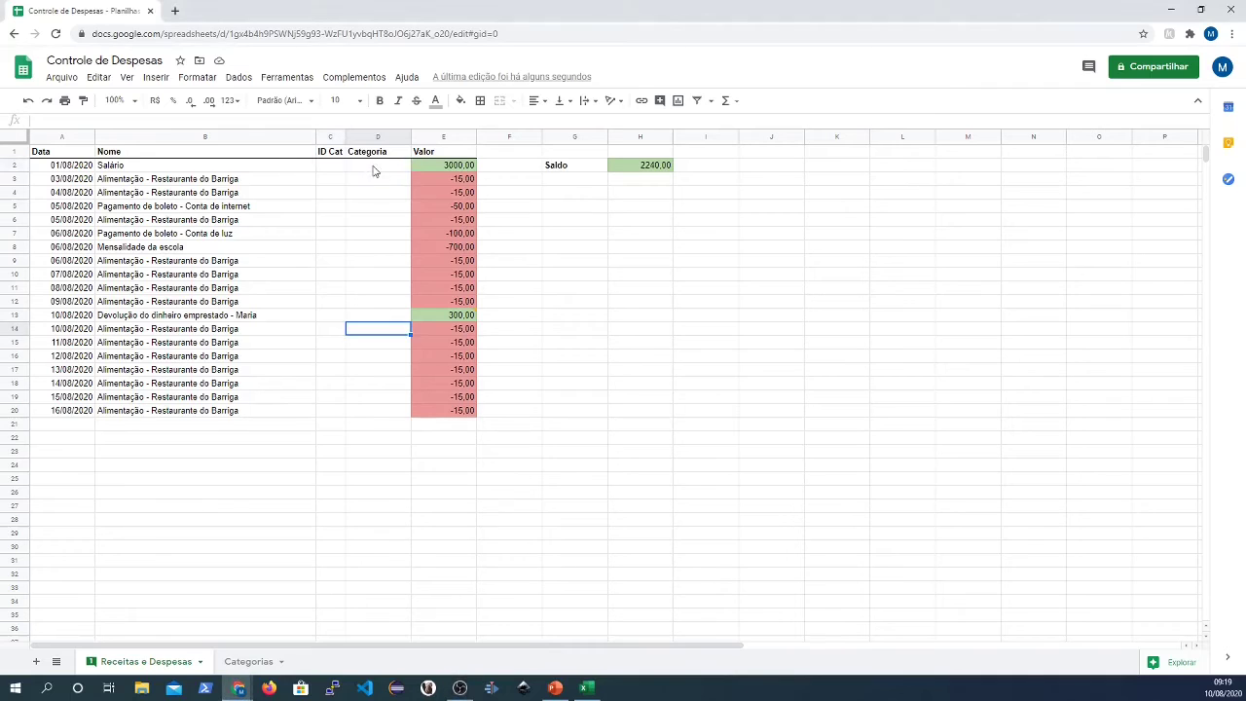
pyautogui.click(373, 168)
pyautogui.write('=')
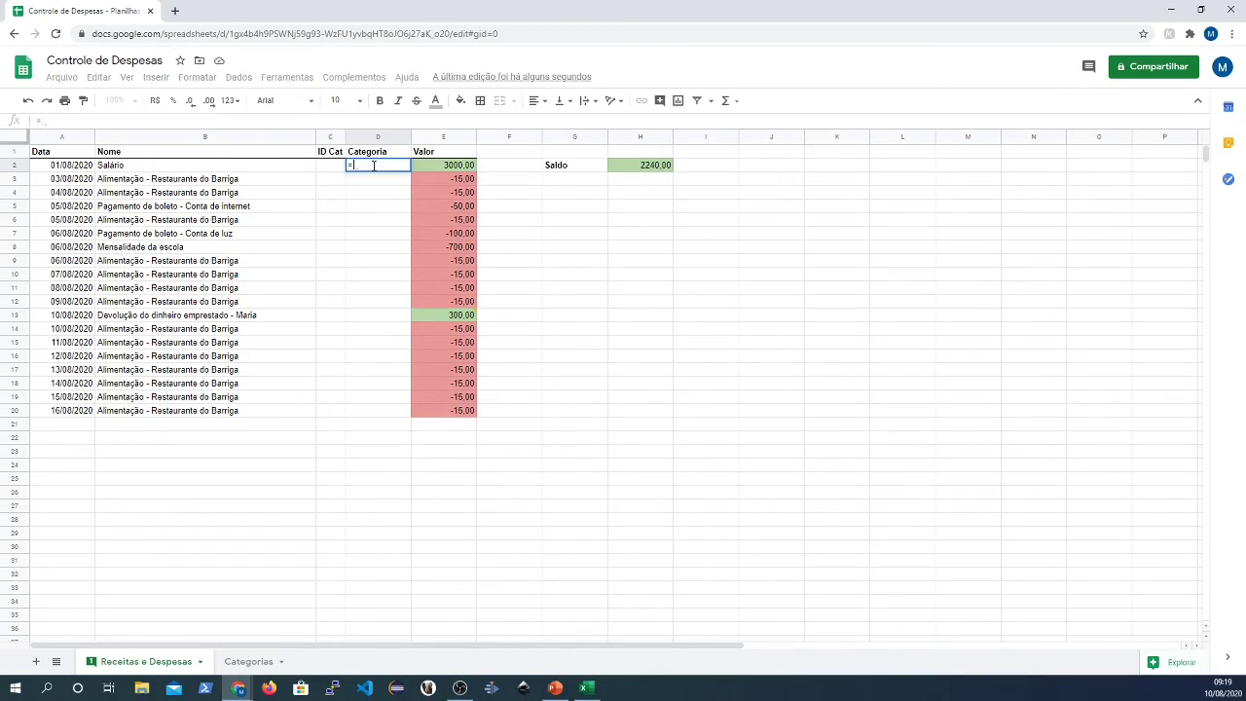
pyautogui.write('procv(')
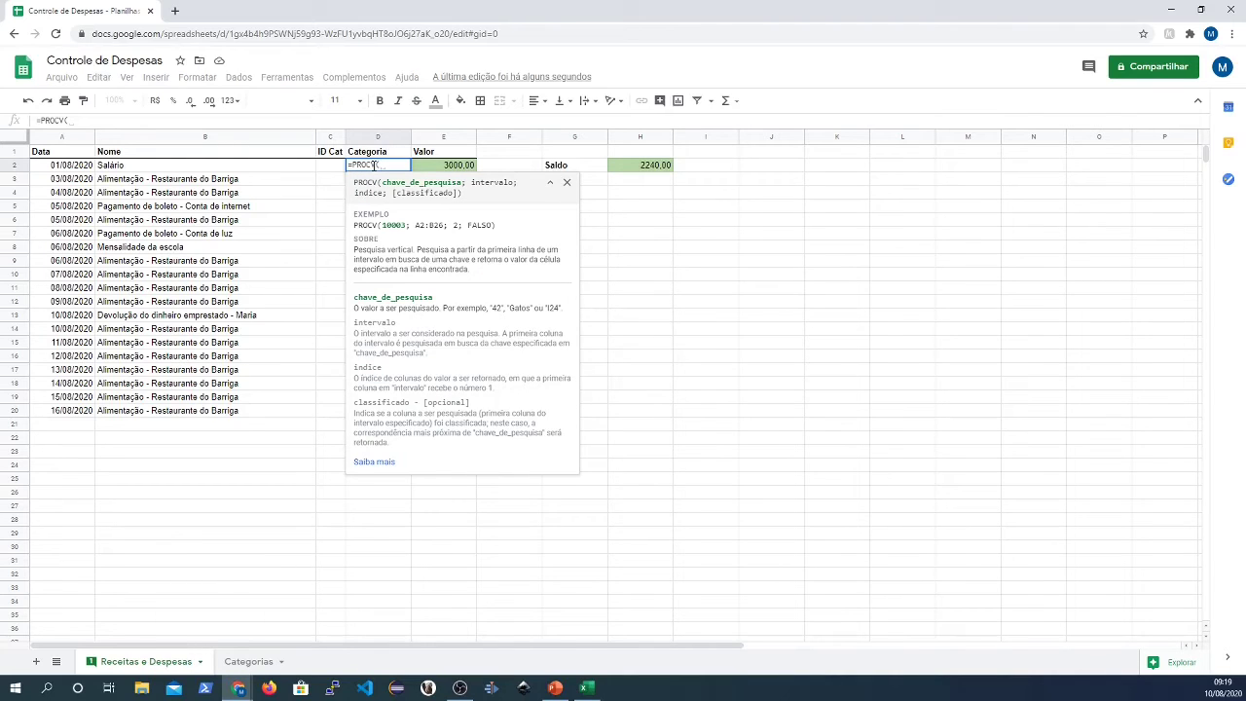
pyautogui.click(332, 167)
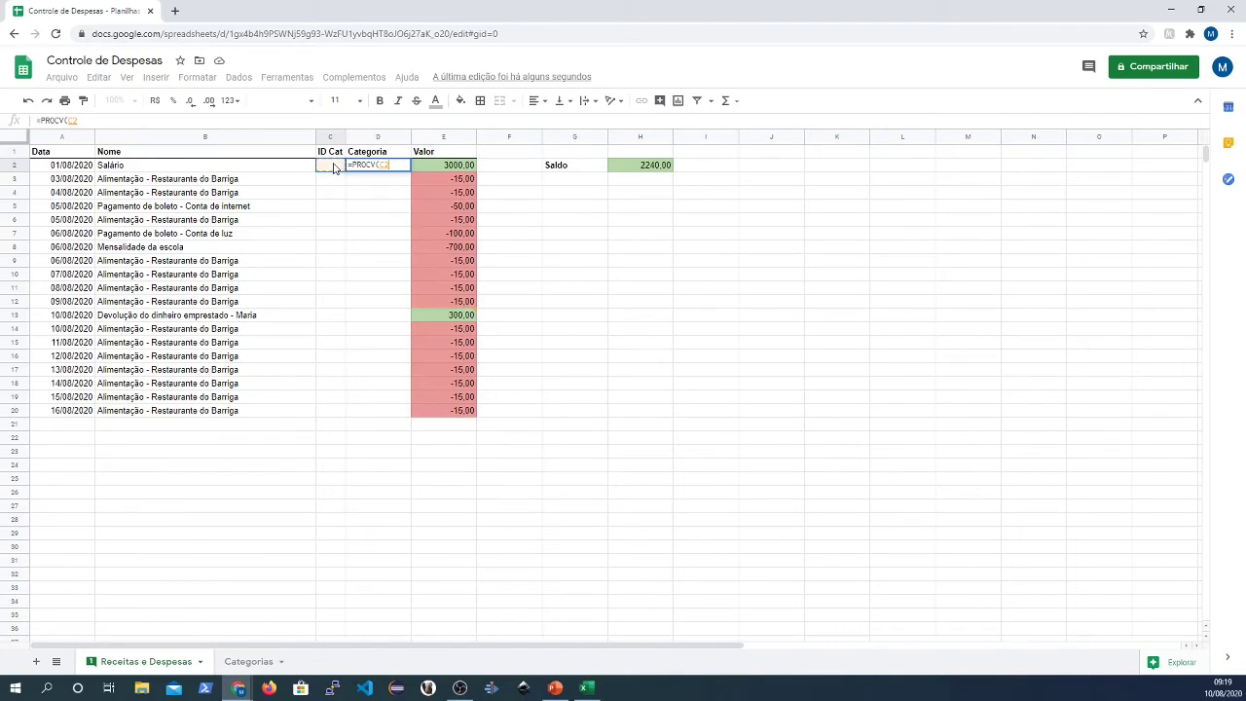
pyautogui.write(';')
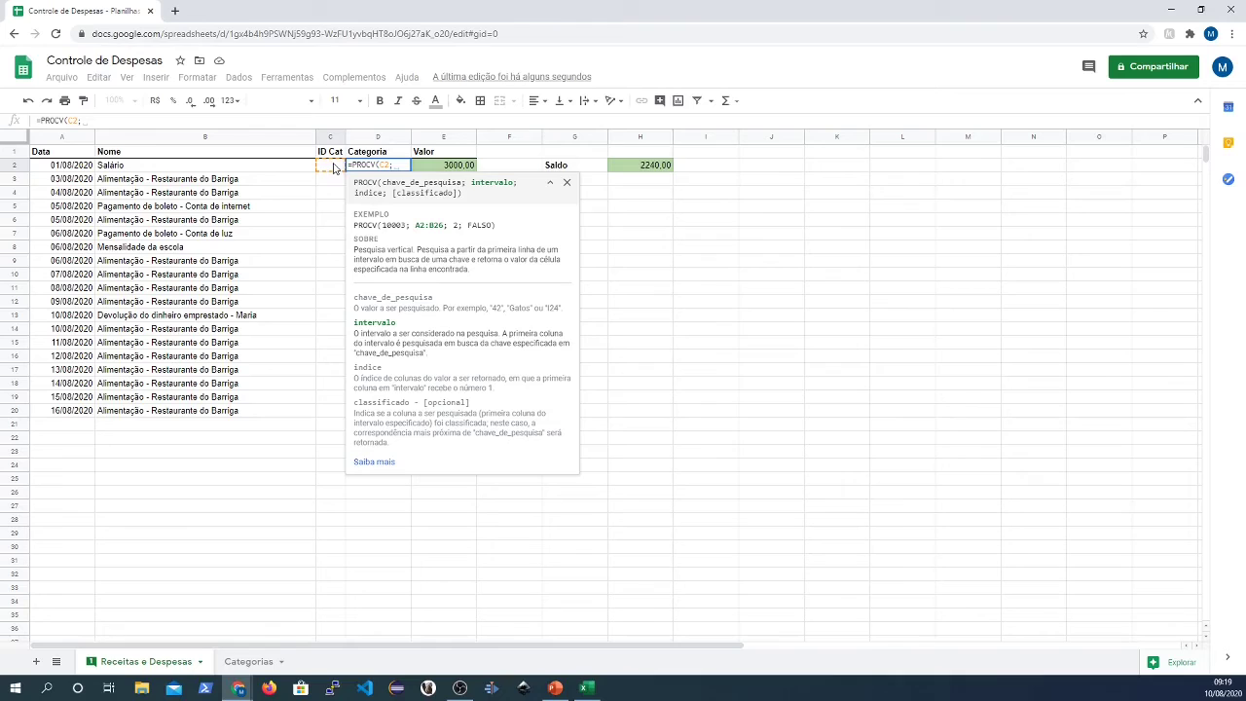
pyautogui.click(224, 665)
pyautogui.moveTo(53, 136); pyautogui.dragTo(83, 137)
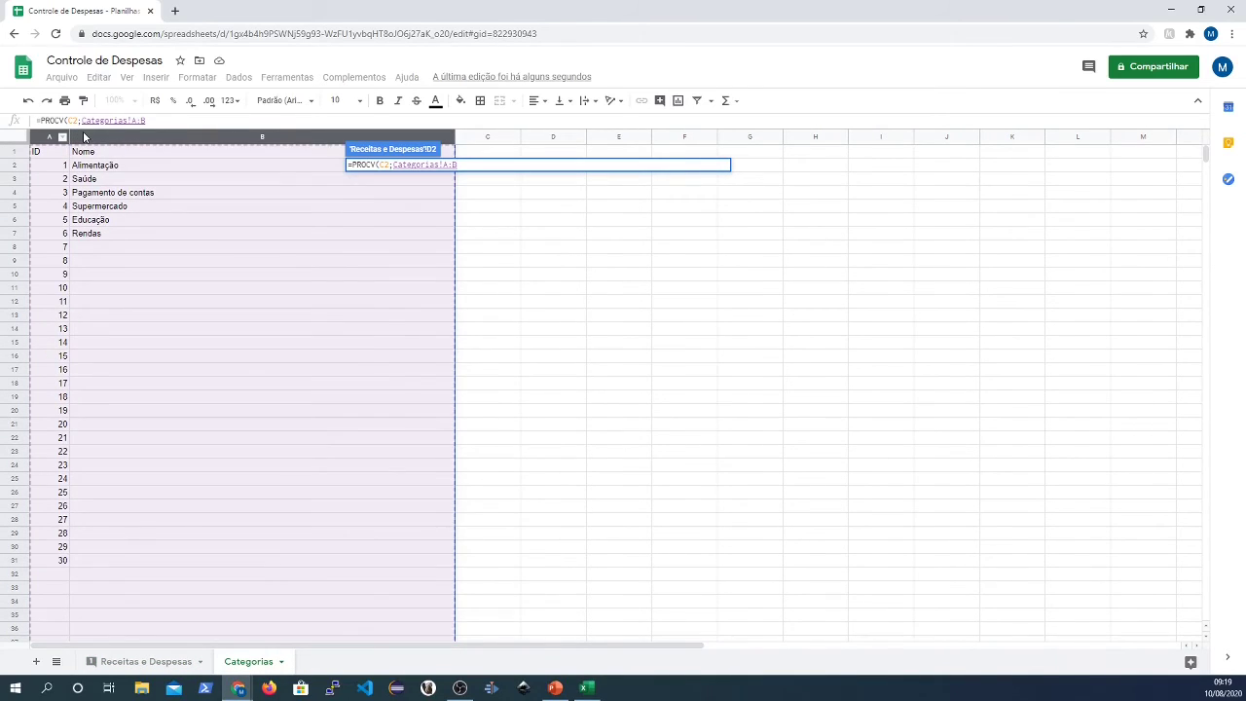
pyautogui.write(';')
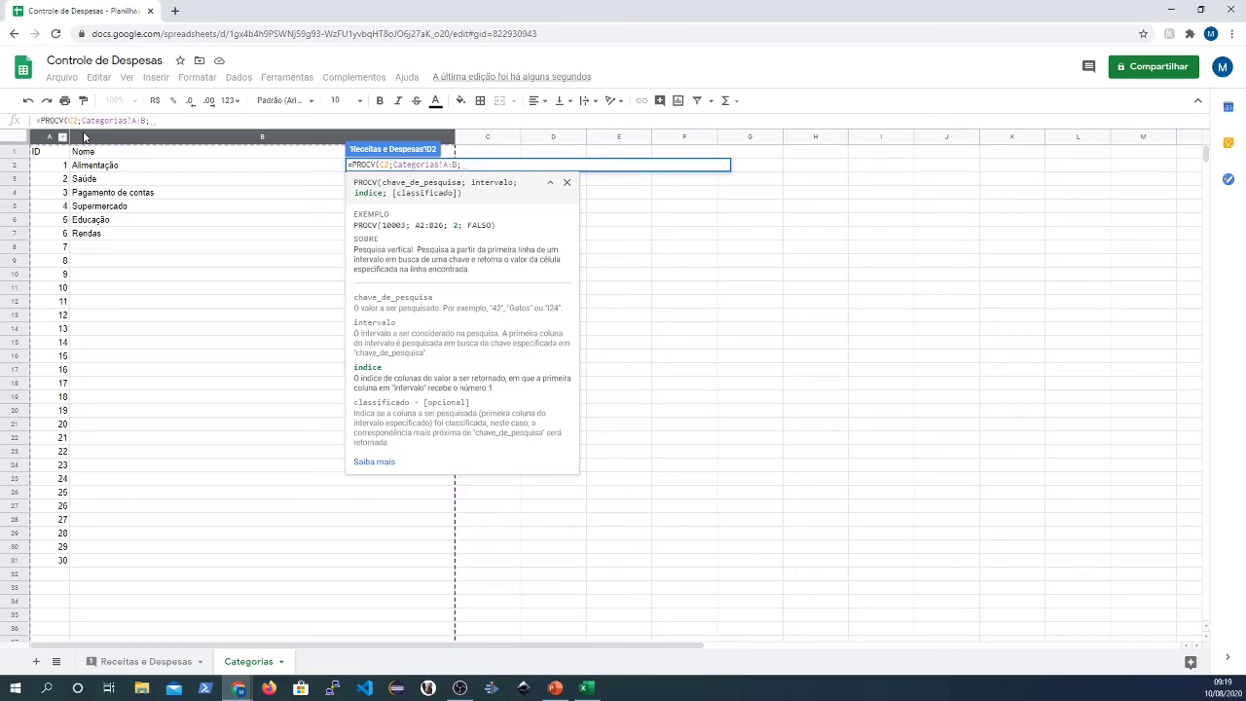
pyautogui.write('2')
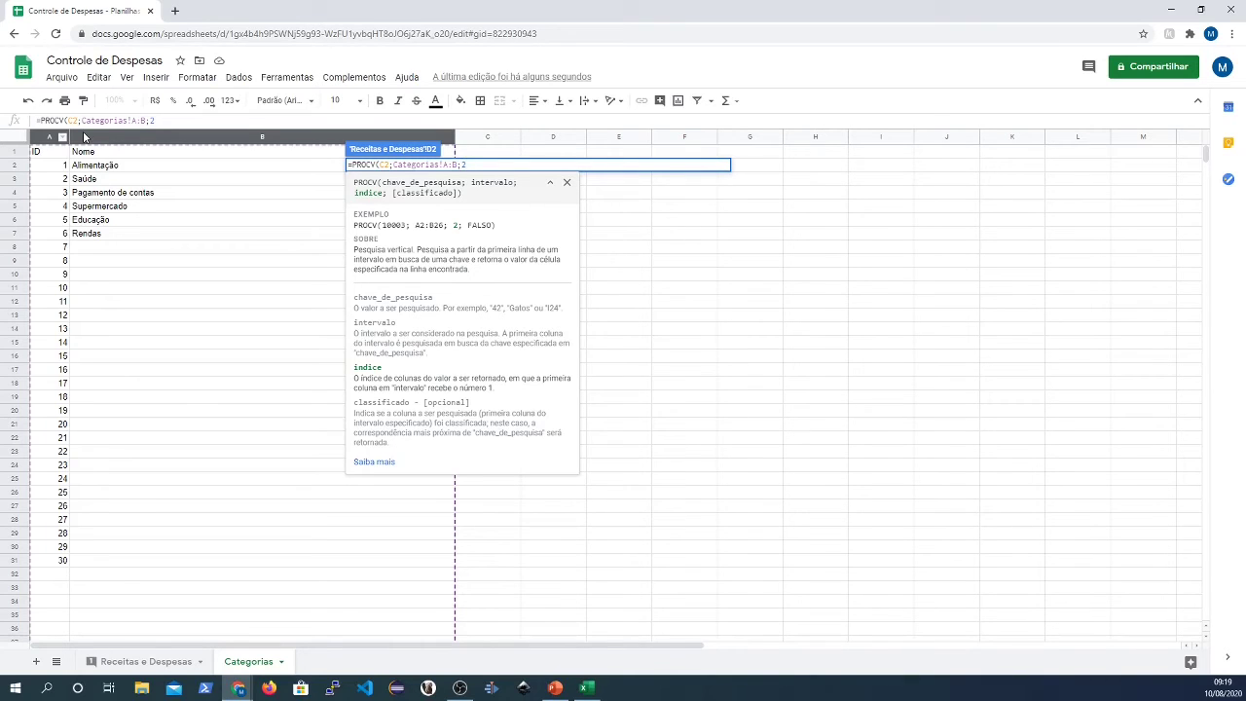
pyautogui.write(')')
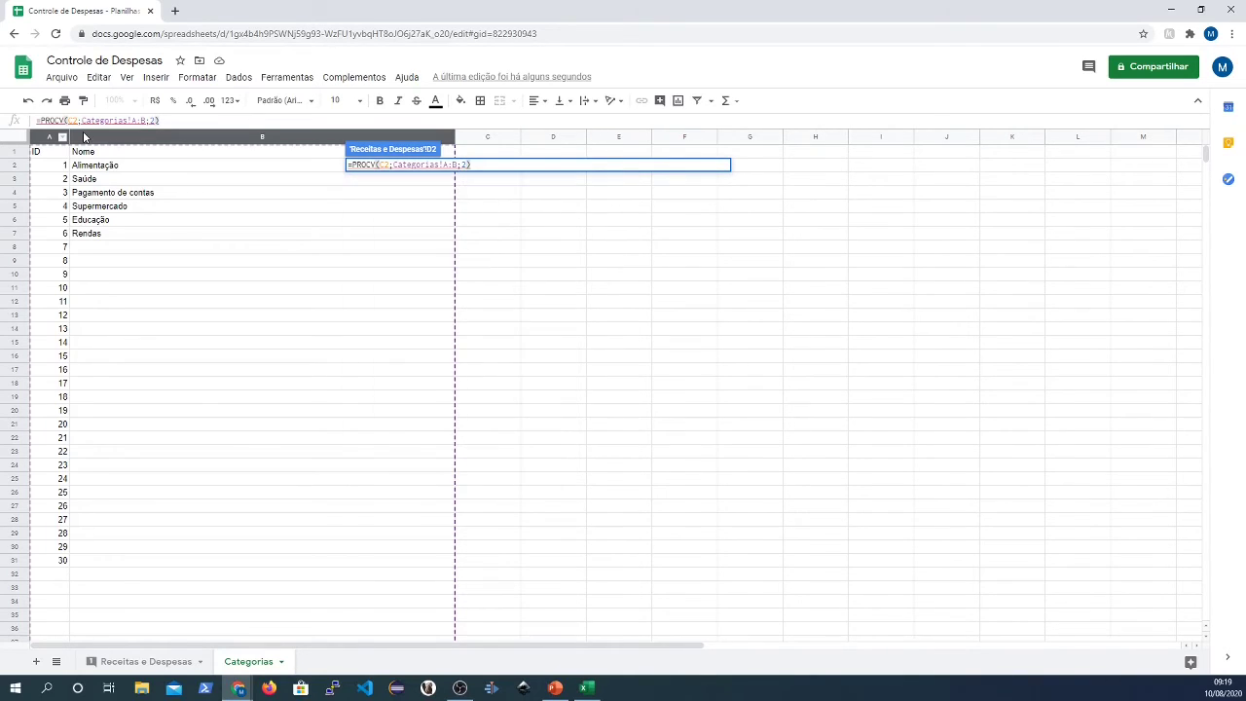
pyautogui.press('Return')
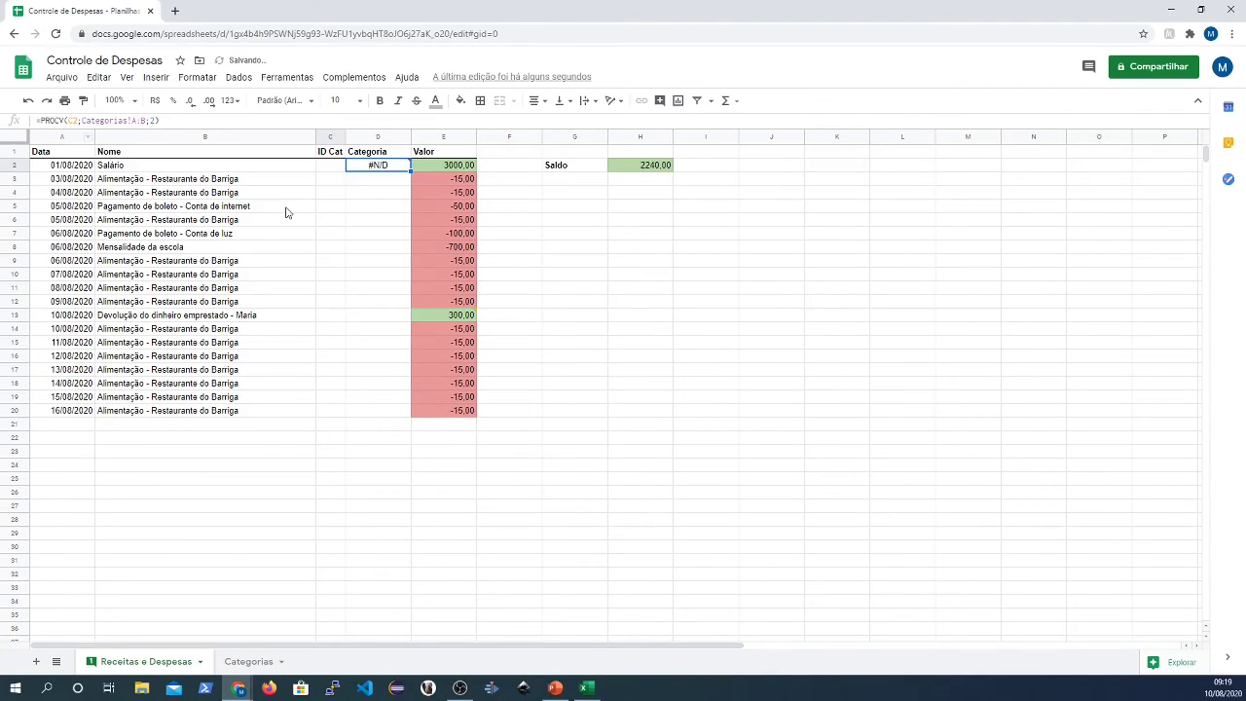
# - Check the ID of Rendas on the Categorias sheet and enter 6 as the Salário entry's ID Cat in C2
pyautogui.click(285, 212)
pyautogui.click(332, 165)
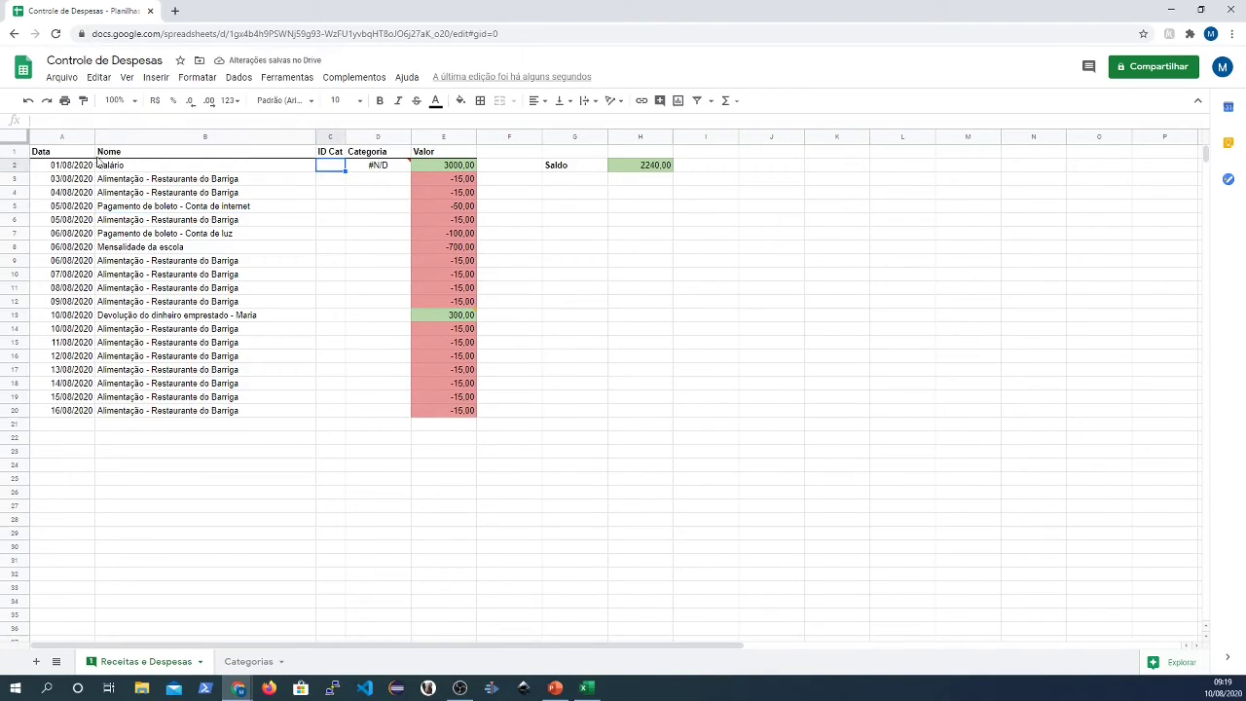
pyautogui.click(237, 663)
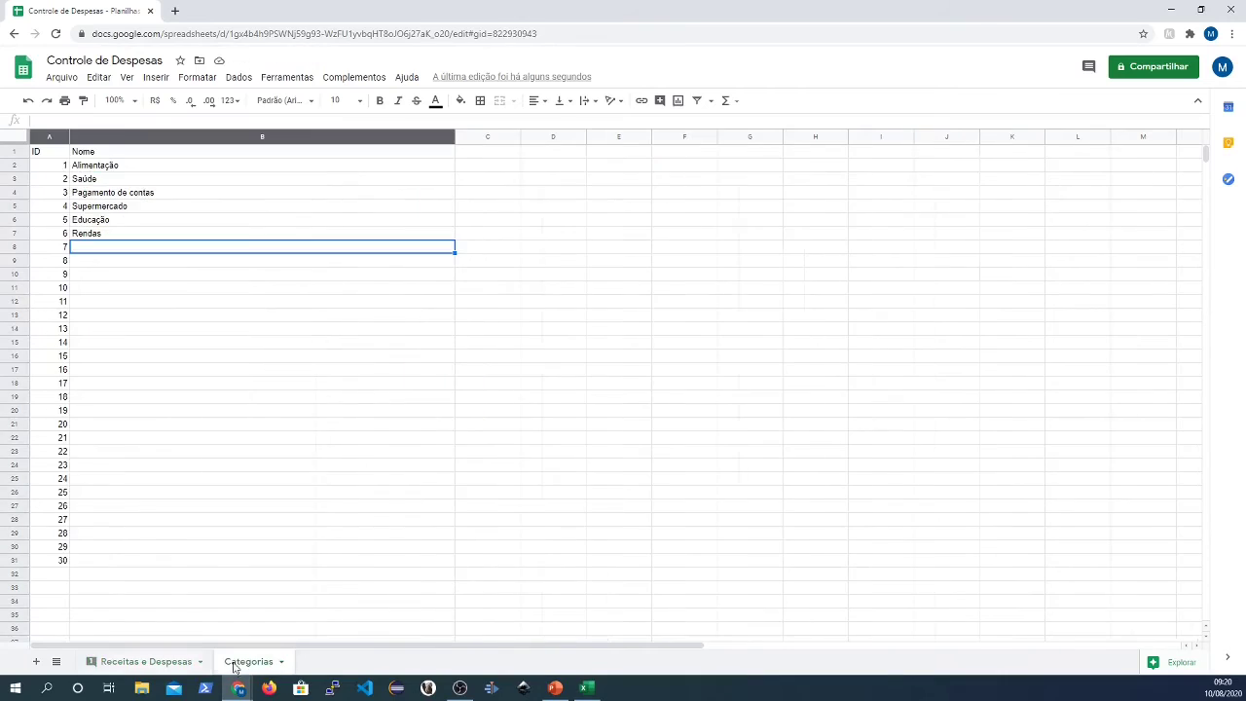
pyautogui.click(81, 236)
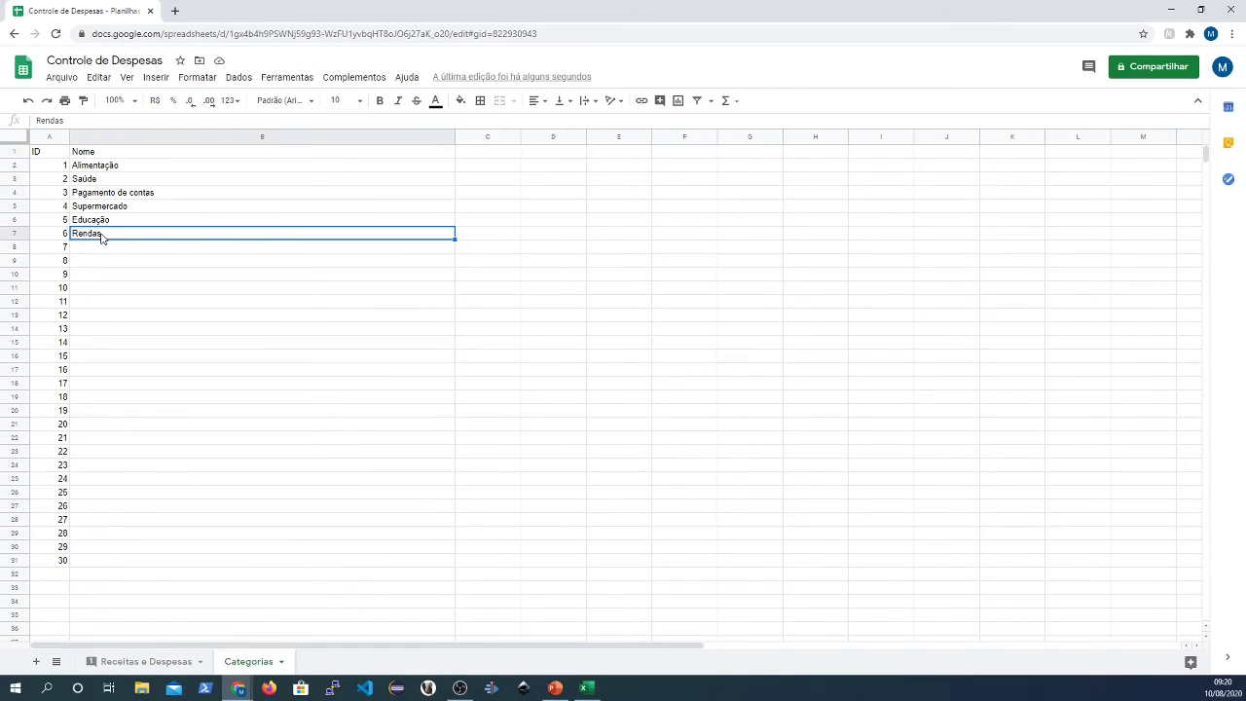
pyautogui.click(102, 667)
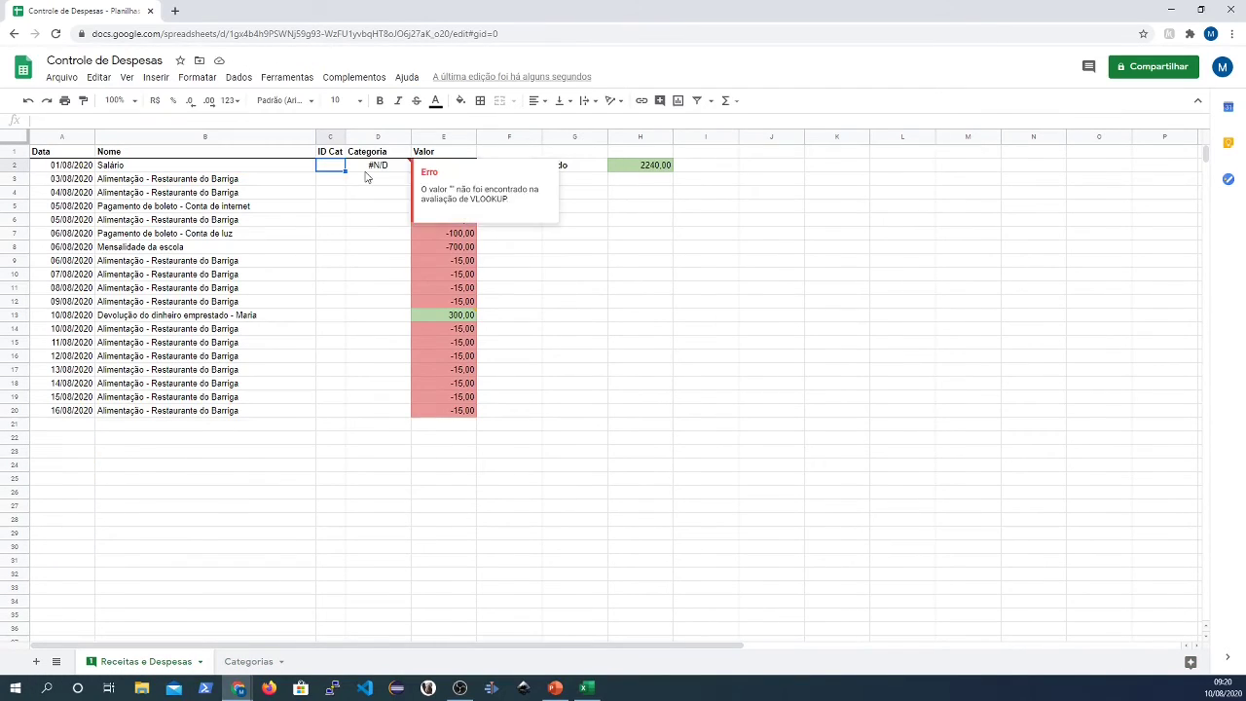
pyautogui.write('6')
pyautogui.press('Return')
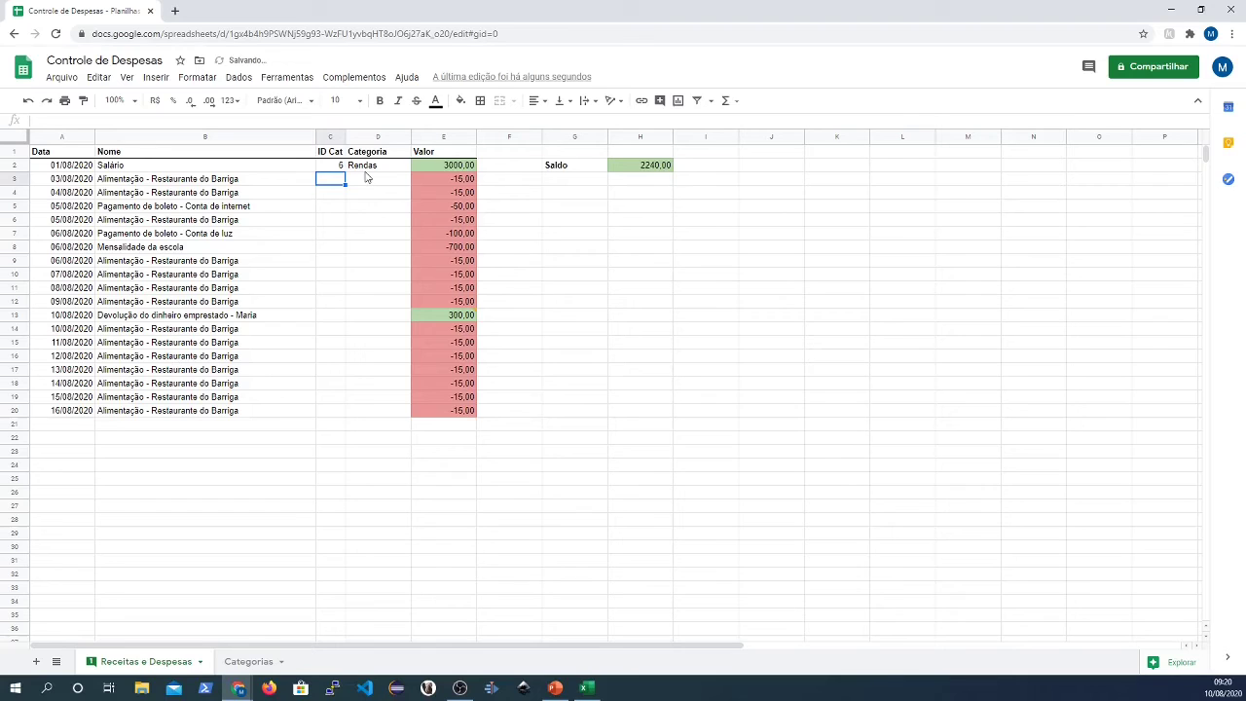
# - Check the ID of Alimentação on the Categorias sheet and enter 1 as the ID Cat in C3
pyautogui.click(246, 661)
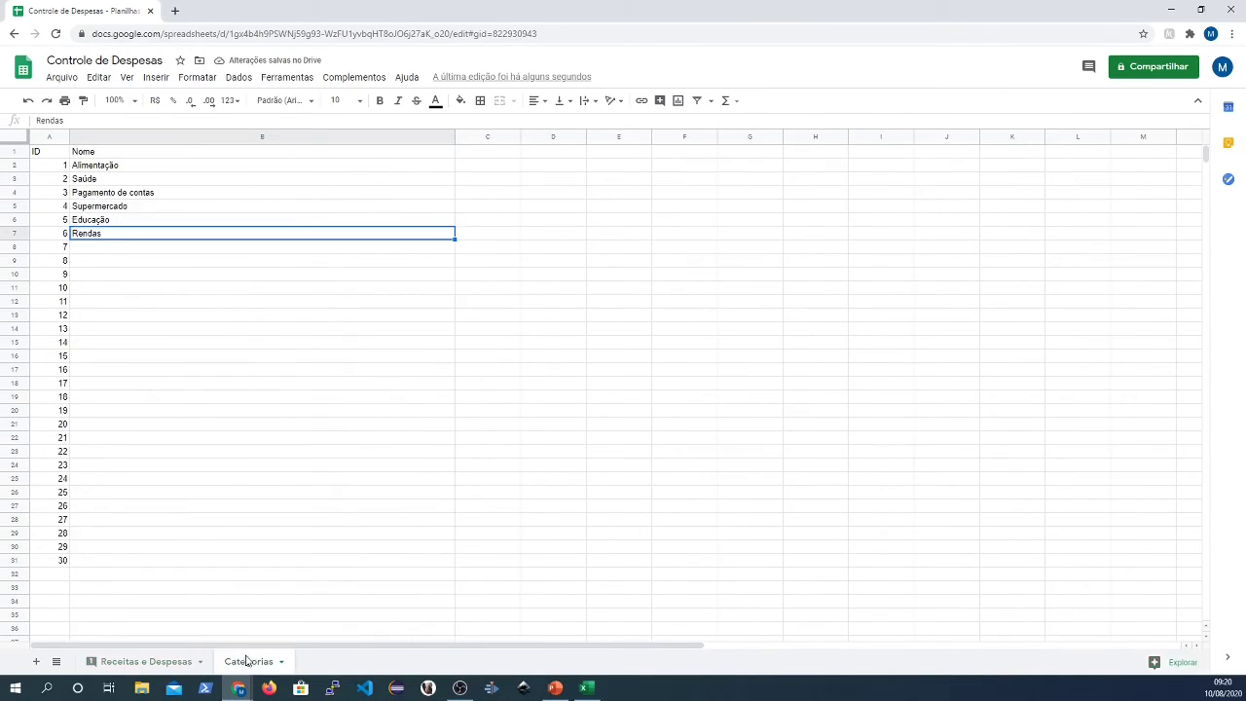
pyautogui.click(97, 169)
pyautogui.click(66, 169)
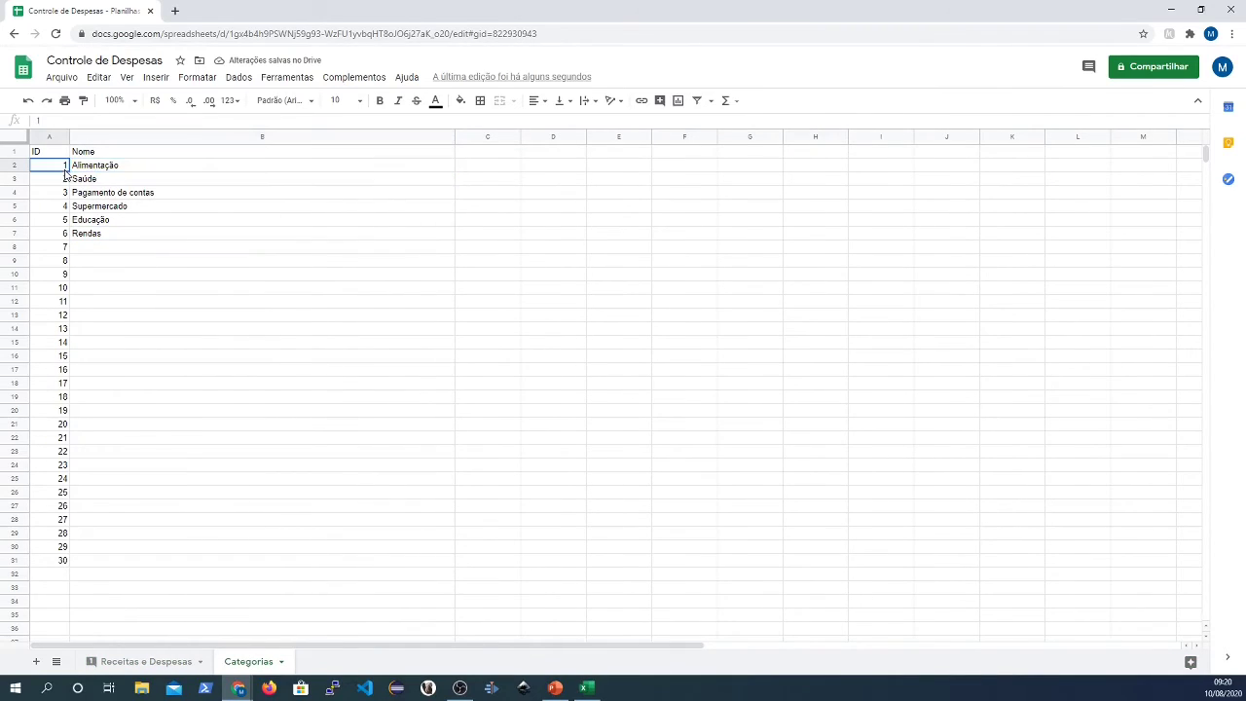
pyautogui.click(136, 661)
pyautogui.write('1')
pyautogui.press('Return')
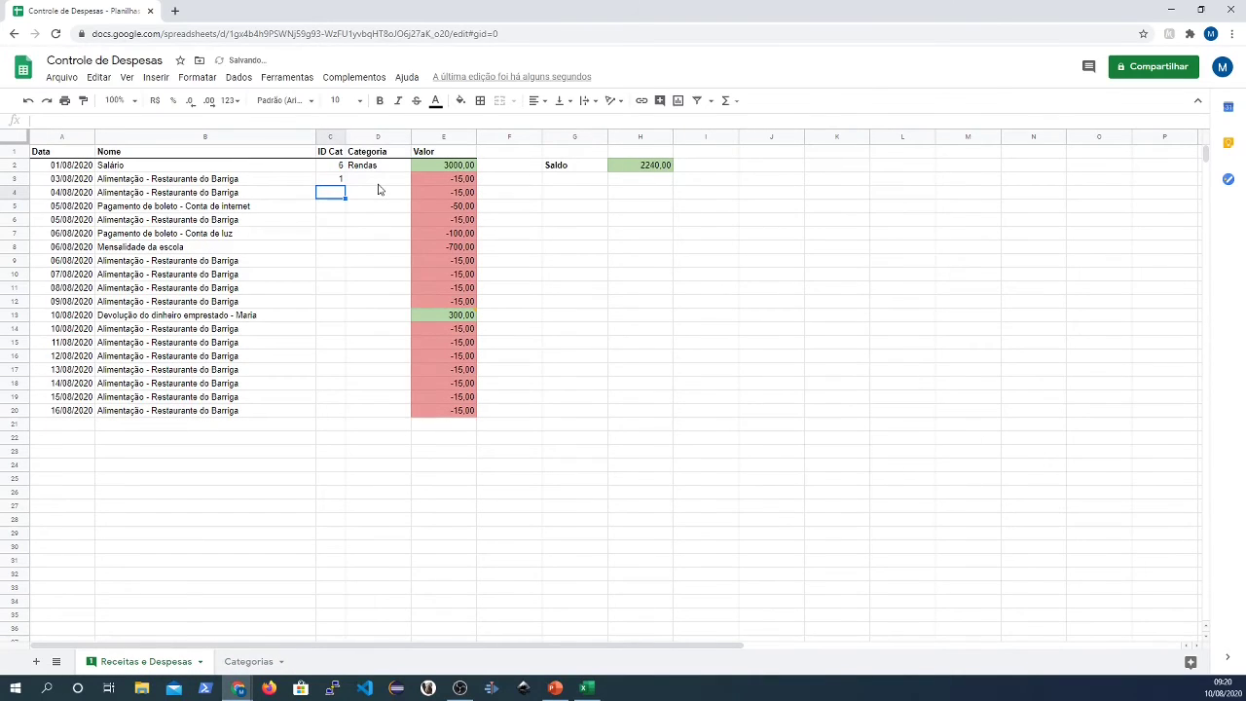
# - Fill the PROCV formula from D2 down the Categoria column to D20
pyautogui.click(401, 166)
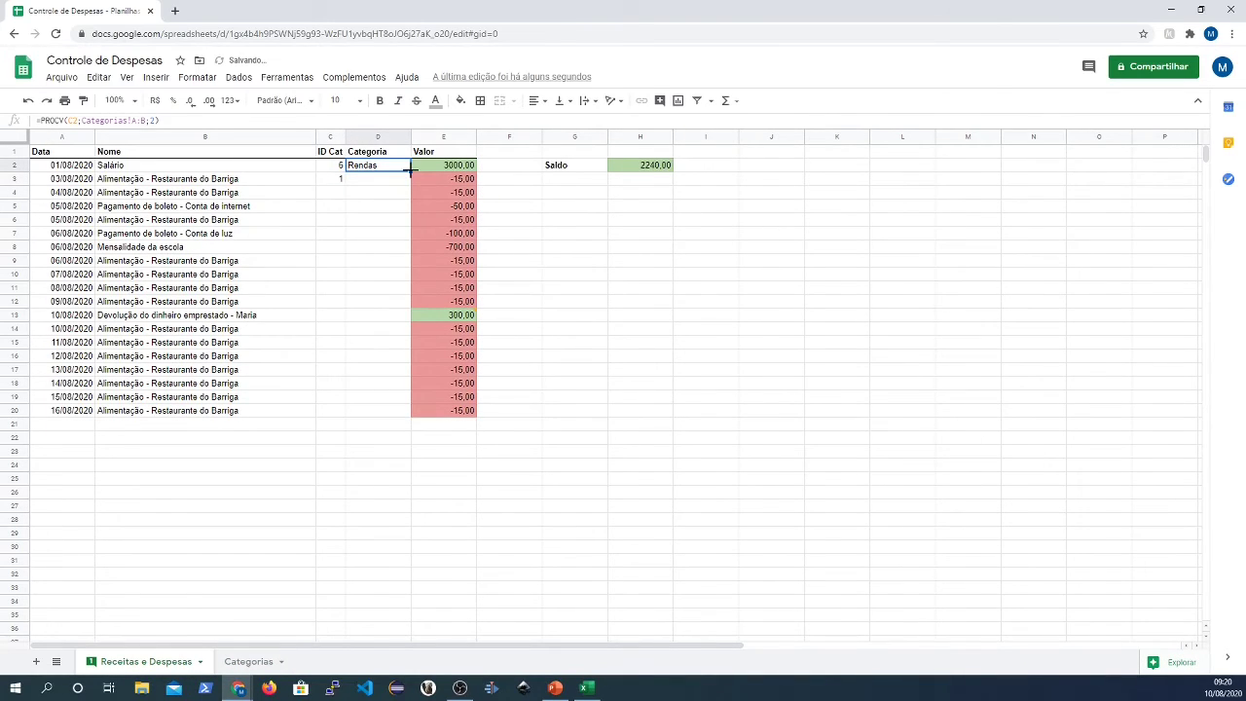
pyautogui.moveTo(411, 170); pyautogui.dragTo(380, 410)
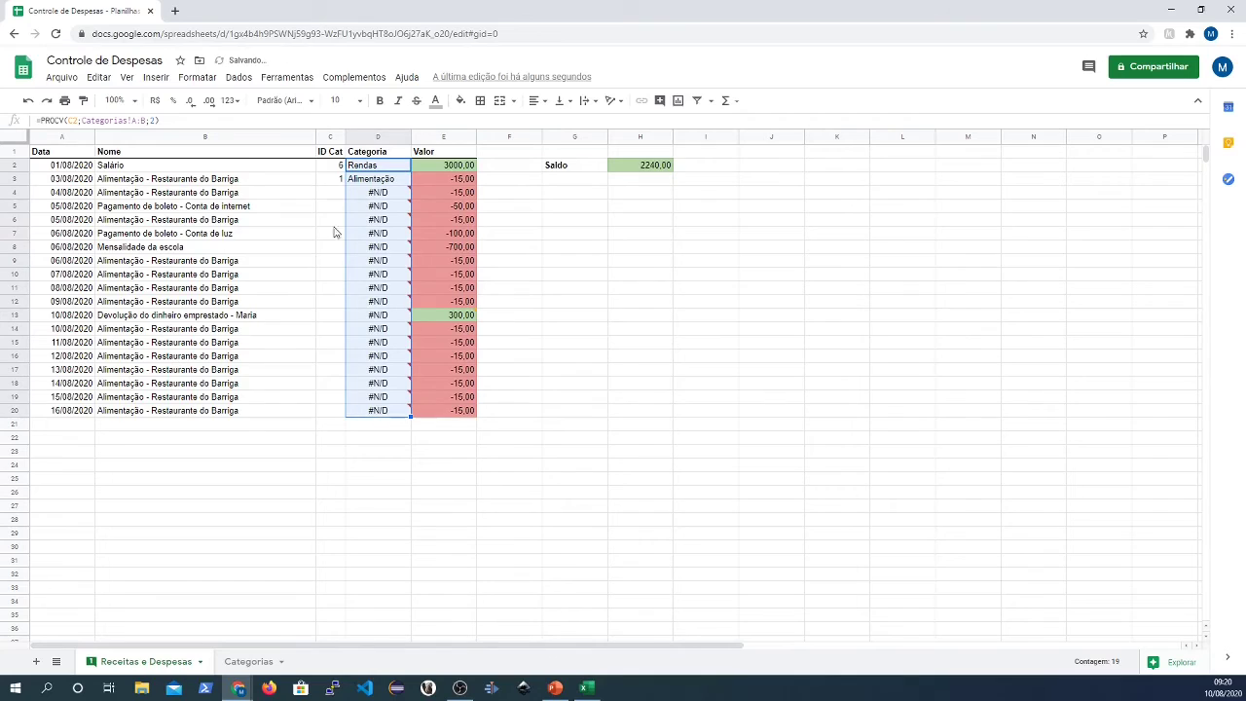
# - Enter 1 as the ID Cat of the Alimentação entries in C4 and C9 to C11
pyautogui.click(332, 192)
pyautogui.write('1')
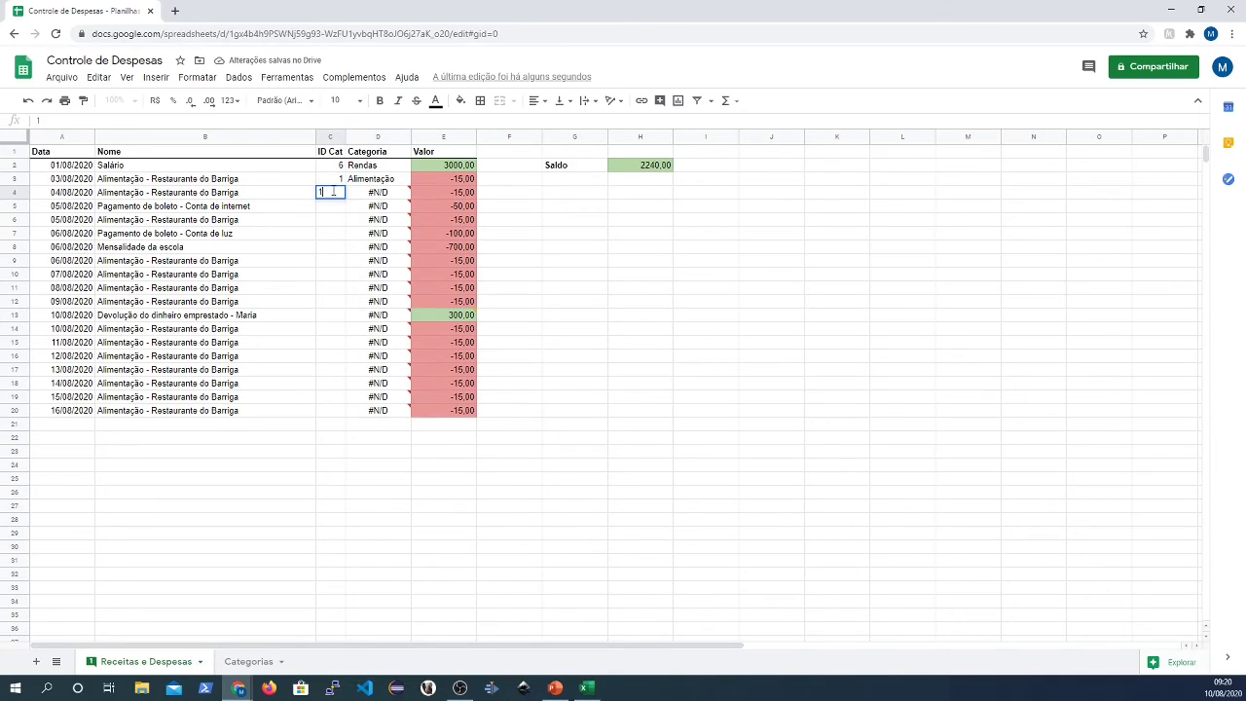
pyautogui.press('Return')
pyautogui.press('Down')
pyautogui.press('Down')
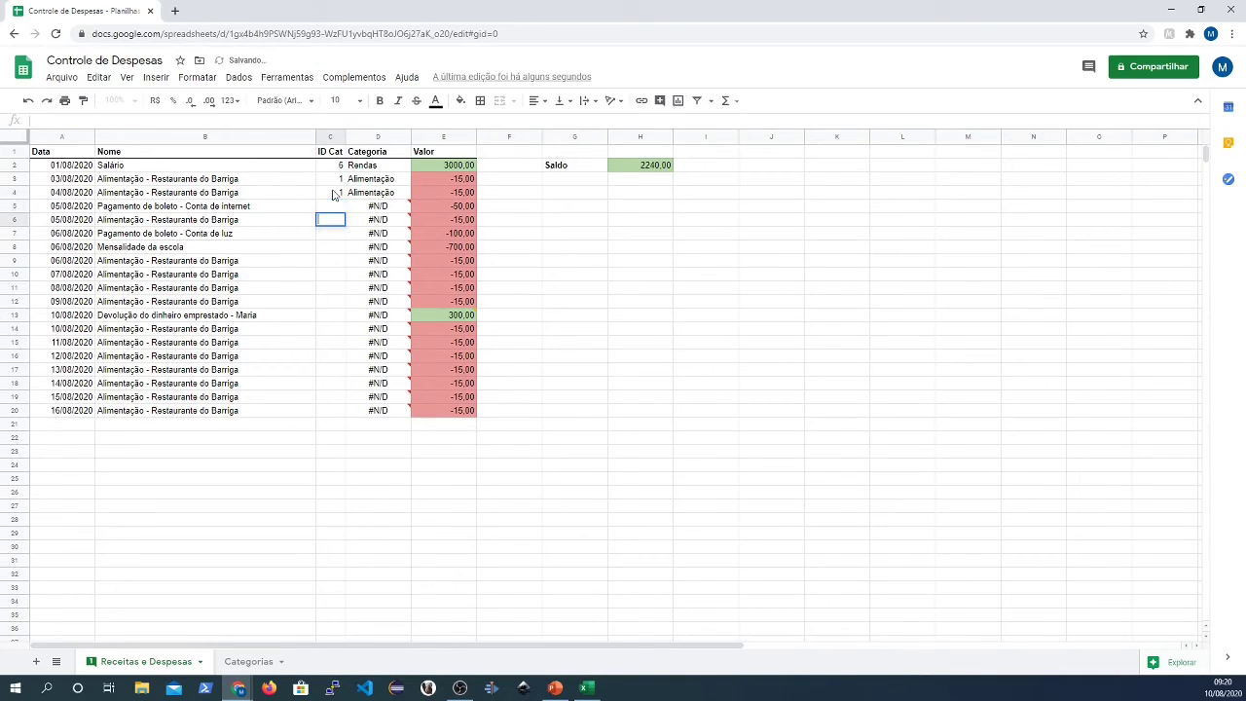
pyautogui.press('Down')
pyautogui.press('Down')
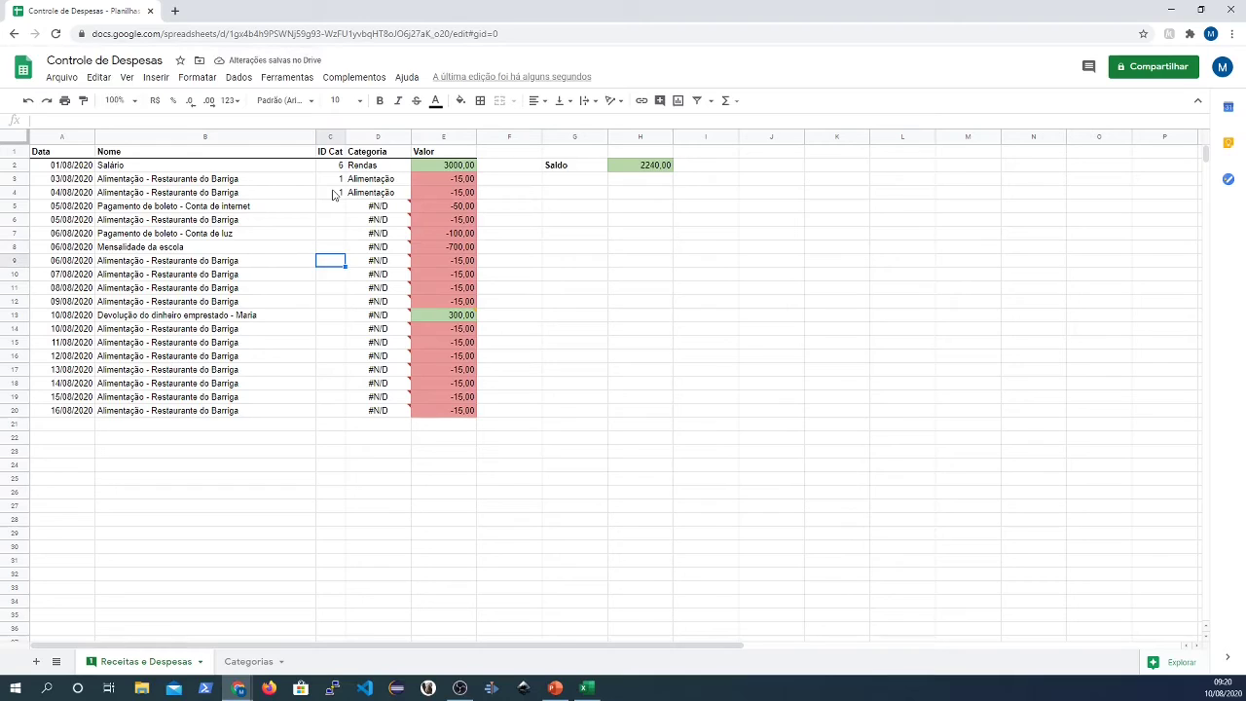
pyautogui.write('1')
pyautogui.press('Return')
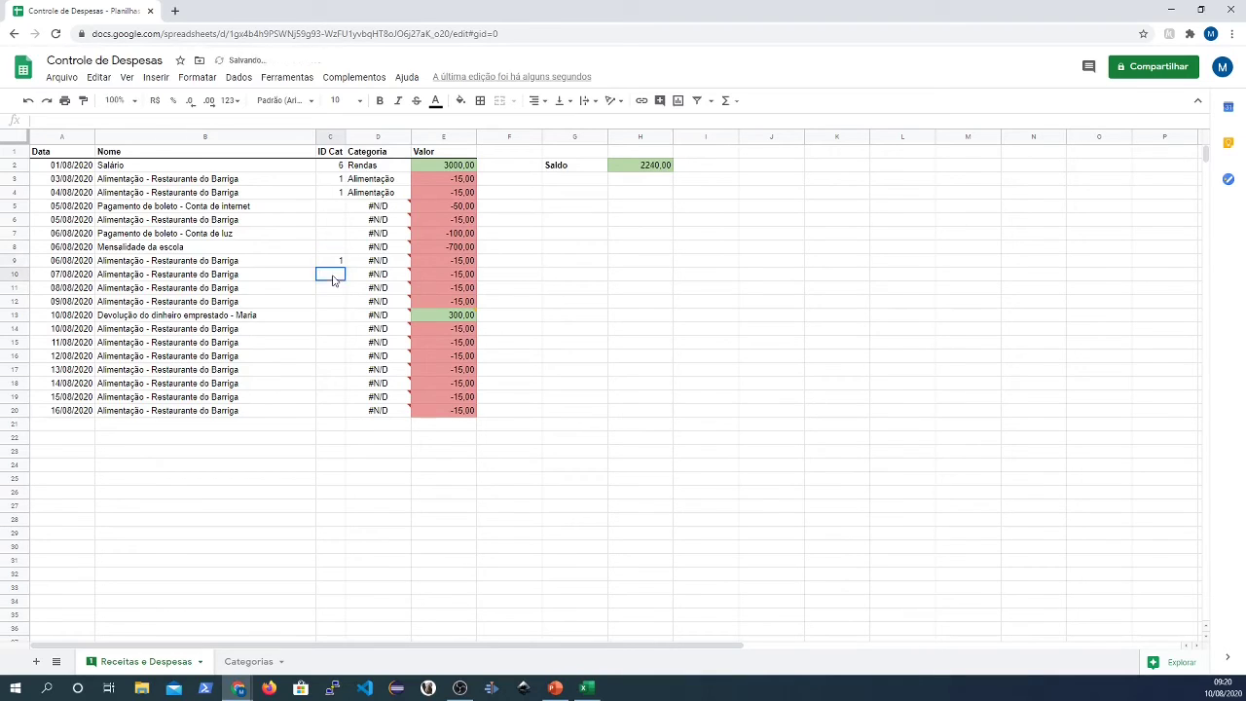
pyautogui.write('1')
pyautogui.press('Return')
pyautogui.write('1')
pyautogui.press('Return')
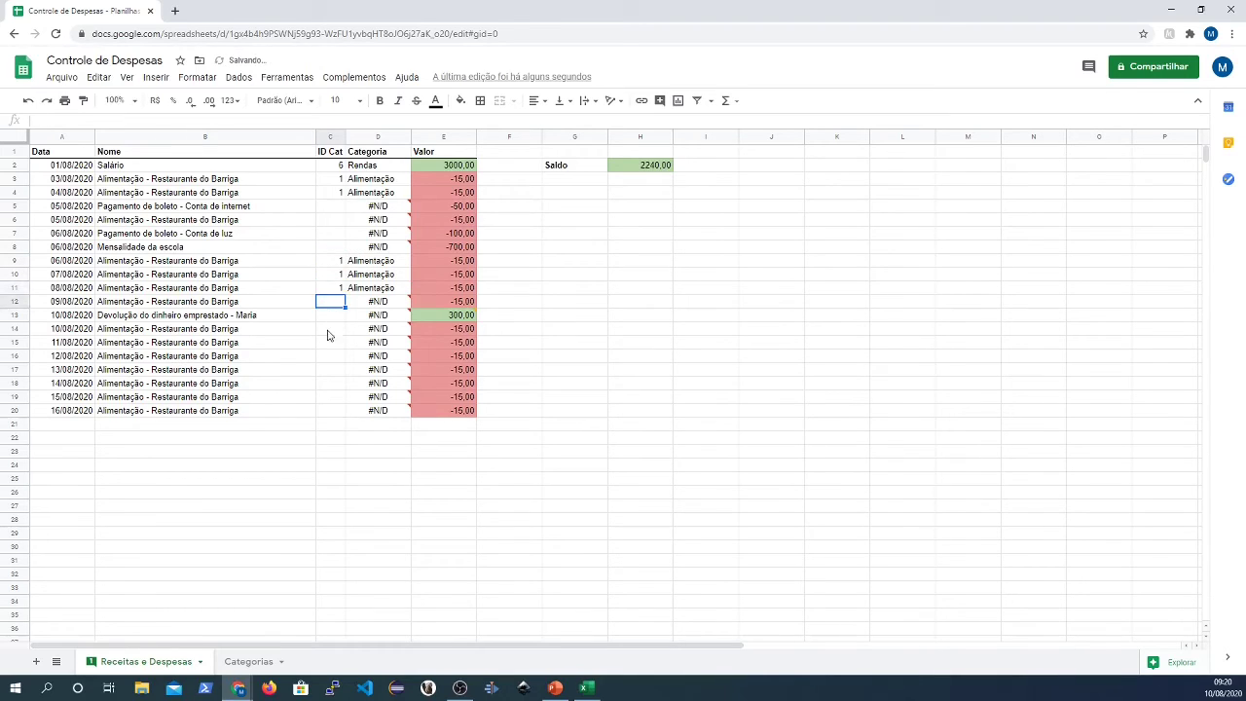
# - Enter 1 as the ID Cat of the Alimentação entries in C14 to C20
pyautogui.click(327, 332)
pyautogui.write('1')
pyautogui.press('Return')
pyautogui.write('1')
pyautogui.press('Return')
pyautogui.write('1')
pyautogui.press('Return')
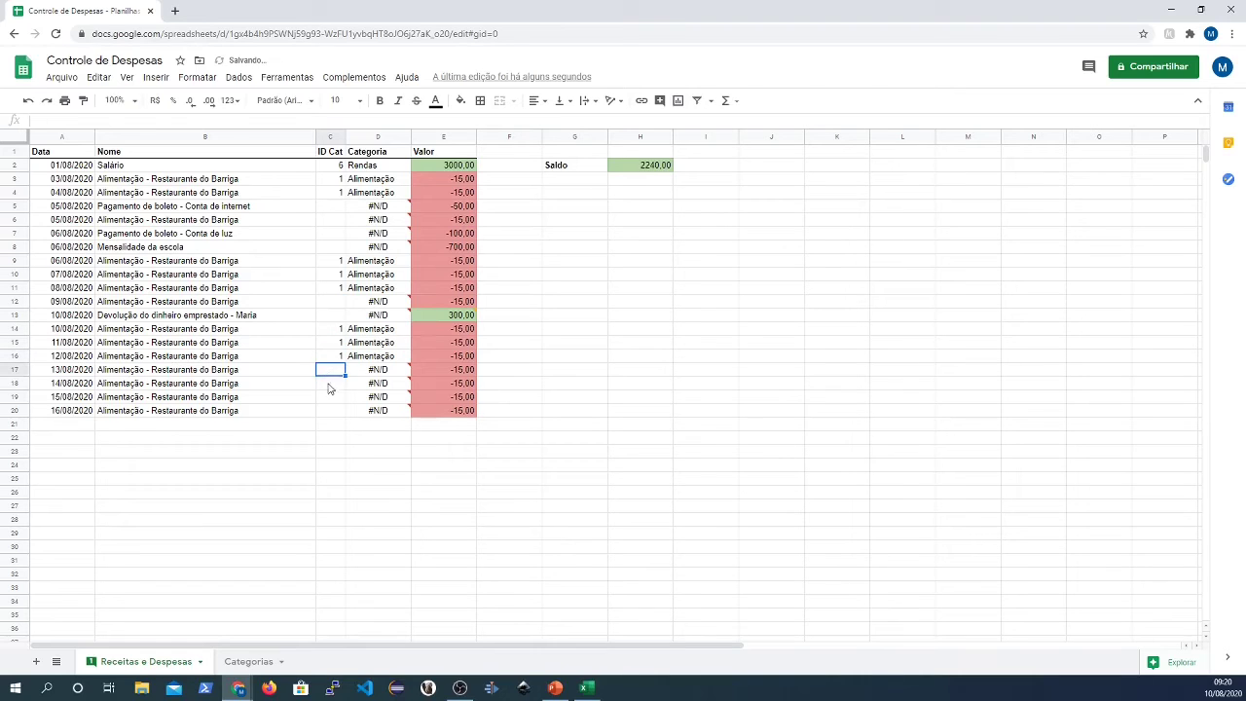
pyautogui.write('1')
pyautogui.press('Return')
pyautogui.write('1')
pyautogui.press('Return')
pyautogui.write('1')
pyautogui.press('Return')
pyautogui.write('1')
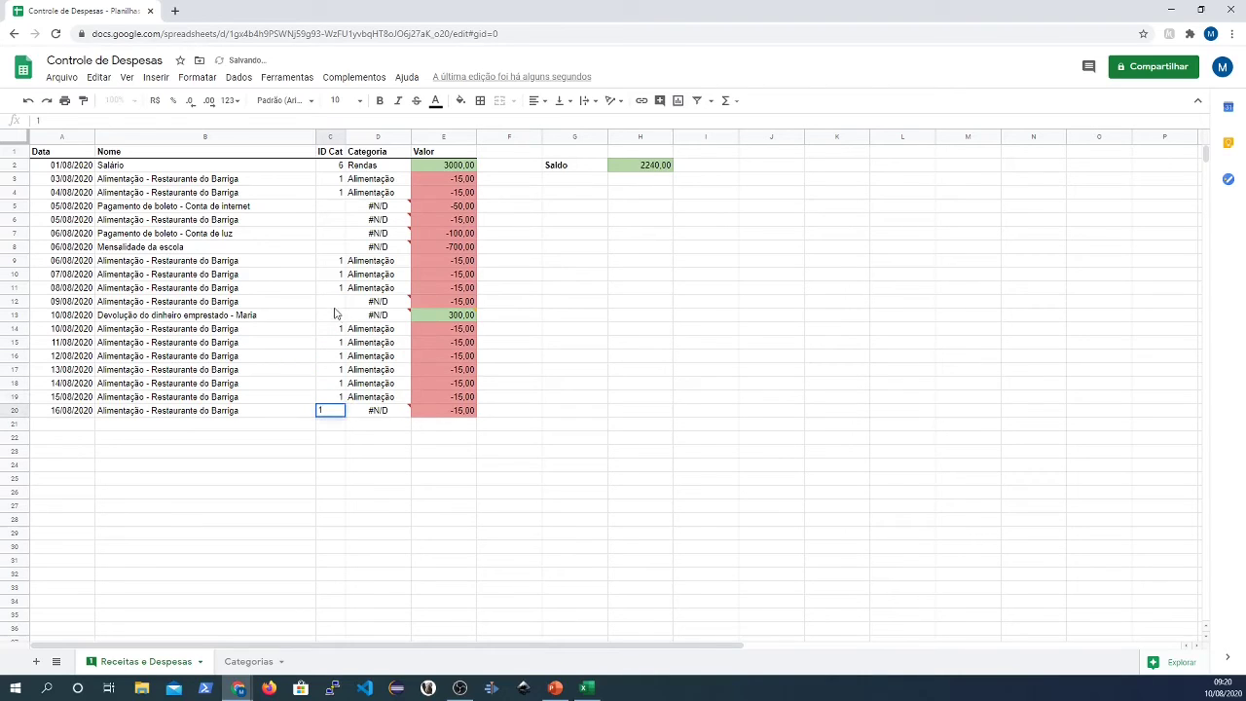
# - Enter ID Cat 6 for the Devolução do dinheiro emprestado entry in C13 and 1 for the Alimentação entry in C12
pyautogui.click(334, 312)
pyautogui.write('6')
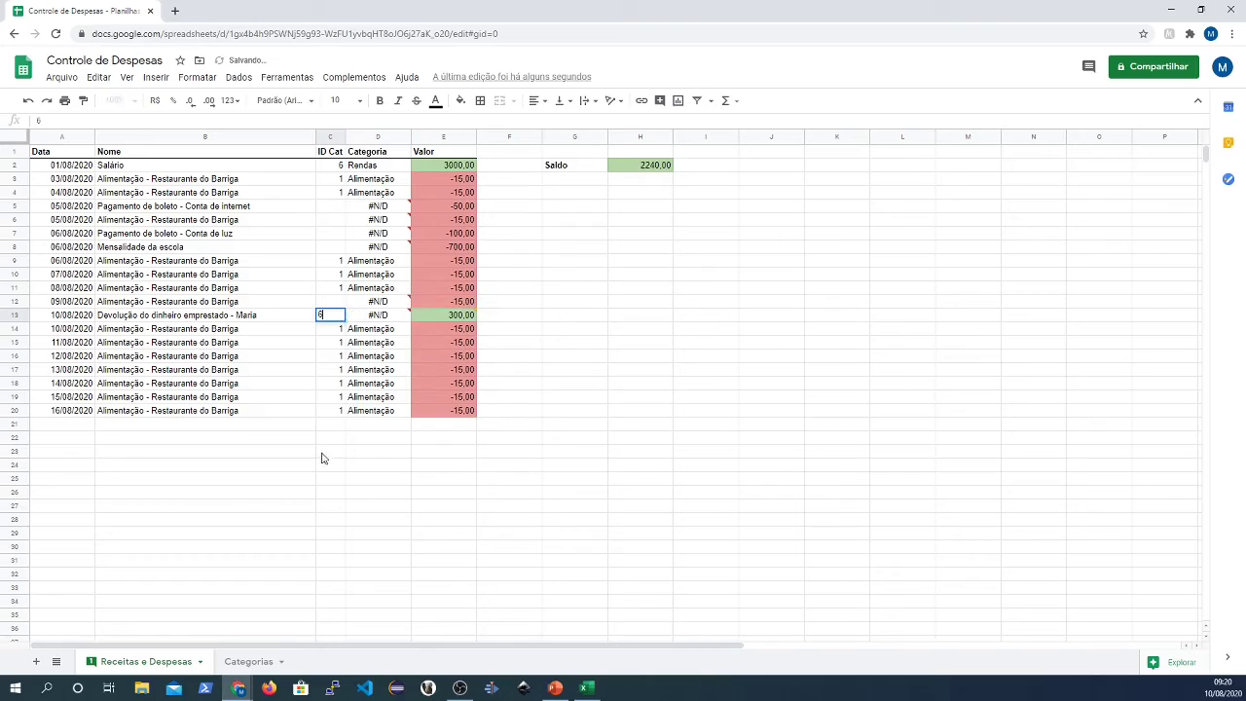
pyautogui.click(322, 455)
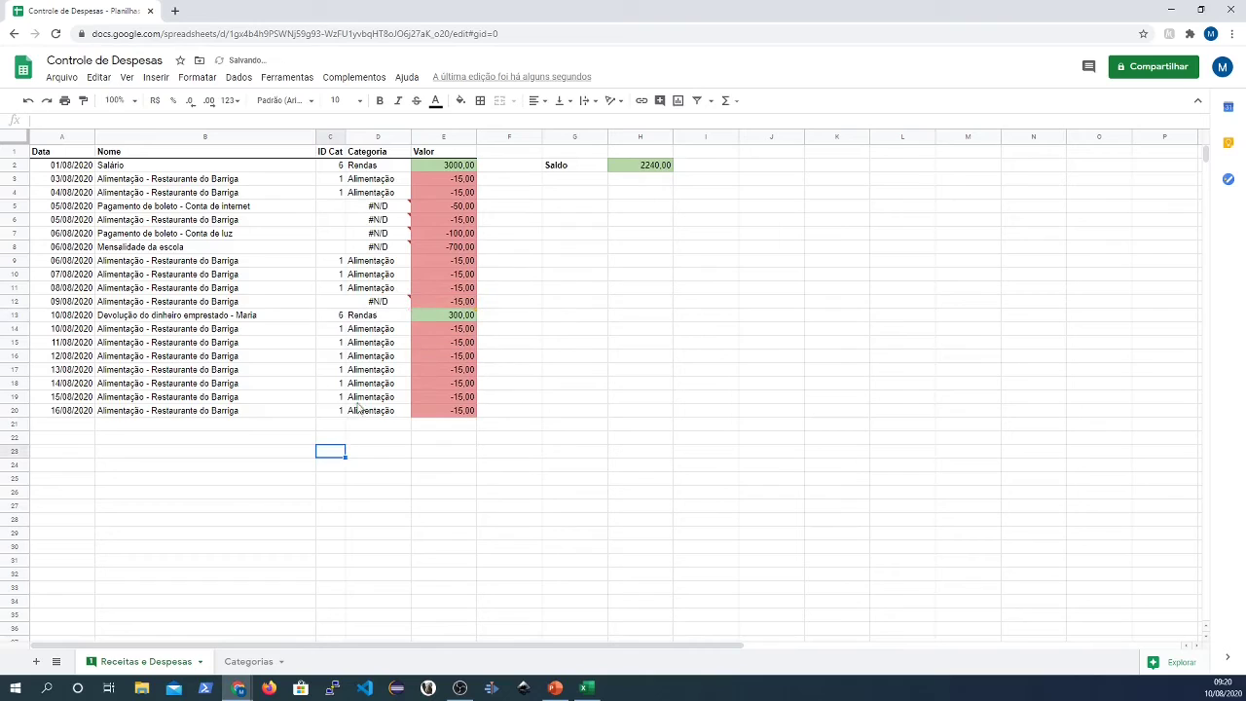
pyautogui.click(327, 306)
pyautogui.write('1')
pyautogui.click(289, 466)
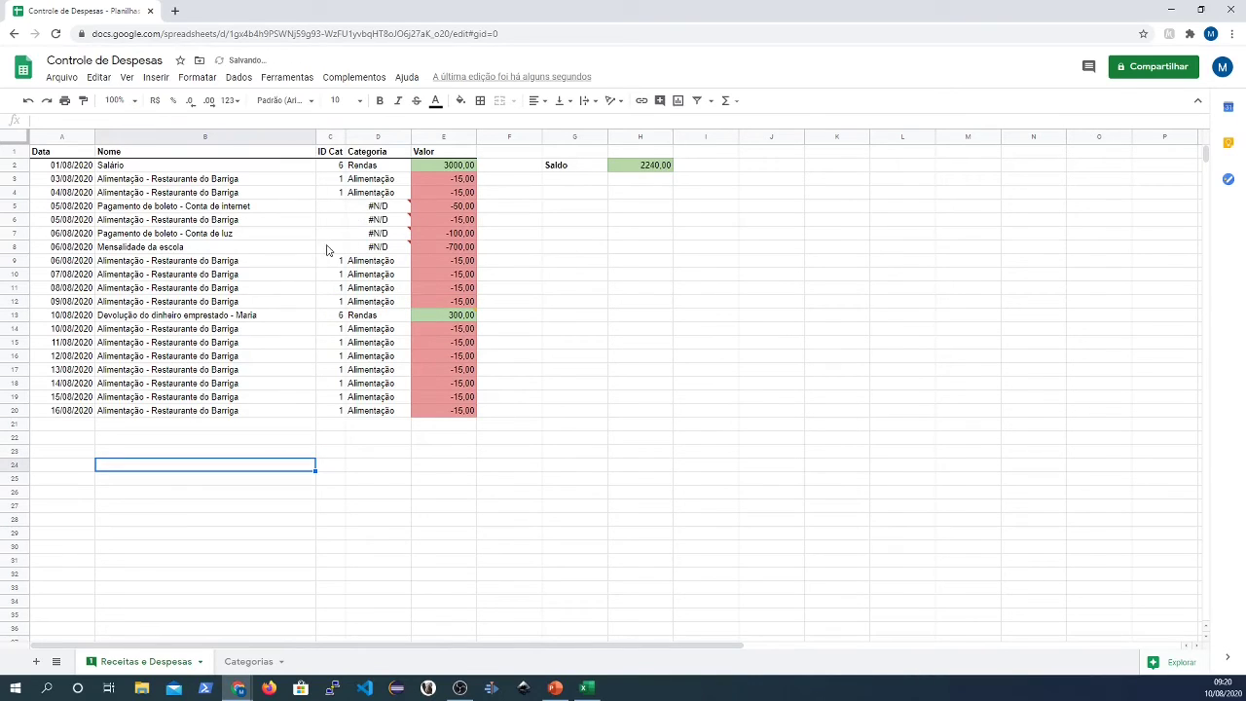
# - Check the ID of Educação on the Categorias sheet and enter 5 as the Mensalidade da escola entry's ID Cat in C8
pyautogui.click(327, 250)
pyautogui.click(247, 661)
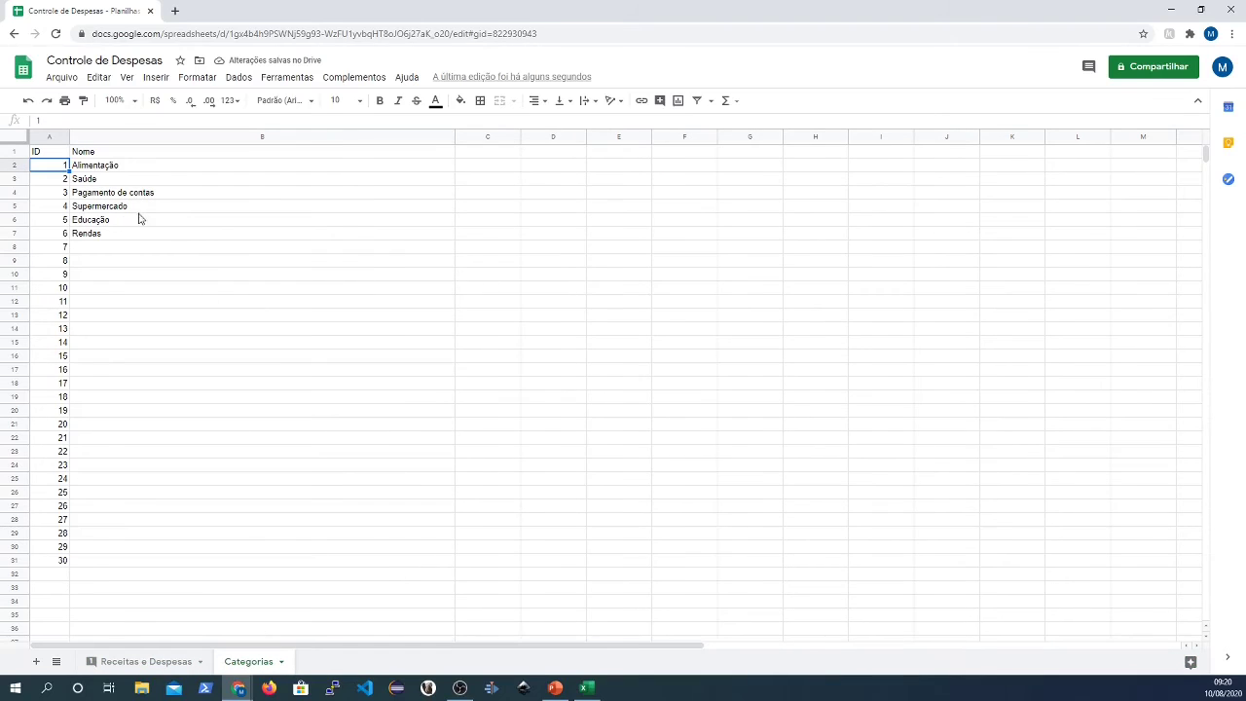
pyautogui.click(64, 220)
pyautogui.click(144, 660)
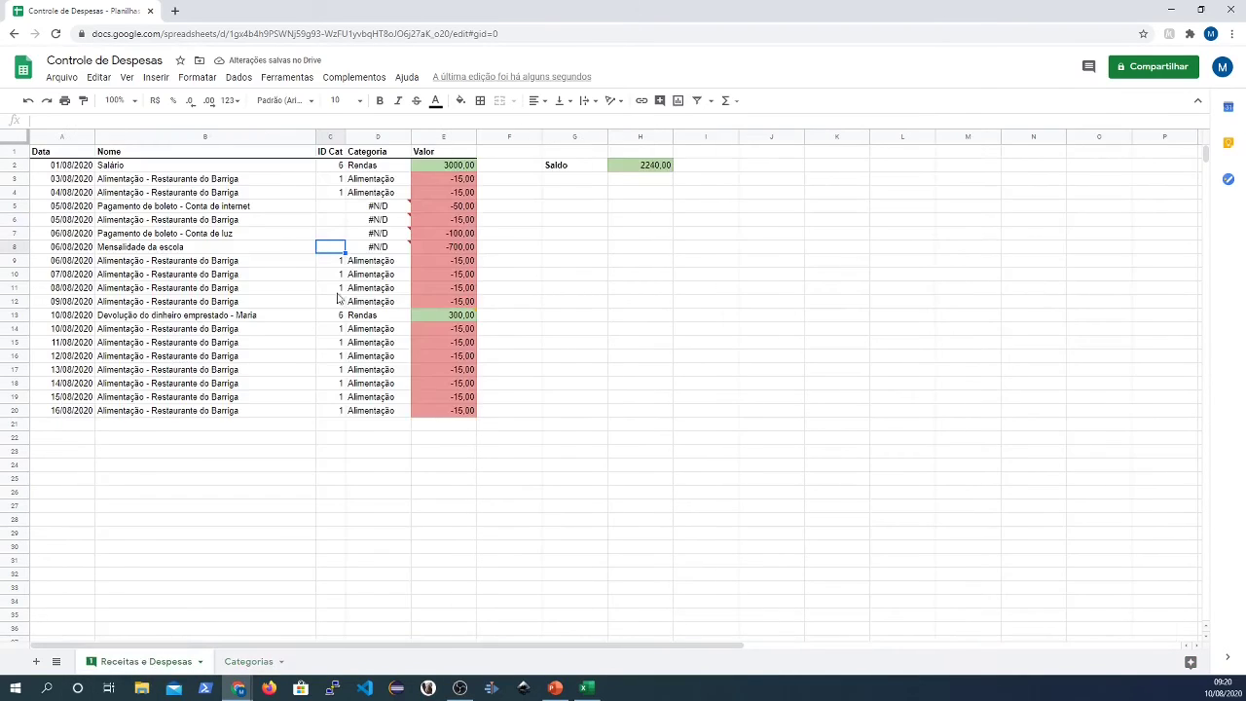
pyautogui.write('5')
pyautogui.click(289, 550)
# - Check the ID of Pagamento de contas on the Categorias sheet and enter 3 as the ID Cat of both boleto entries, C5 and C7
pyautogui.click(254, 661)
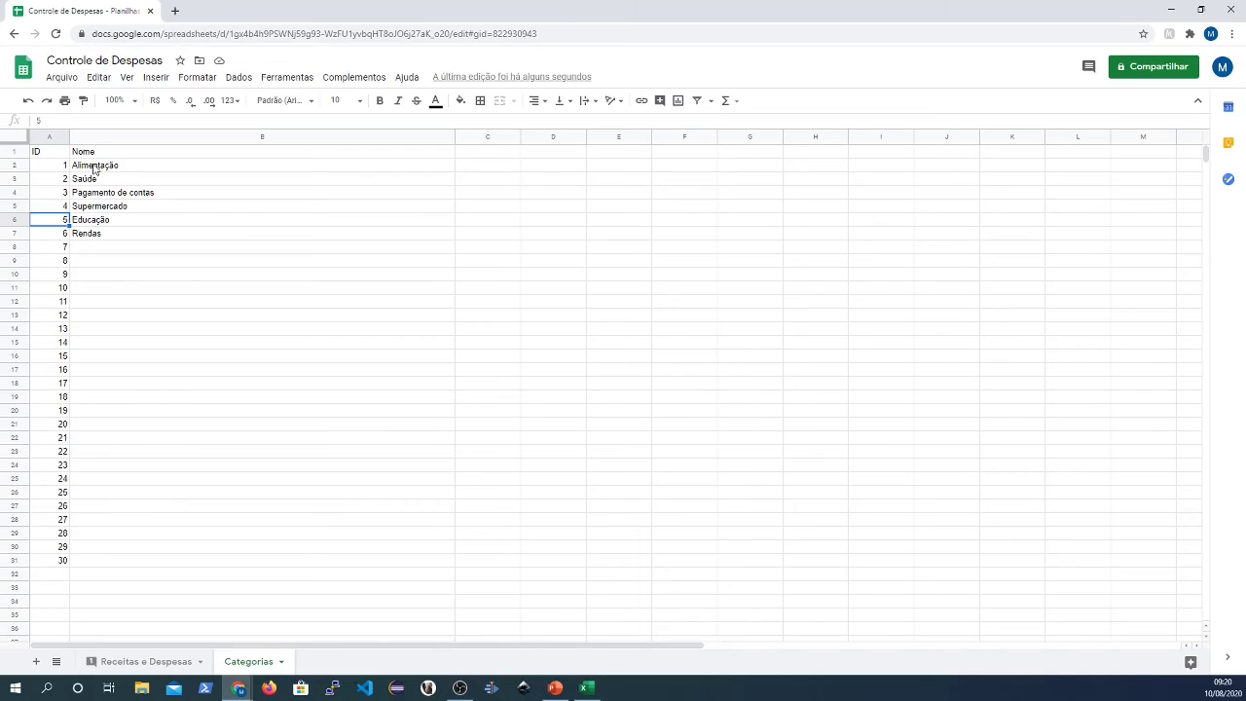
pyautogui.click(75, 199)
pyautogui.moveTo(58, 199); pyautogui.dragTo(107, 197)
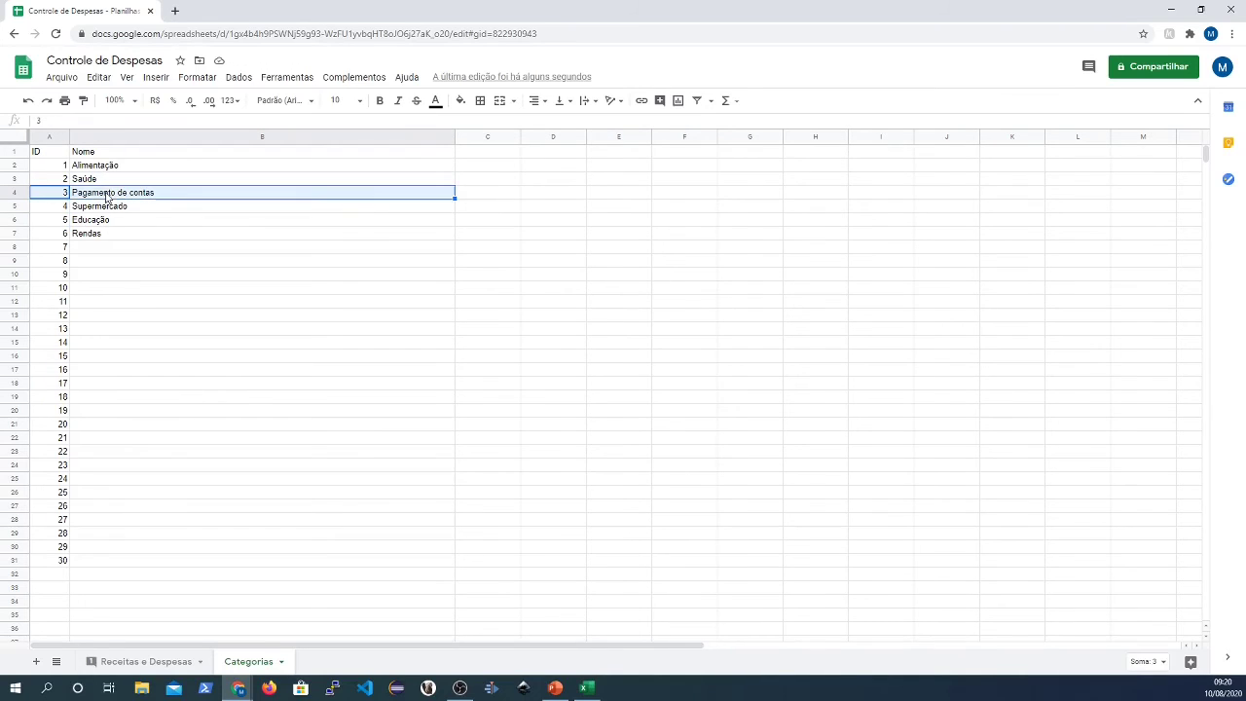
pyautogui.click(135, 661)
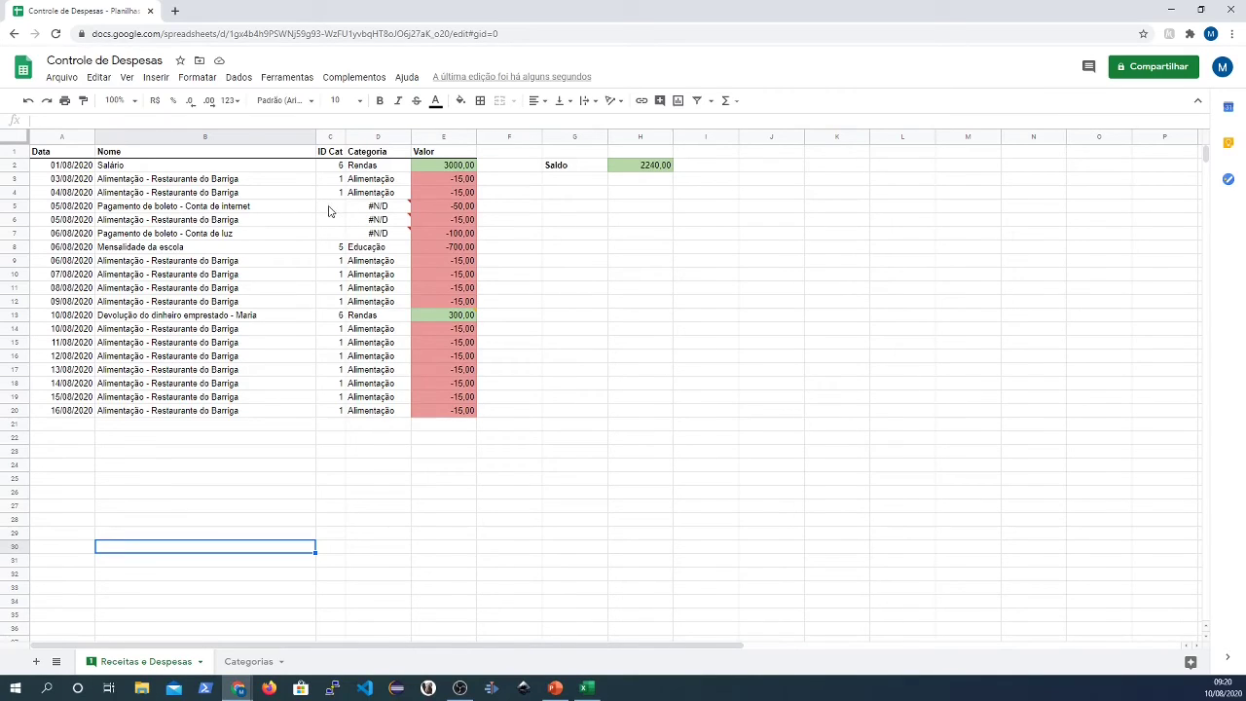
pyautogui.click(248, 661)
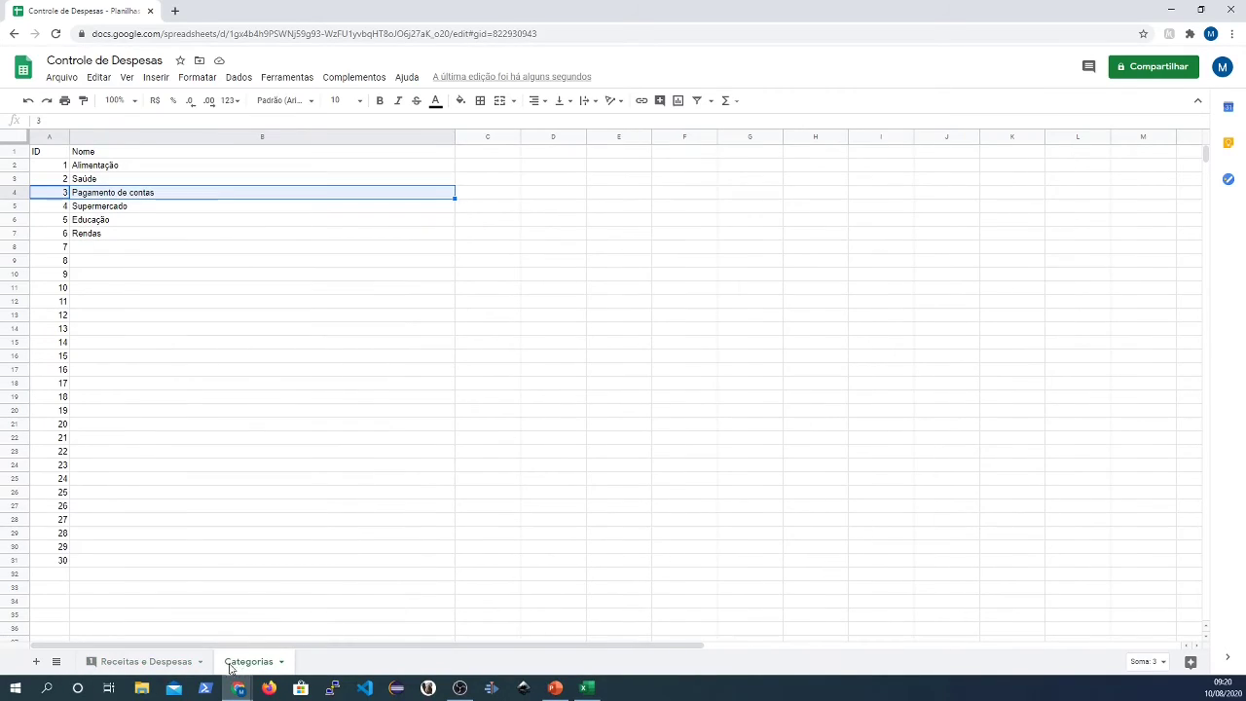
pyautogui.click(179, 664)
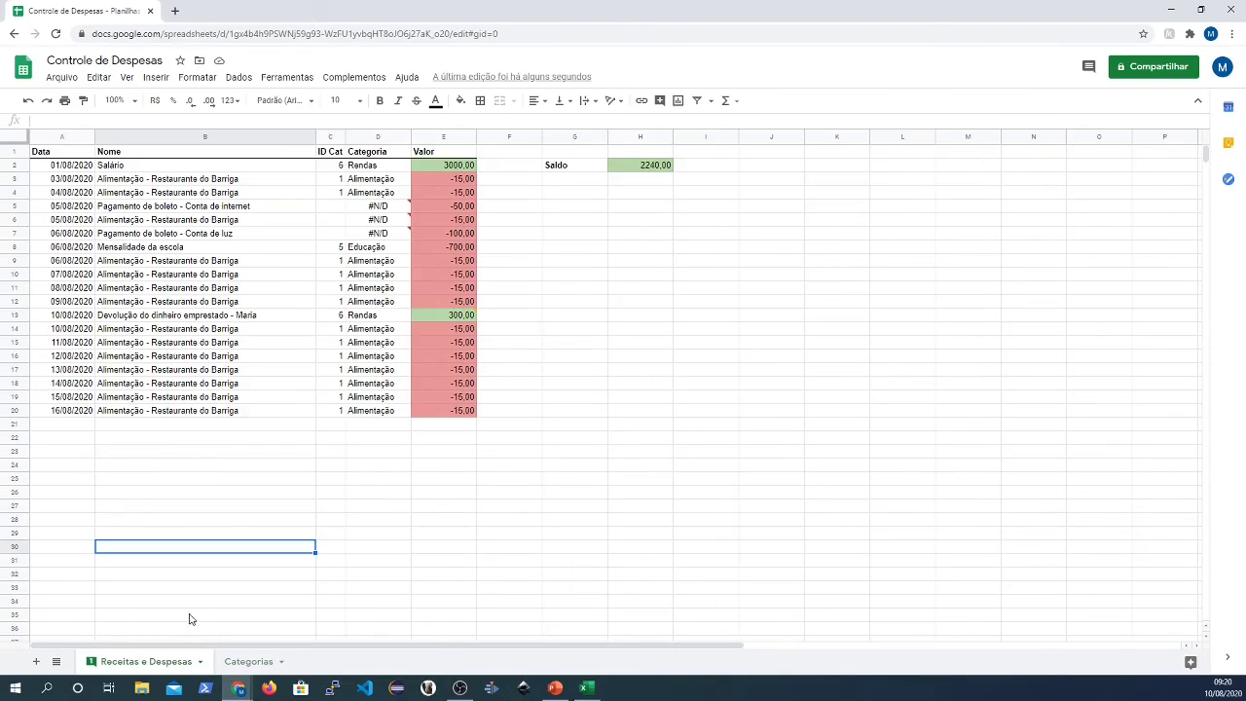
pyautogui.click(329, 208)
pyautogui.write('3')
pyautogui.click(328, 235)
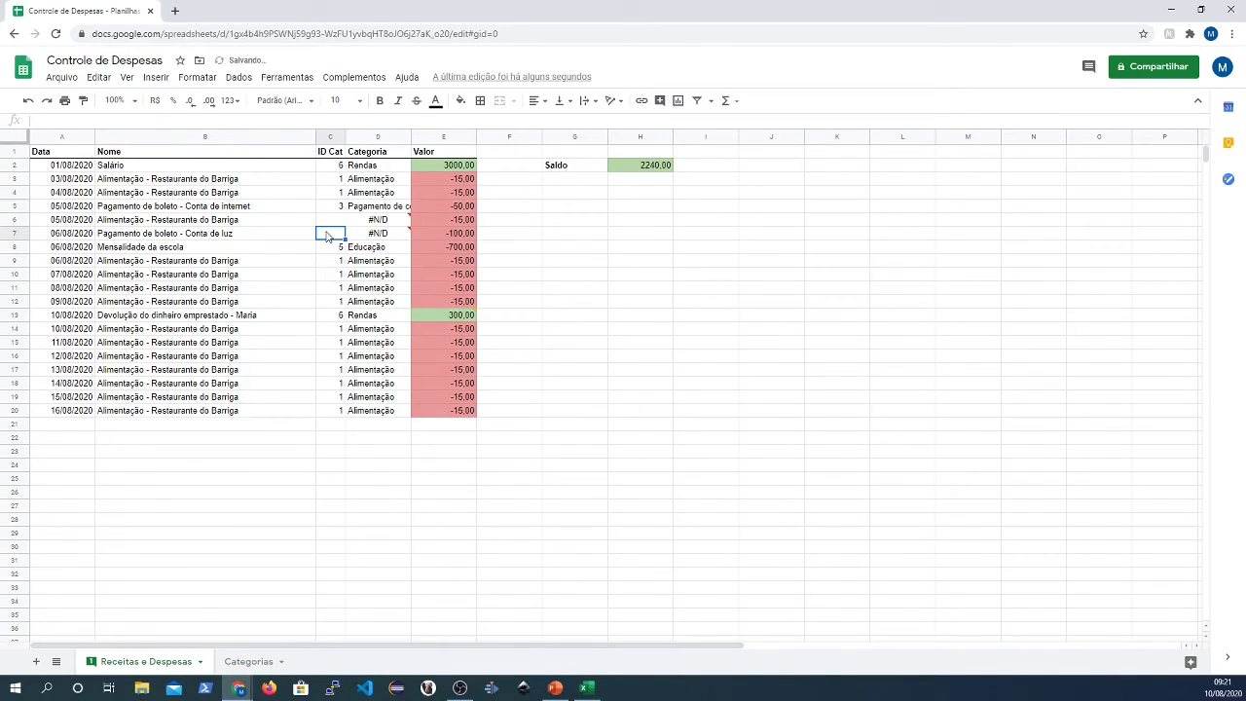
pyautogui.write('3')
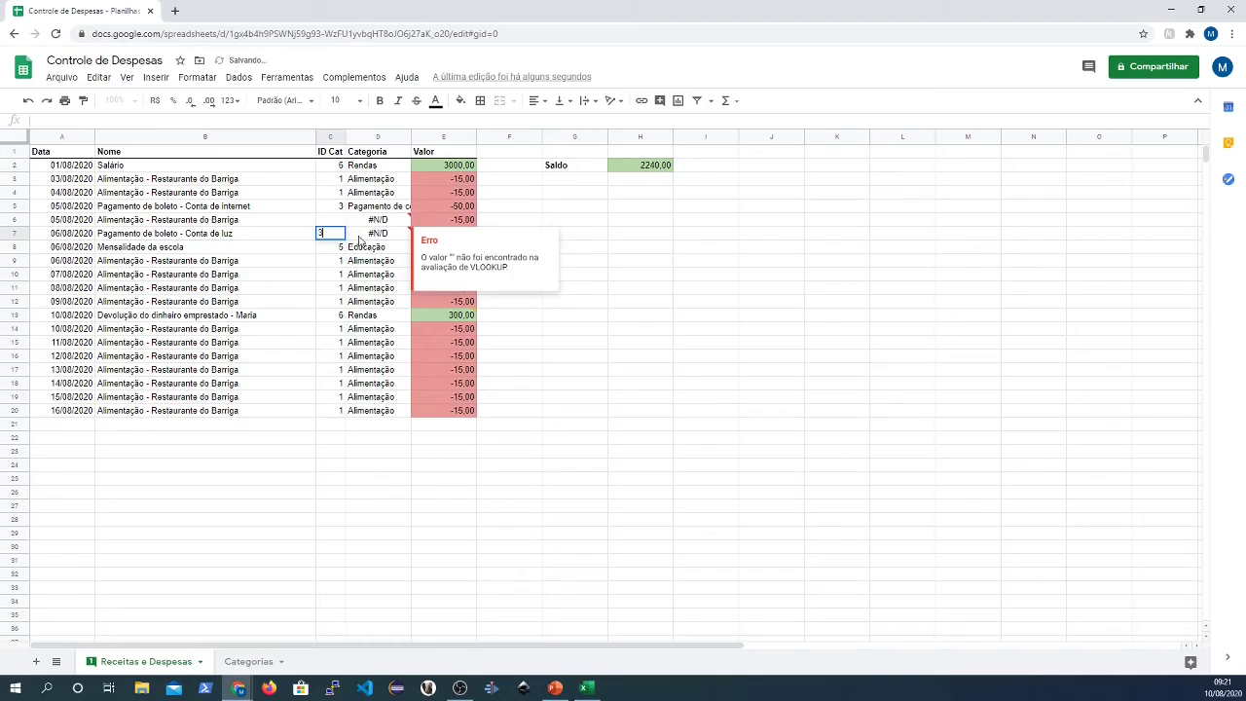
# - Enter 1 as the ID Cat of the remaining Alimentação entry in C6
pyautogui.click(335, 222)
pyautogui.write('1')
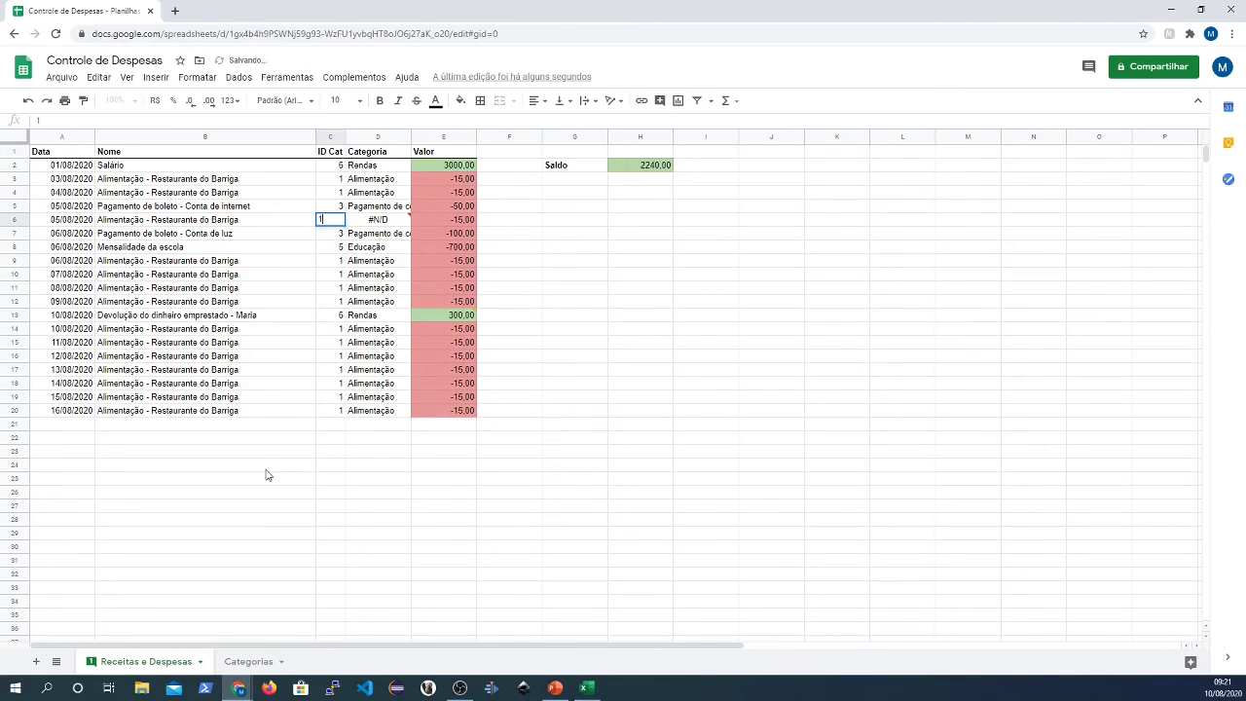
pyautogui.click(276, 464)
pyautogui.click(384, 426)
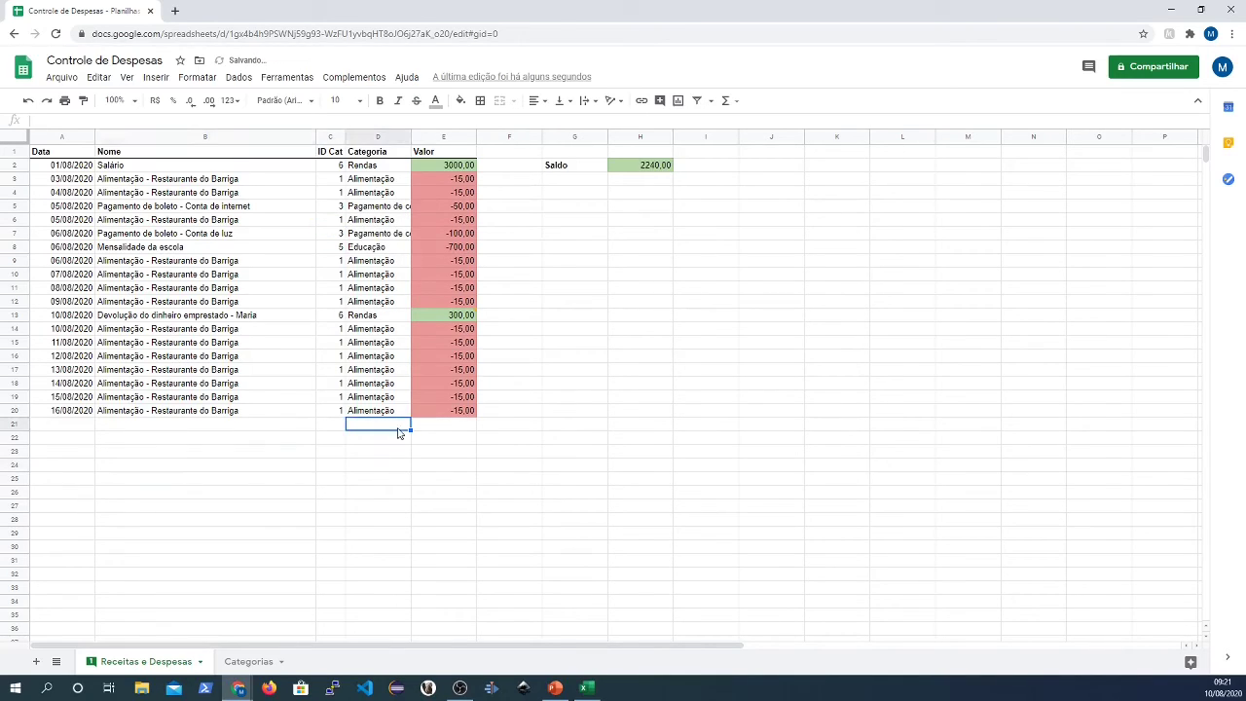
# - Start a new entry in row 21 with the date 20/08/2020 and the name Farra!
pyautogui.click(67, 429)
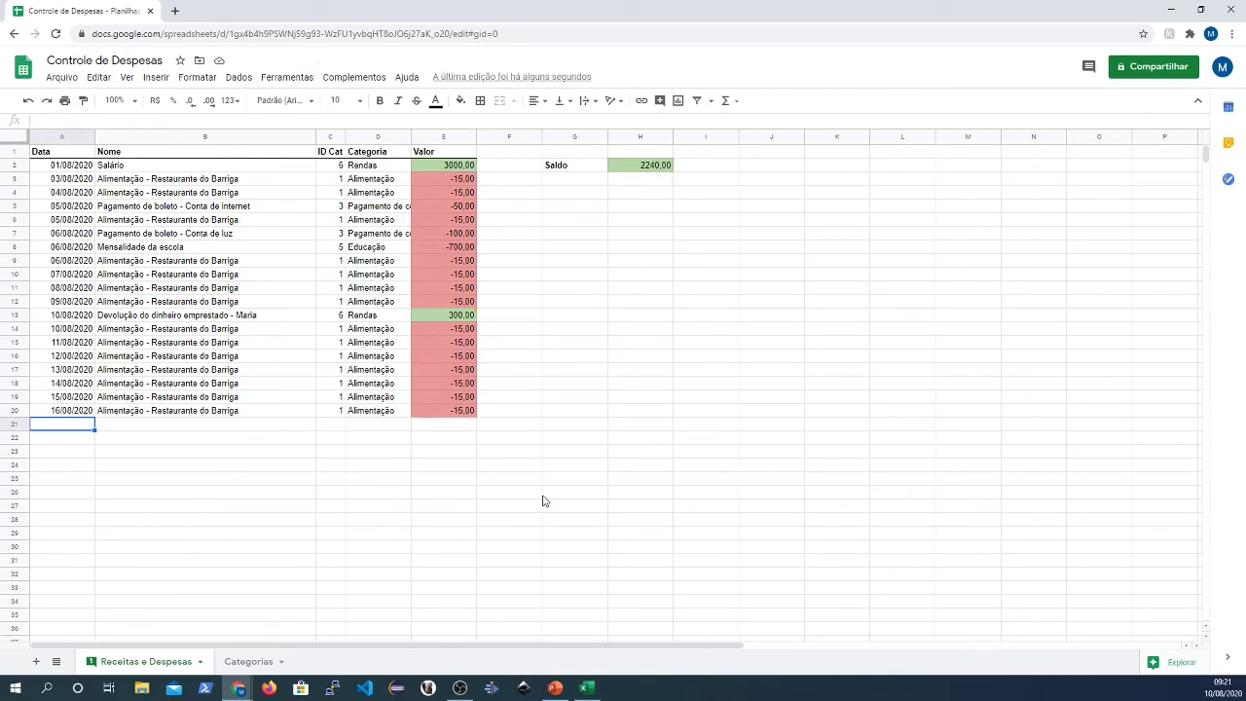
pyautogui.write('20/08/2020')
pyautogui.press('Tab')
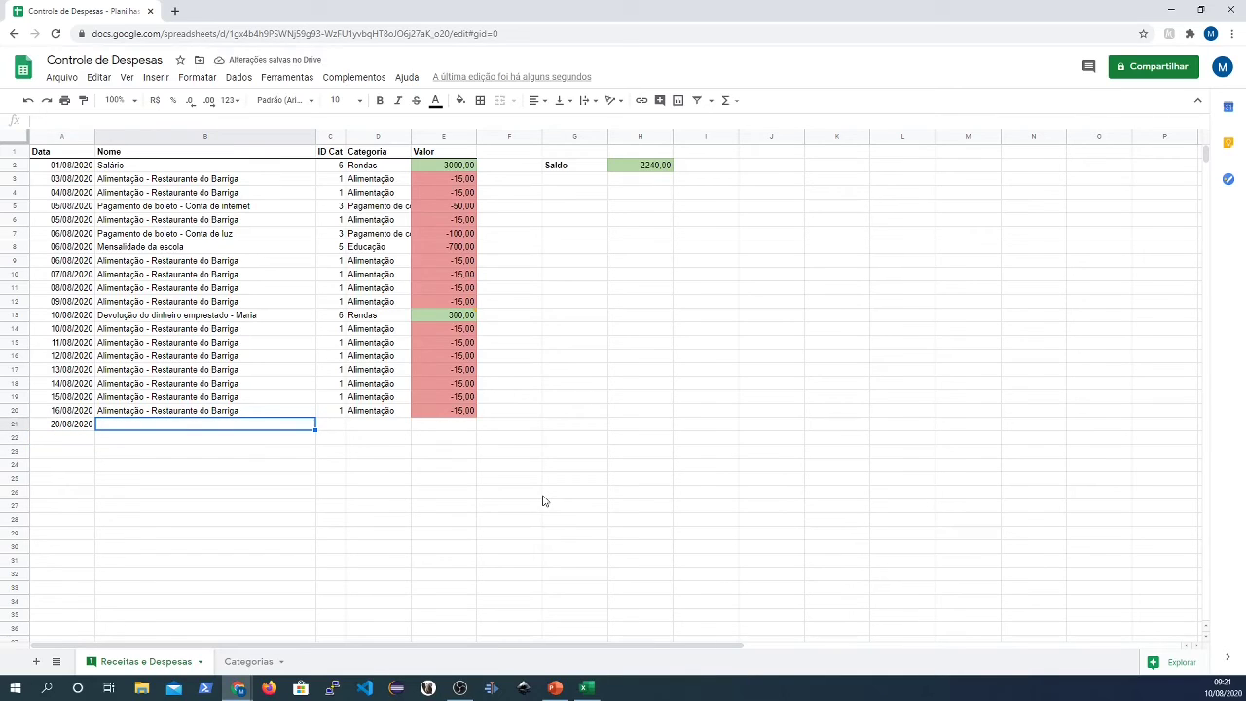
pyautogui.write('f')
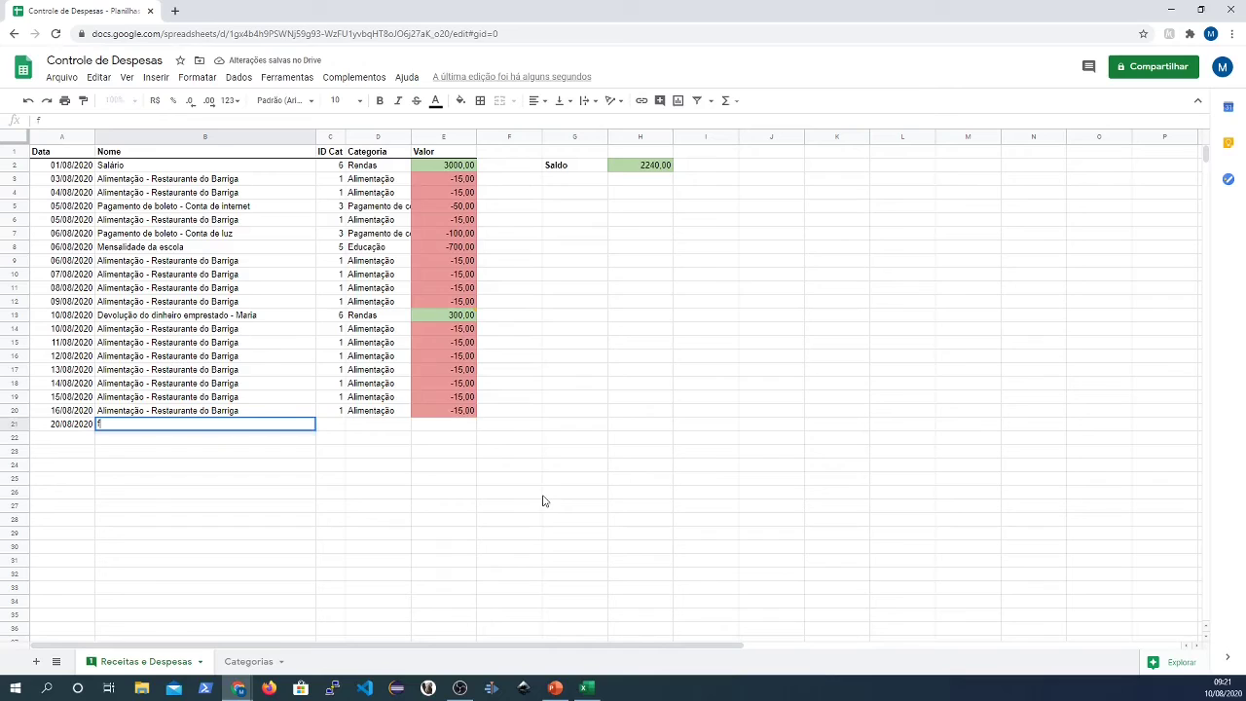
pyautogui.write('A')
pyautogui.press('BackSpace')
pyautogui.press('BackSpace')
pyautogui.write('Far')
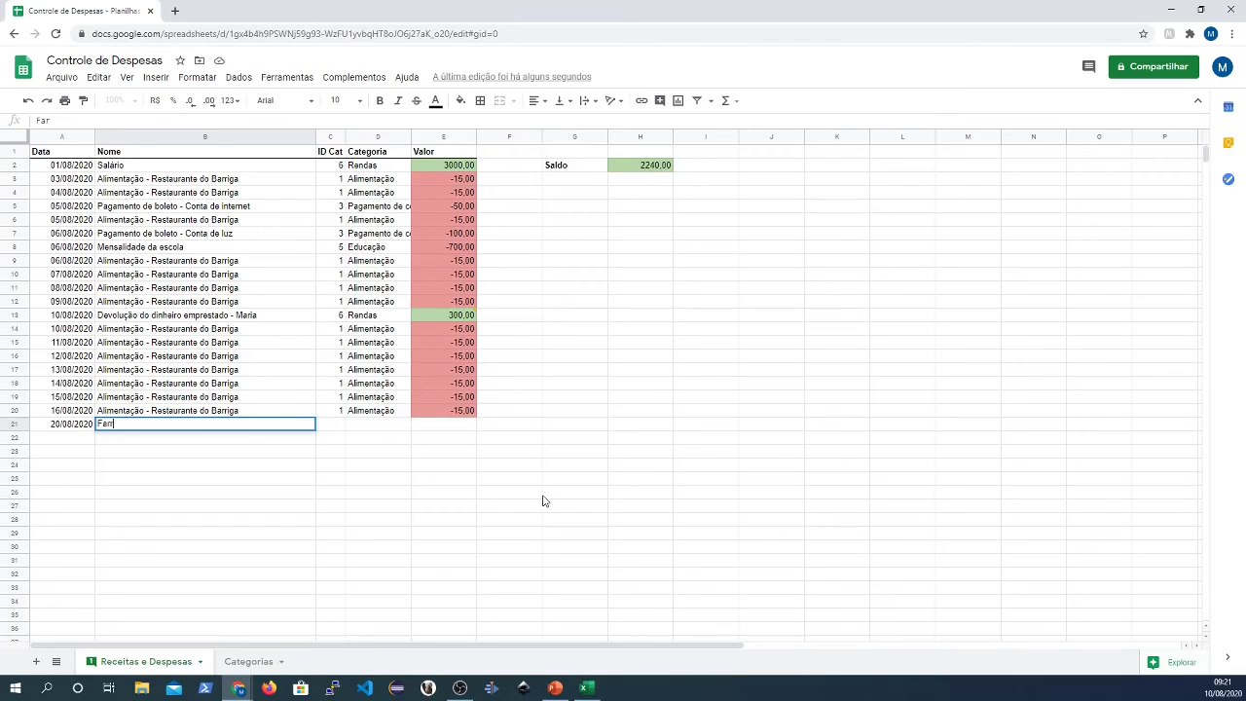
pyautogui.write('ra!')
pyautogui.press('Return')
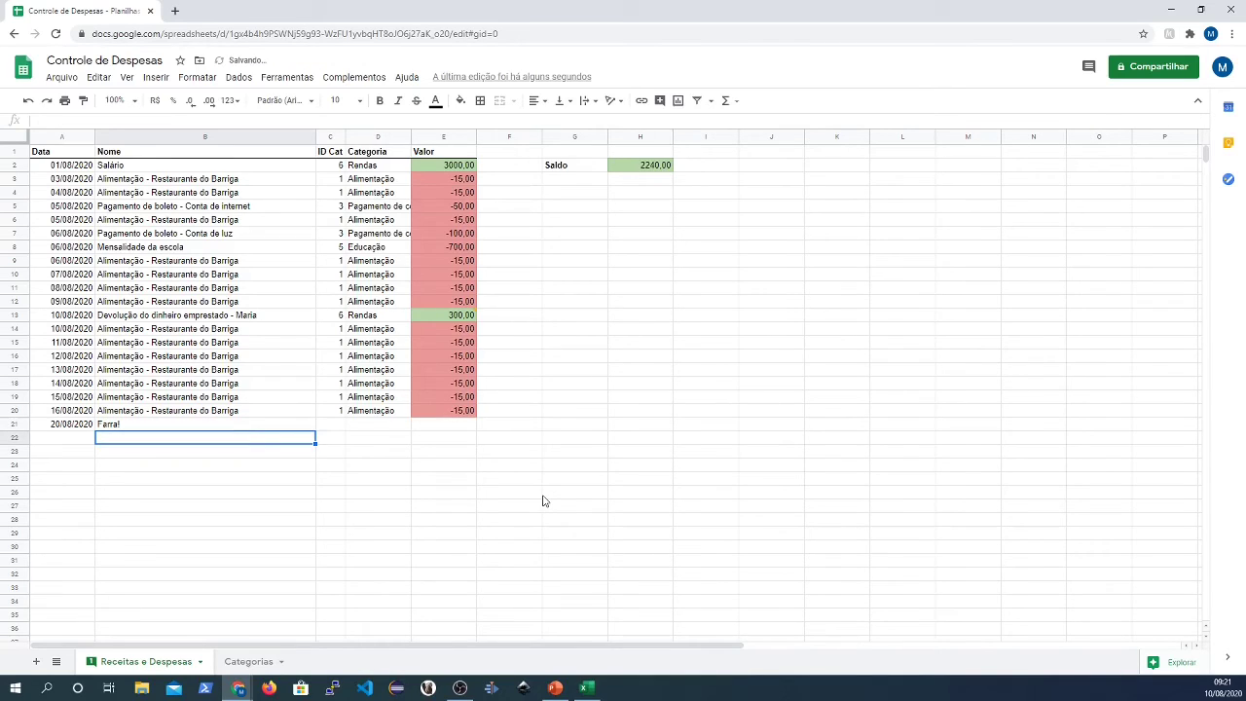
# - Enter -200 as the Farra! entry's Valor in E21 and check the Saldo formula in H2
pyautogui.press('Up')
pyautogui.press('Right')
pyautogui.press('Right')
pyautogui.press('Right')
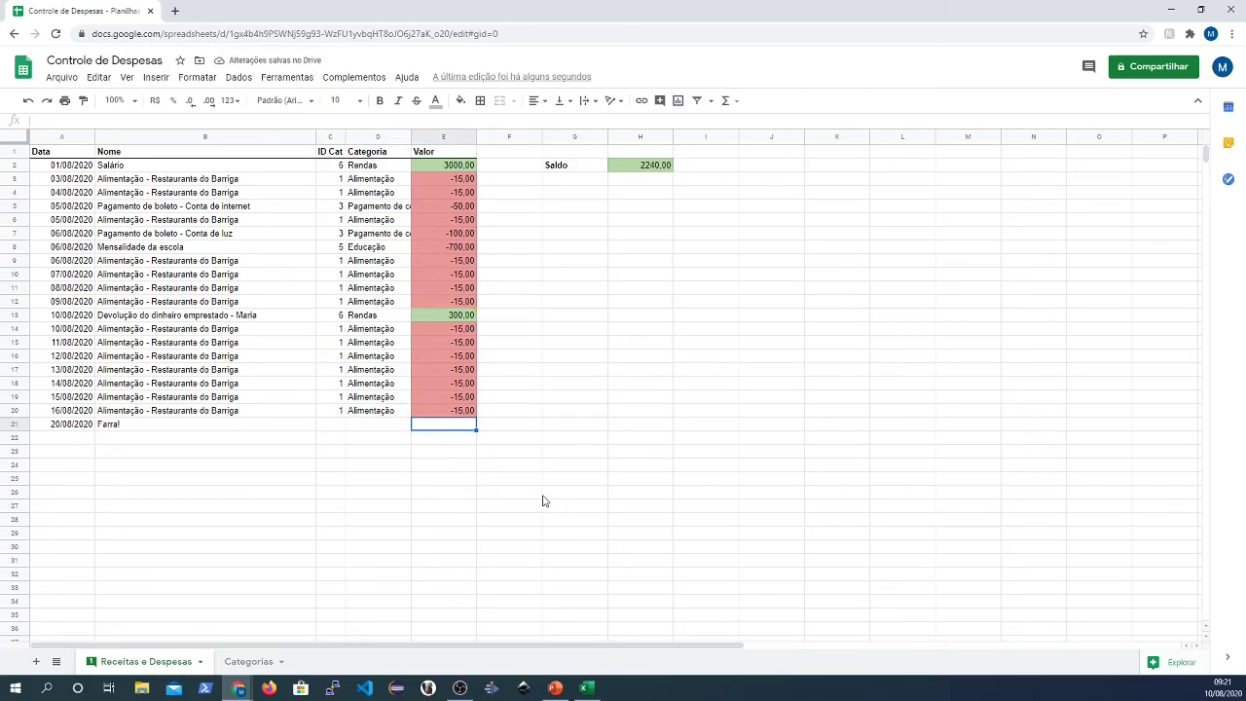
pyautogui.write('-200')
pyautogui.press('Return')
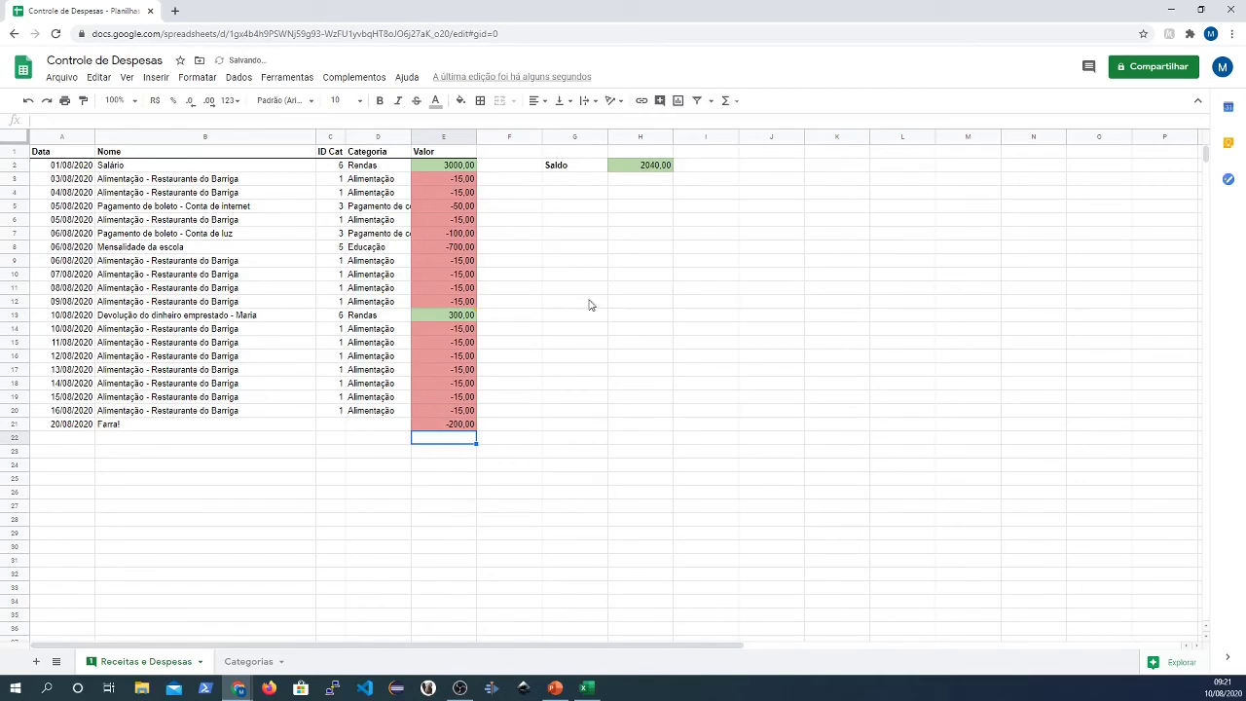
pyautogui.click(652, 166)
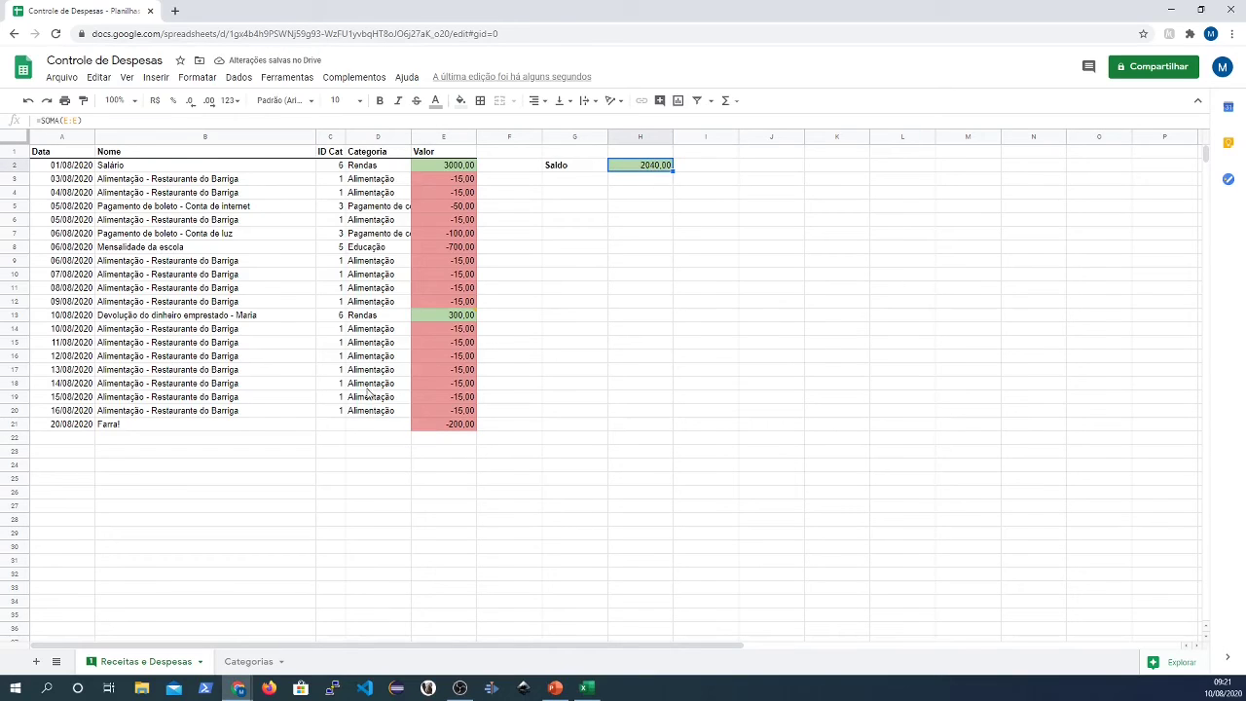
# - Add the category Lazer beside ID 7 on the Categorias sheet
pyautogui.click(367, 428)
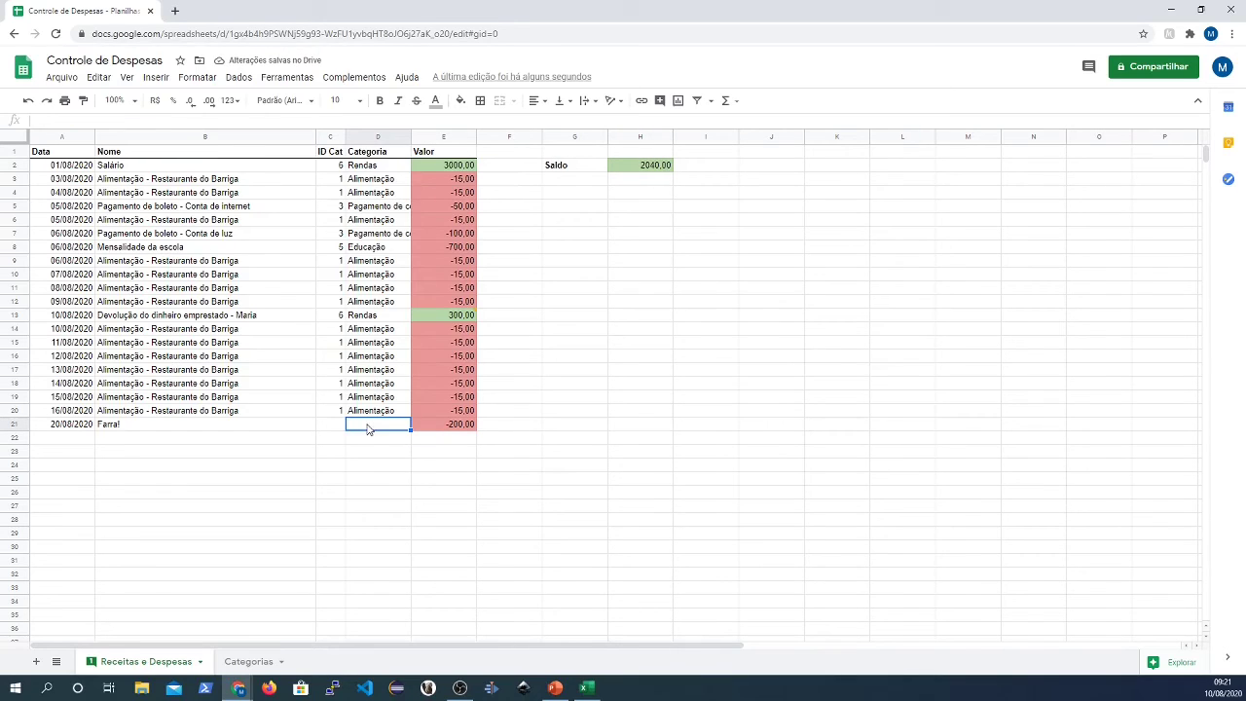
pyautogui.click(249, 662)
pyautogui.click(100, 250)
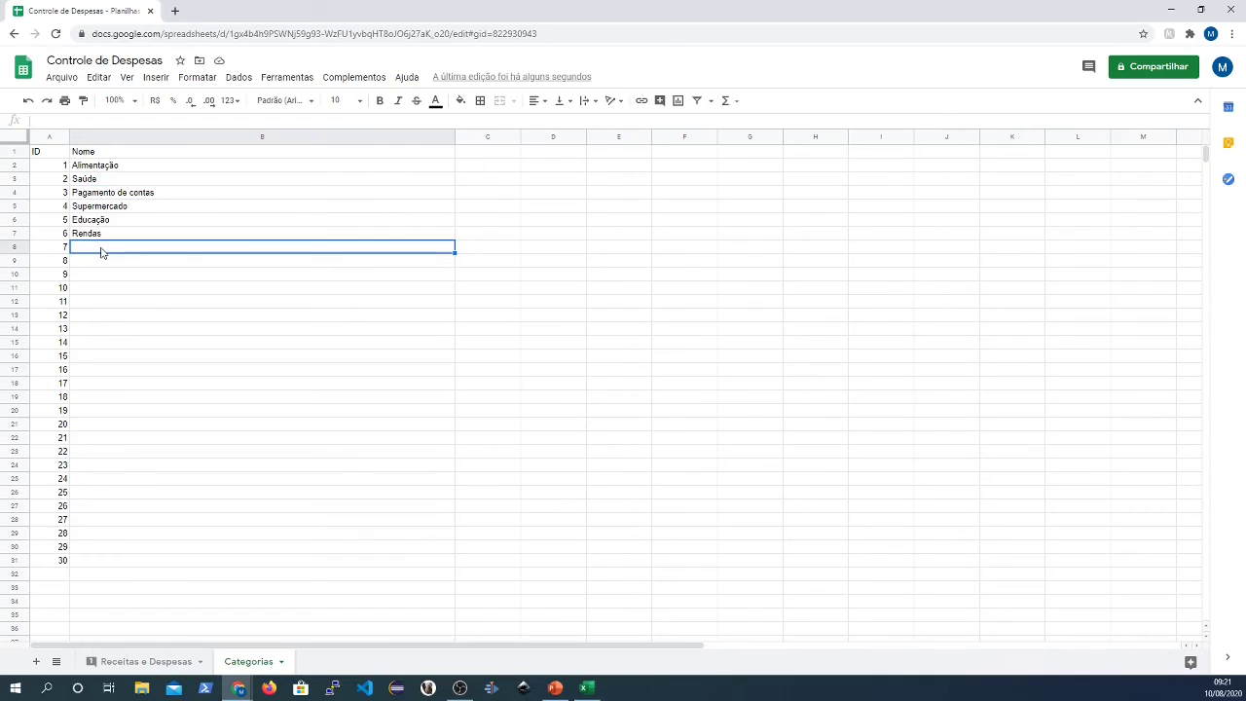
pyautogui.write('Lazer')
pyautogui.press('Return')
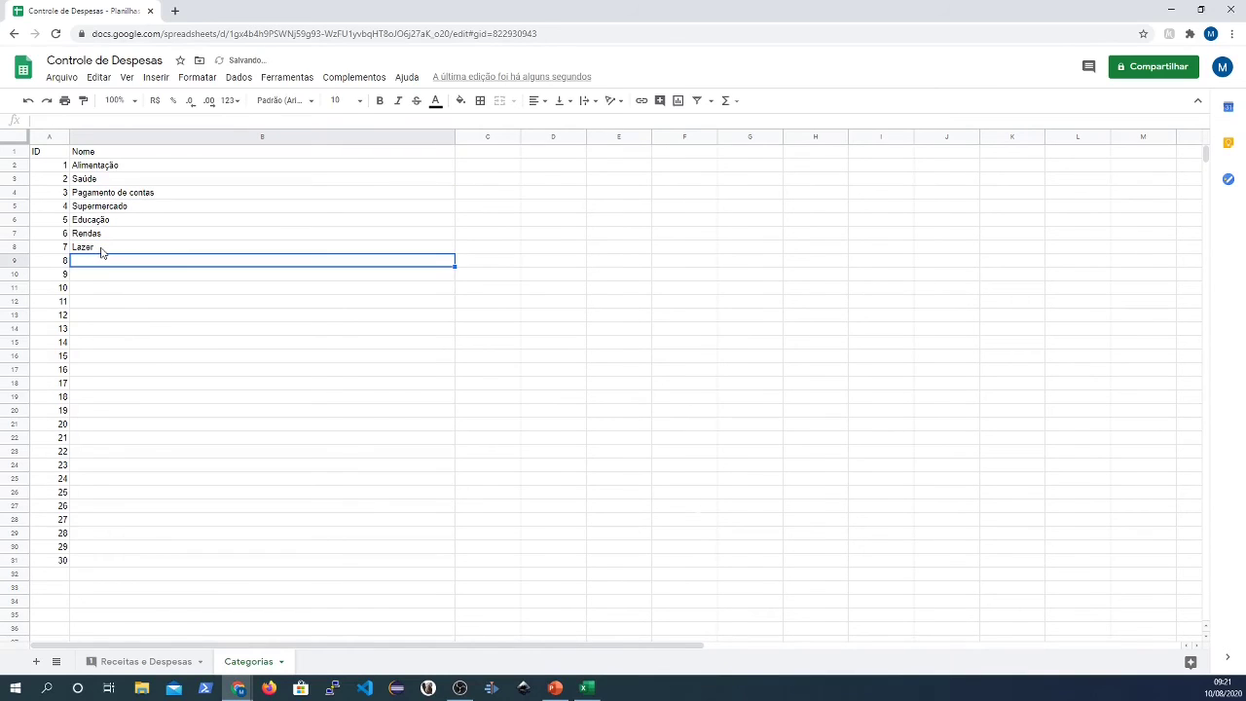
# - Enter 7 as the Farra! entry's ID Cat in C21 and fill the PROCV formula from D20 down to D21
pyautogui.click(144, 661)
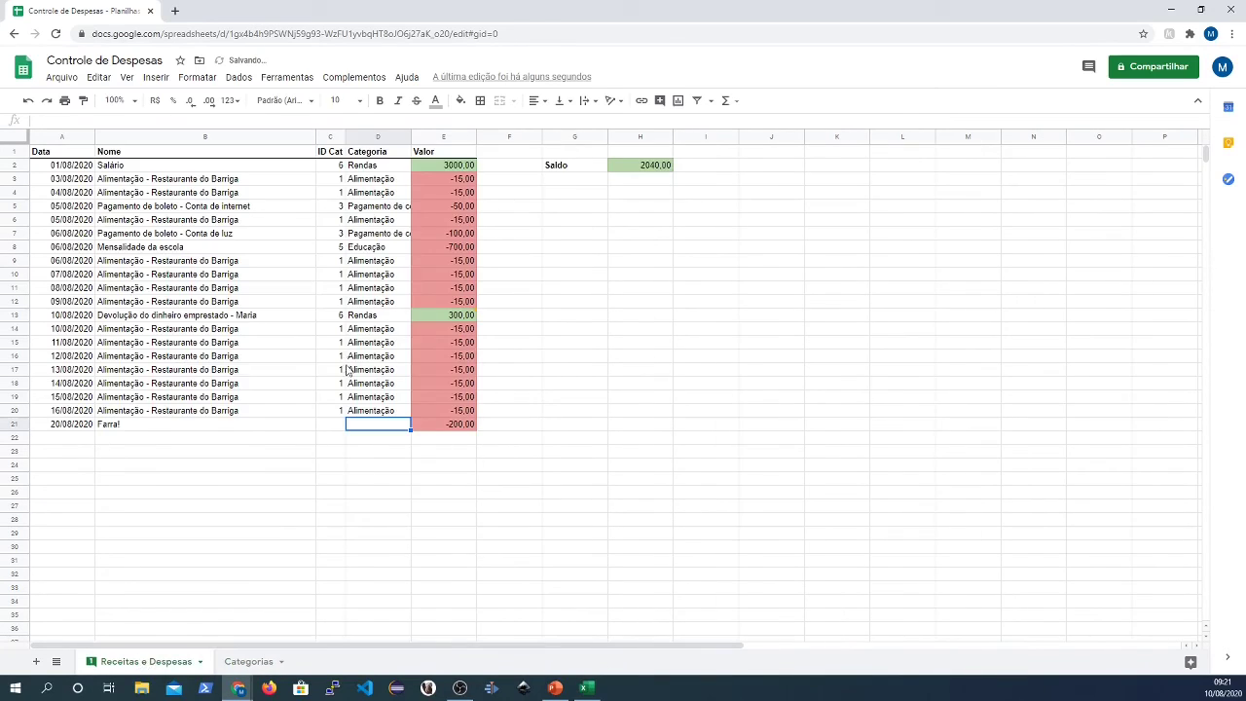
pyautogui.click(335, 425)
pyautogui.write('7')
pyautogui.press('Return')
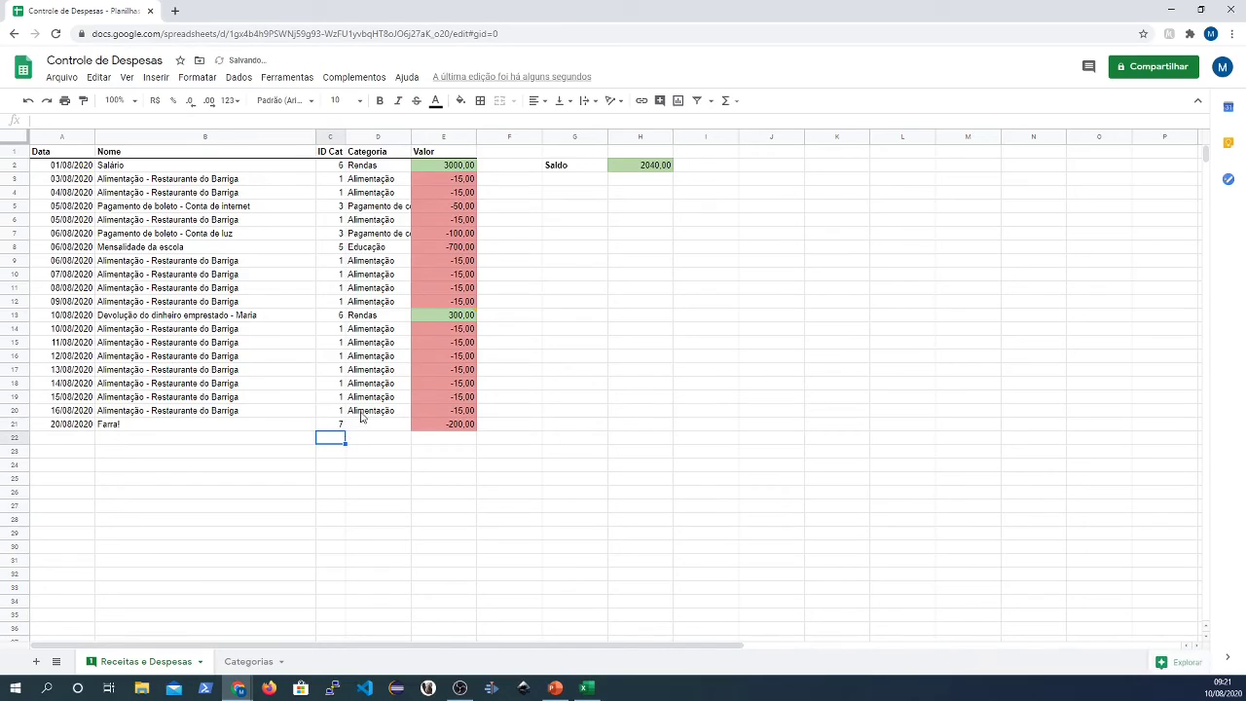
pyautogui.click(370, 411)
pyautogui.moveTo(410, 416); pyautogui.dragTo(410, 428)
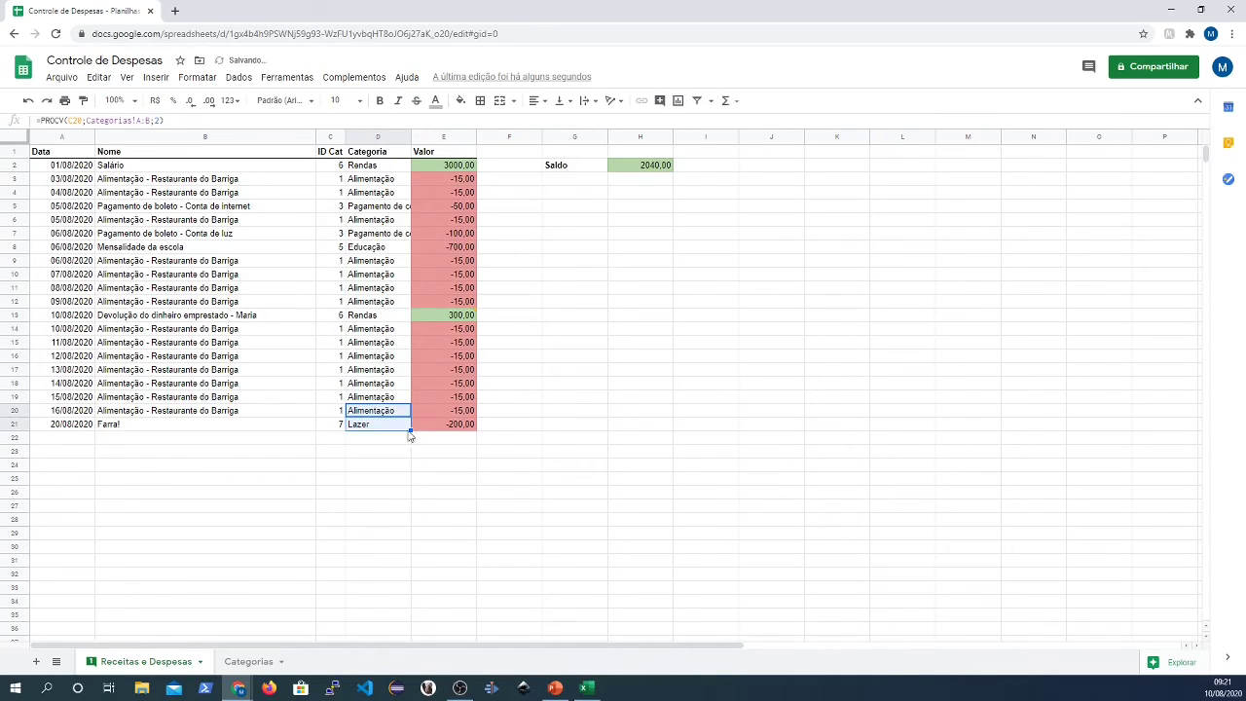
# - Add the column heading Gasto mensal por categoria in C1 on the Categorias sheet
pyautogui.click(406, 478)
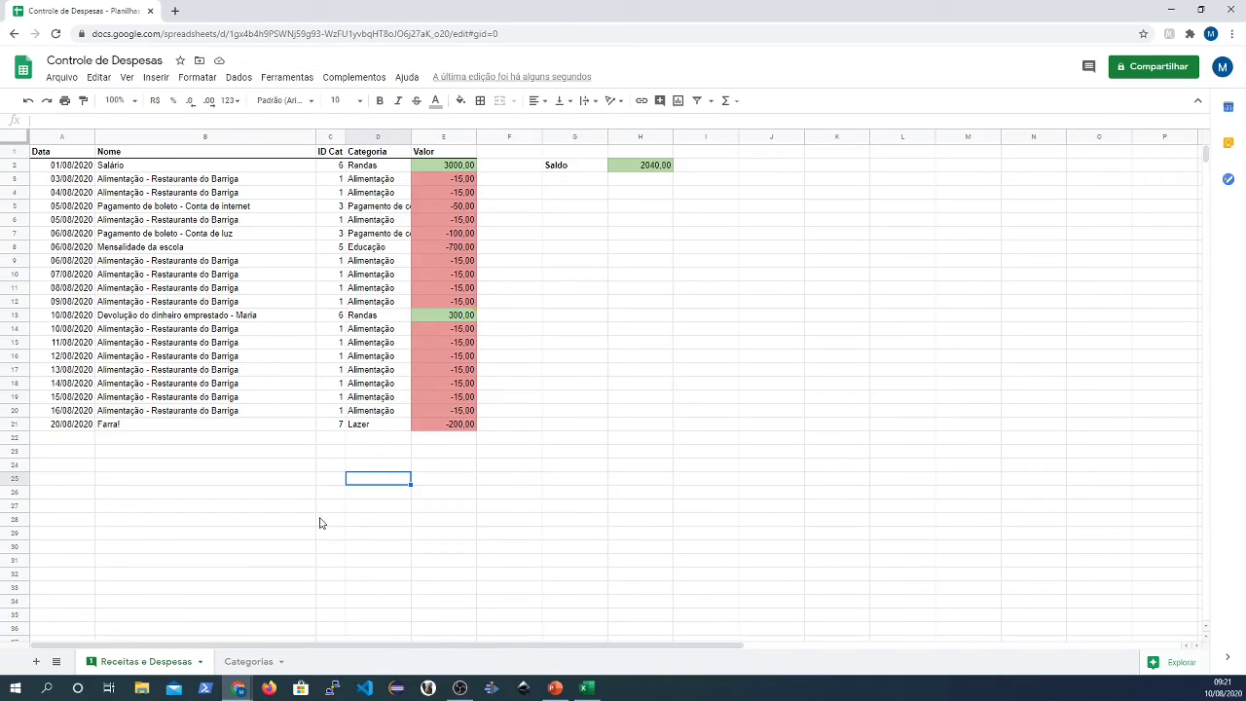
pyautogui.click(249, 661)
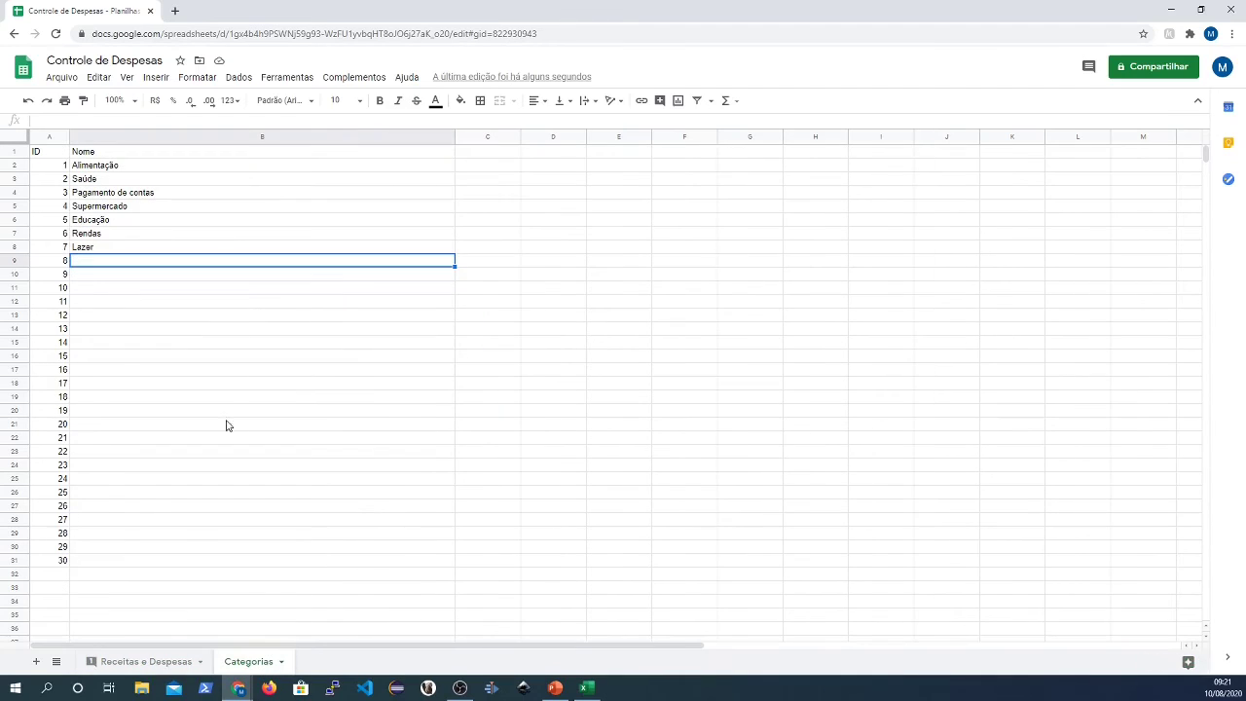
pyautogui.click(287, 306)
pyautogui.click(481, 164)
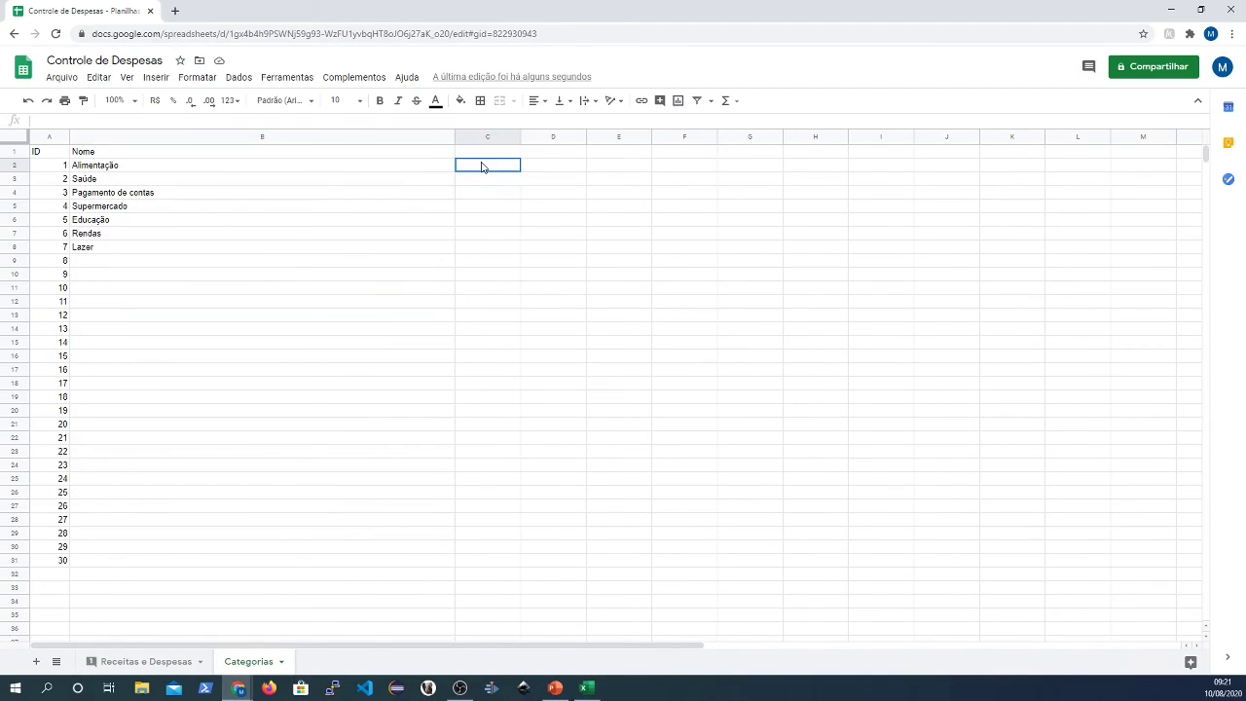
pyautogui.click(483, 153)
pyautogui.write('Gasto mens')
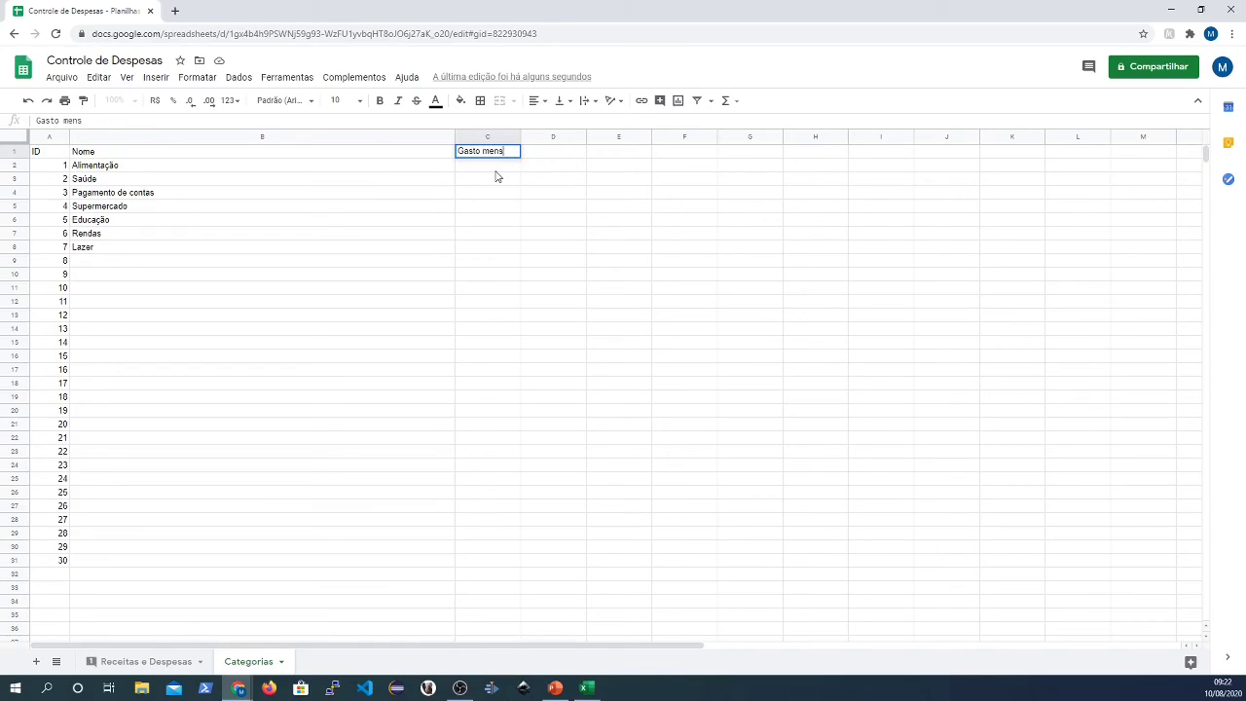
pyautogui.write('al por categor')
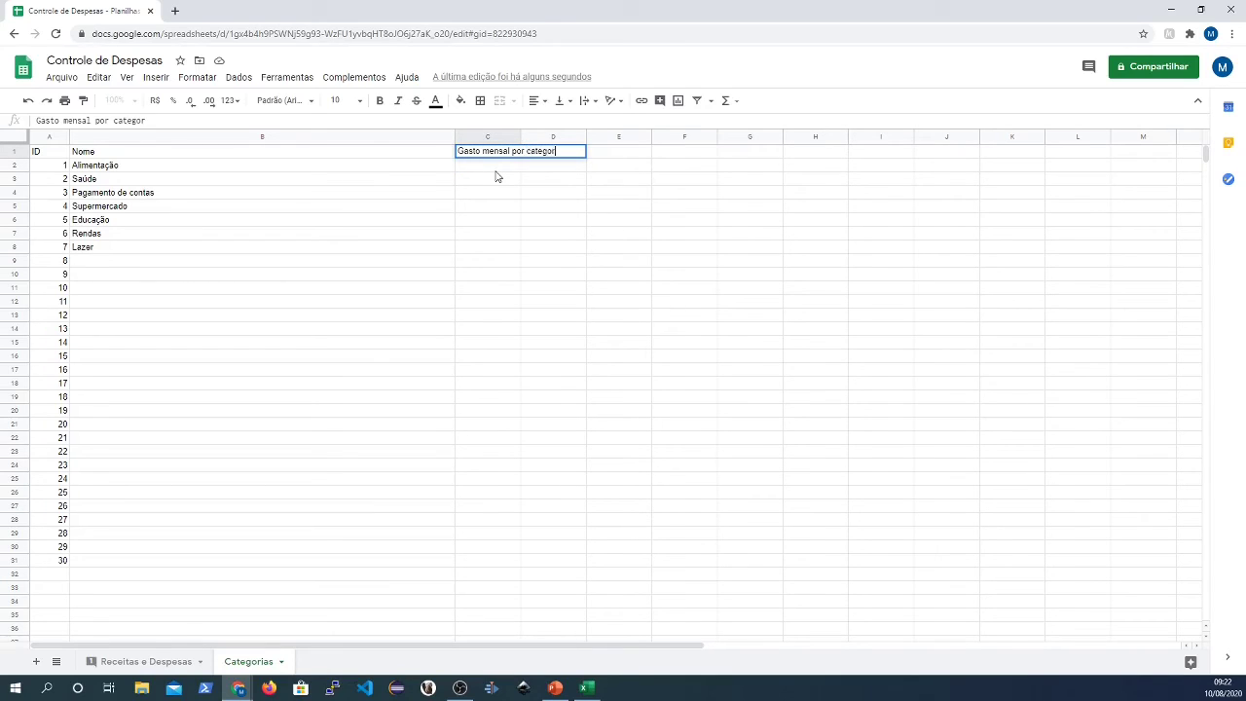
pyautogui.write('ia')
pyautogui.press('Return')
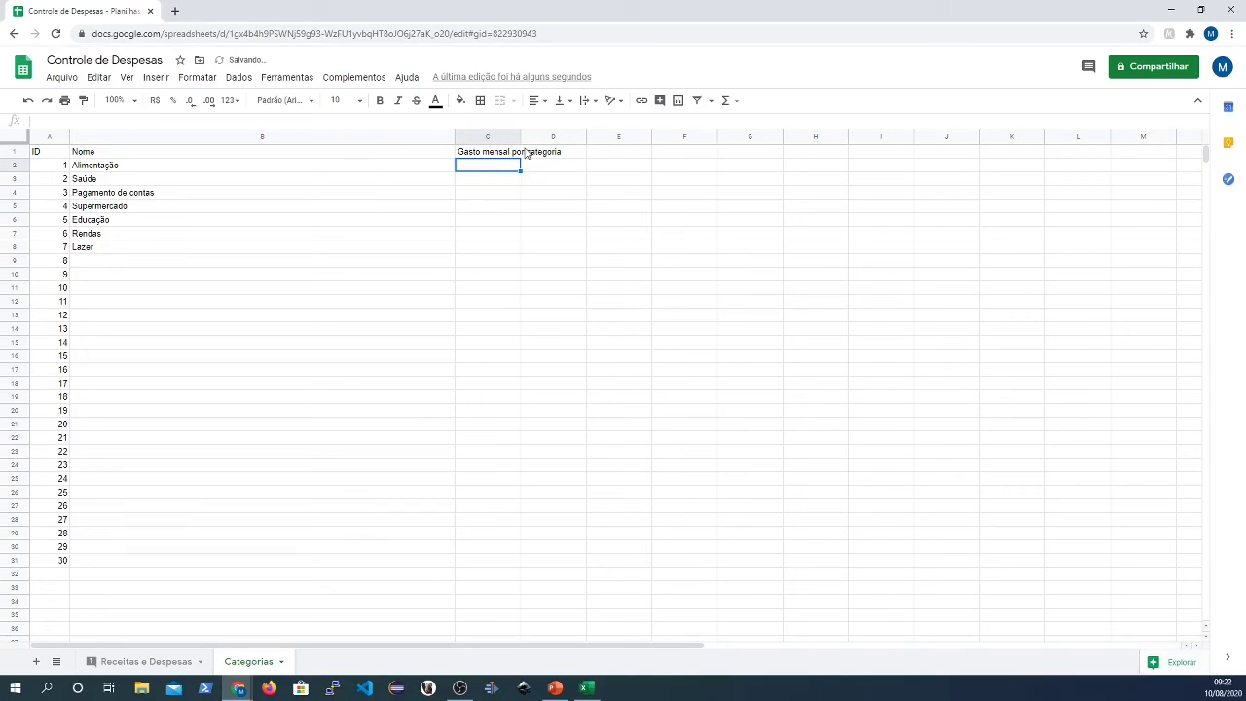
# - Fit the width of column C to its Gasto mensal por categoria heading
pyautogui.rightClick(516, 138)
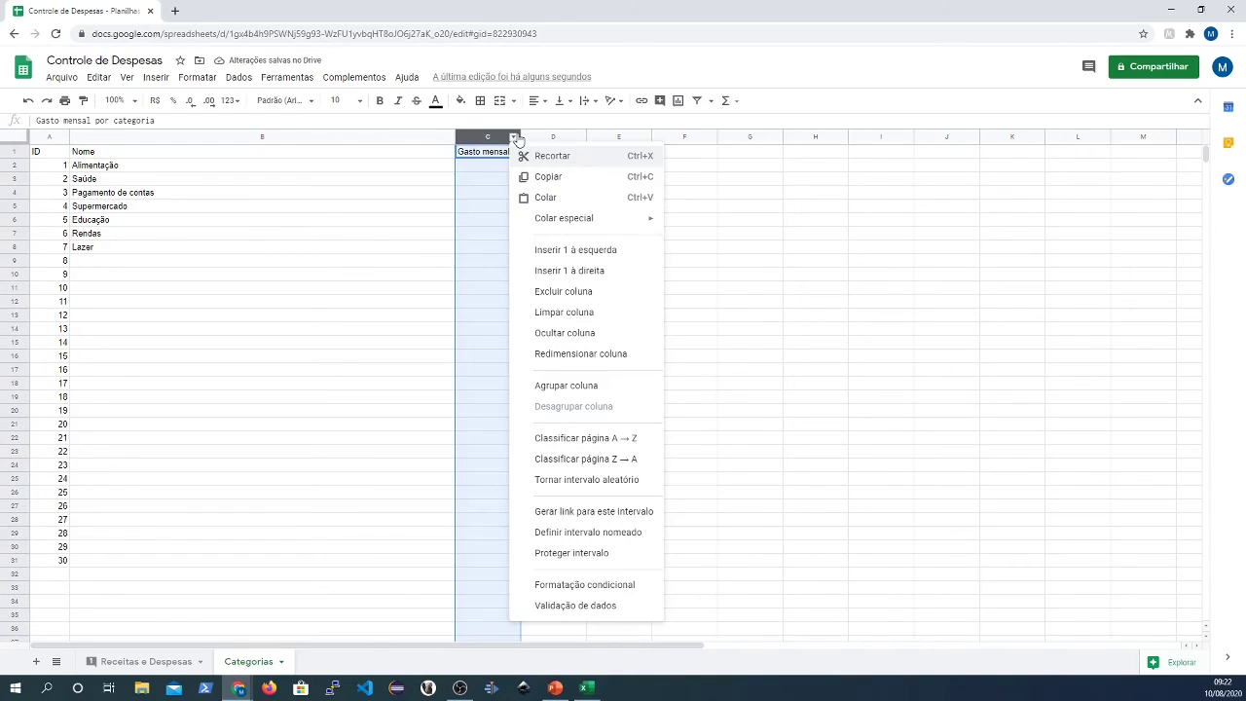
pyautogui.click(523, 139)
pyautogui.doubleClick(521, 137)
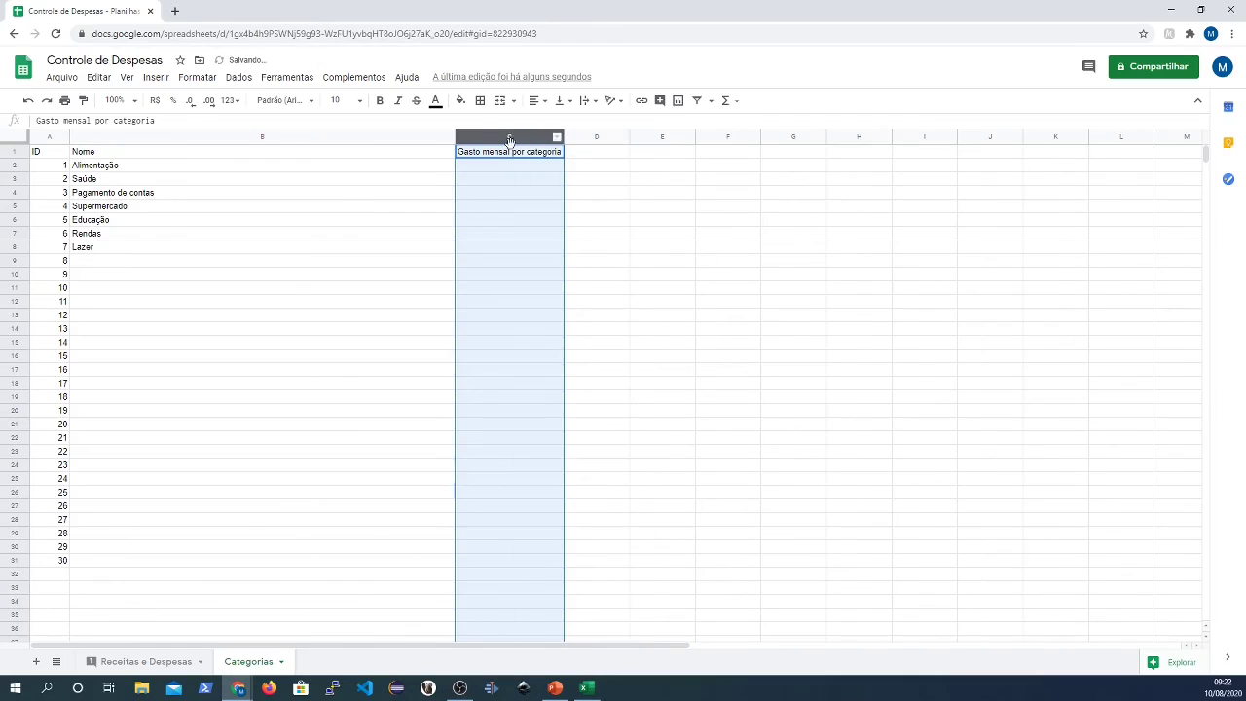
# - Make the headings in A1:C1 bold and refit column C to the bold text
pyautogui.click(505, 162)
pyautogui.moveTo(528, 157); pyautogui.dragTo(49, 154)
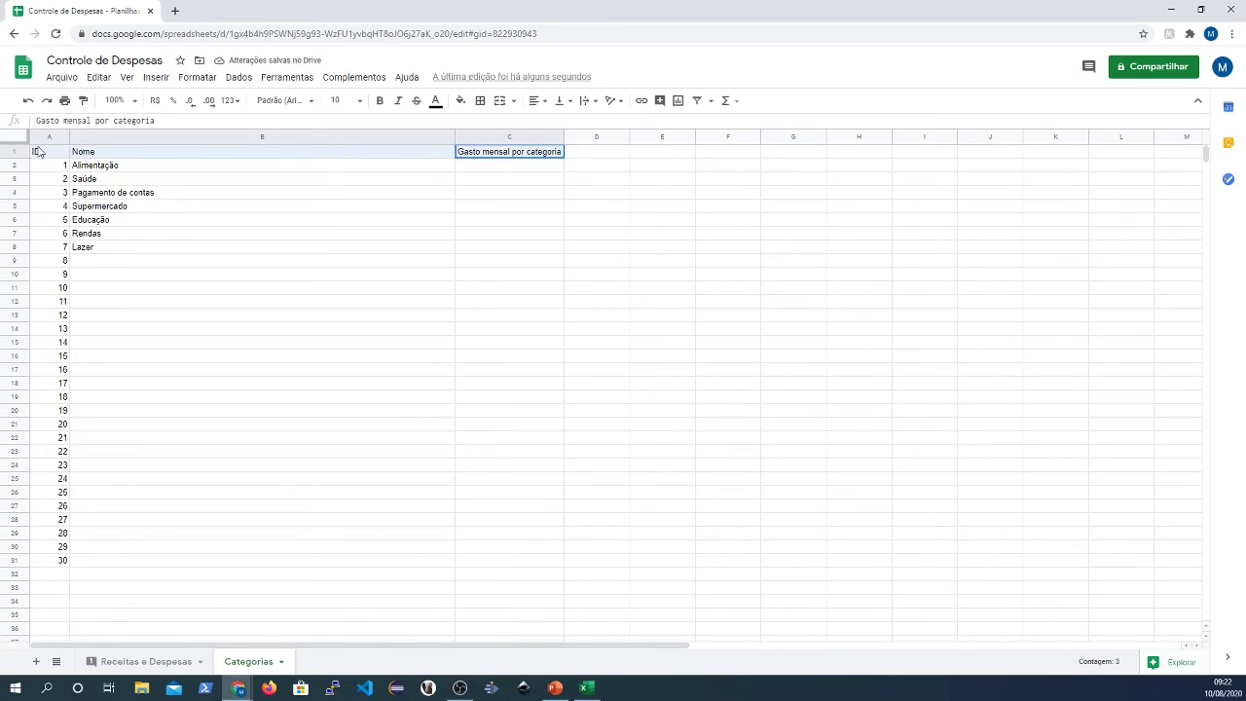
pyautogui.click(381, 103)
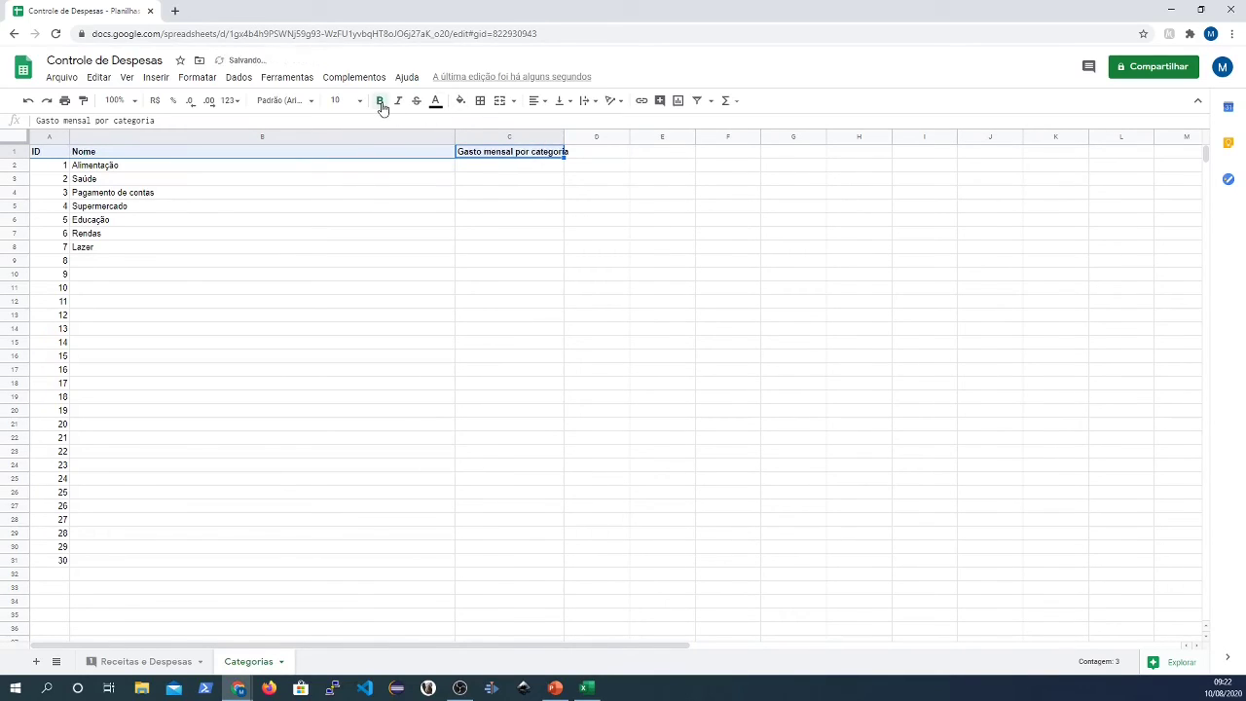
pyautogui.click(594, 180)
pyautogui.doubleClick(563, 133)
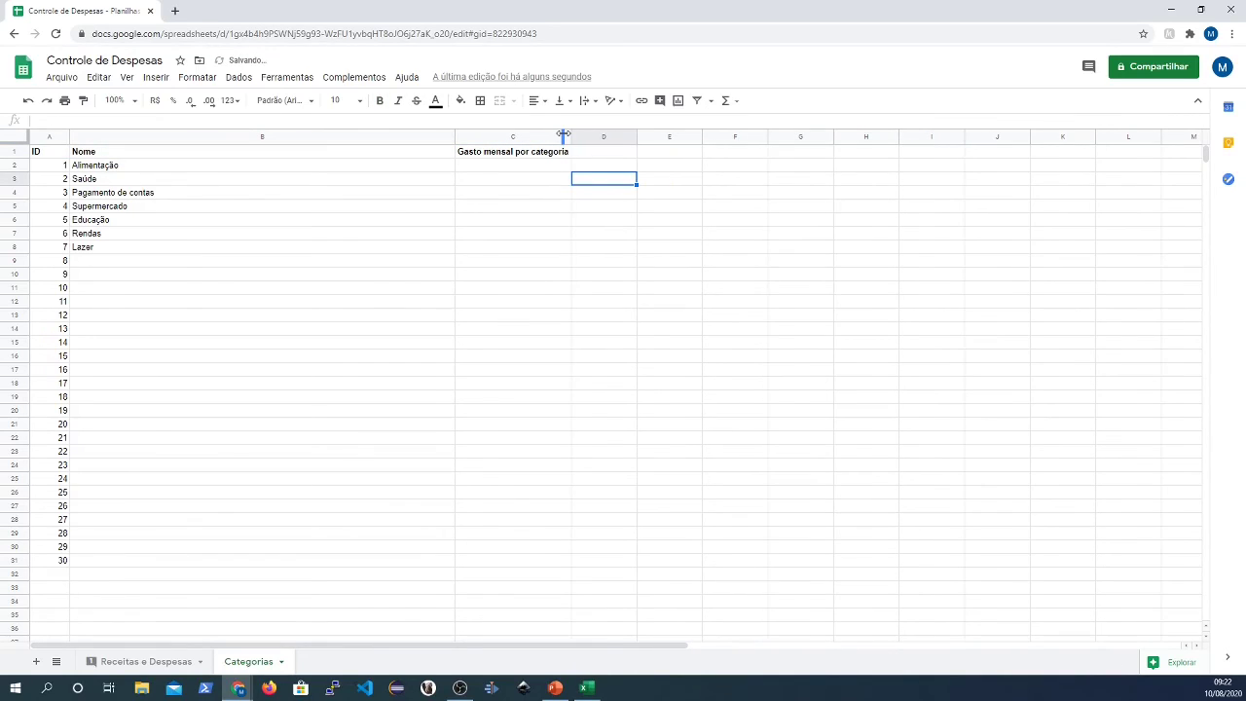
# - Apply a bottom border to the heading cells A1:C1 on the Categorias sheet
pyautogui.moveTo(533, 153); pyautogui.dragTo(45, 158)
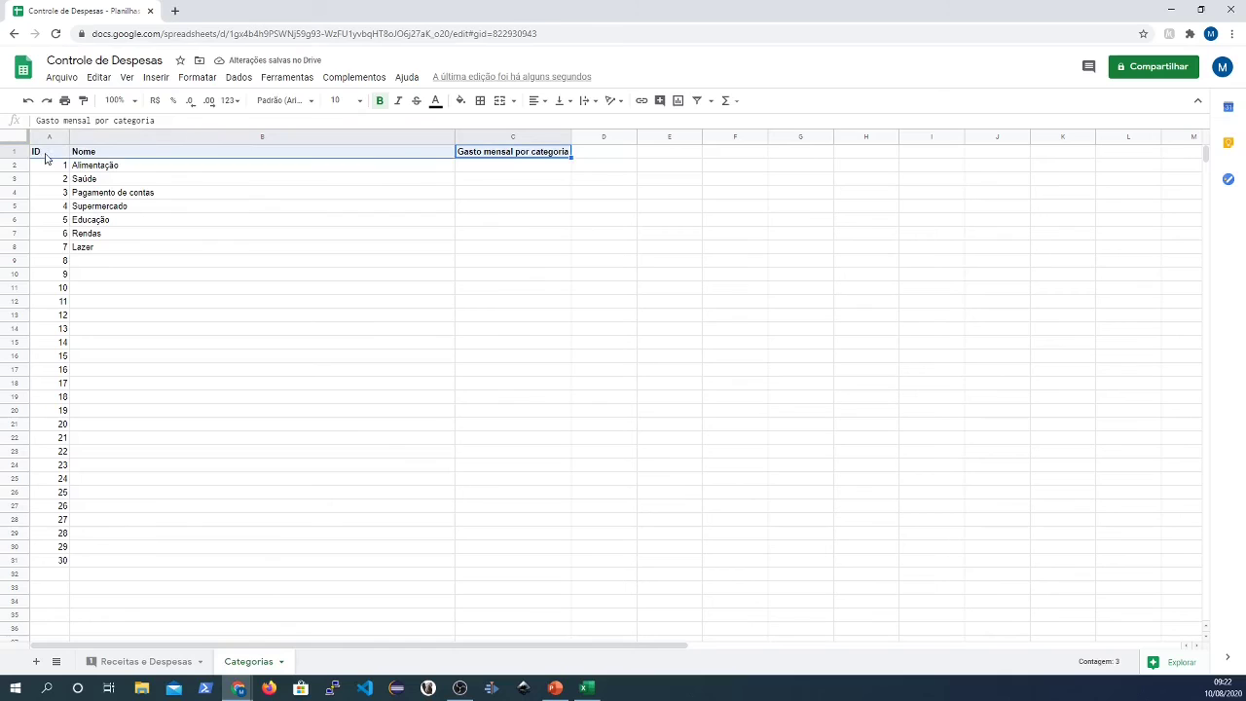
pyautogui.click(486, 103)
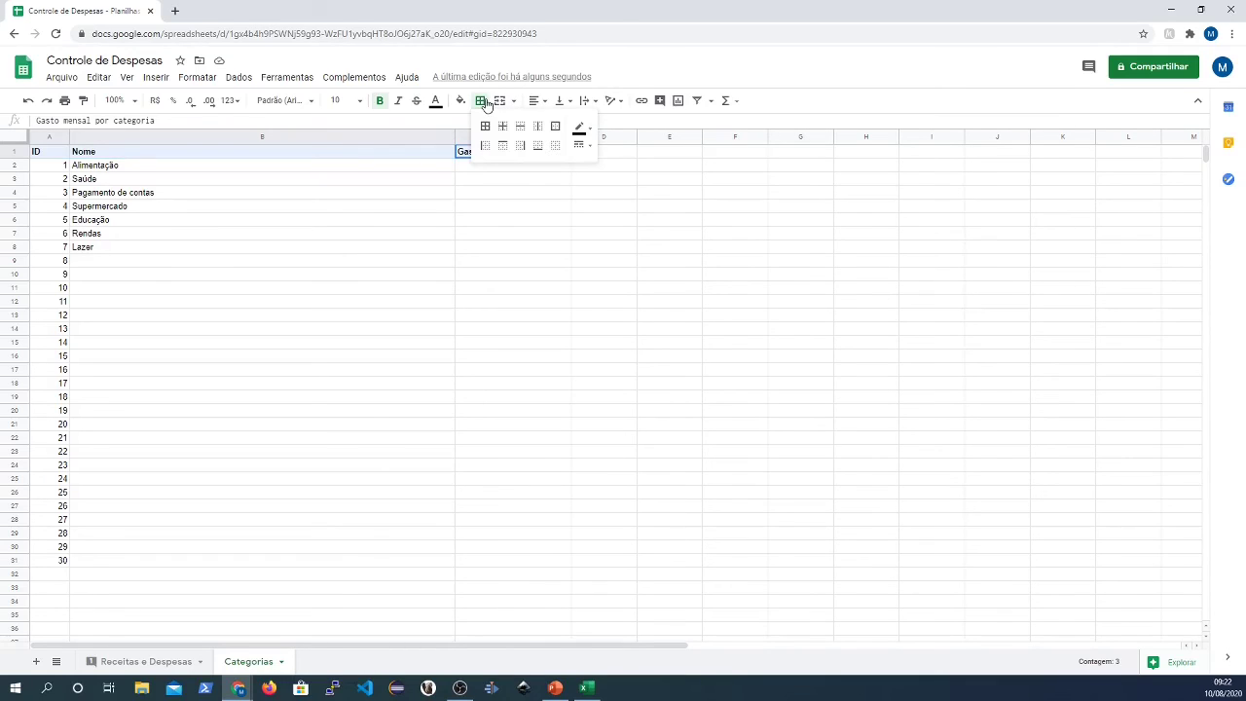
pyautogui.click(541, 147)
pyautogui.click(550, 206)
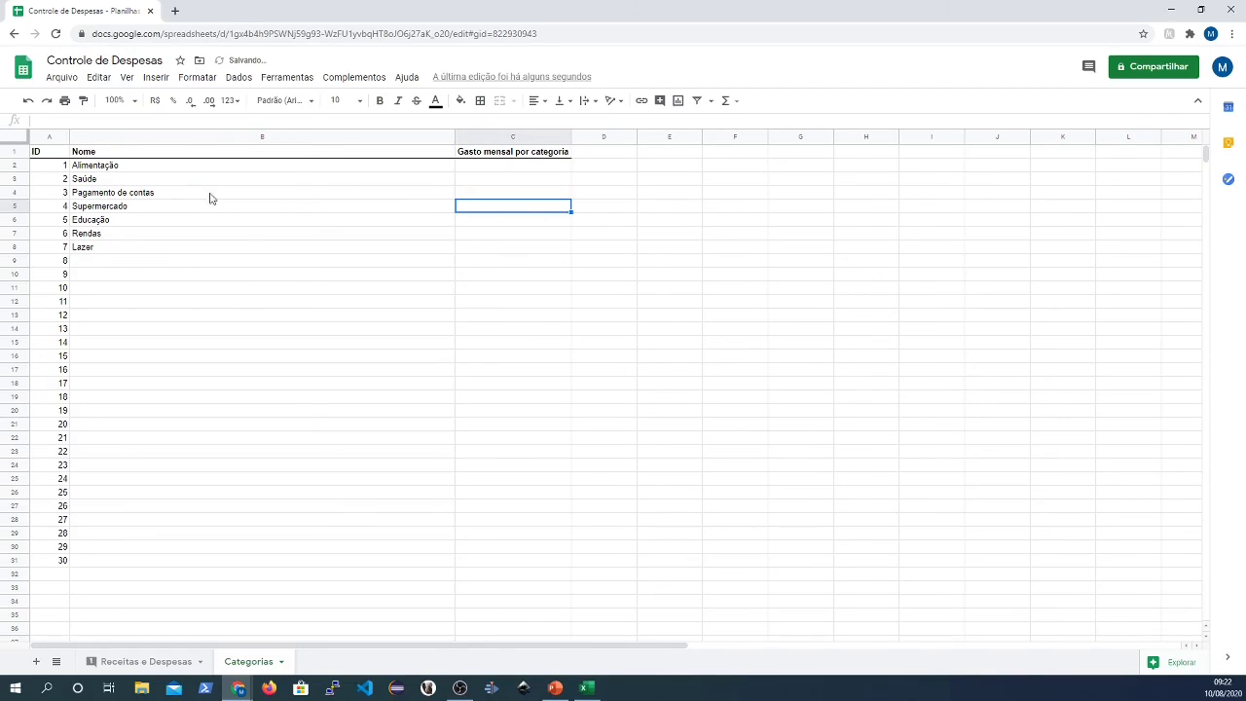
# - Enter the formula =SOMASE('Receitas e Despesas'!D:D;B2;'Receitas e Despesas'!E:E) in C2 on the Categorias sheet
pyautogui.click(534, 172)
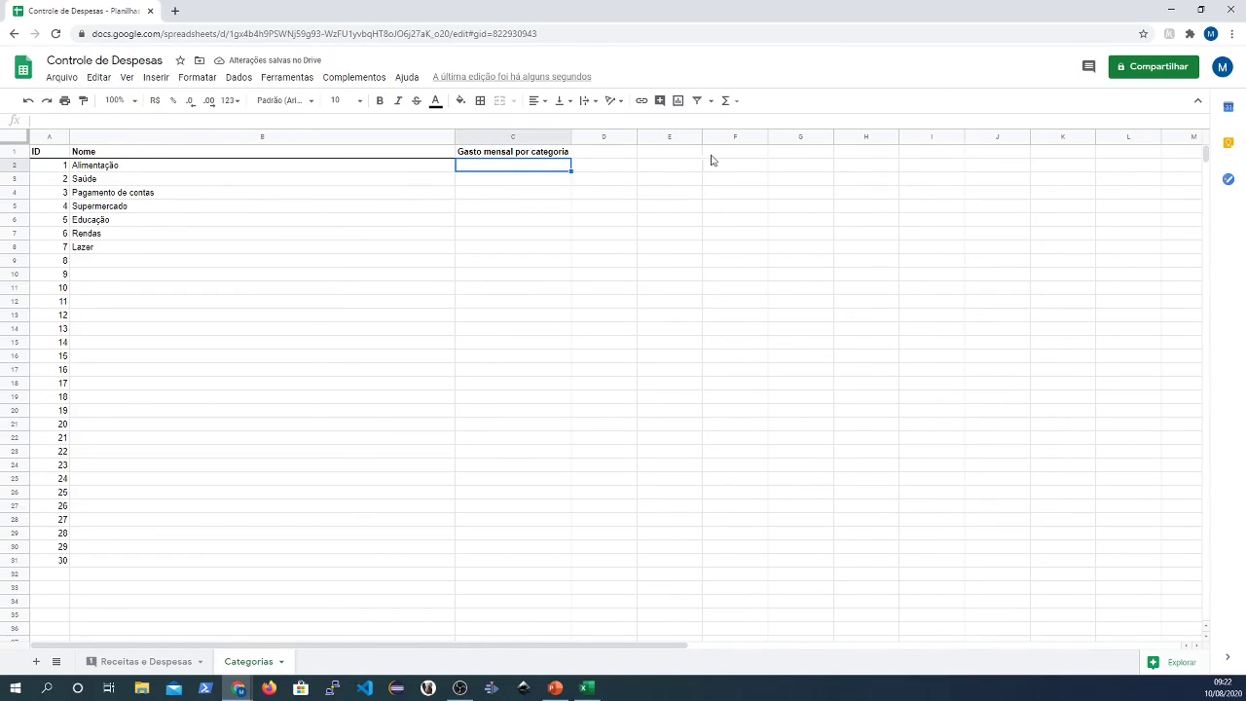
pyautogui.write('=SOM')
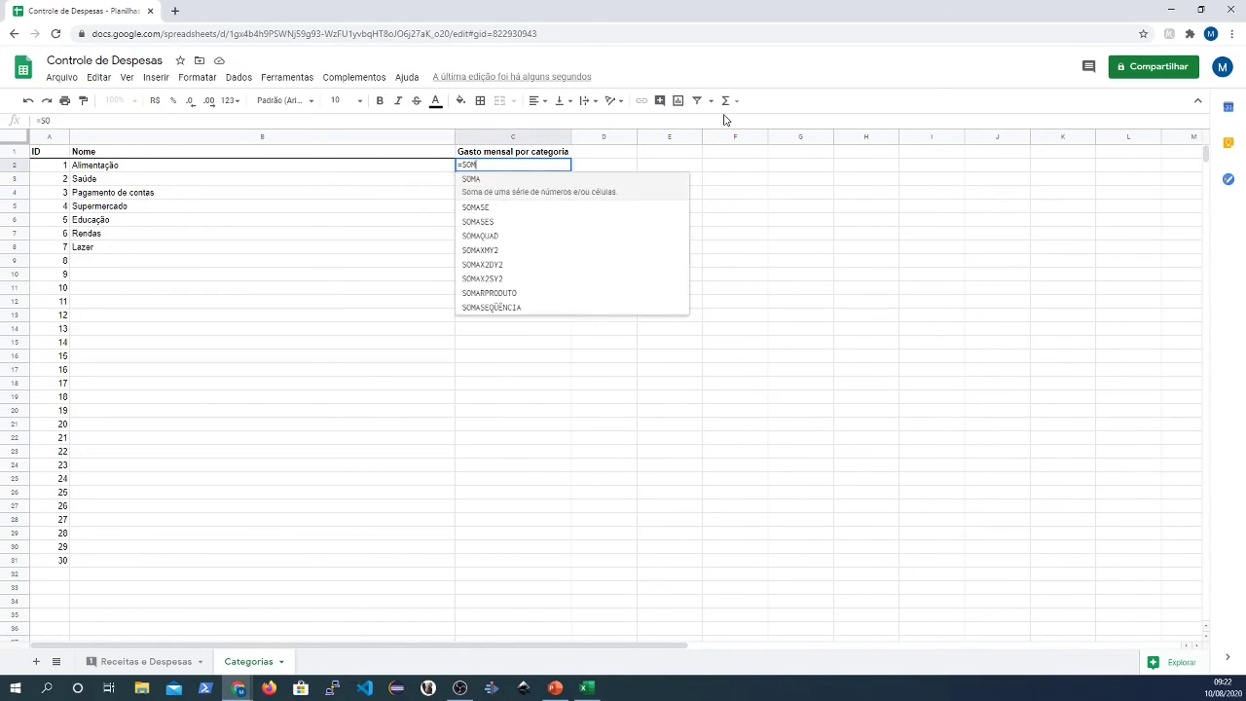
pyautogui.write('ASE(')
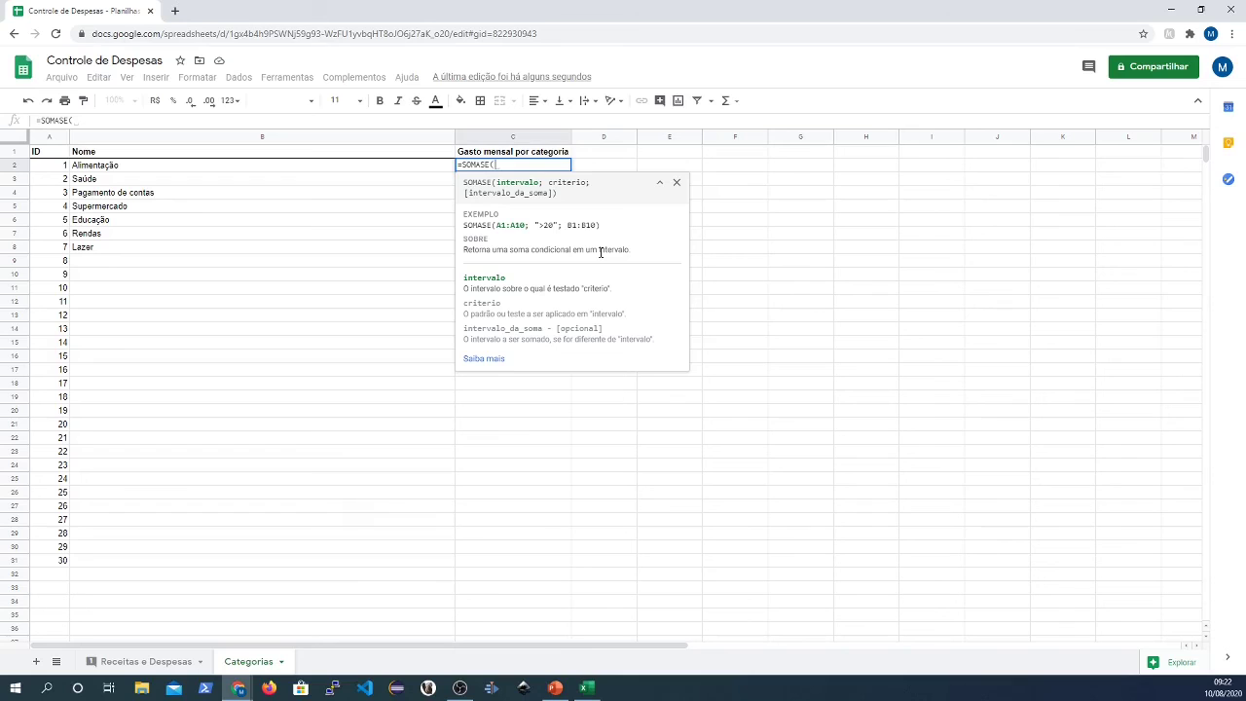
pyautogui.click(136, 661)
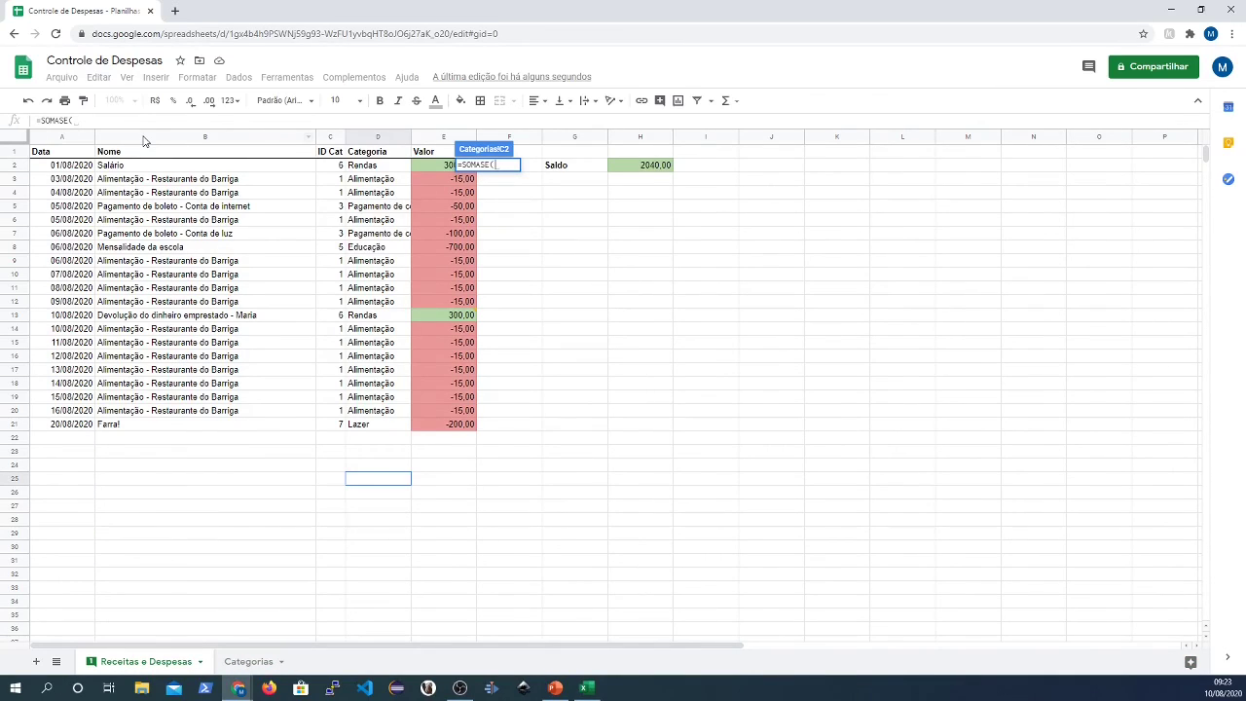
pyautogui.click(370, 138)
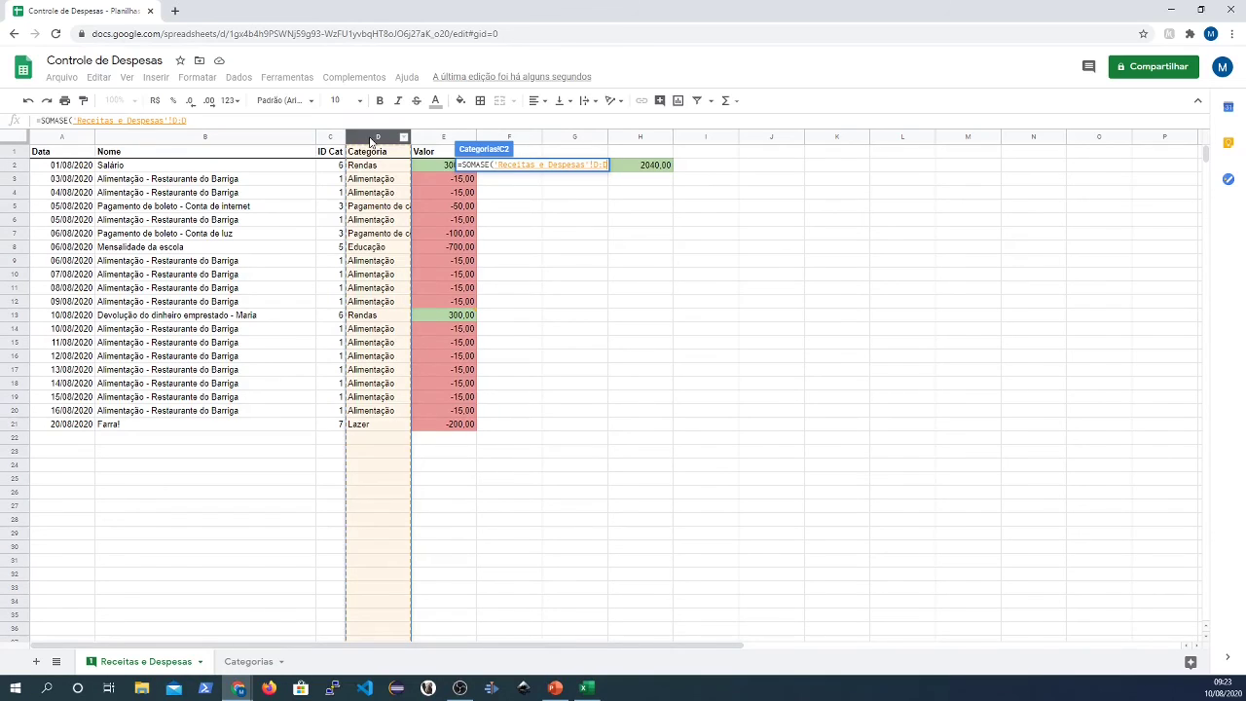
pyautogui.write(';')
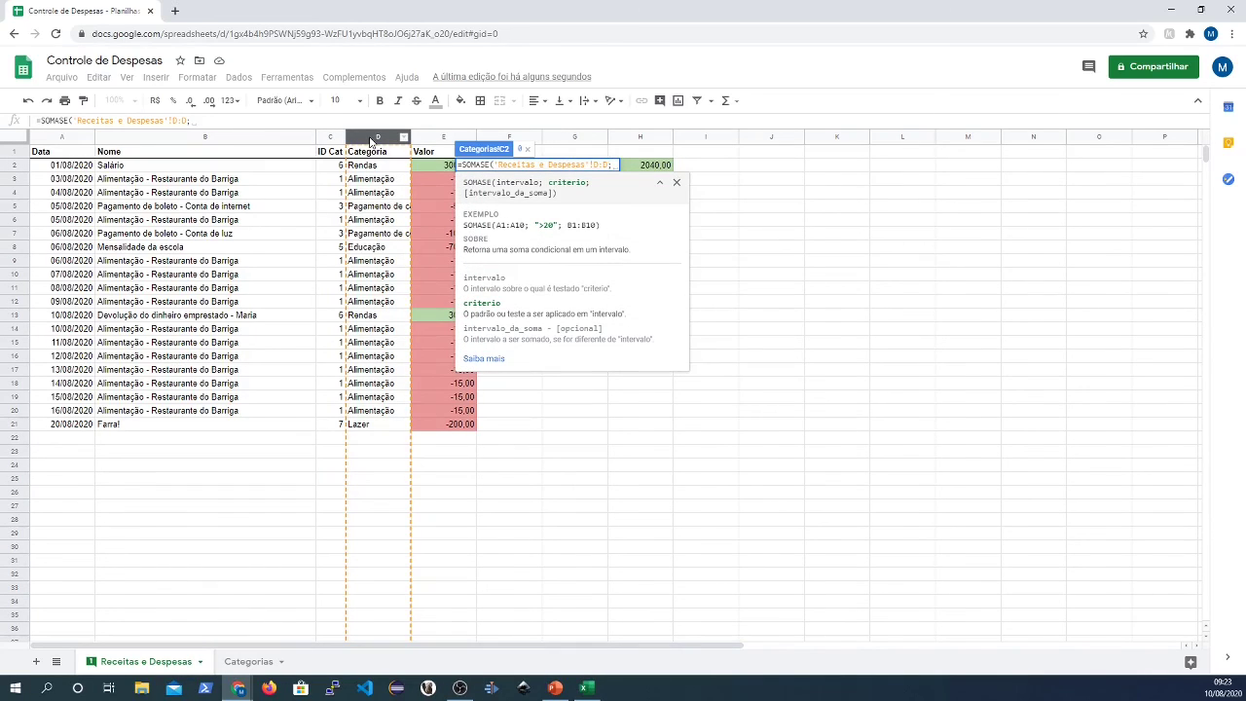
pyautogui.click(250, 662)
pyautogui.click(166, 171)
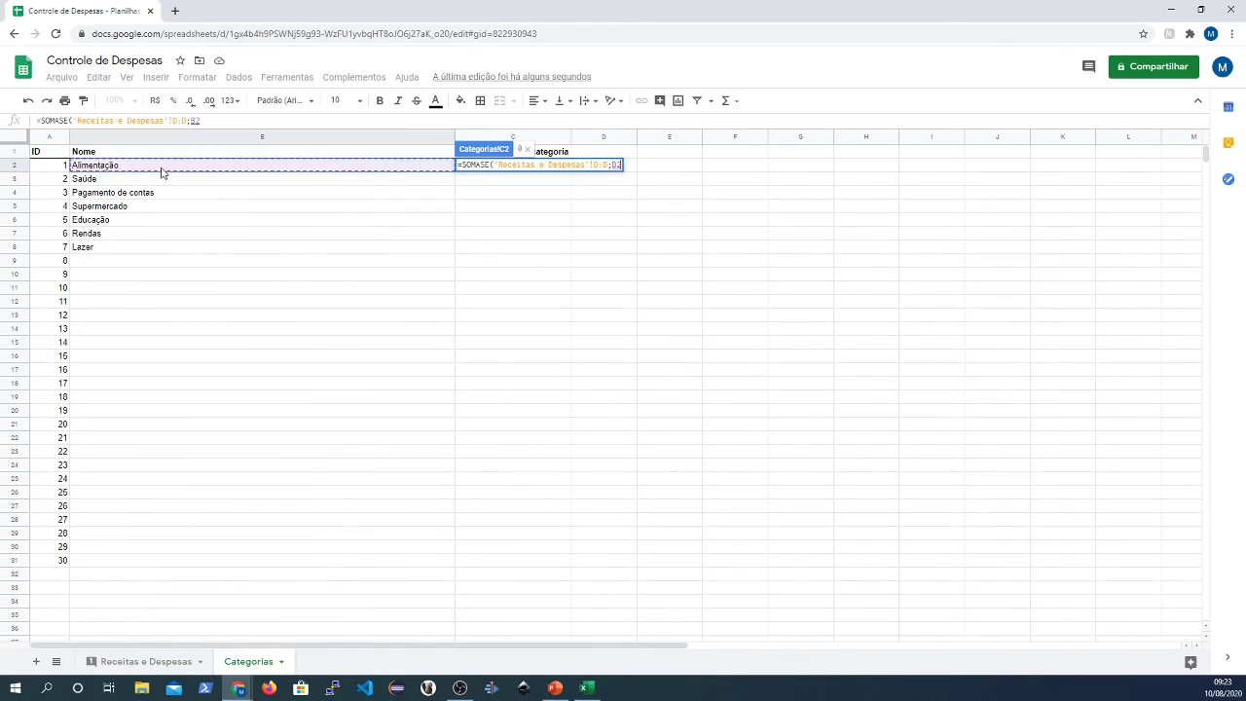
pyautogui.write(';')
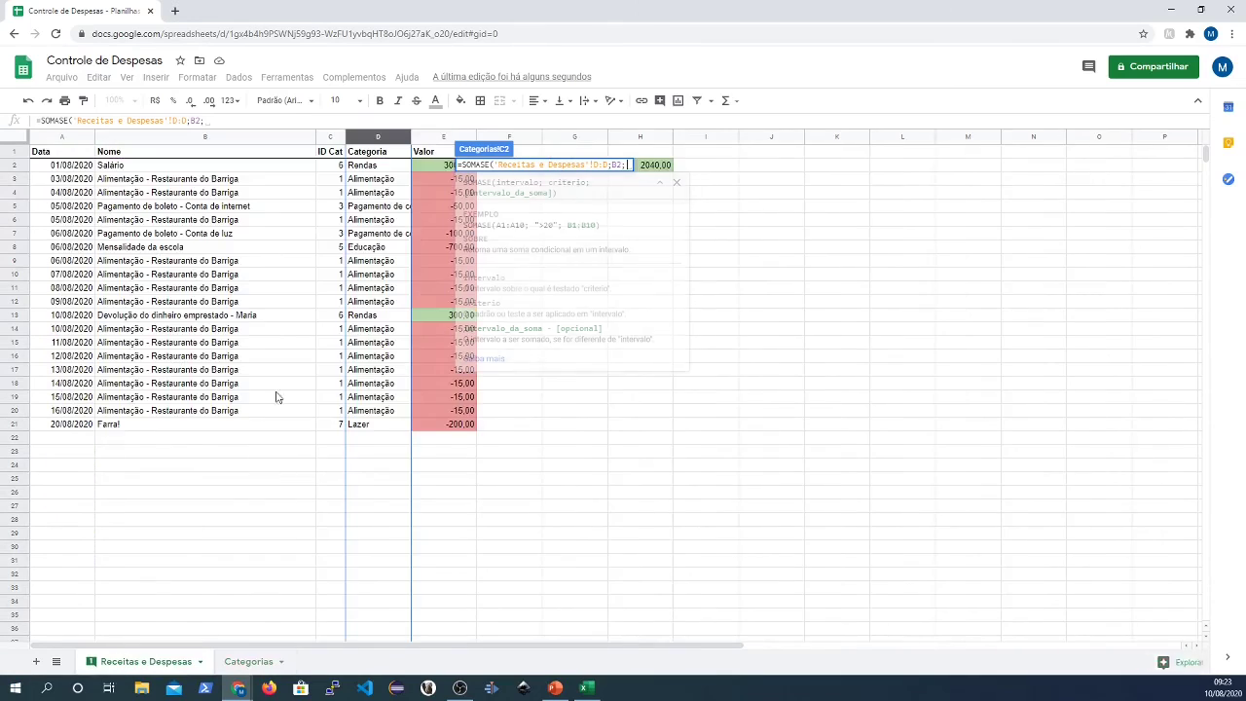
pyautogui.click(119, 663)
pyautogui.click(440, 137)
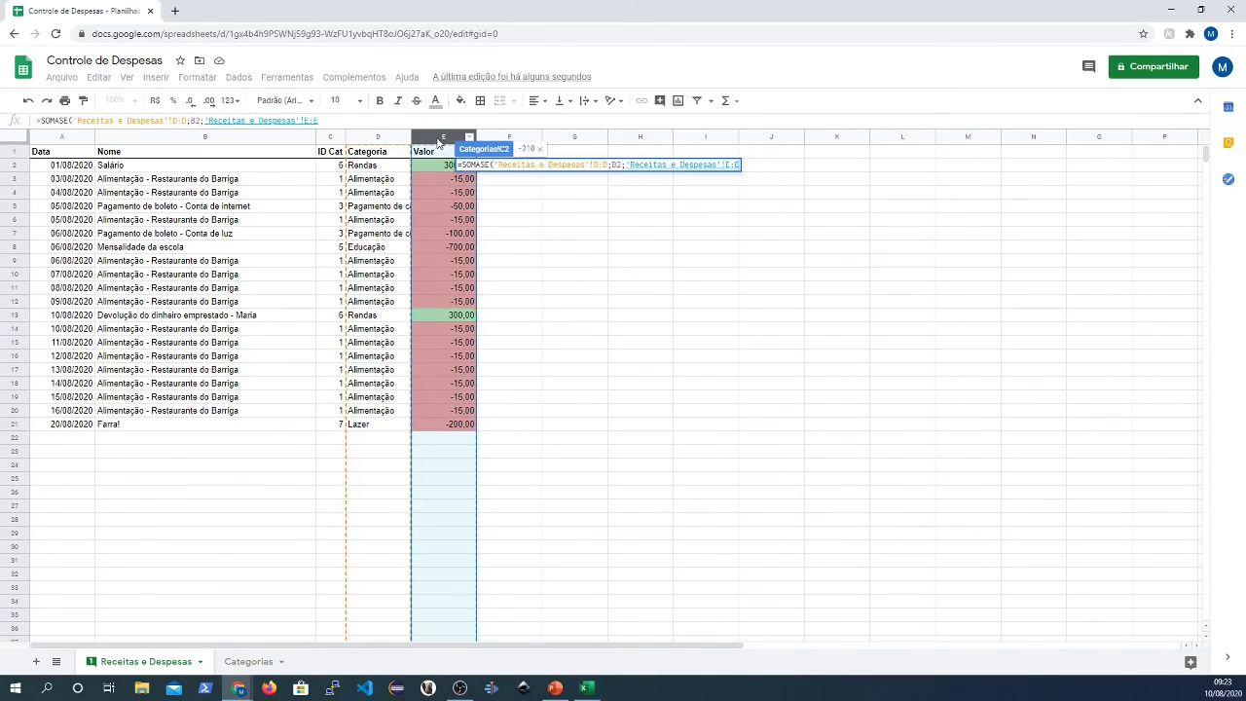
pyautogui.write(')')
pyautogui.press('Return')
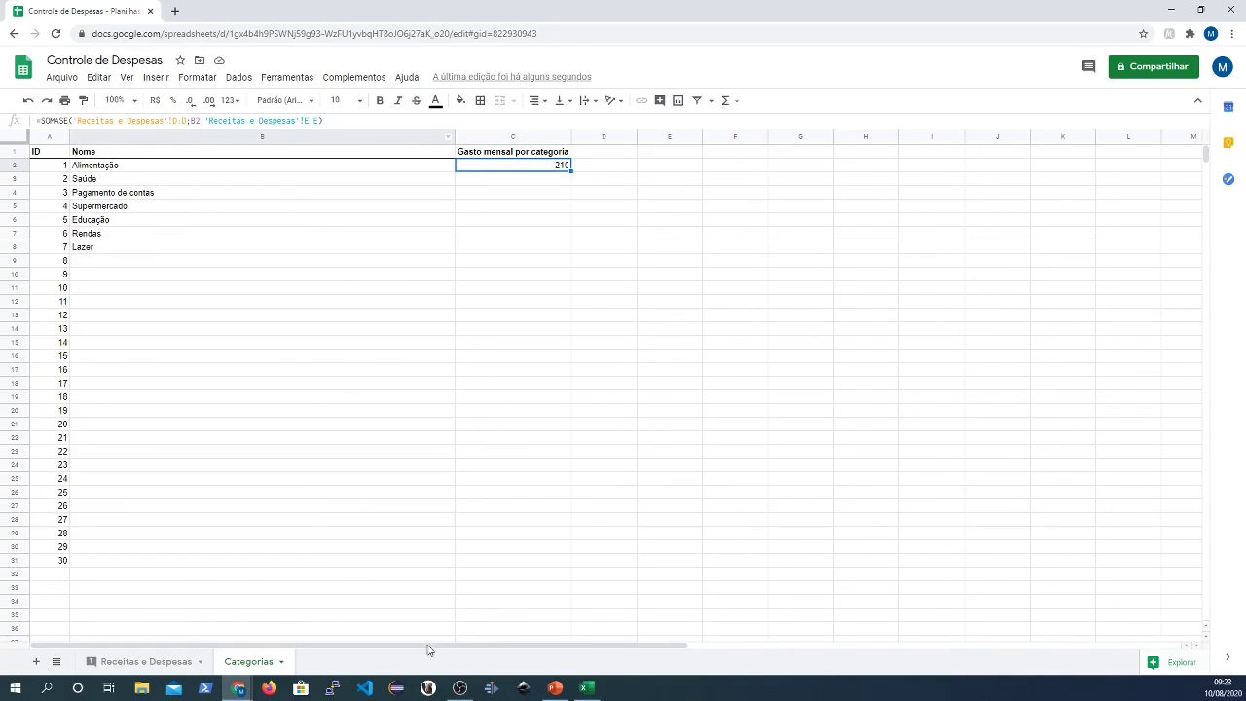
# - Fill the SOMASE formula from C2 down to C8 and check the Saúde and Supermercado cells
pyautogui.moveTo(571, 169); pyautogui.dragTo(565, 247)
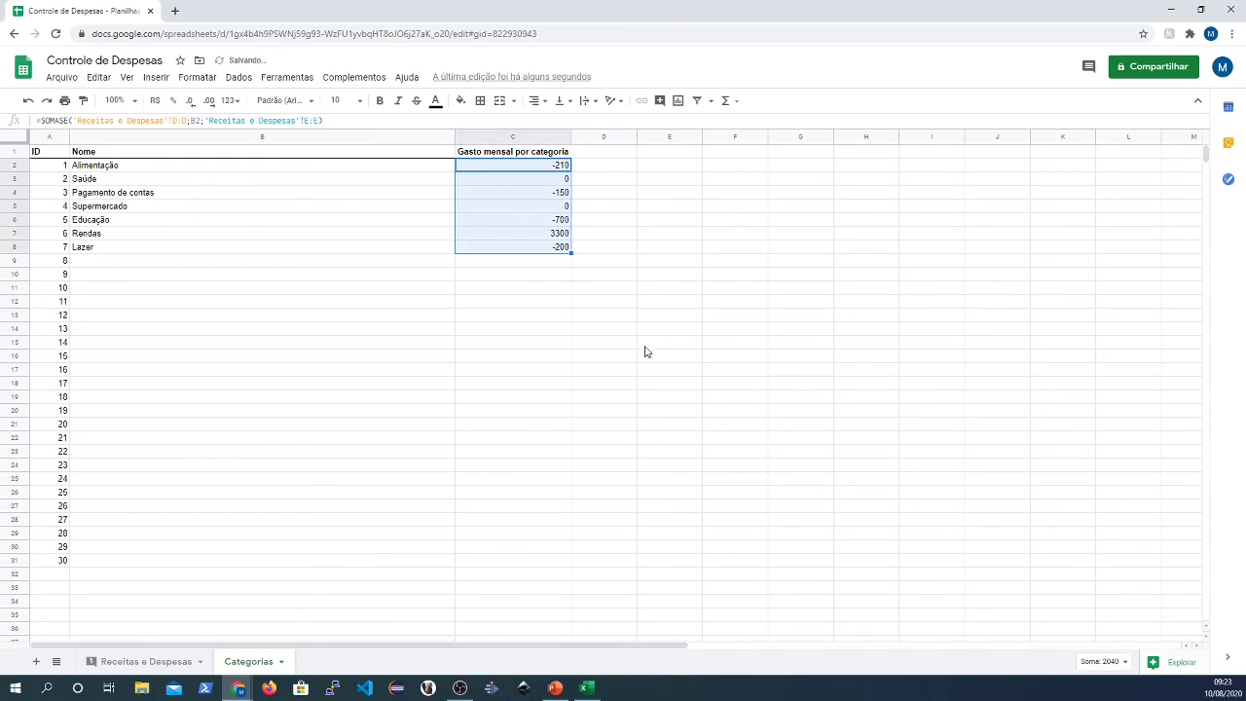
pyautogui.click(555, 316)
pyautogui.click(554, 208)
pyautogui.click(560, 183)
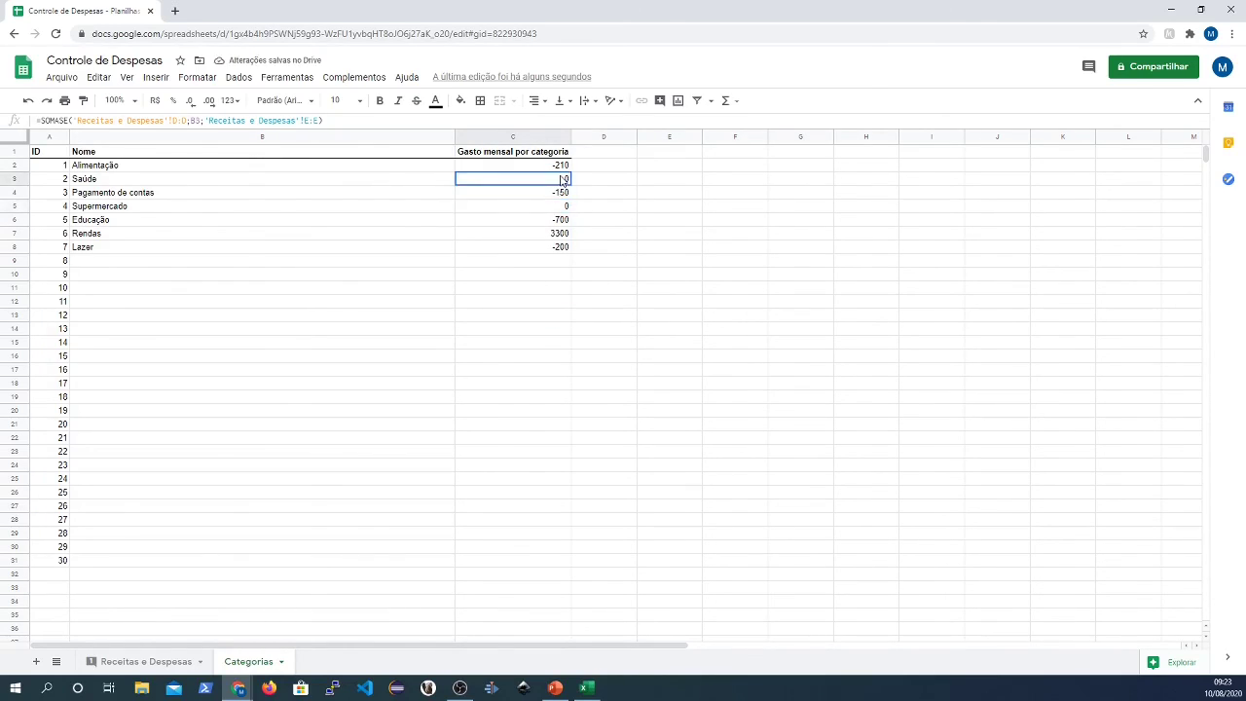
pyautogui.click(556, 206)
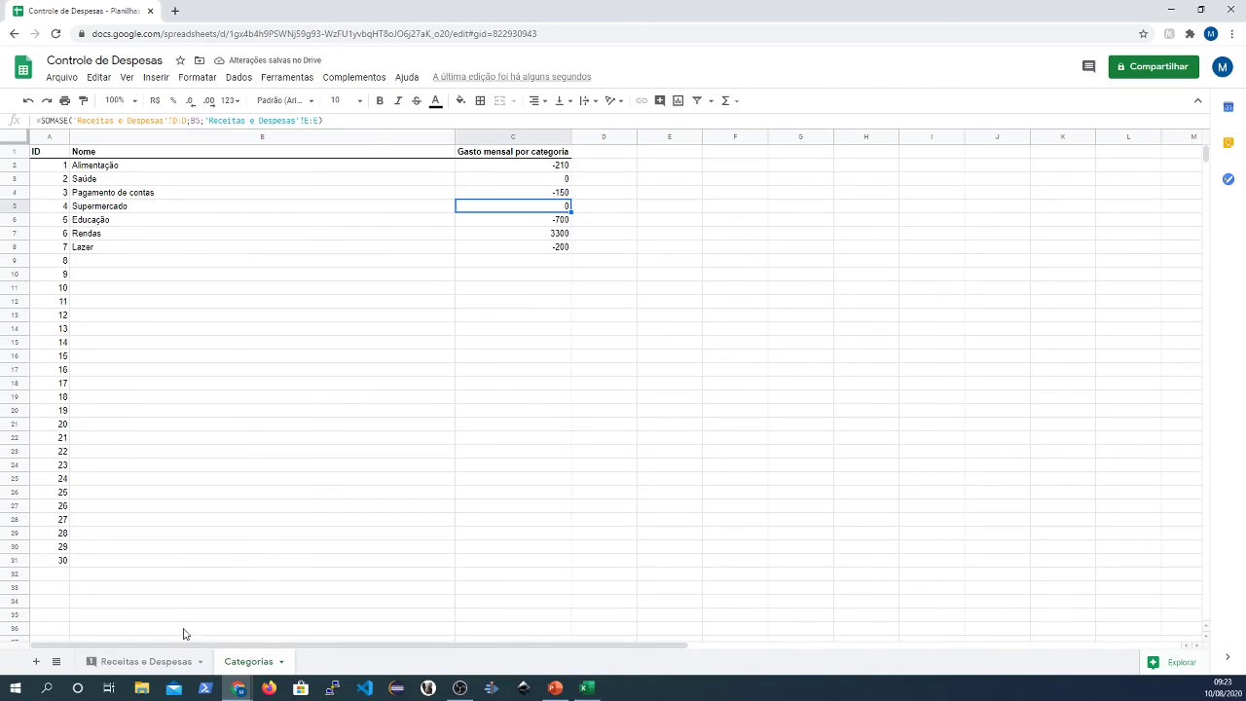
# - Start a new entry in row 22 of Receitas e Despesas with the date 25/08/2020 and the name Supermercado
pyautogui.click(155, 660)
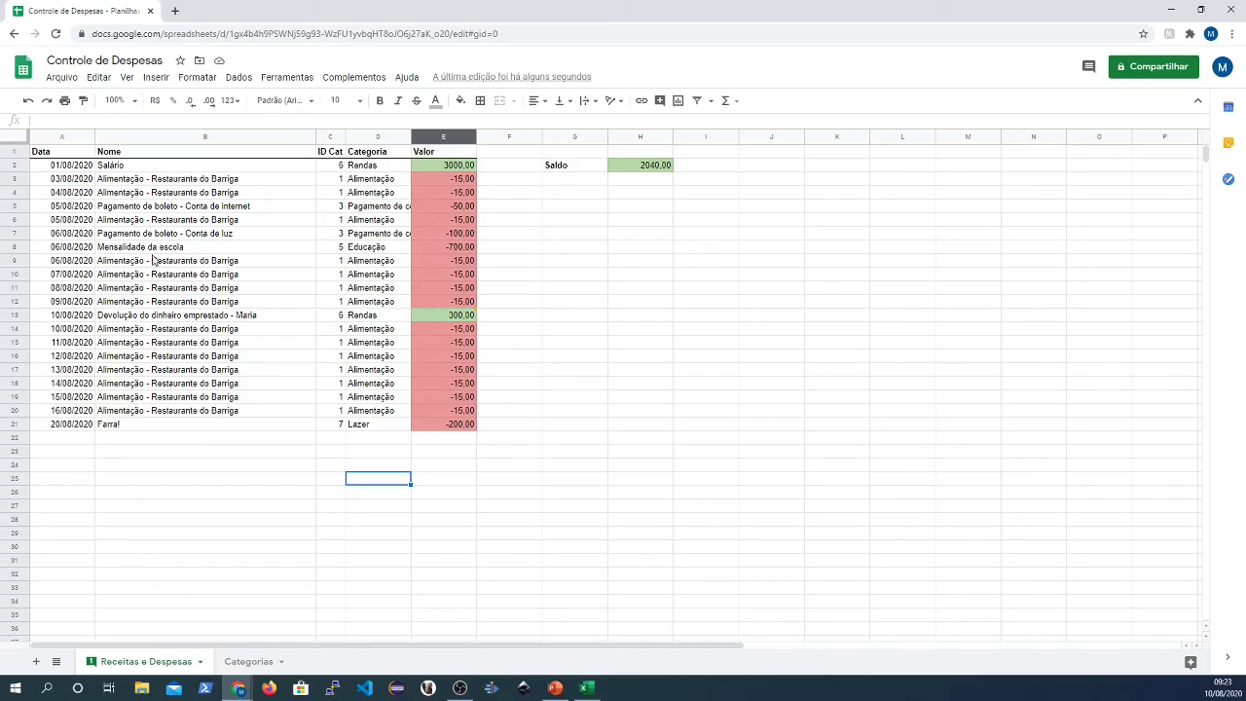
pyautogui.click(84, 439)
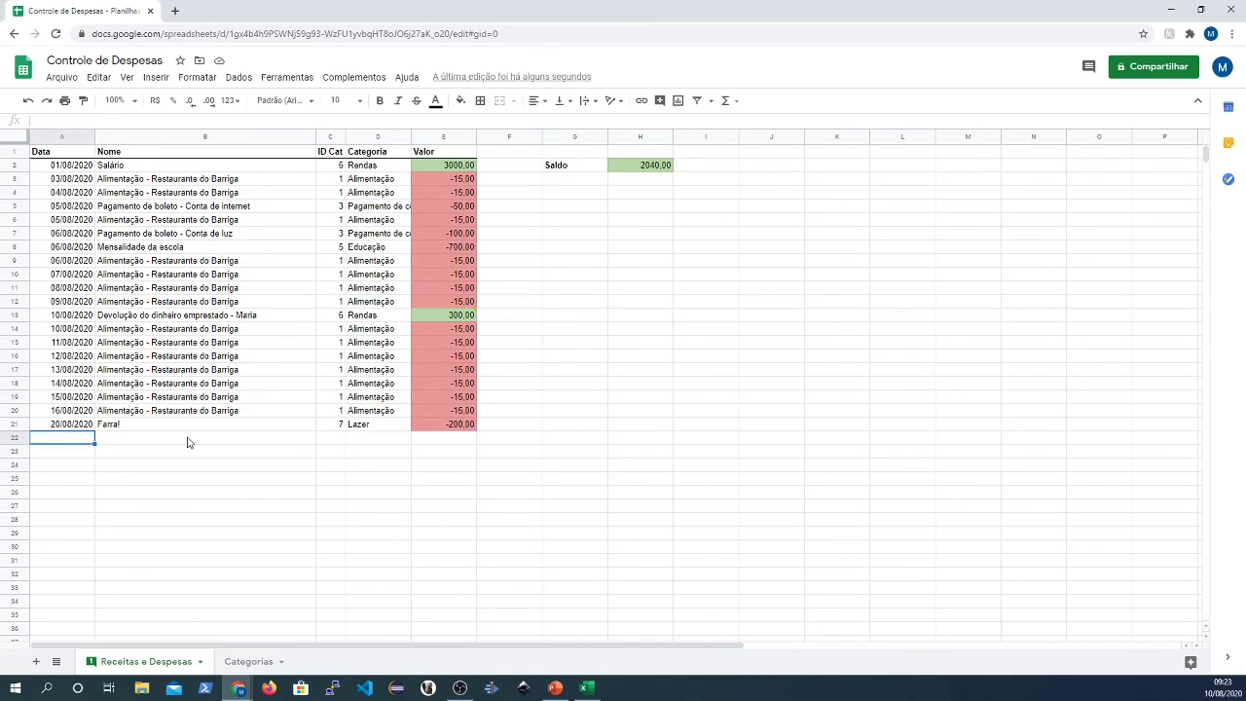
pyautogui.write('25/08/2020')
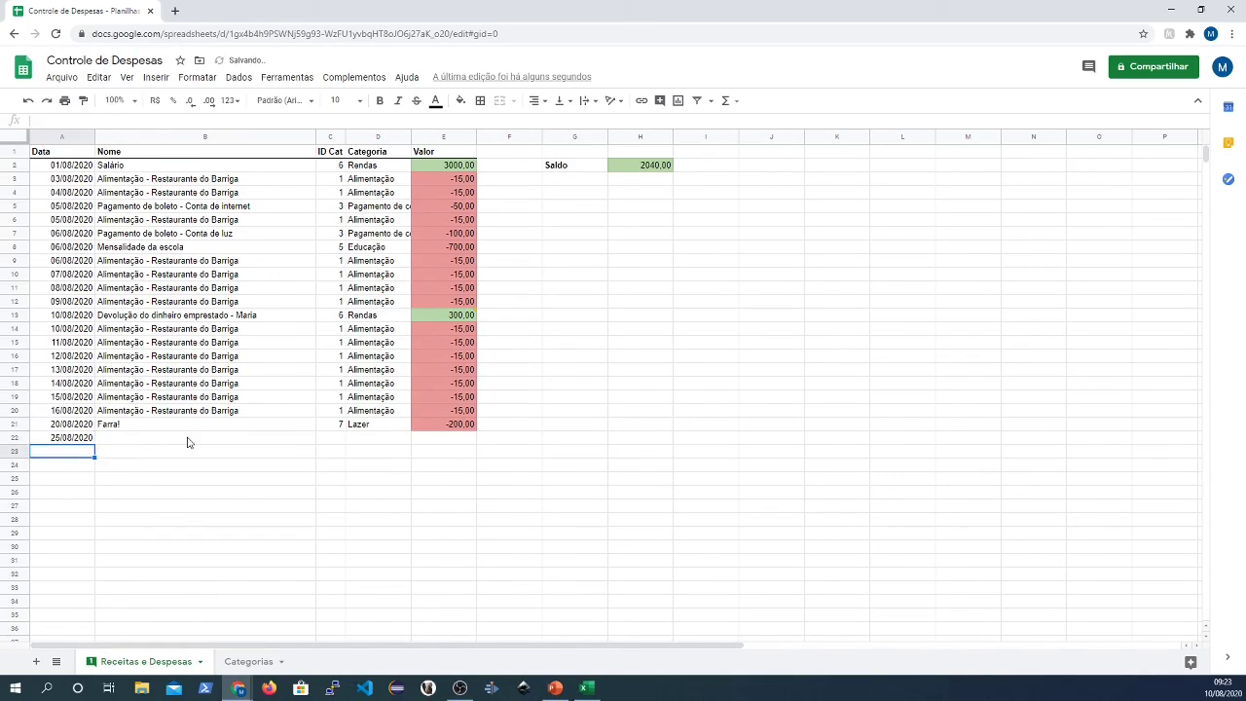
pyautogui.press('Tab')
pyautogui.write('salário')
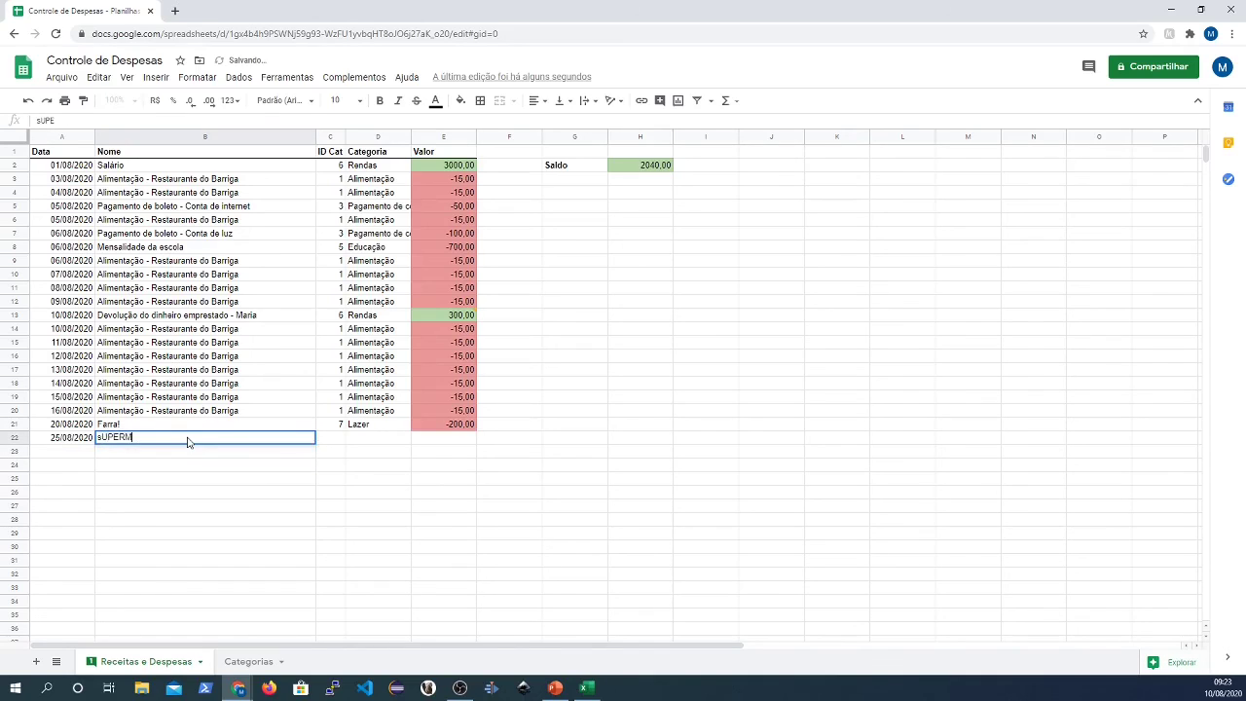
pyautogui.press('BackSpace')
pyautogui.press('BackSpace')
pyautogui.press('BackSpace')
pyautogui.press('BackSpace')
pyautogui.press('BackSpace')
pyautogui.press('BackSpace')
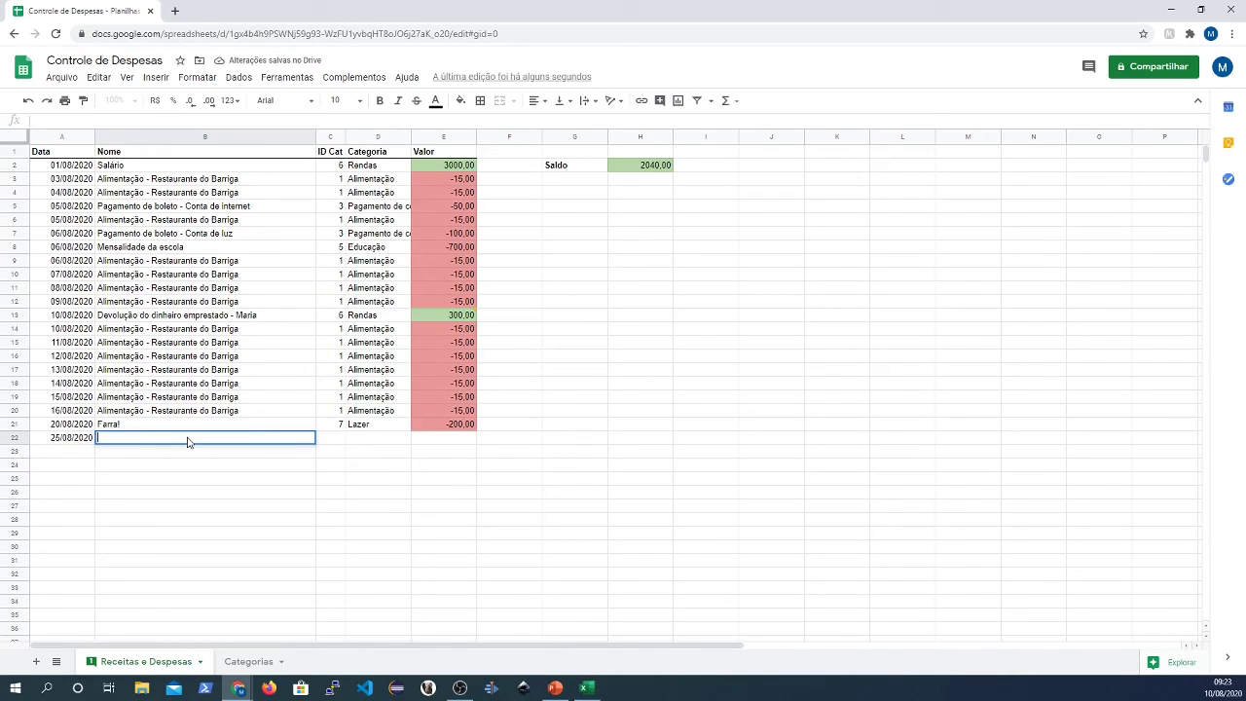
pyautogui.write('upermercado')
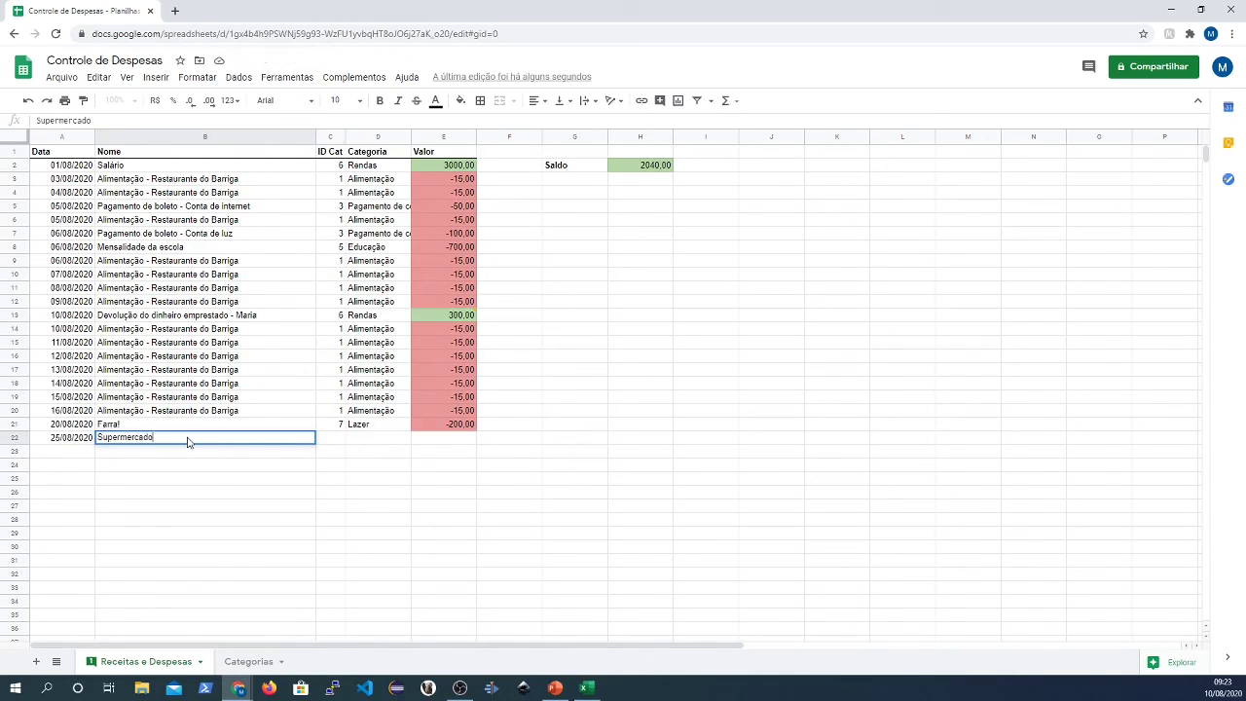
# - Enter 500 as the Valor of the Supermercado entry in row 22, leaving its ID Cat blank
pyautogui.press('Tab')
pyautogui.press('Tab')
pyautogui.hotkey('shift', 'Tab')
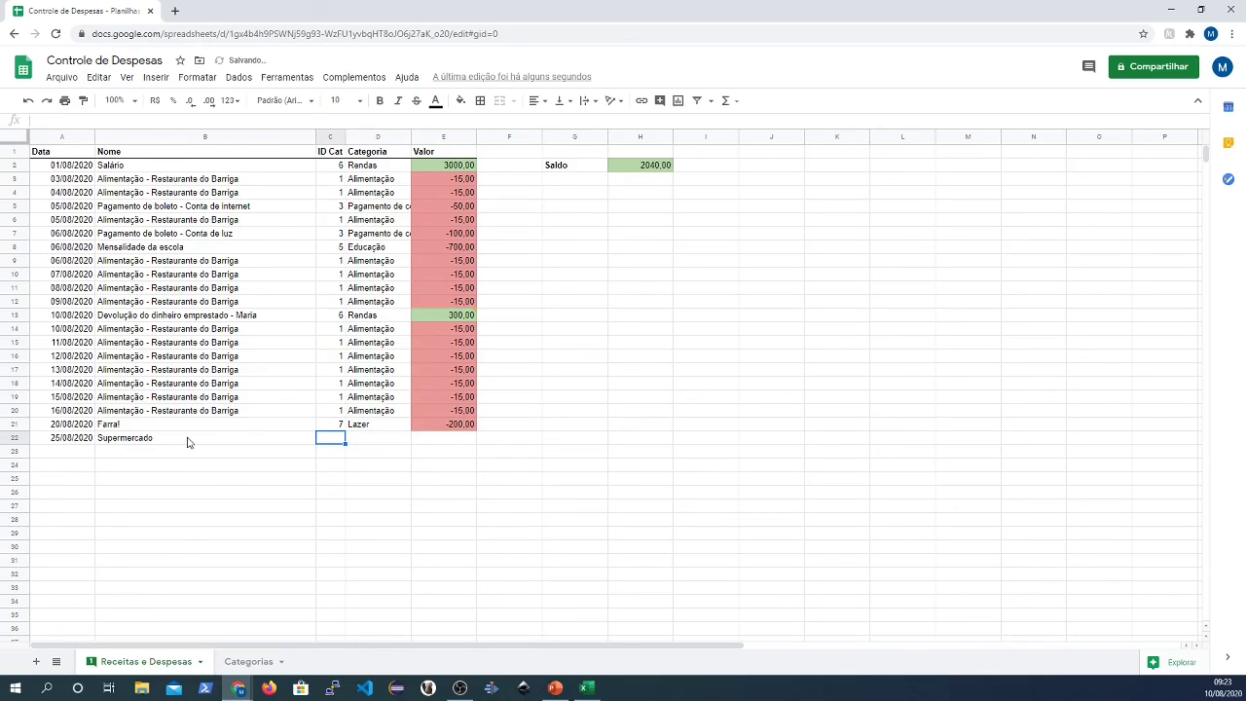
pyautogui.press('Tab')
pyautogui.press('Tab')
pyautogui.write('500')
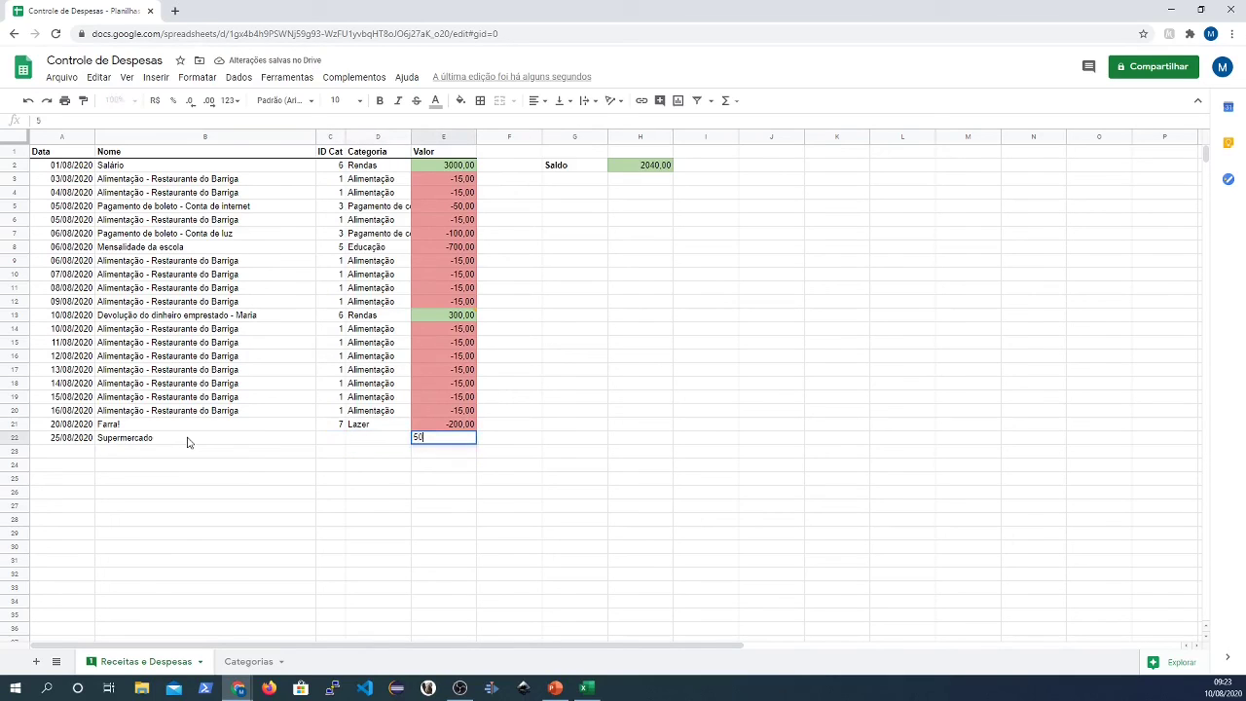
pyautogui.press('Return')
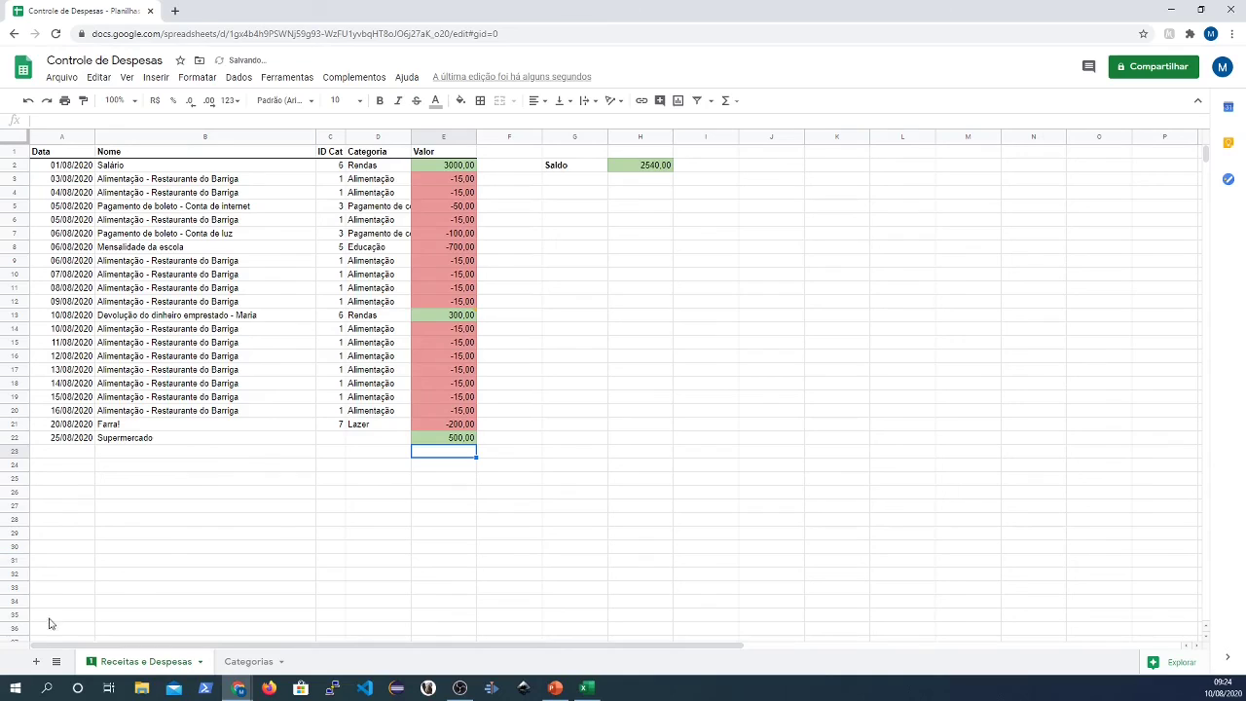
# - Look up the Supermercado ID on the Categorias sheet and enter 4 as the ID Cat in C22 of Receitas e Despesas
pyautogui.click(240, 666)
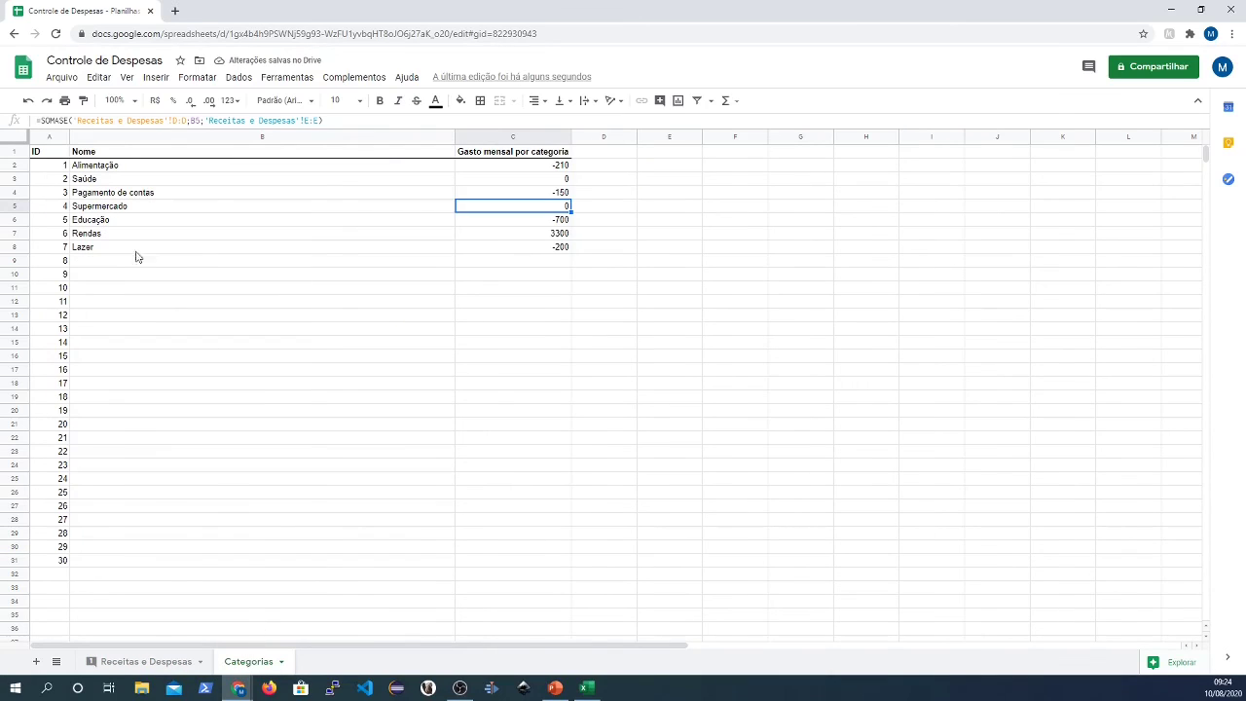
pyautogui.click(113, 209)
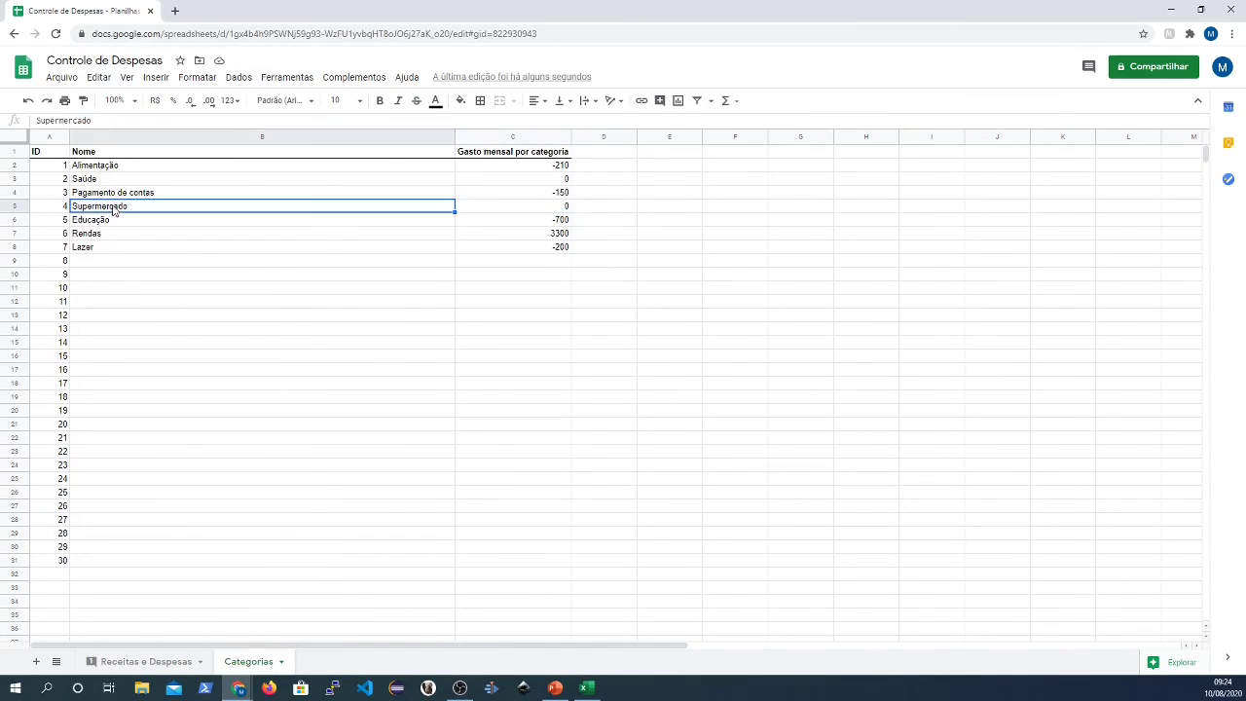
pyautogui.click(168, 654)
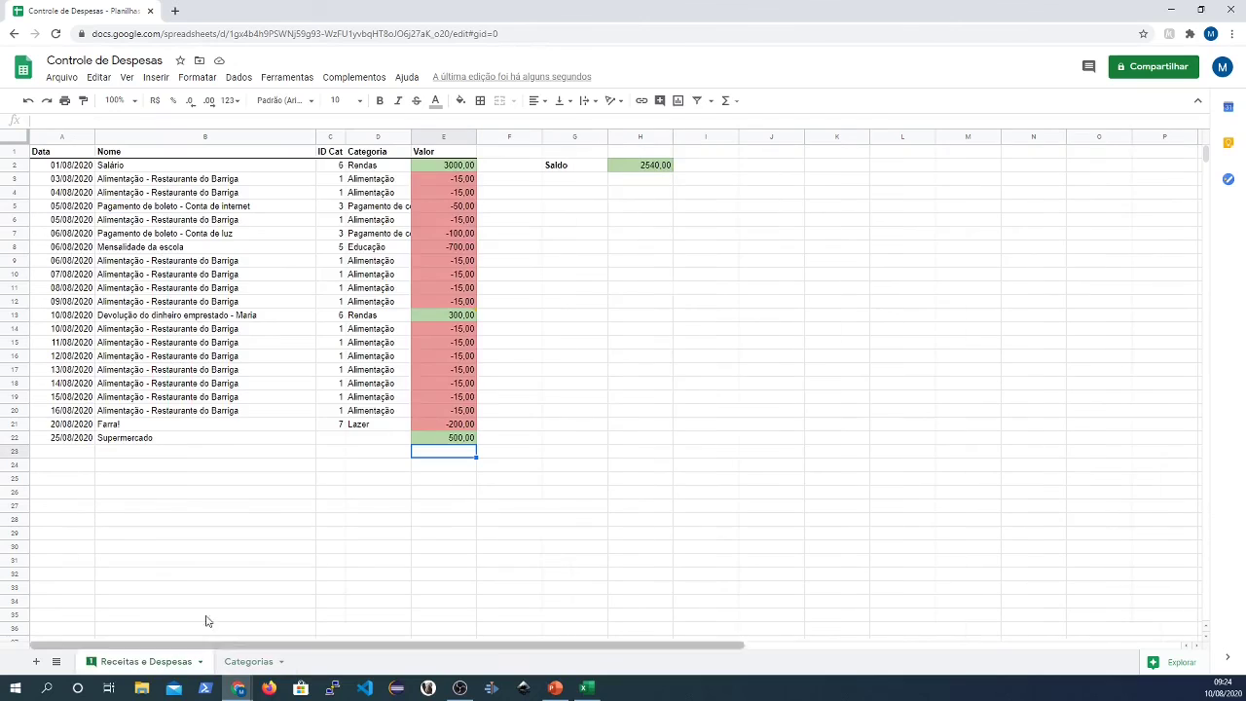
pyautogui.click(345, 439)
pyautogui.write('4')
pyautogui.press('Tab')
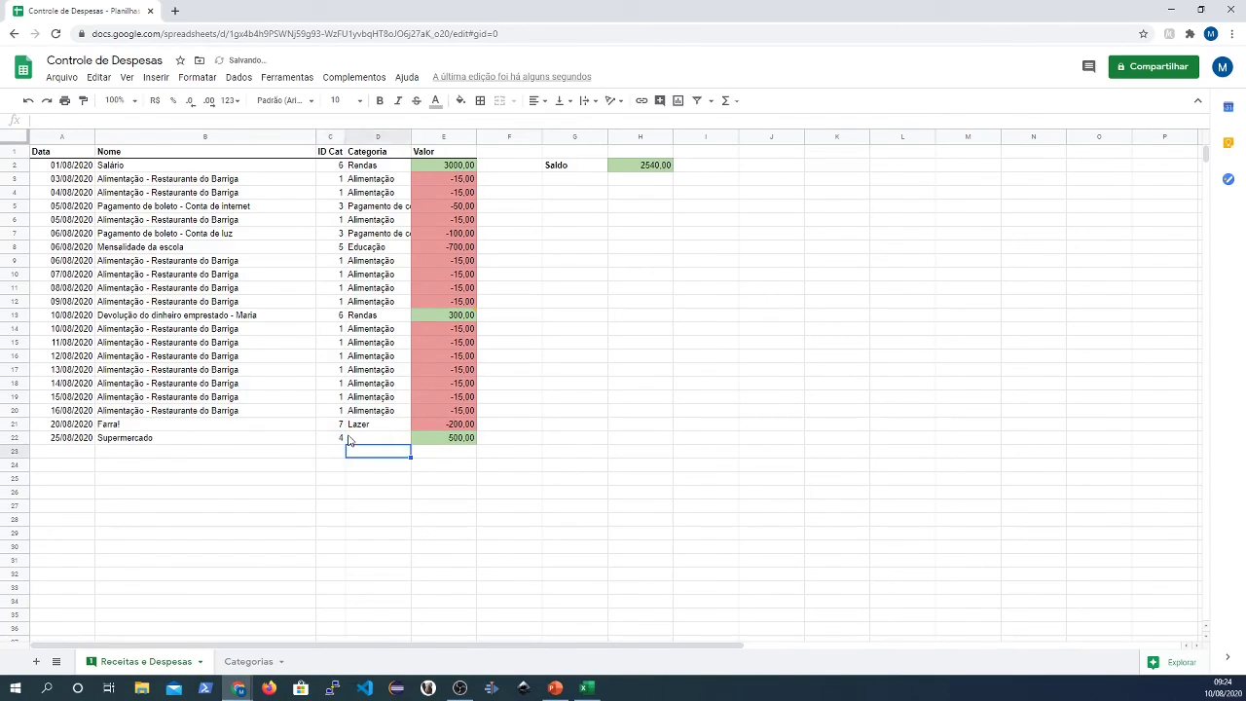
# - Set the Valor in E22 to -500 and fill the PROCV category formula from D21 down to D22
pyautogui.press('Tab')
pyautogui.write('-500')
pyautogui.press('Return')
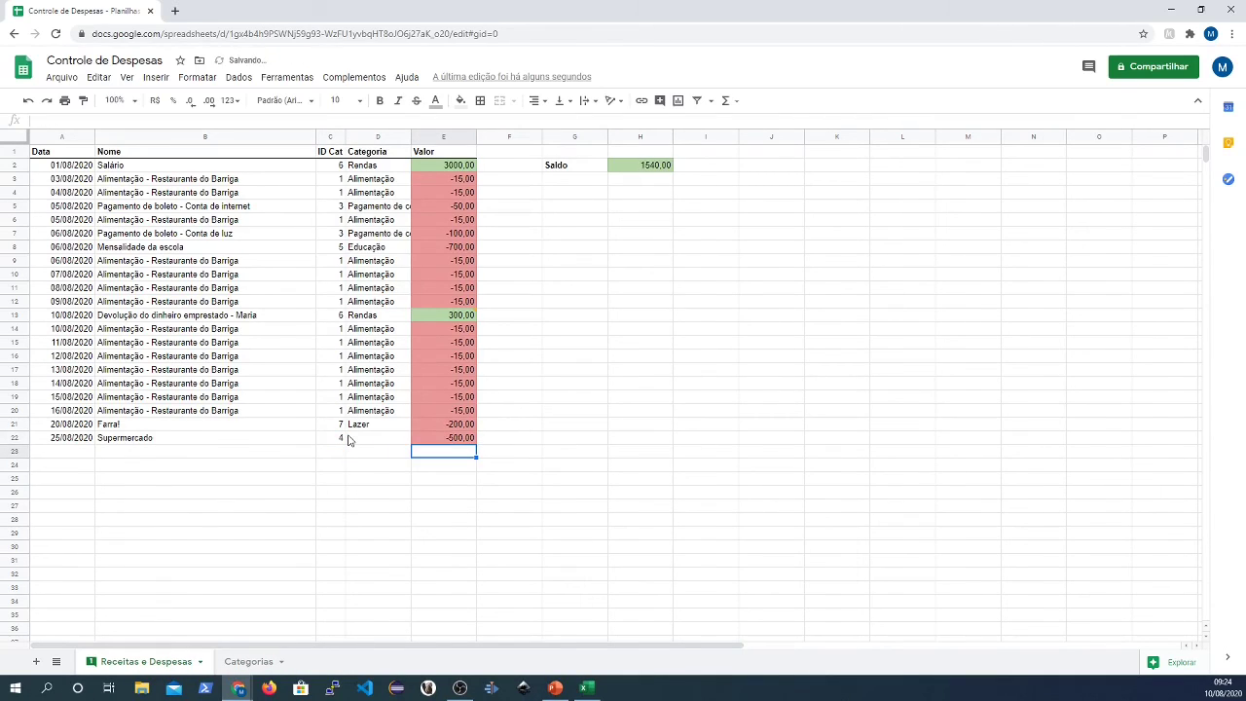
pyautogui.click(376, 425)
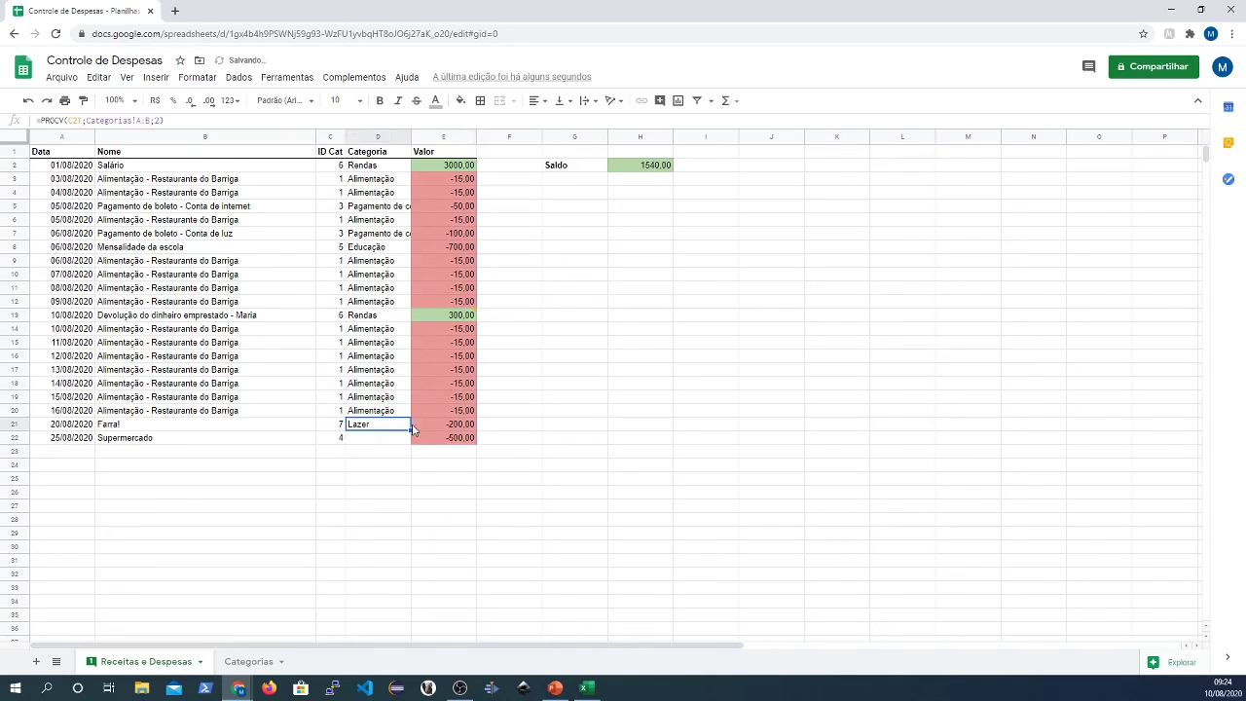
pyautogui.moveTo(409, 431); pyautogui.dragTo(410, 437)
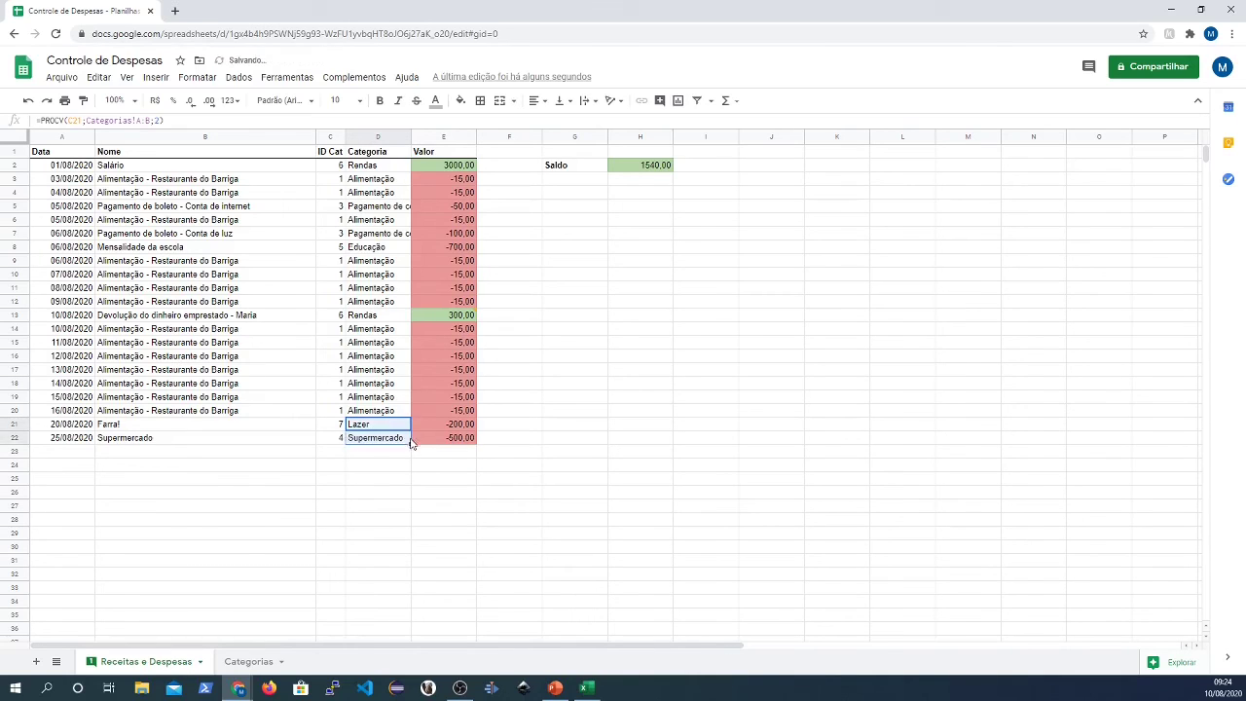
# - Check the Supermercado monthly spending in C5 on the Categorias sheet and return to Receitas e Despesas
pyautogui.click(248, 660)
pyautogui.click(545, 206)
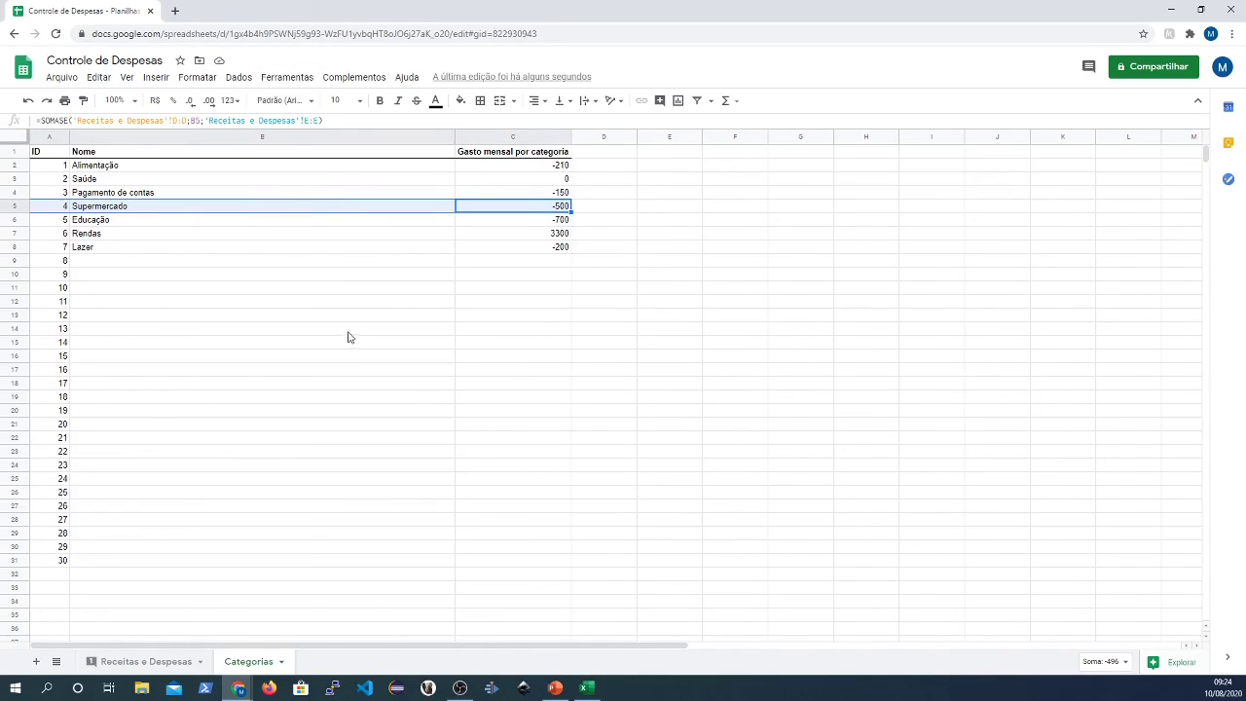
pyautogui.click(151, 661)
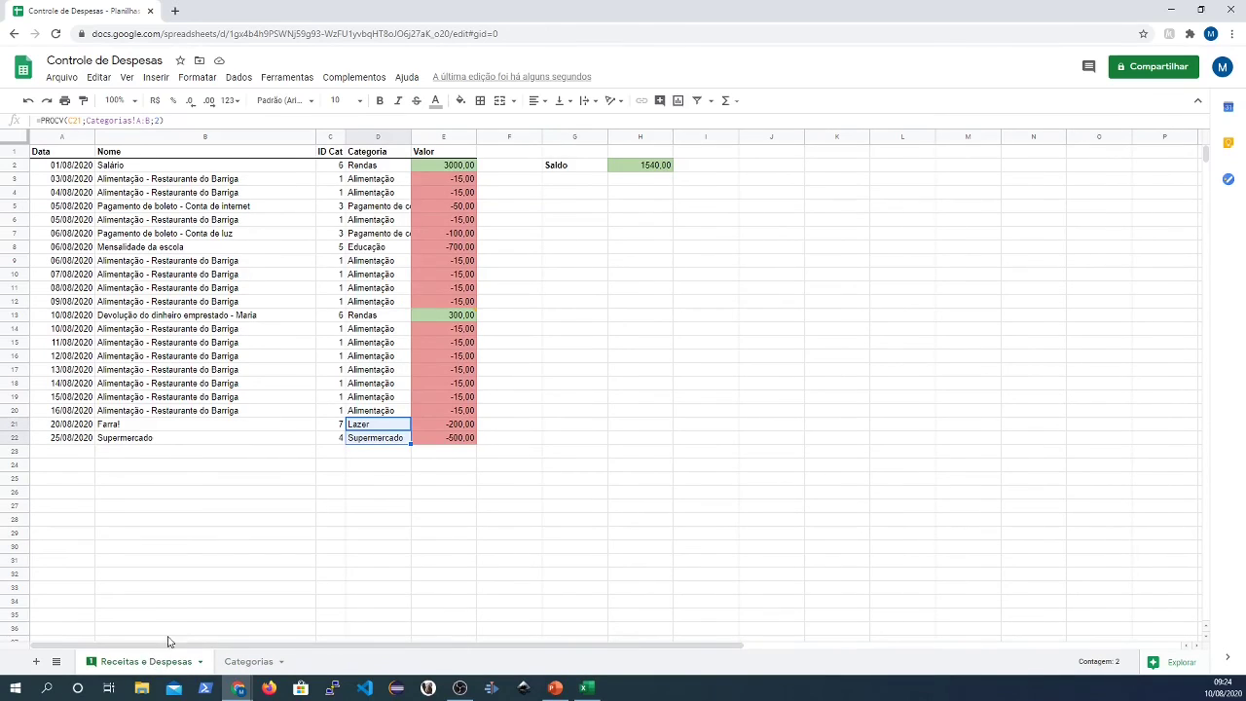